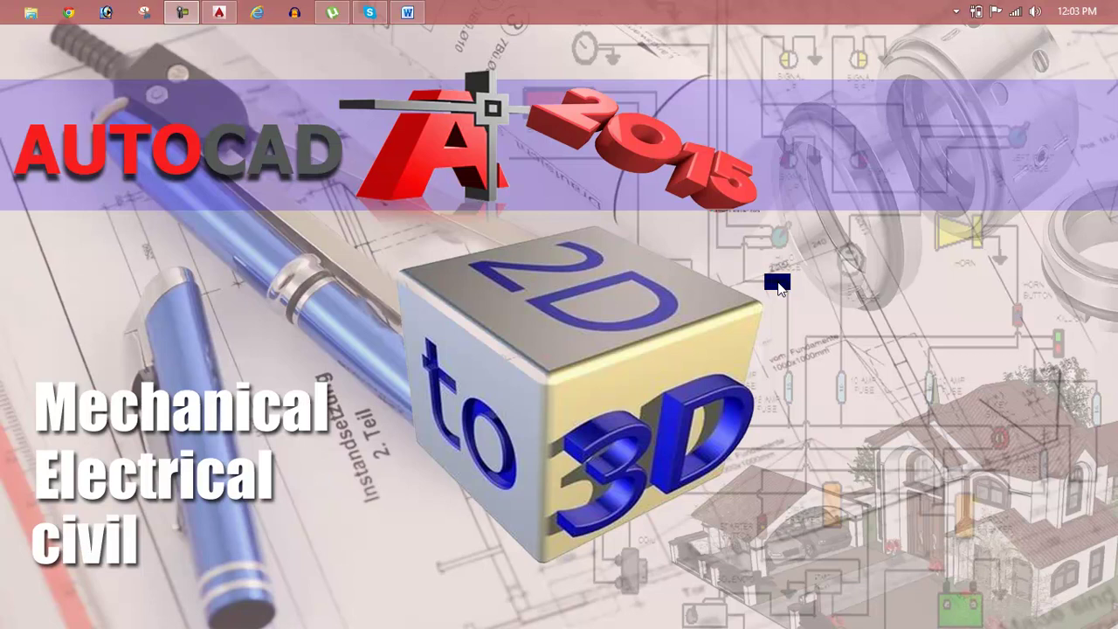
Show the Lesson 78 notes in Word, then bring up the empty AutoCAD drawing.
click(407, 12)
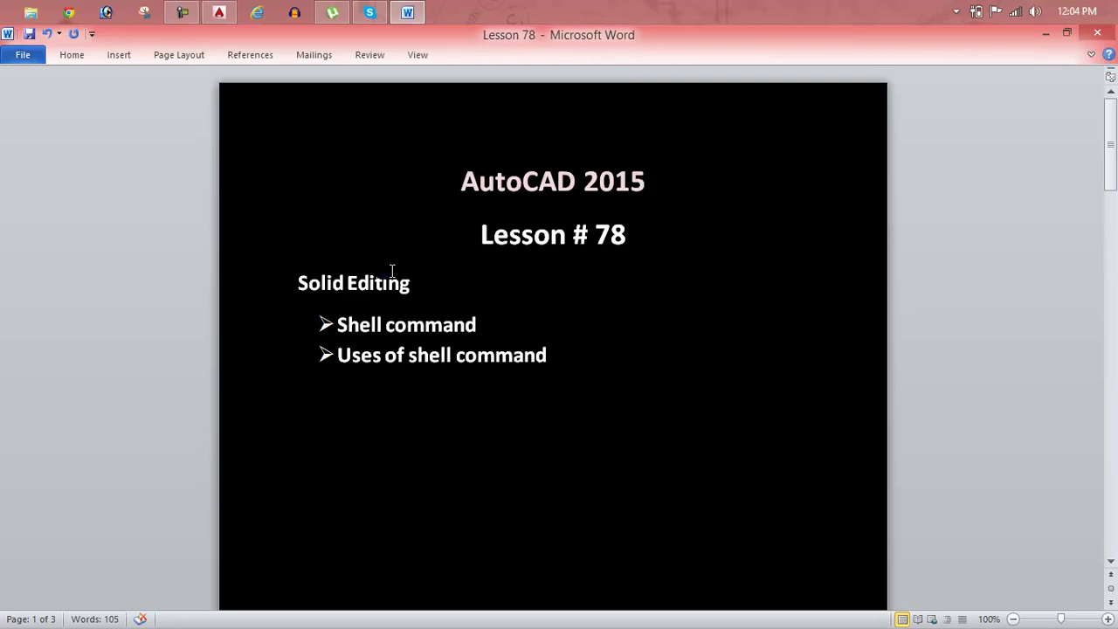
click(220, 12)
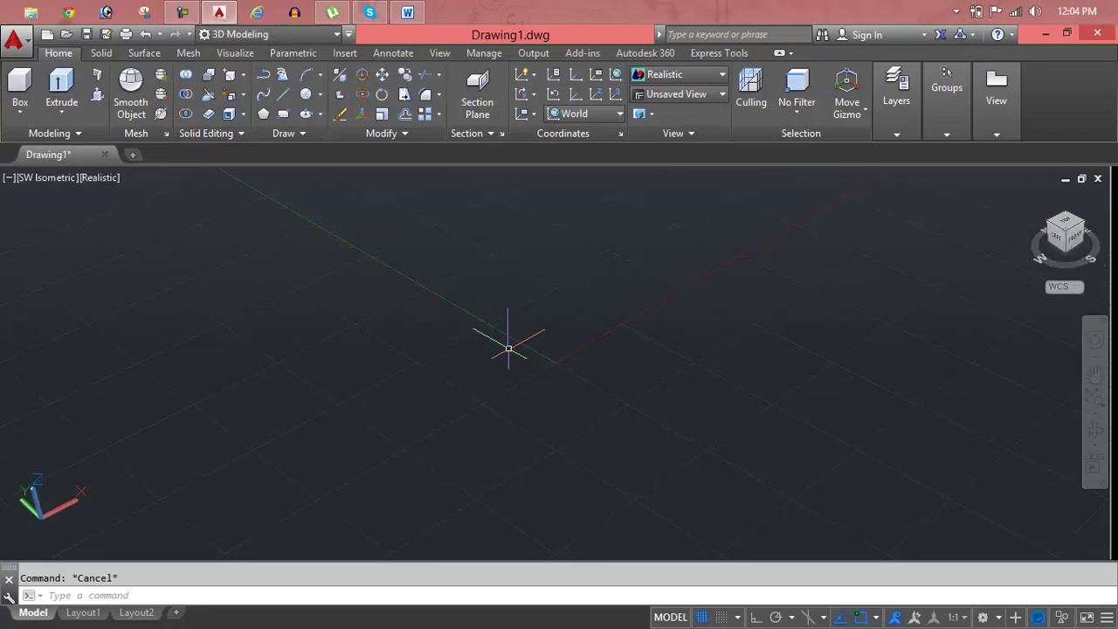
Draw a solid box by picking two base corners and then its height.
click(21, 83)
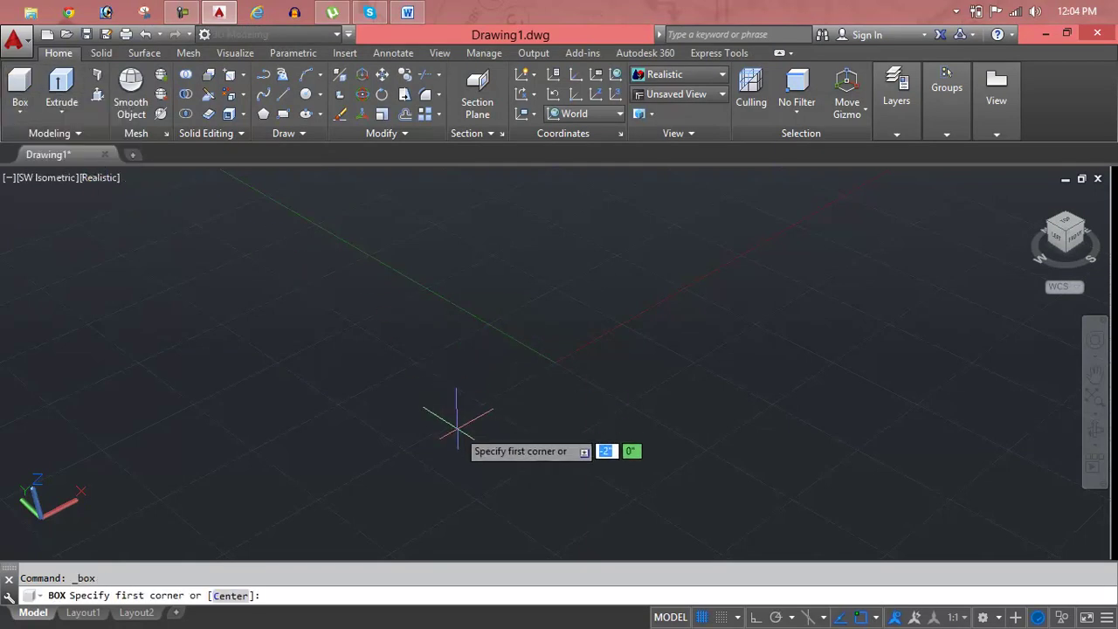
click(512, 399)
middle_drag(956, 322, 810, 324)
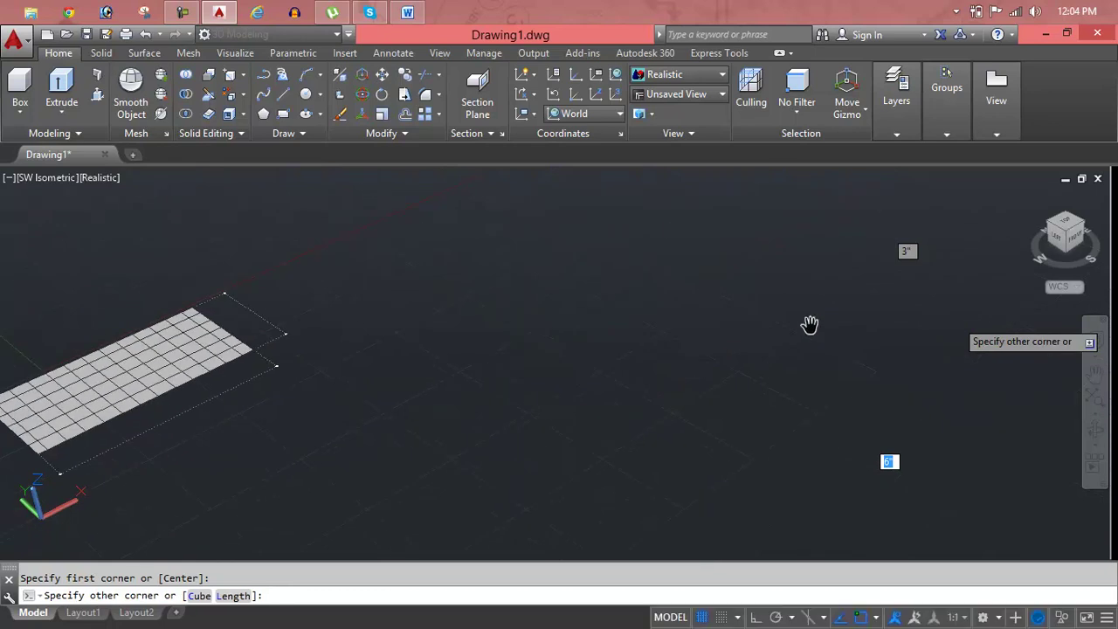
click(824, 327)
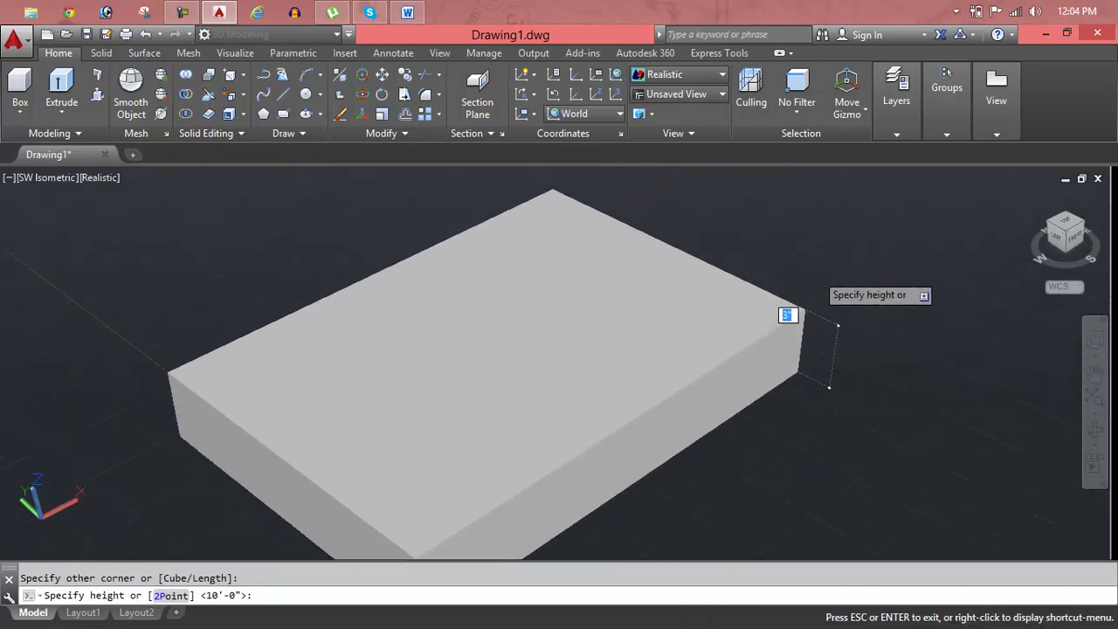
scroll(830, 345, down, 2)
click(827, 239)
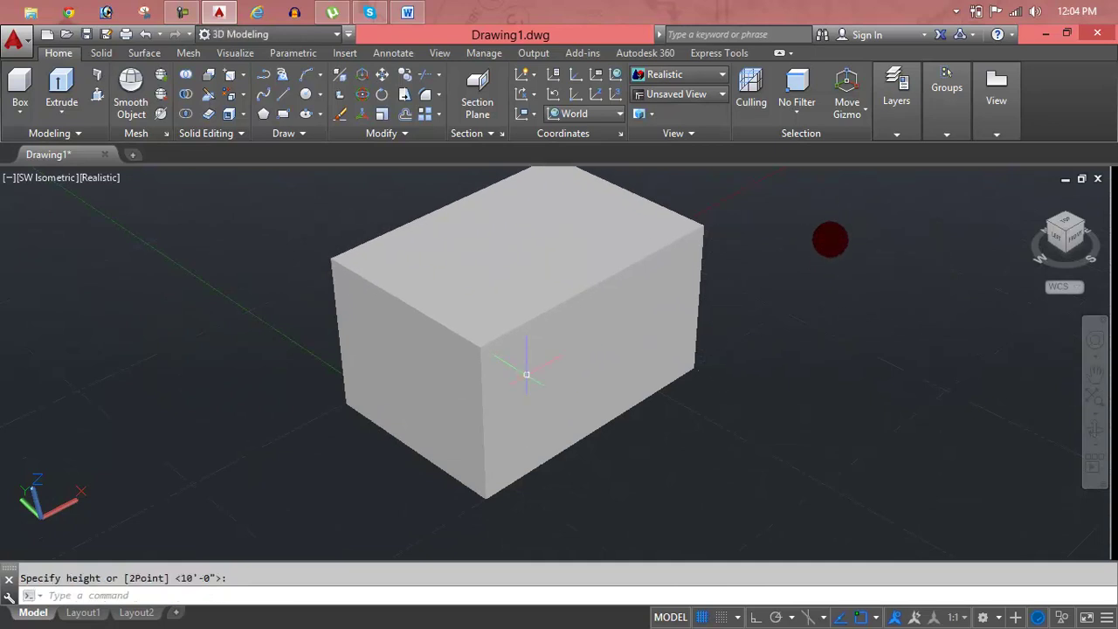
middle_drag(526, 374, 569, 377)
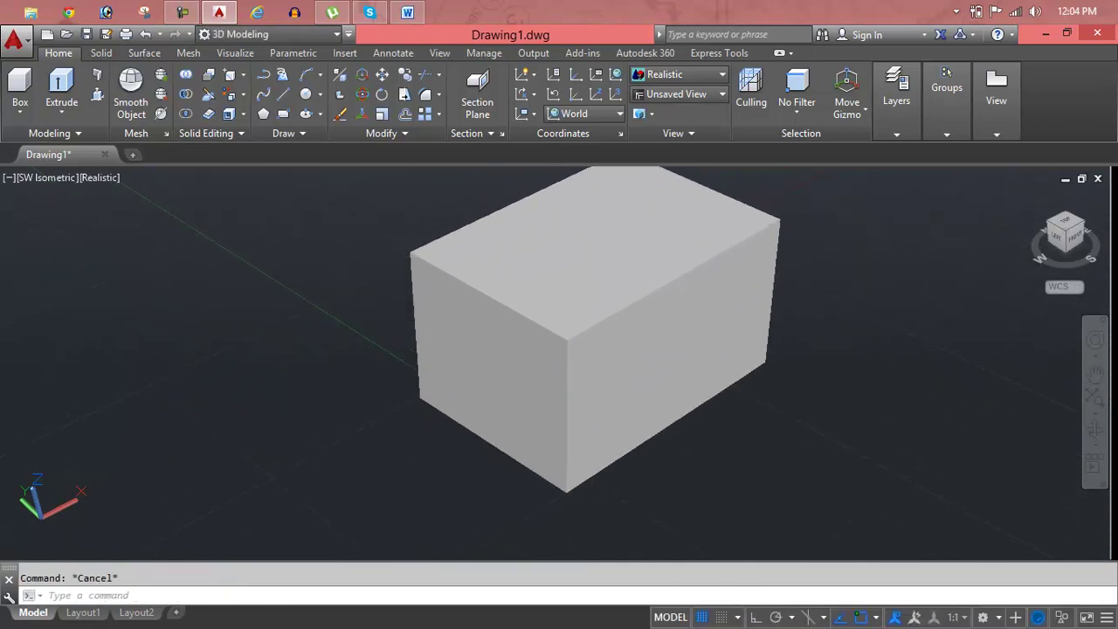
Shell the box with 0.3" walls, removing its left face.
click(232, 117)
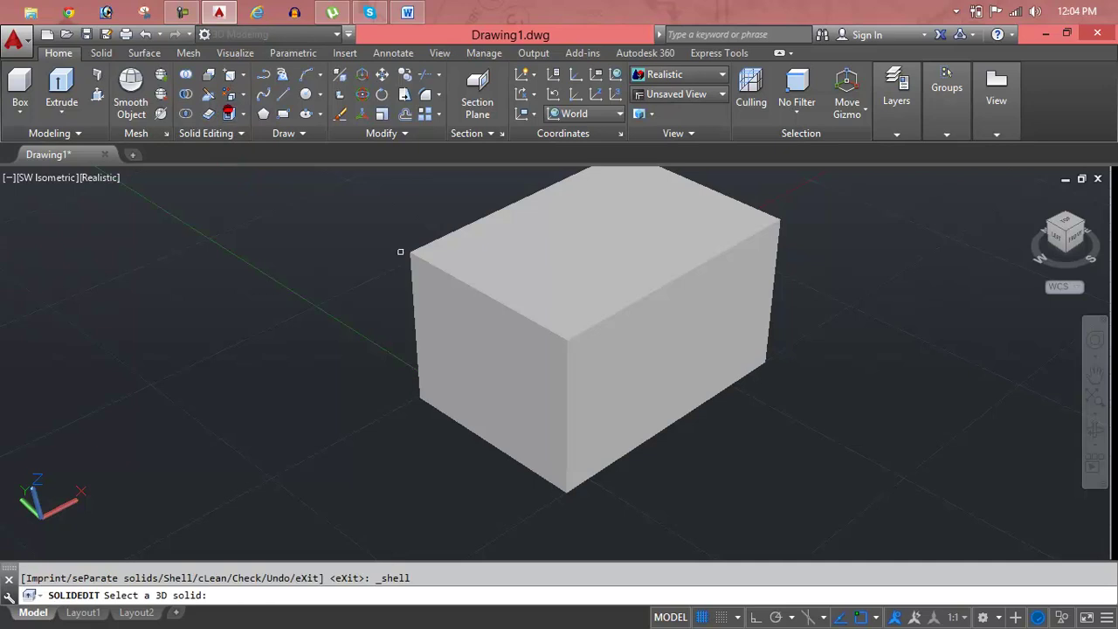
click(241, 120)
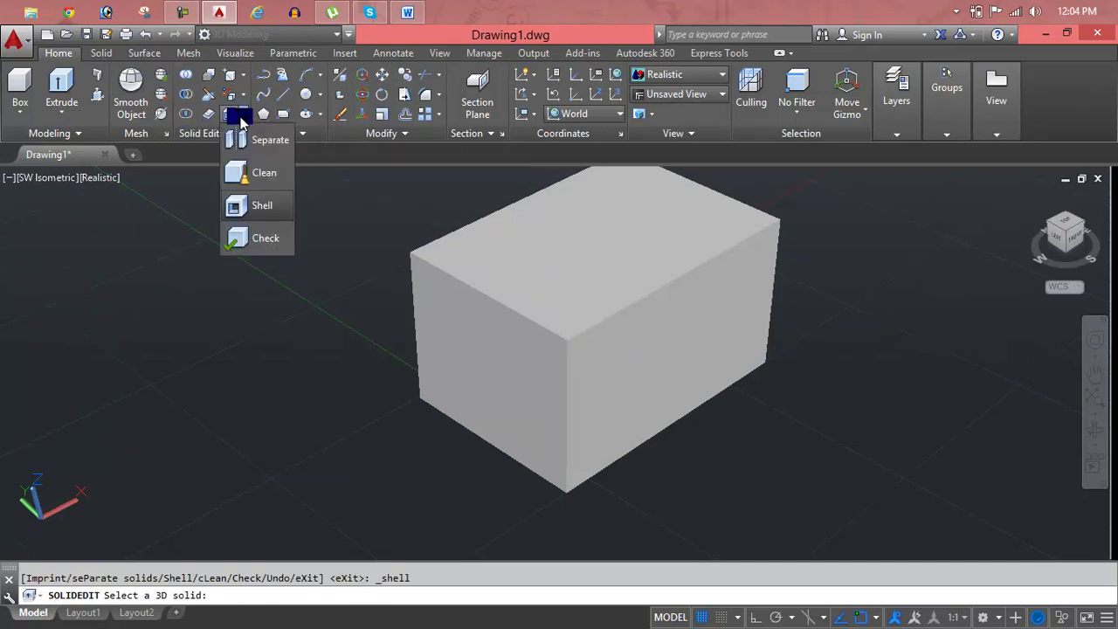
click(242, 122)
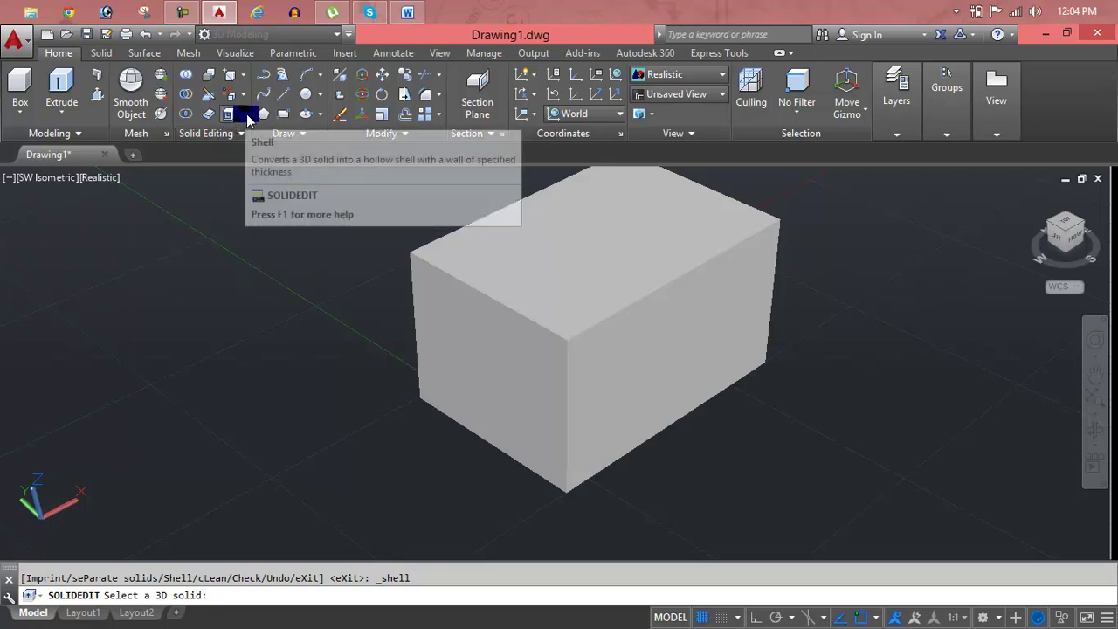
click(245, 119)
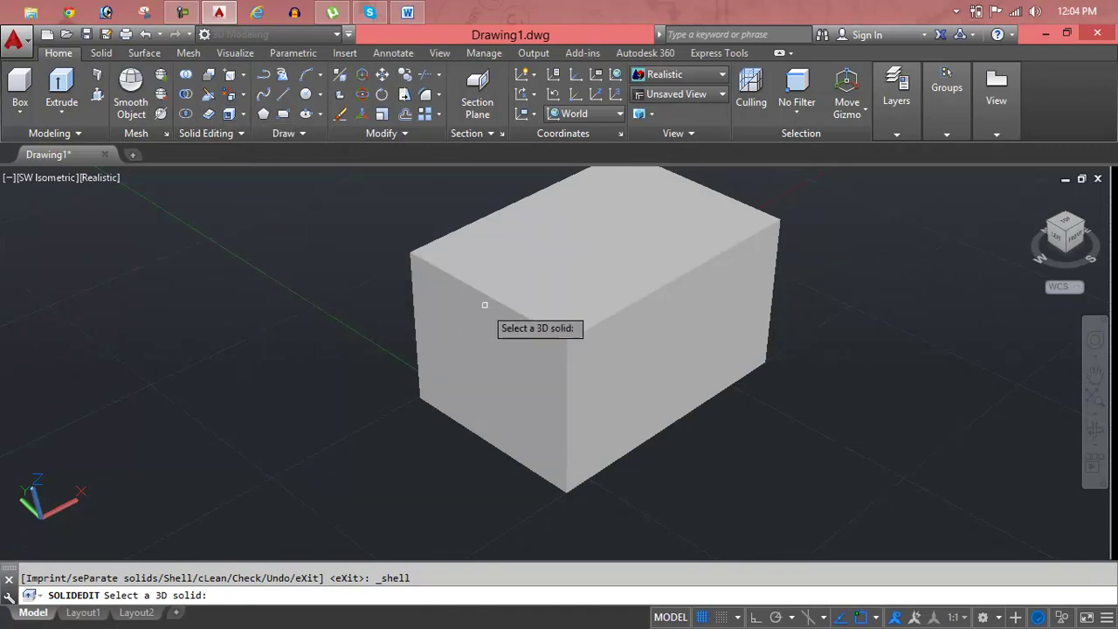
click(517, 277)
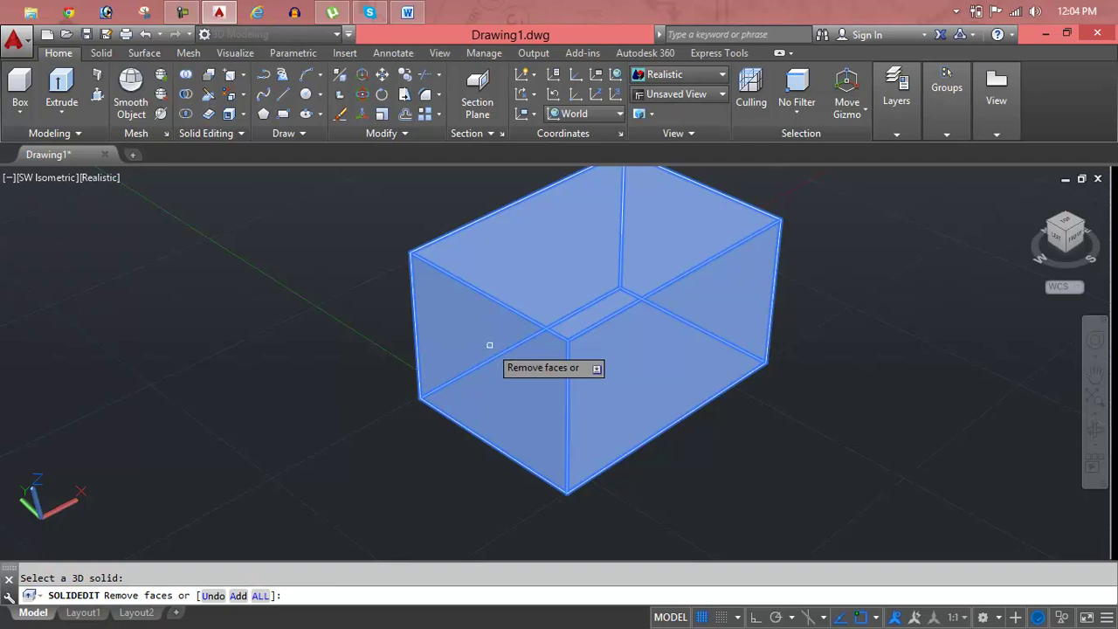
click(489, 345)
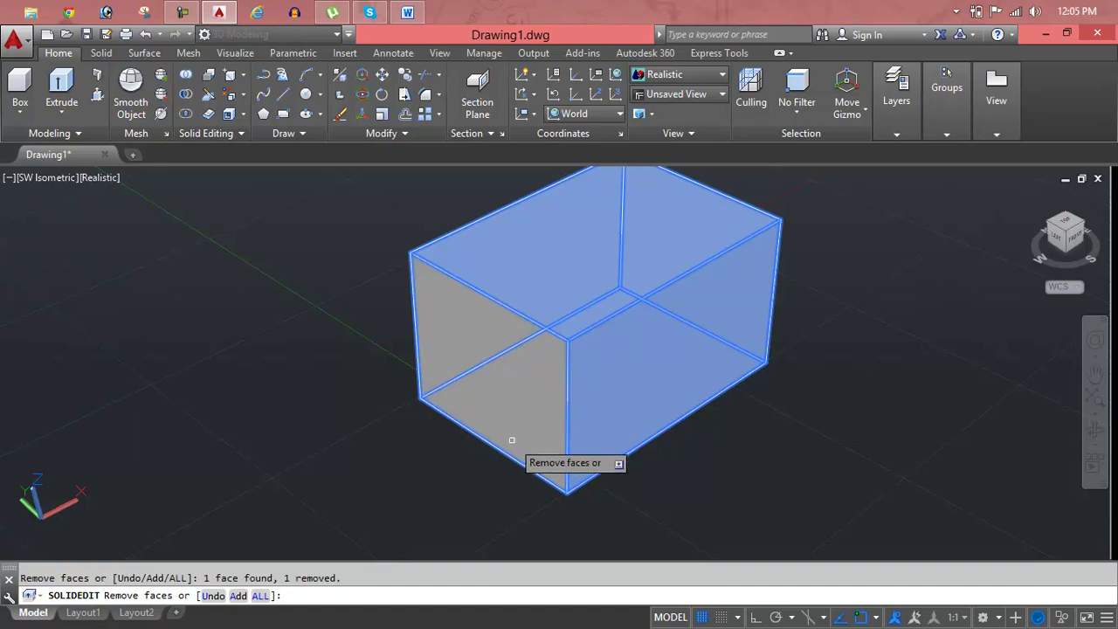
key(Return)
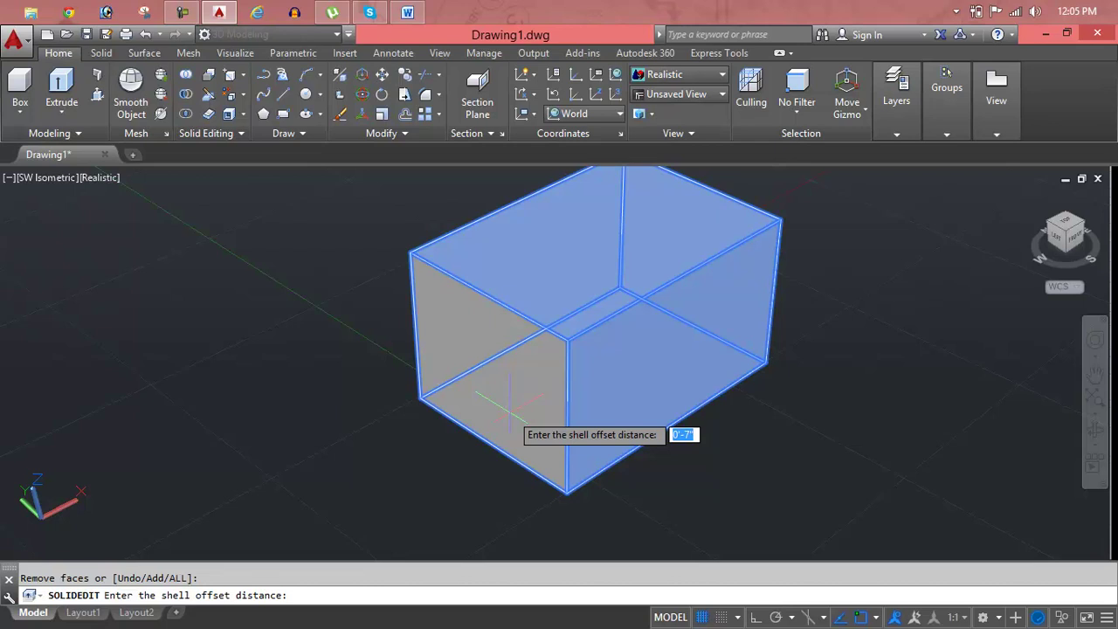
text(0.)
key(Return)
key(Return)
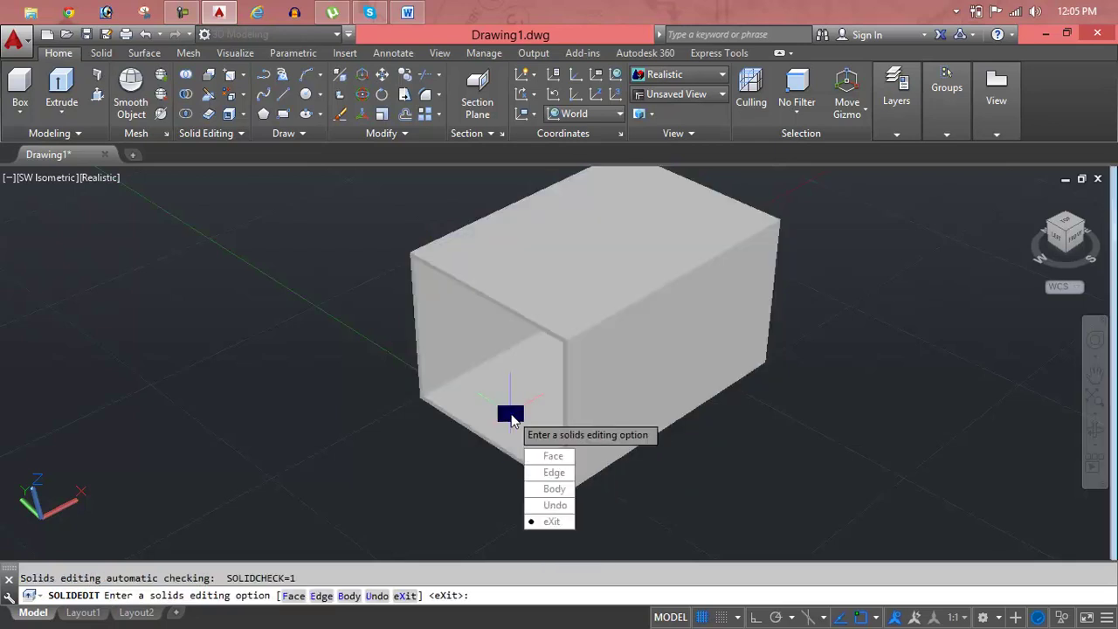
key(Return)
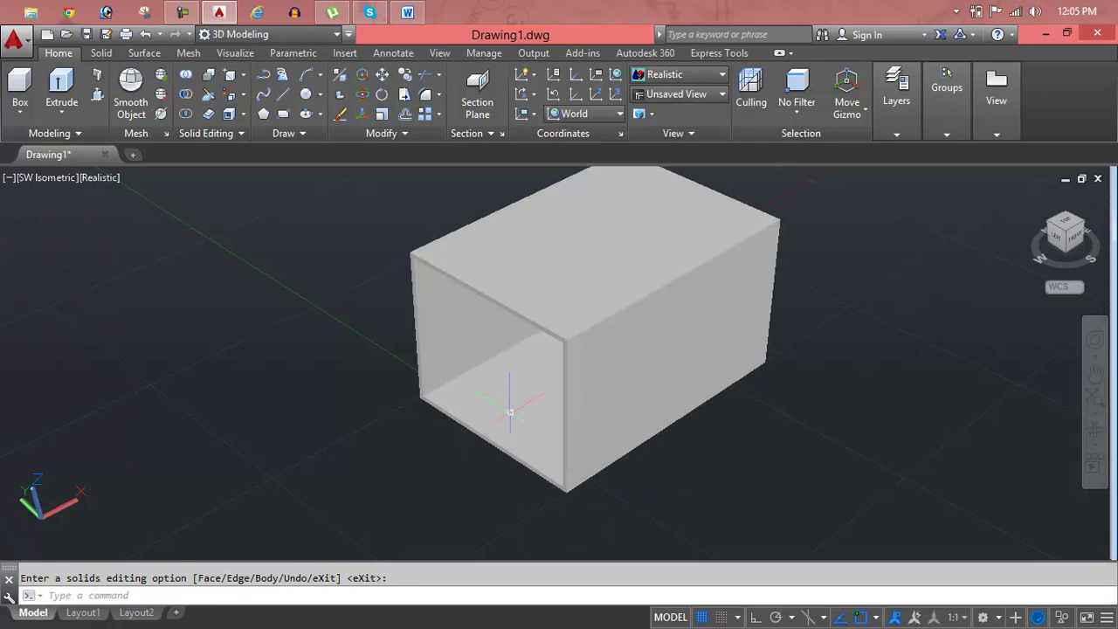
key(Escape)
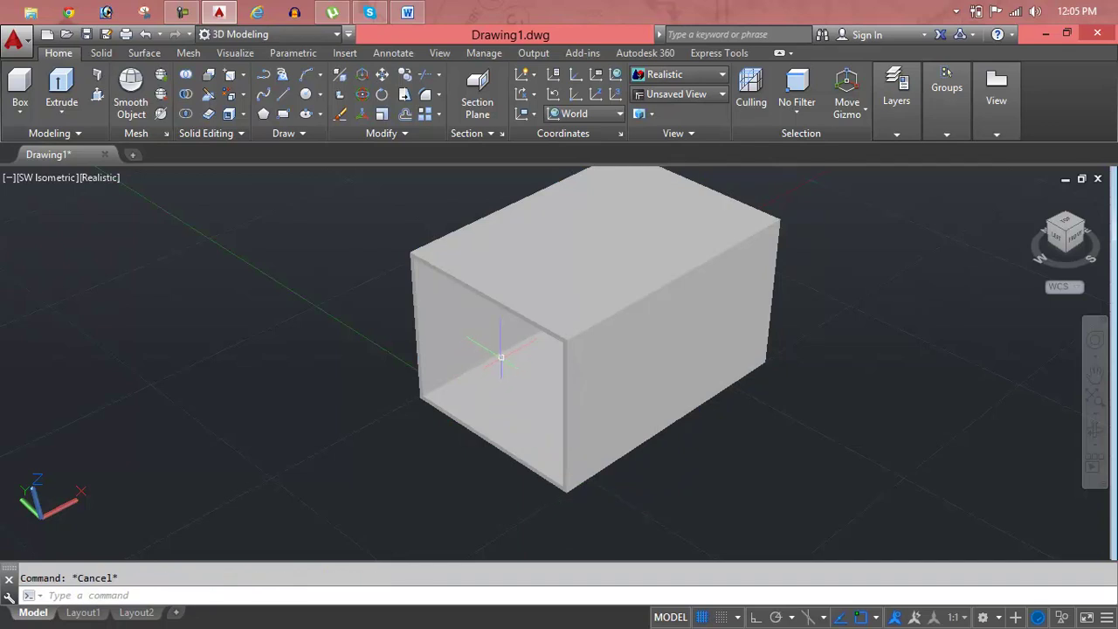
Slice the box with a plane through its top edge, keeping both halves.
mouse_move(505, 354)
shift+middle_down()
mouse_move(578, 386)
mouse_move(591, 295)
mouse_move(547, 310)
mouse_move(600, 309)
mouse_move(599, 292)
mouse_move(475, 355)
mouse_move(411, 342)
mouse_move(437, 375)
shift+middle_up()
key(Escape)
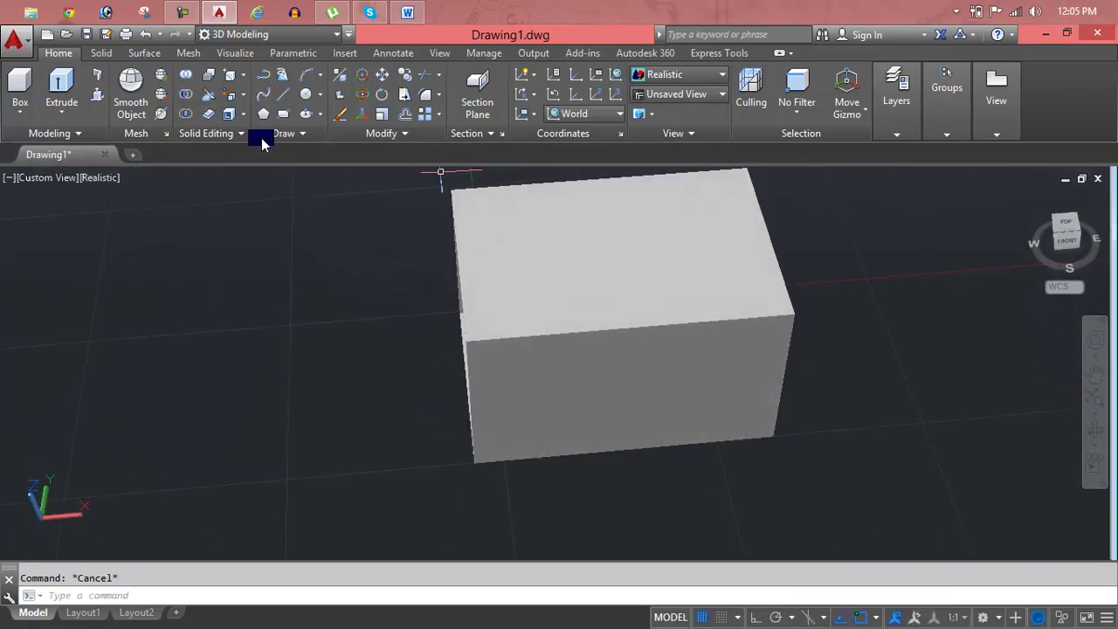
click(208, 94)
click(535, 212)
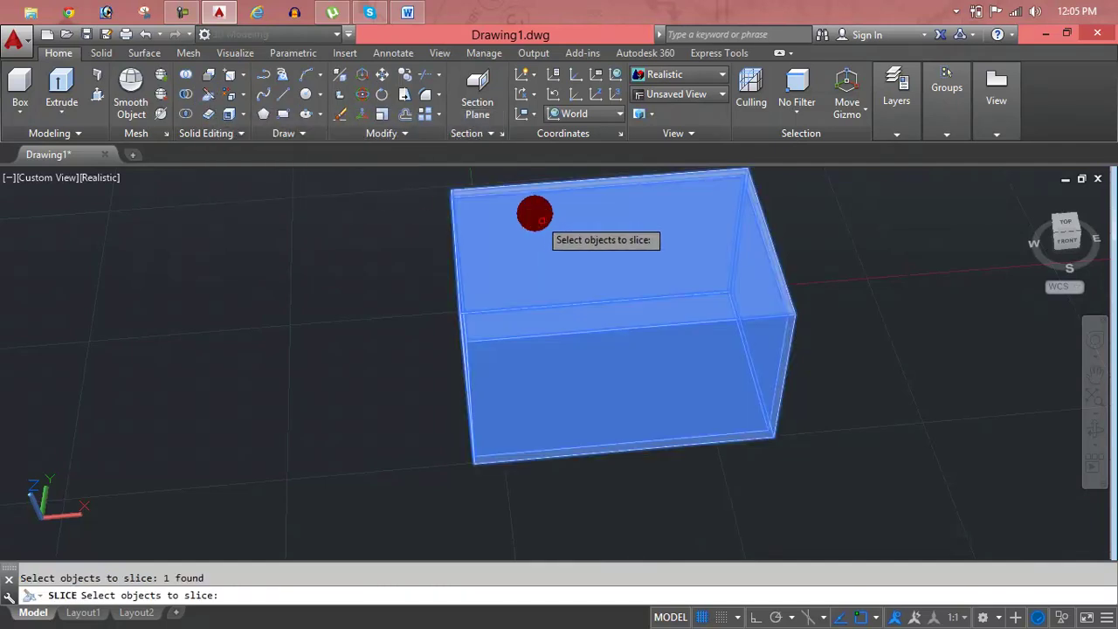
key(Return)
middle_drag(617, 213, 571, 254)
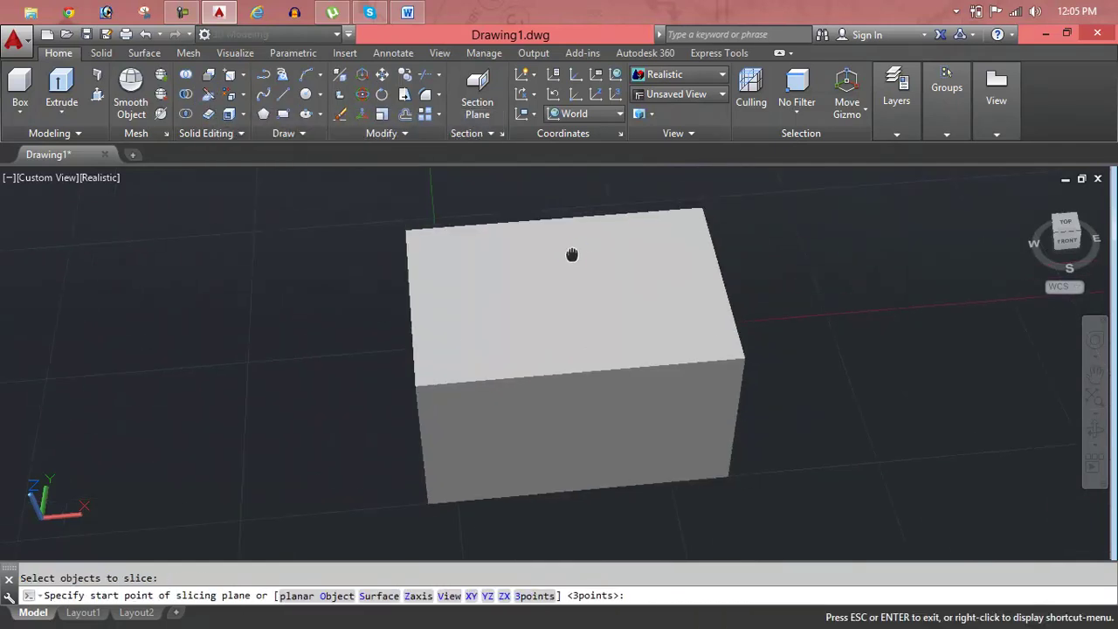
click(592, 216)
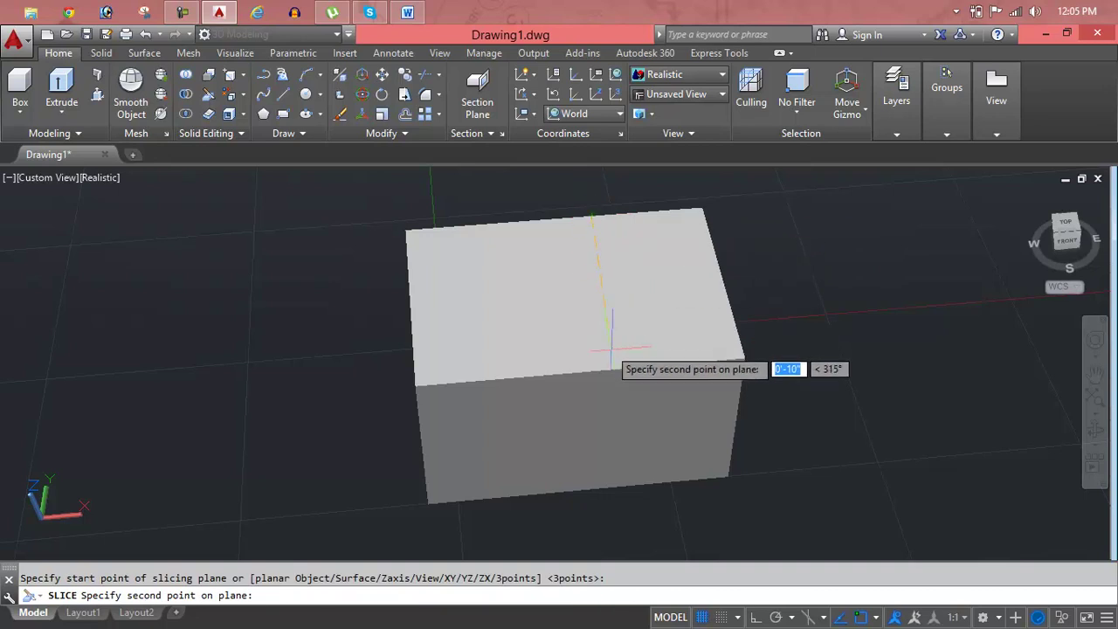
click(622, 370)
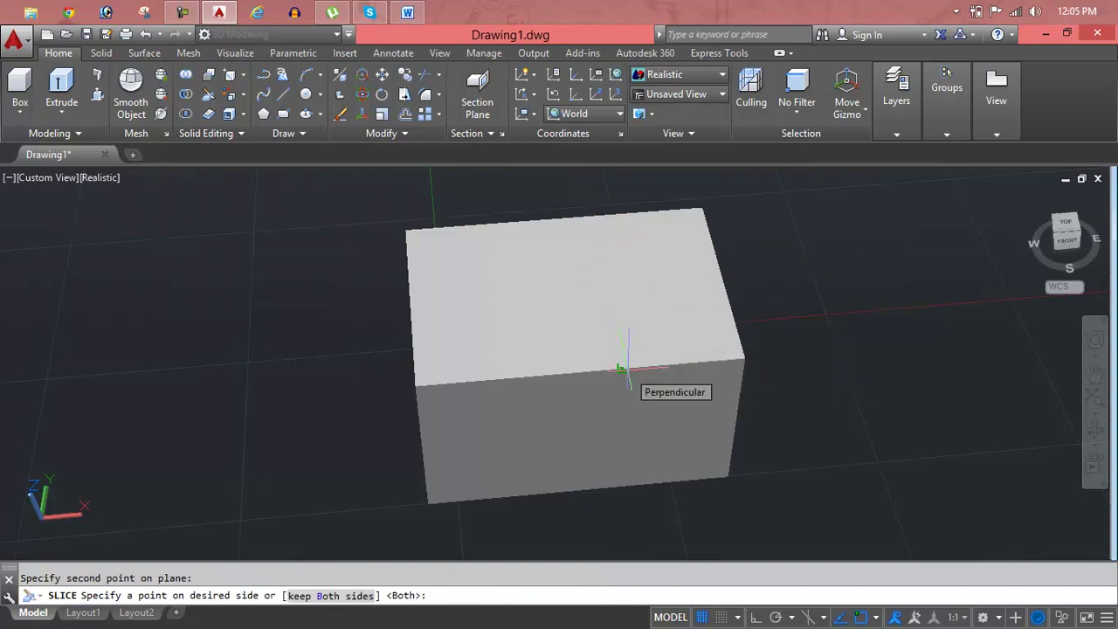
key(Return)
key(Return)
Move the right half of the sliced box farther along X.
click(653, 325)
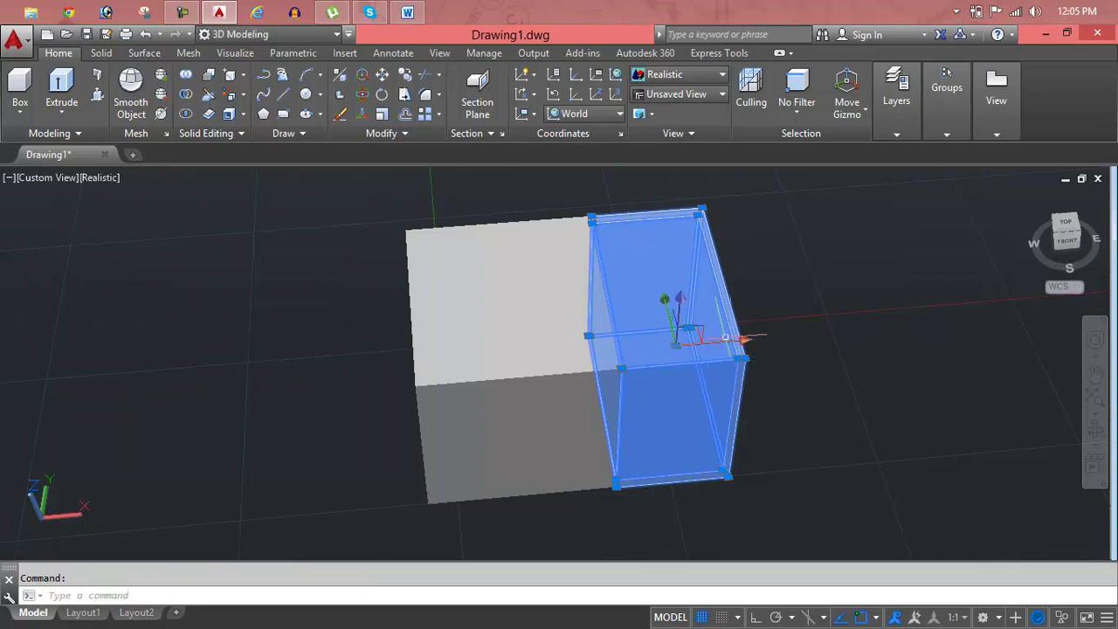
key(Escape)
click(721, 341)
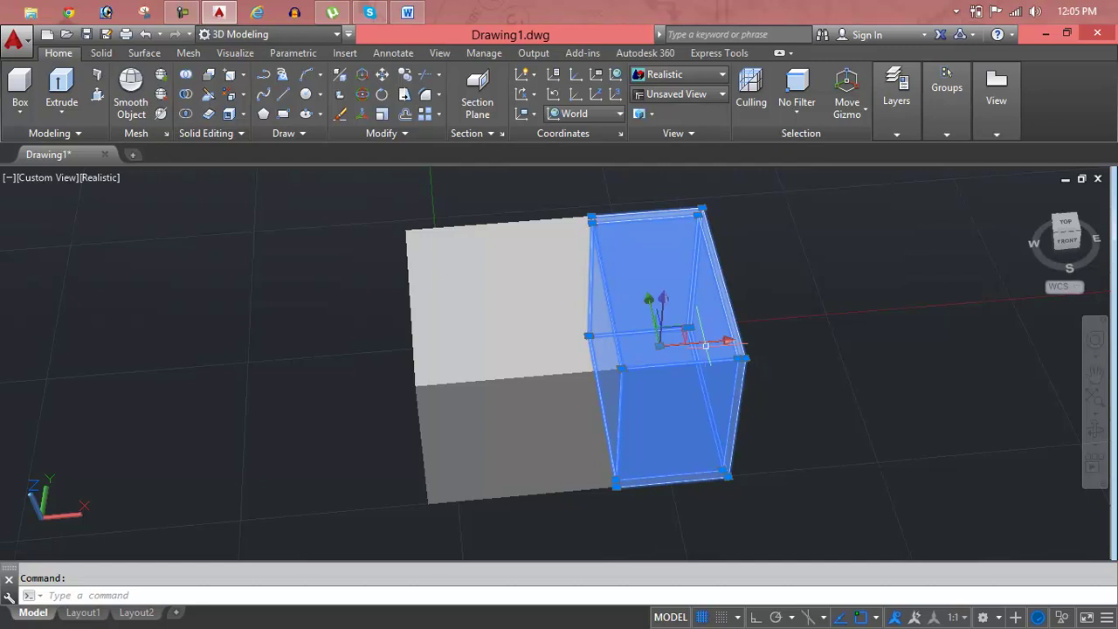
click(721, 343)
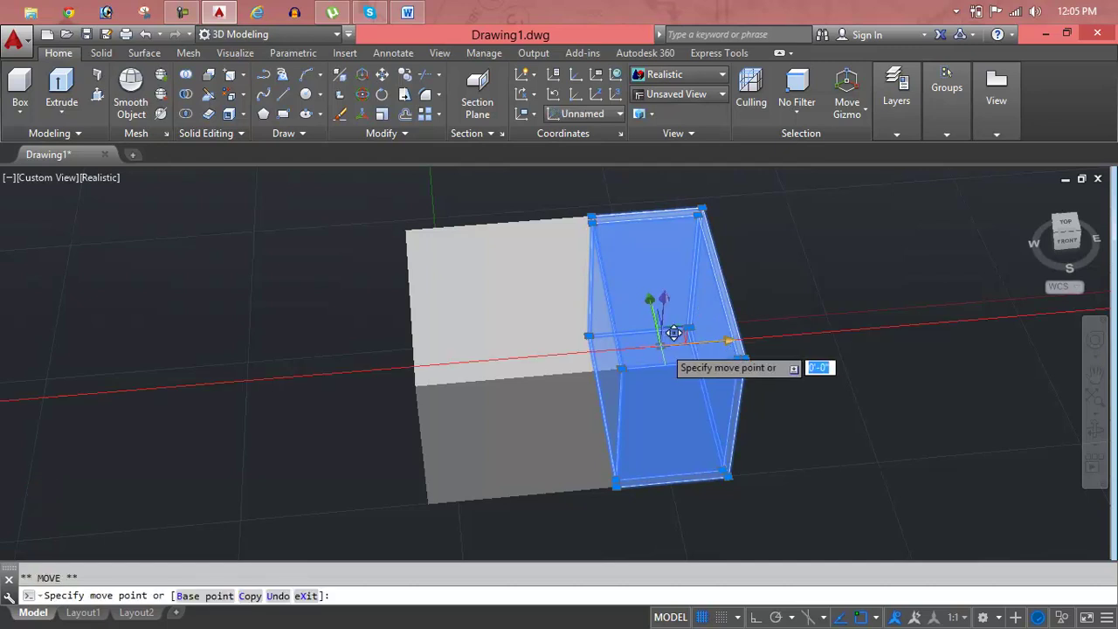
click(878, 327)
middle_drag(749, 374, 669, 416)
key(Escape)
key(Escape)
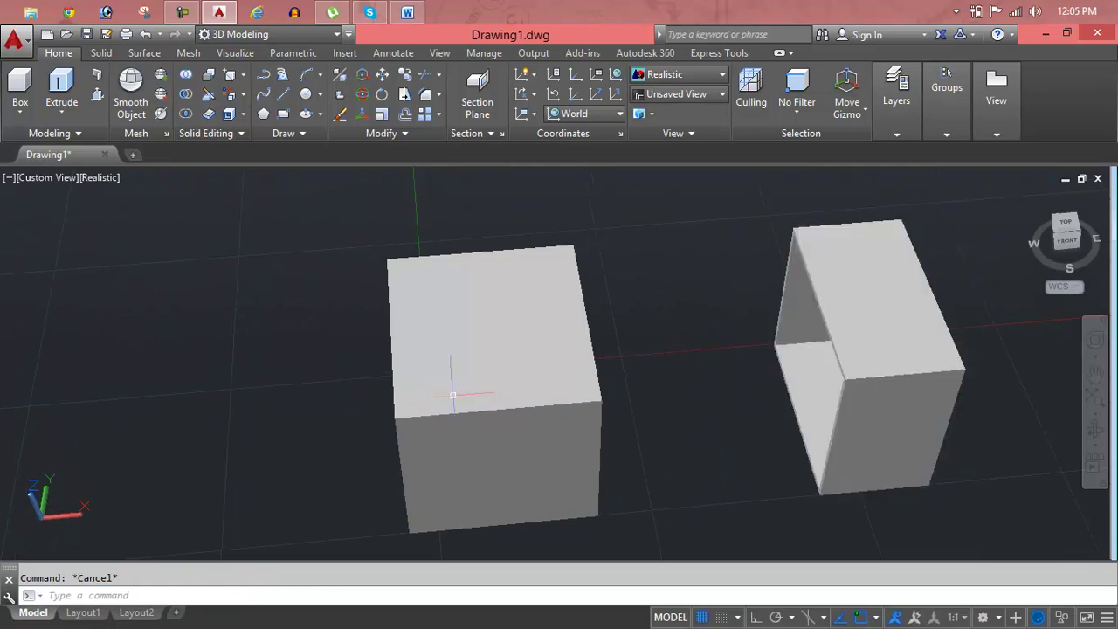
Raise the left half of the box higher along Z.
click(432, 391)
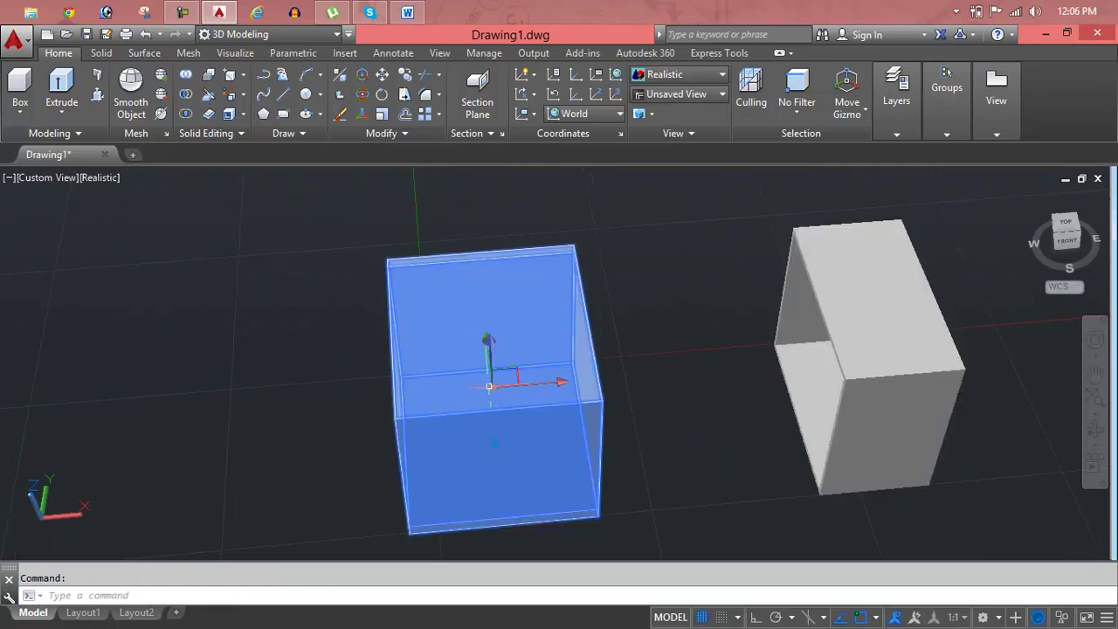
click(492, 342)
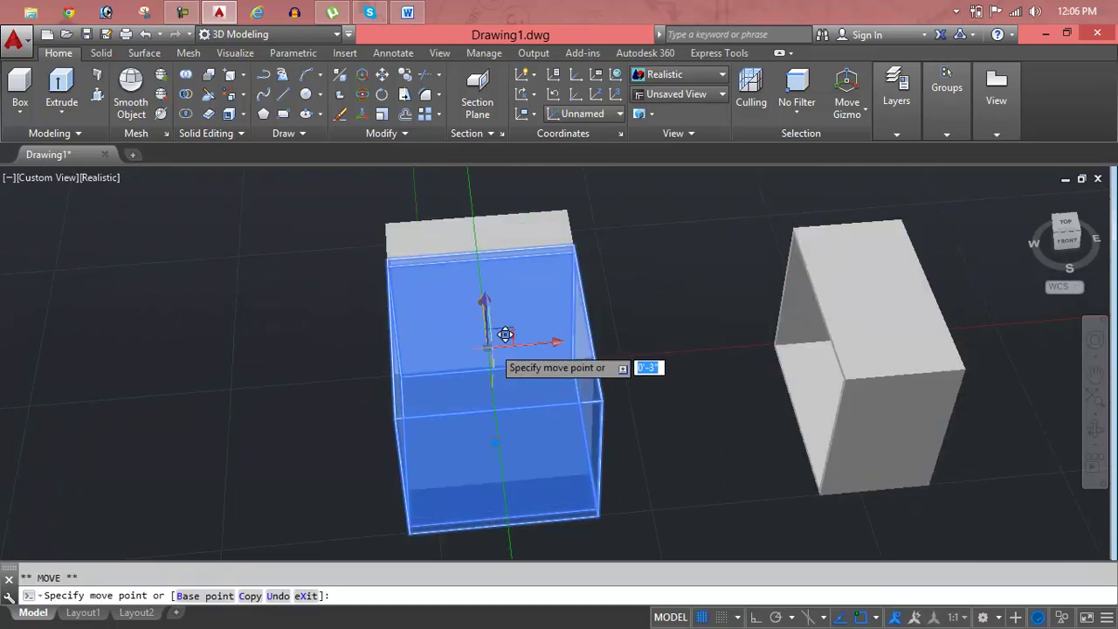
click(494, 242)
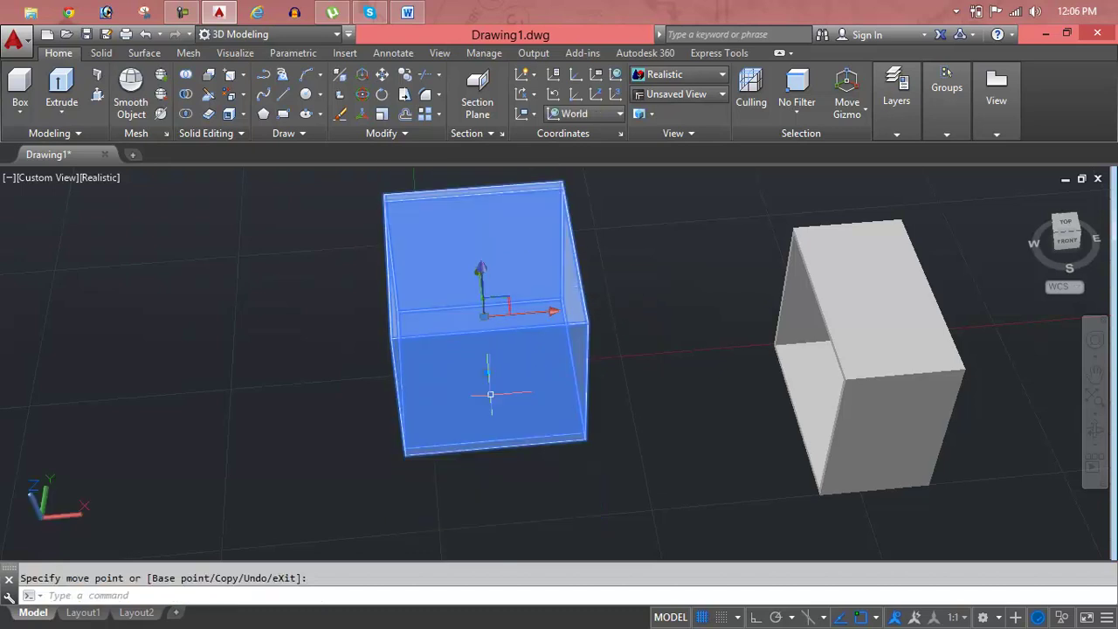
key(Escape)
Orbit to see both pieces and delete each of them.
mouse_move(482, 403)
shift+middle_down()
mouse_move(597, 317)
mouse_move(582, 344)
mouse_move(579, 332)
shift+middle_up()
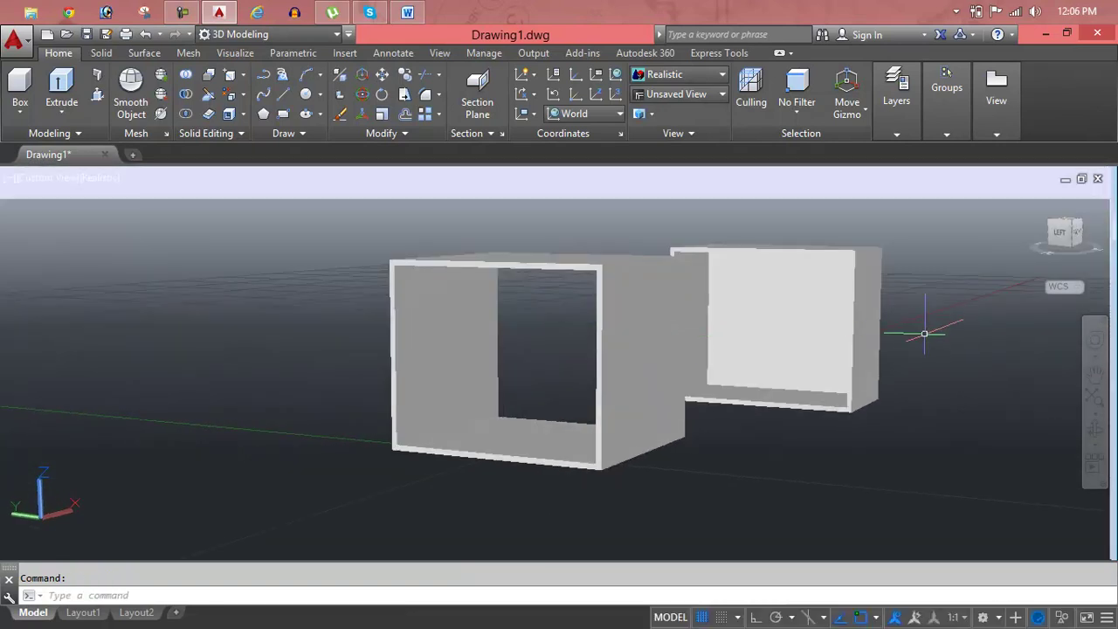
mouse_move(793, 338)
shift+middle_down()
mouse_move(717, 396)
mouse_move(772, 367)
mouse_move(743, 349)
mouse_move(757, 331)
mouse_move(804, 347)
mouse_move(816, 334)
mouse_move(857, 357)
mouse_move(883, 324)
mouse_move(770, 394)
mouse_move(718, 447)
shift+middle_up()
click(524, 330)
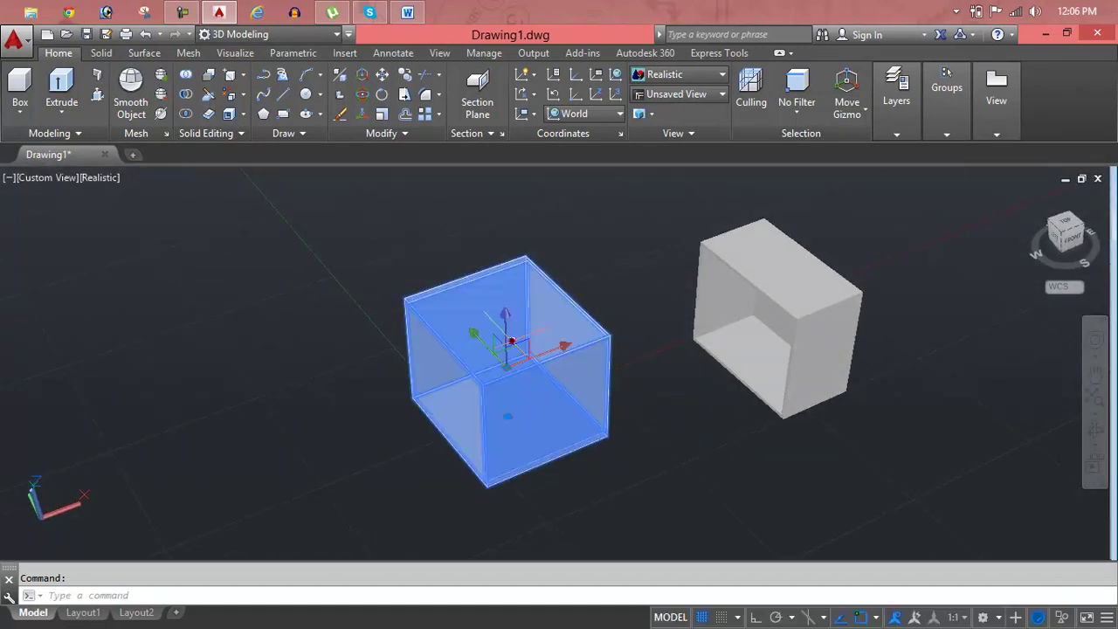
key(Delete)
click(843, 275)
key(Delete)
shift+middle_drag(691, 329, 692, 329)
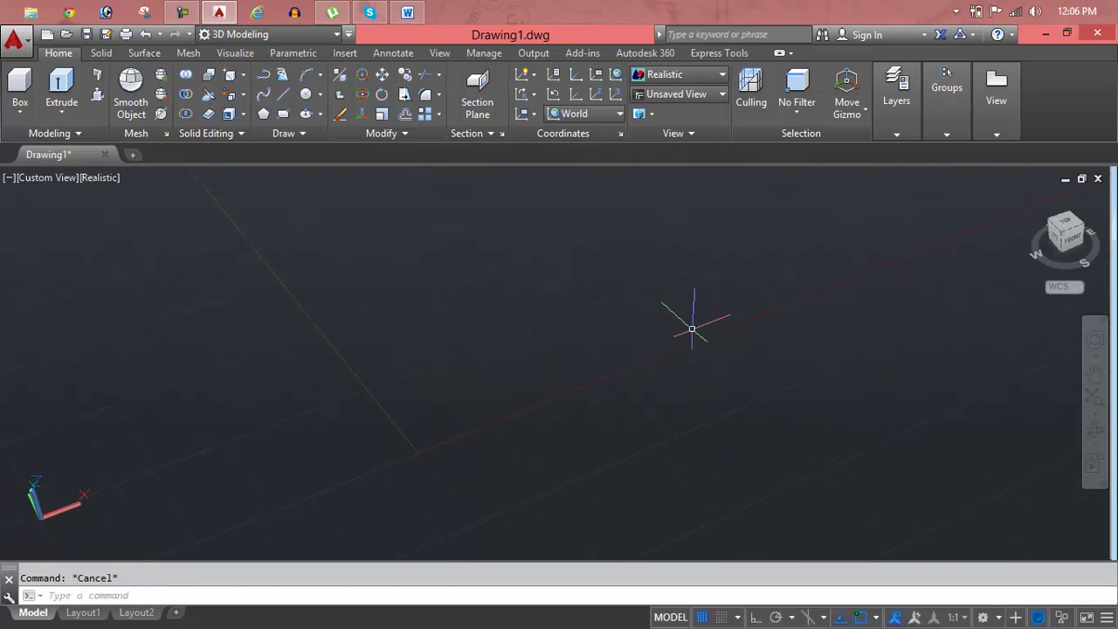
Draw a 10' by 6' rectangle with RECTANG.
text(rec)
key(Return)
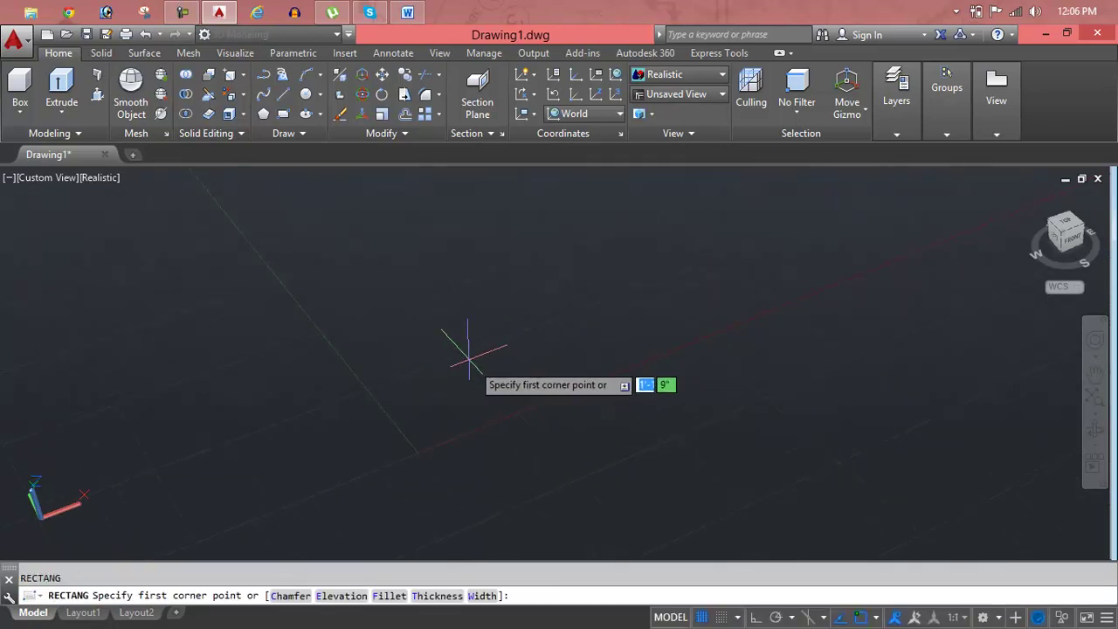
click(346, 332)
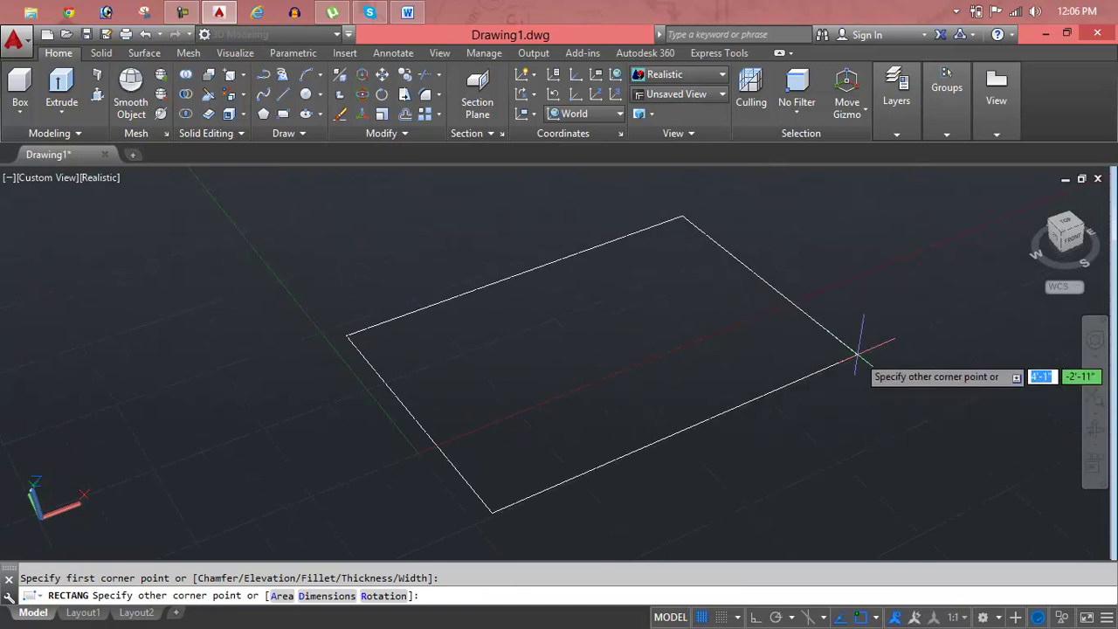
text(@)
text(10)
key(Tab)
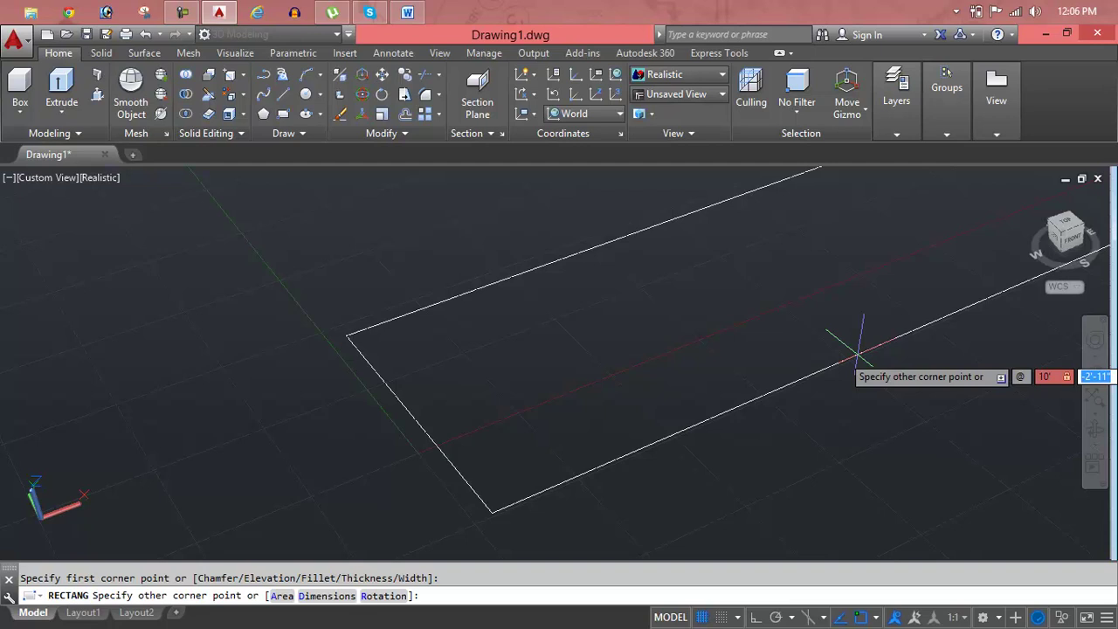
text(6')
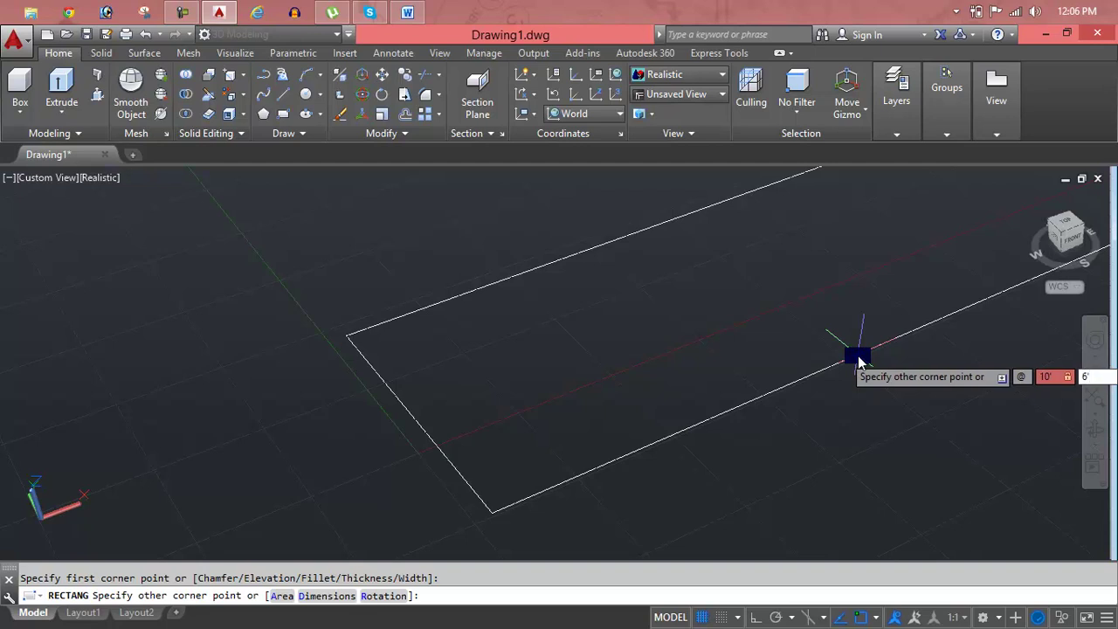
key(Return)
key(Escape)
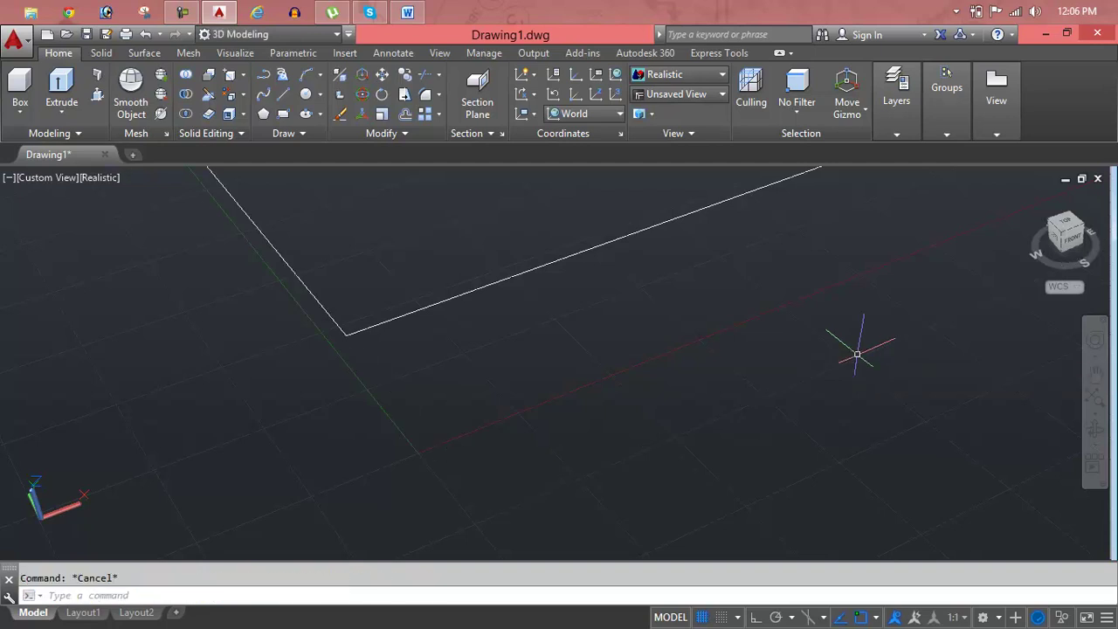
Zoom to extents and extrude the rectangle into a thin flat slab.
text(z)
key(Return)
text(a)
key(Return)
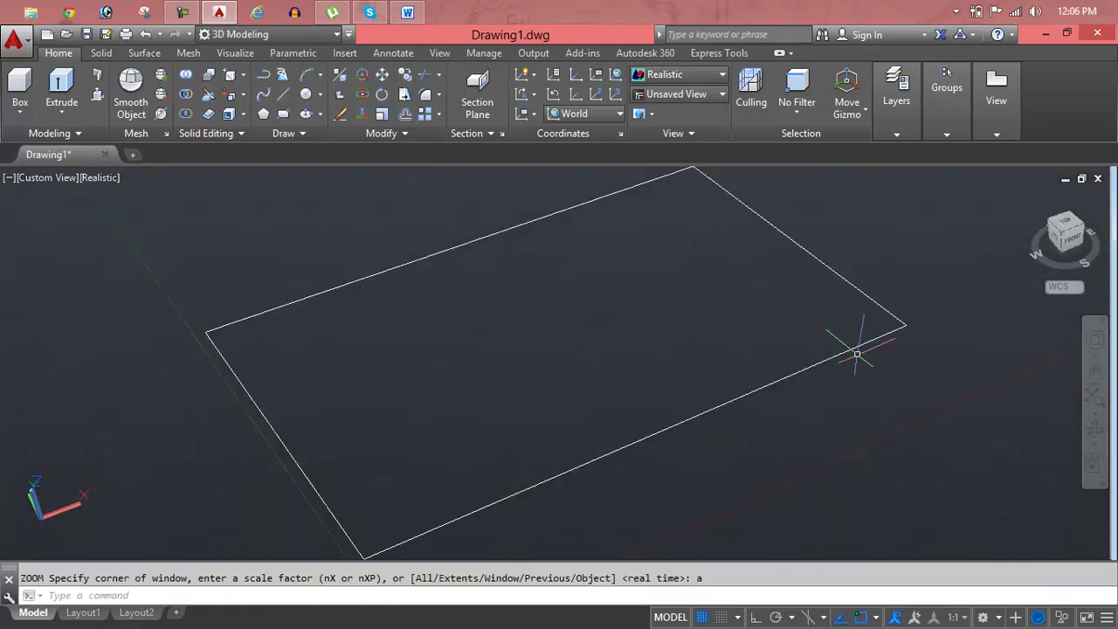
key(Escape)
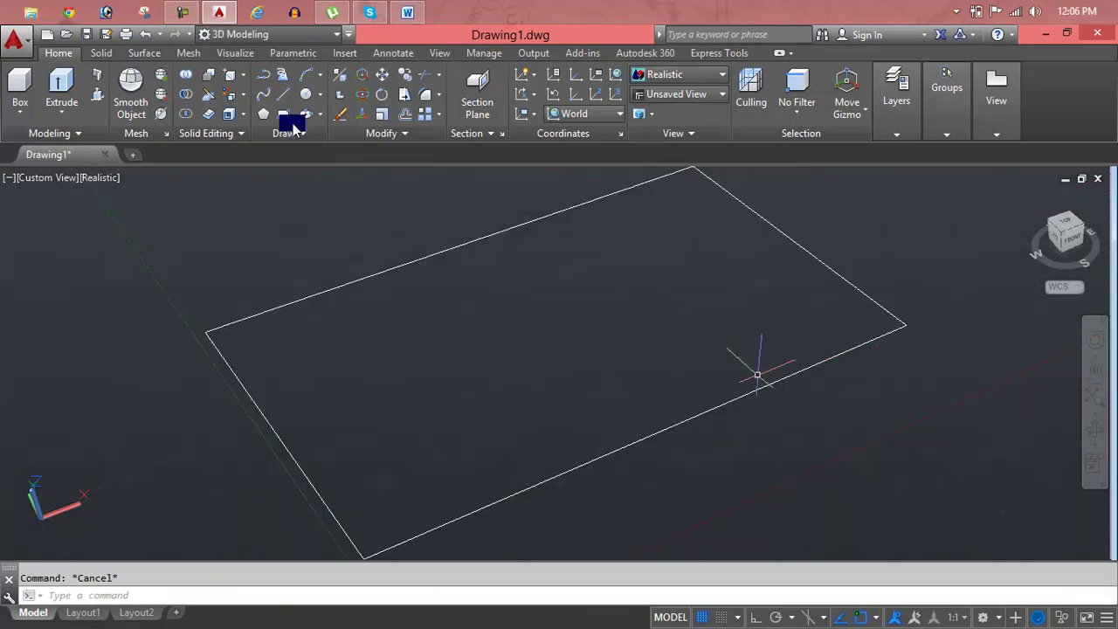
click(60, 85)
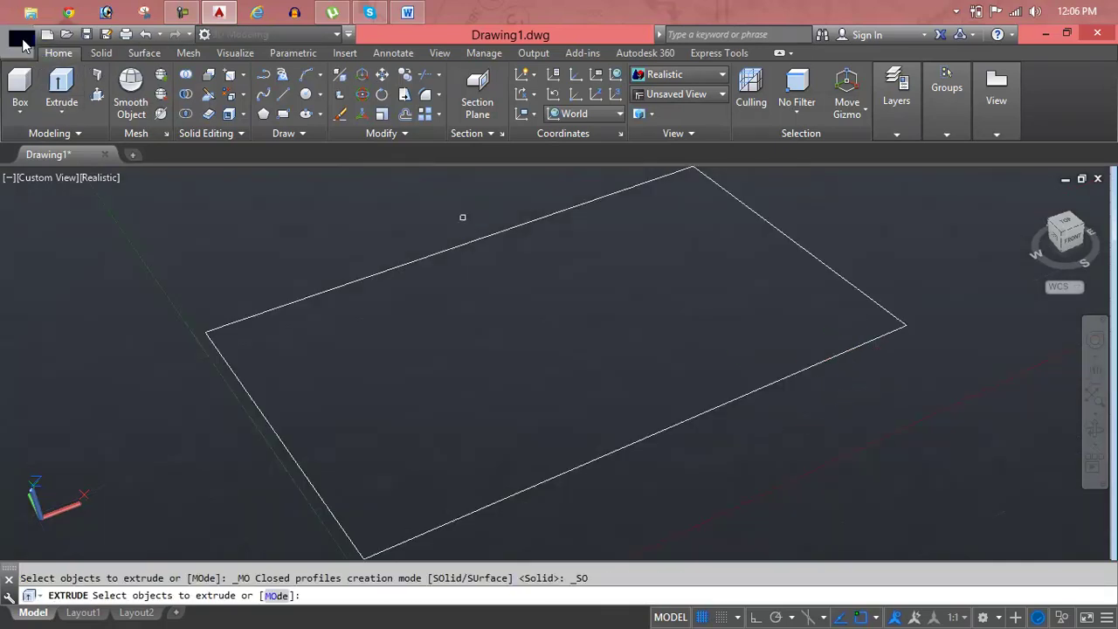
click(580, 467)
key(Return)
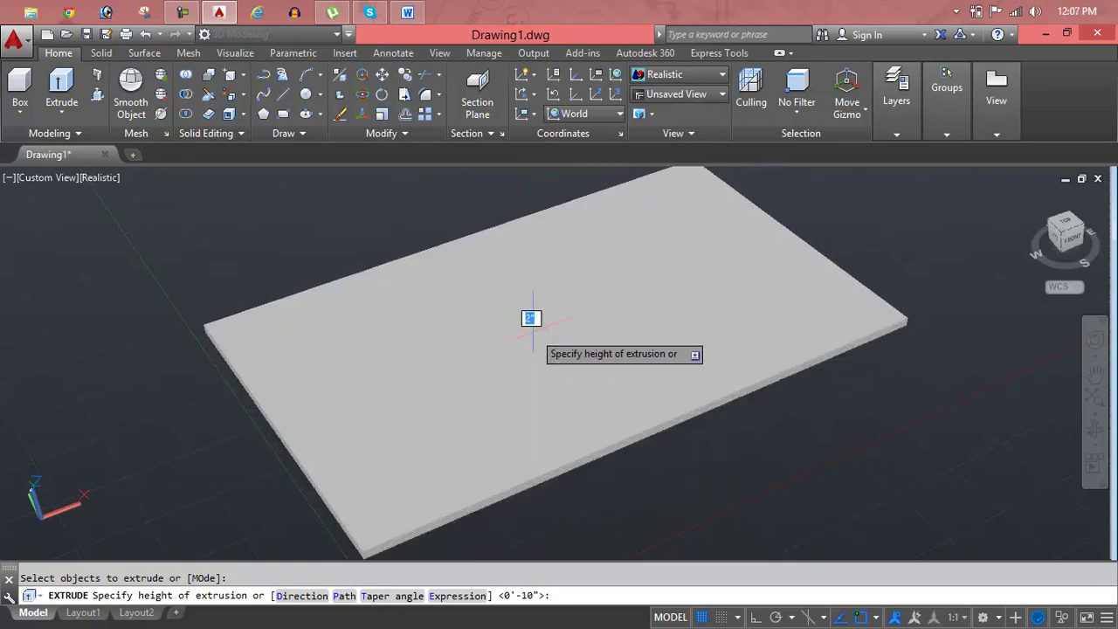
click(533, 332)
mouse_move(505, 356)
middle_down()
mouse_move(543, 332)
mouse_move(577, 336)
middle_up()
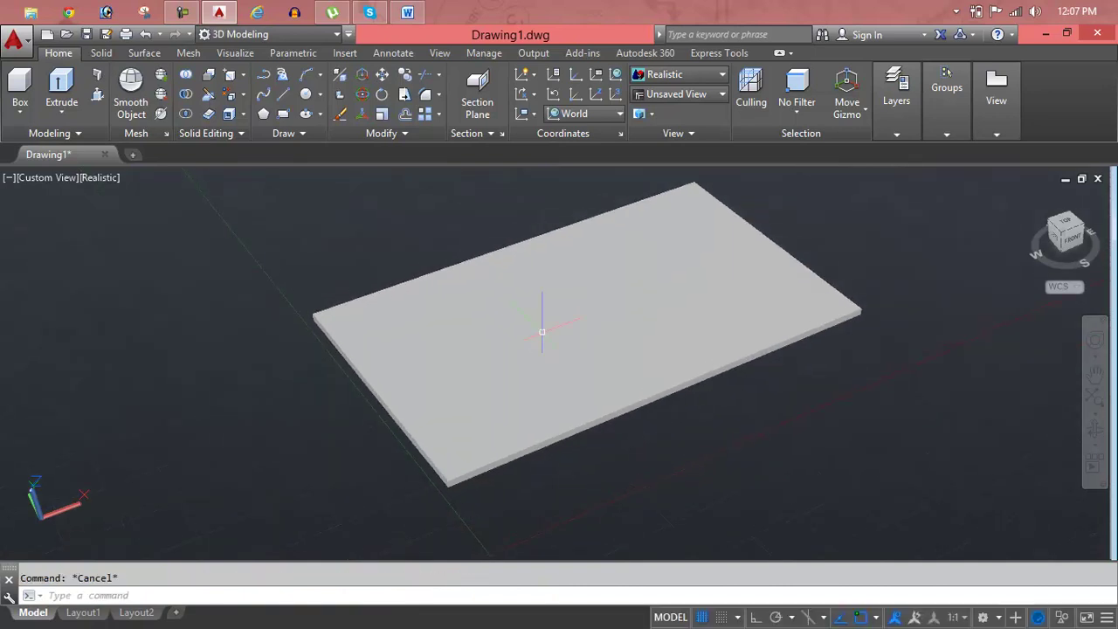
Draw a line across the slab top between the midpoints of its short edges.
text(line)
key(Return)
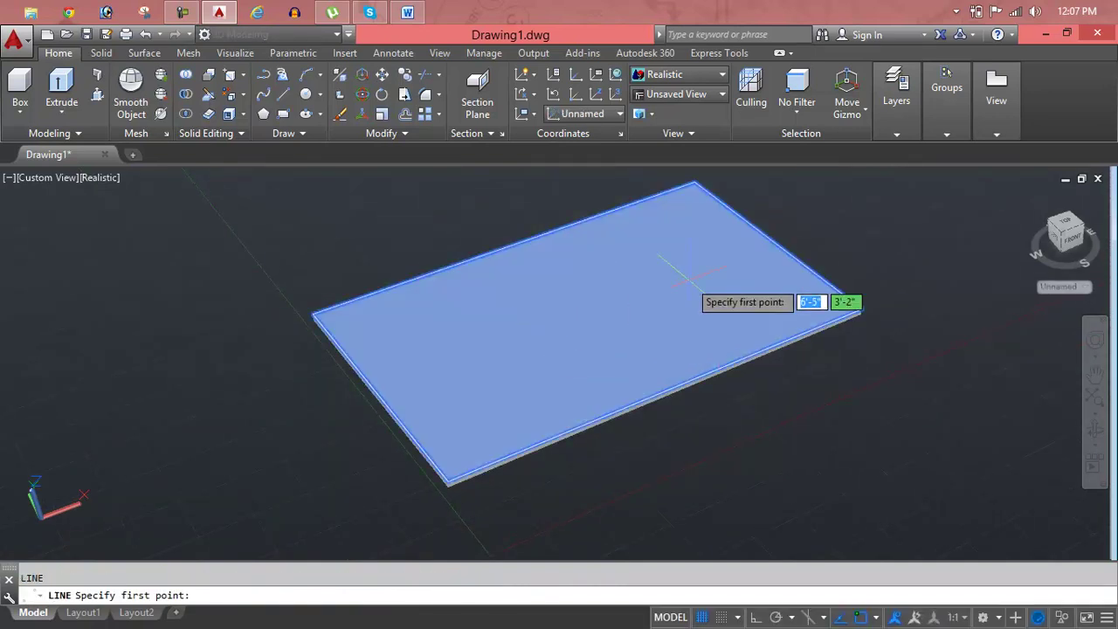
click(773, 241)
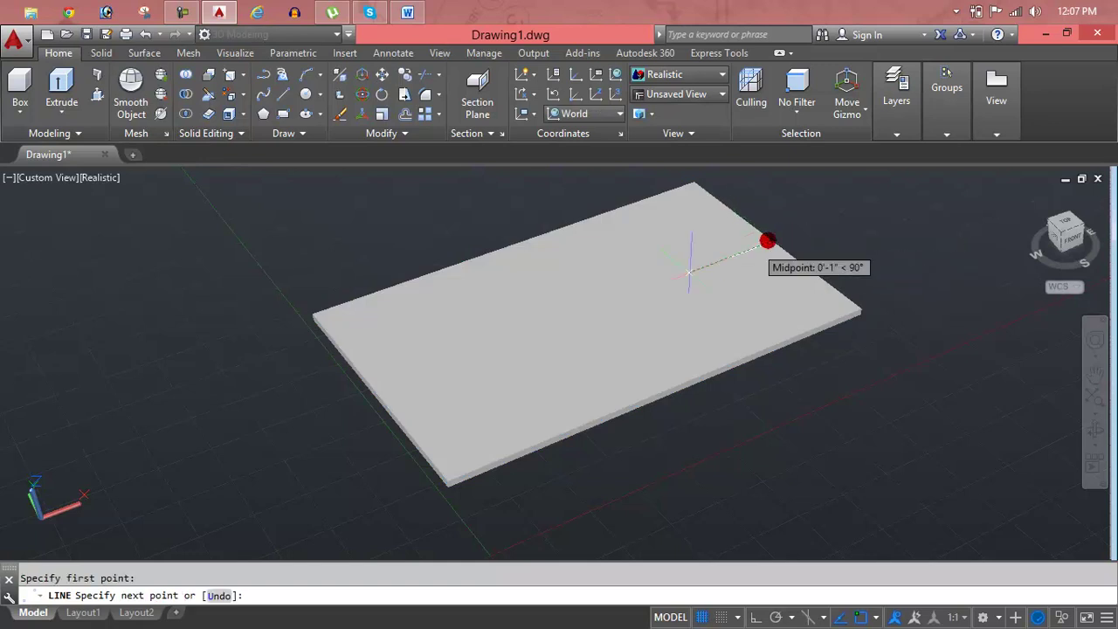
click(374, 391)
key(Return)
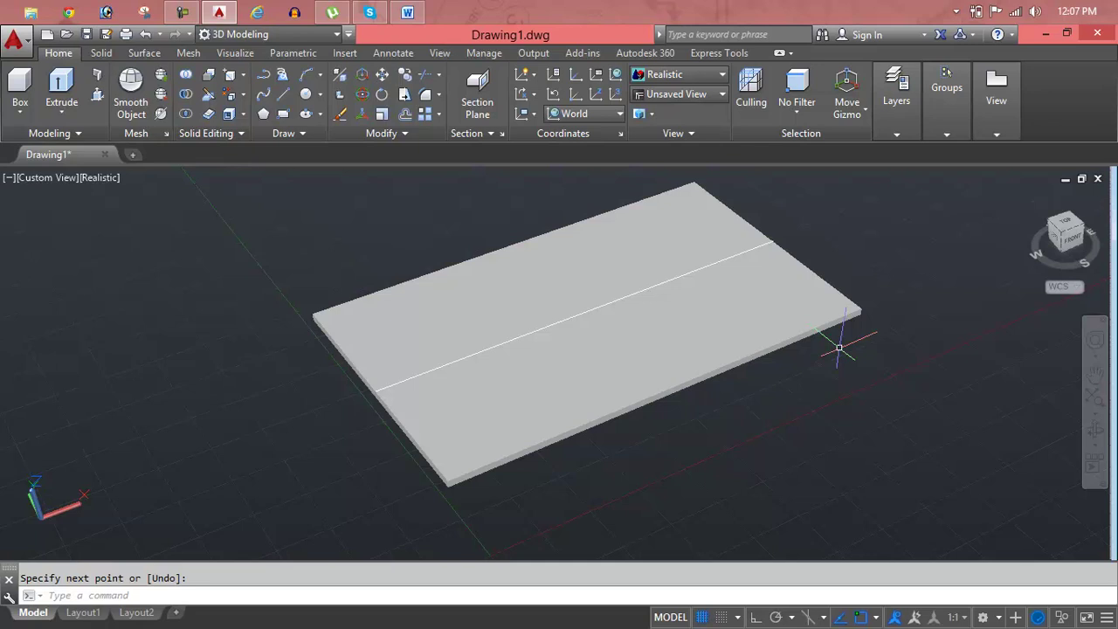
key(Escape)
Draw a short cross line from the centre line's midpoint to the near edge midpoint.
middle_drag(673, 300, 486, 301)
text(p)
key(Return)
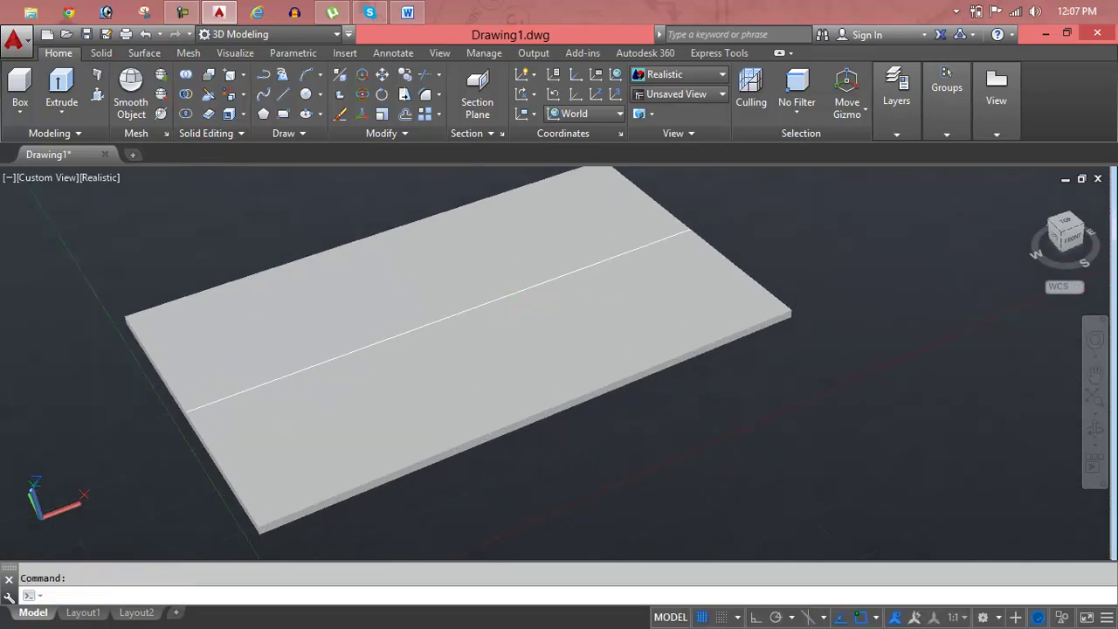
scroll(454, 339, up, 2)
key(Escape)
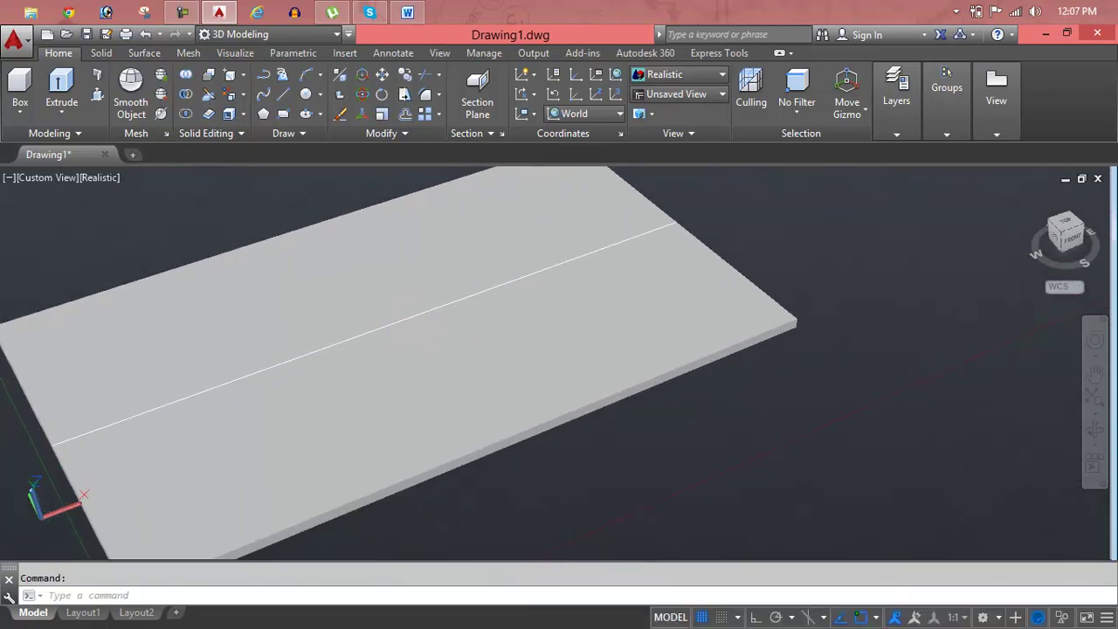
text(l)
key(Return)
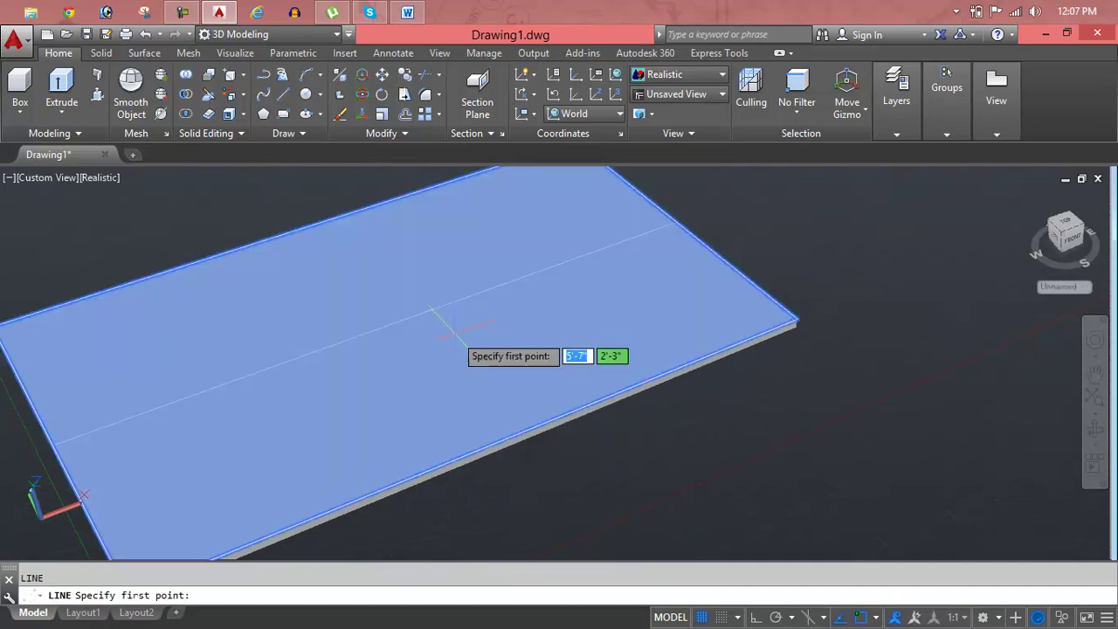
click(396, 322)
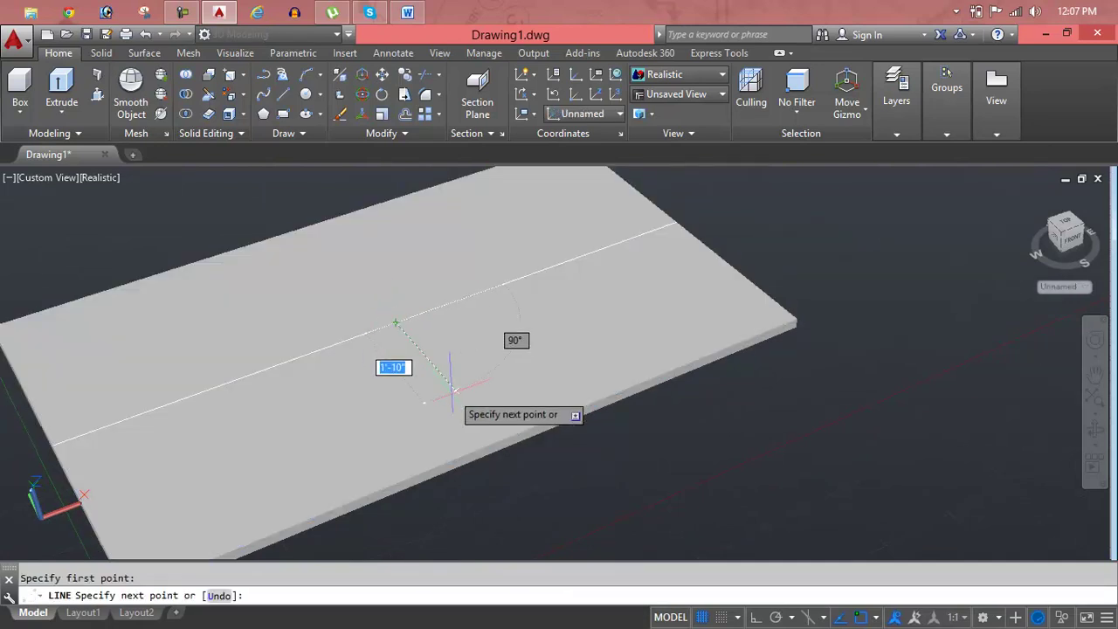
click(504, 436)
key(Return)
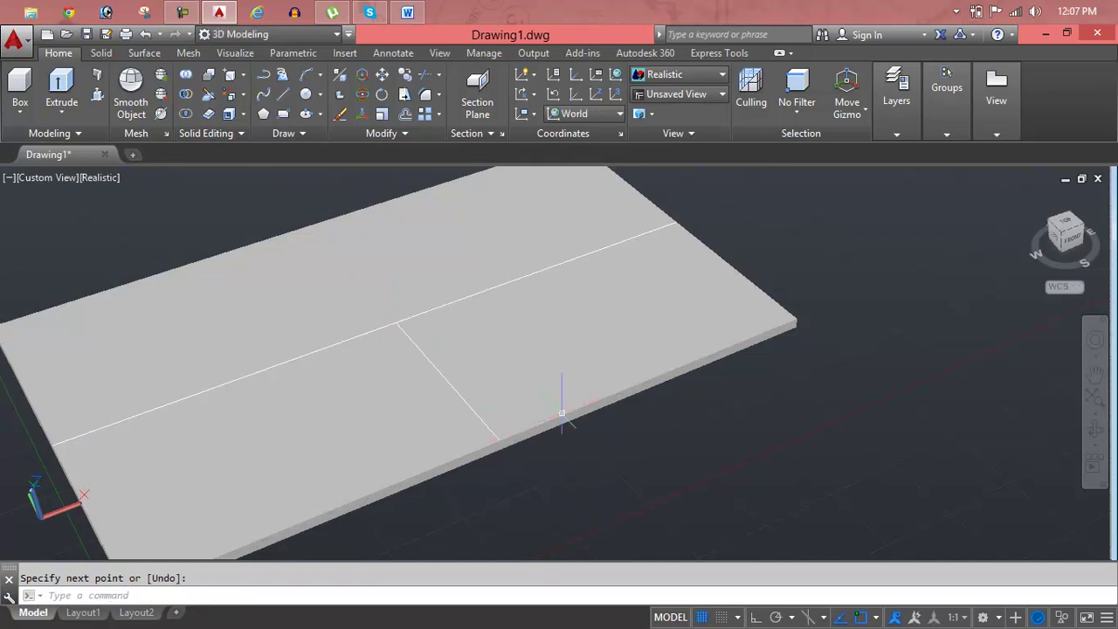
Delete the short cross line, leaving only the lengthwise centre line.
scroll(574, 391, down, 1)
scroll(574, 394, down, 1)
text(l)
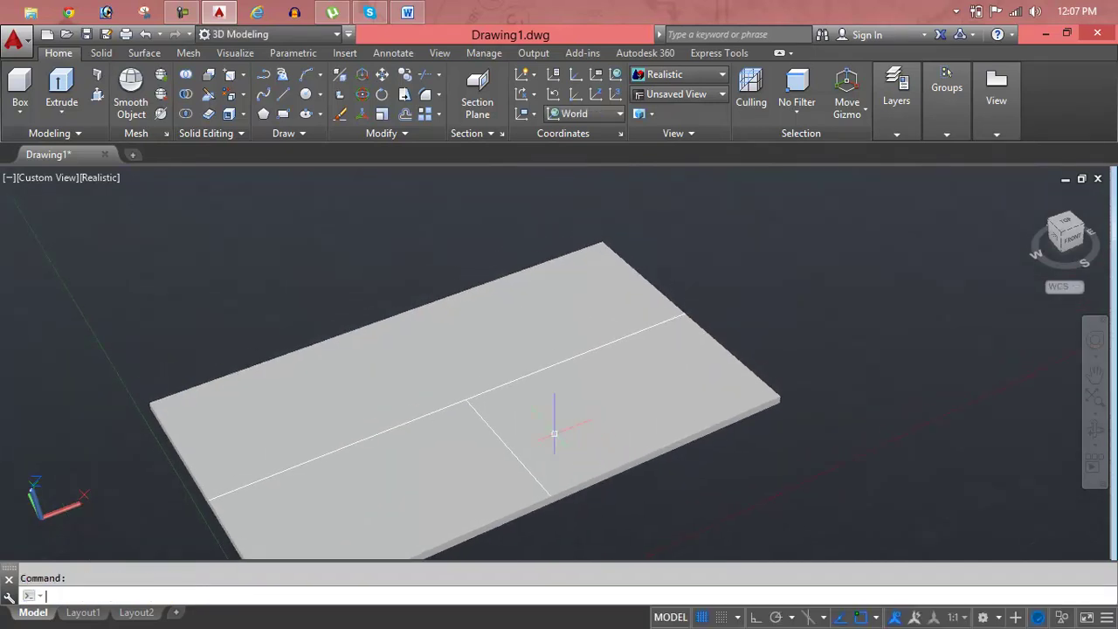
key(Return)
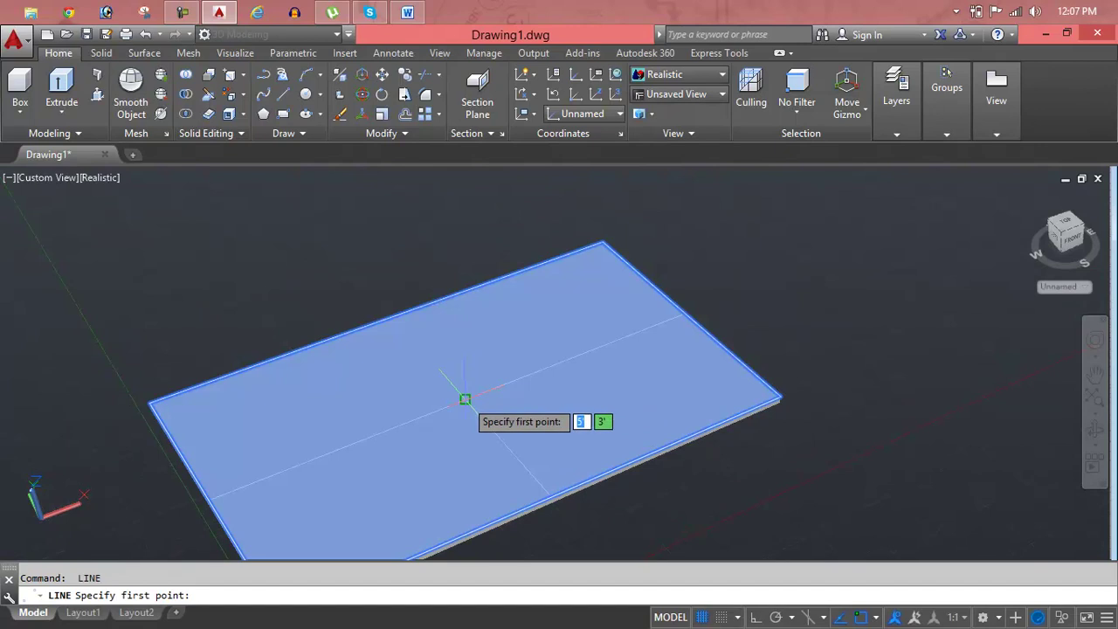
click(465, 399)
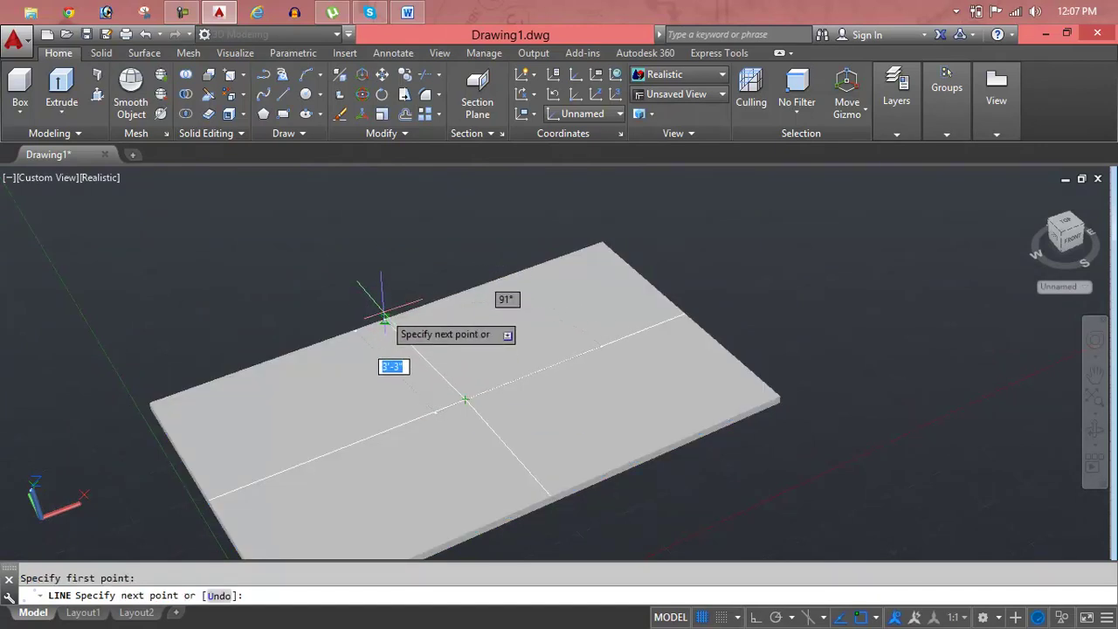
key(Escape)
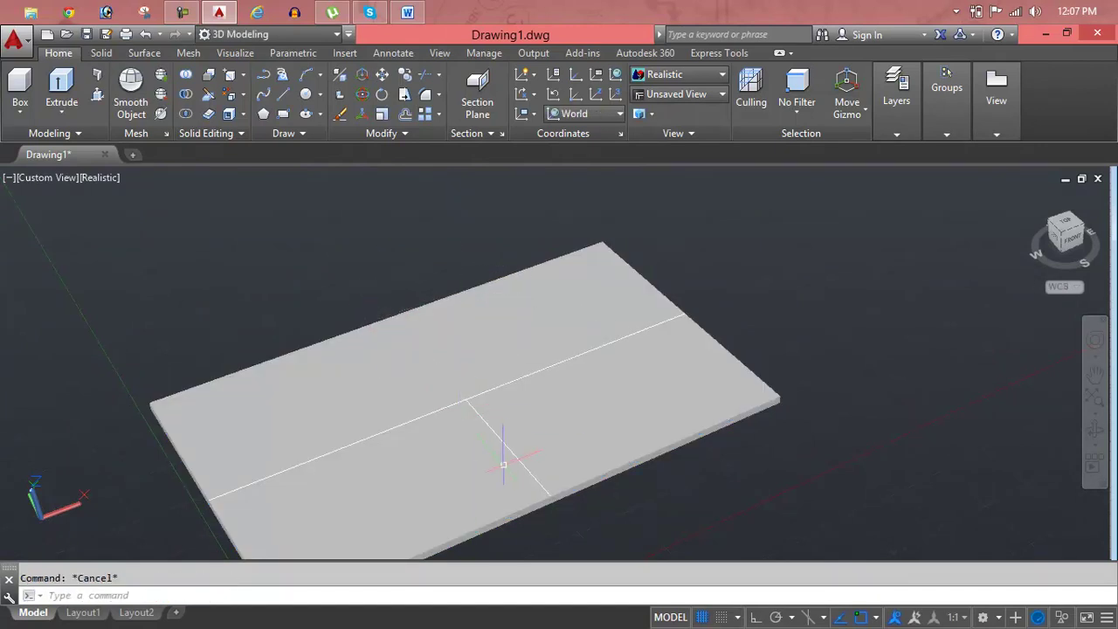
click(516, 456)
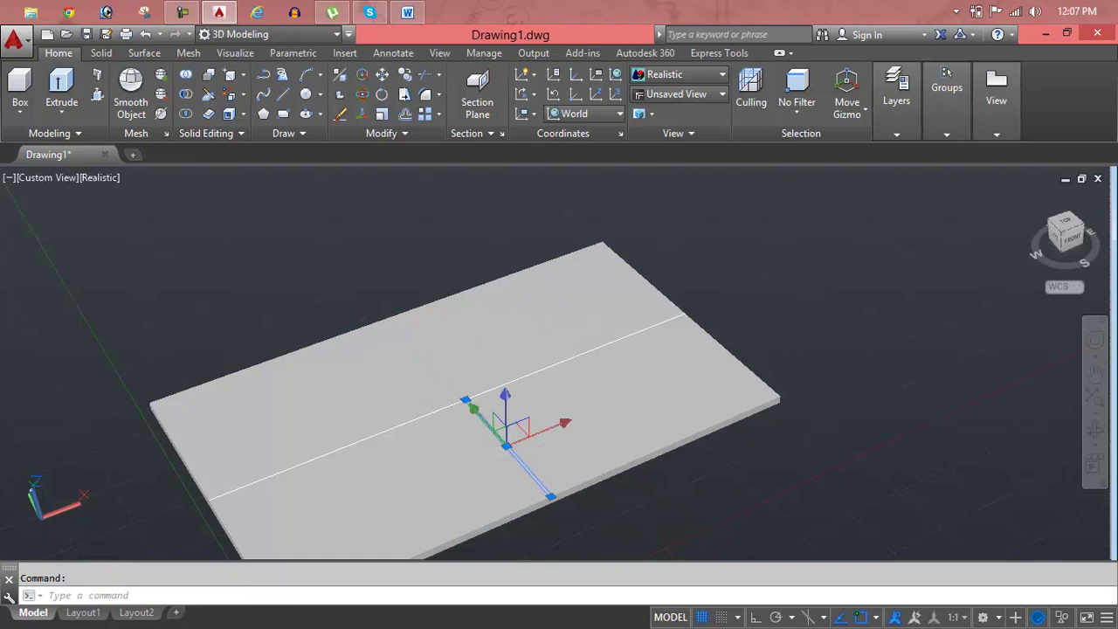
key(Delete)
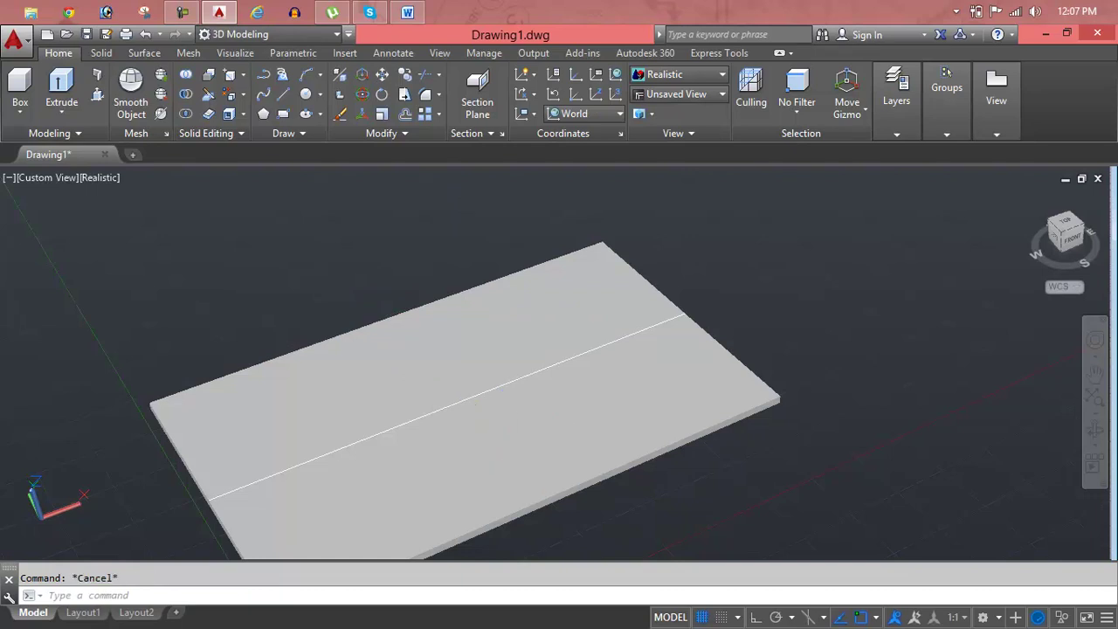
middle_drag(523, 451, 589, 364)
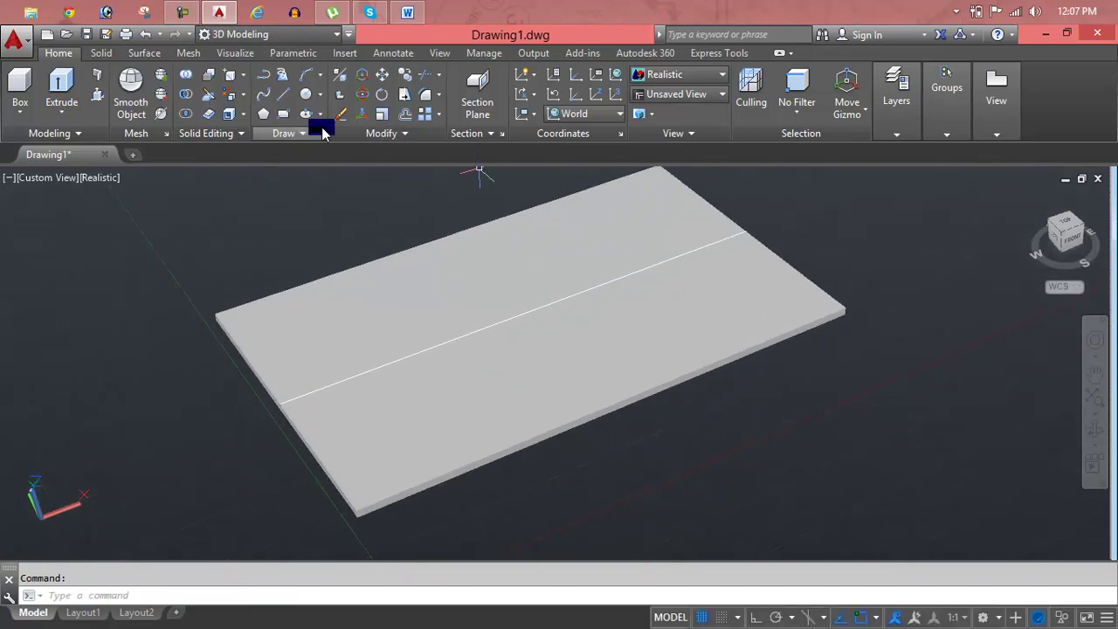
Try Imprint on the slab and its line, then cancel it.
click(229, 78)
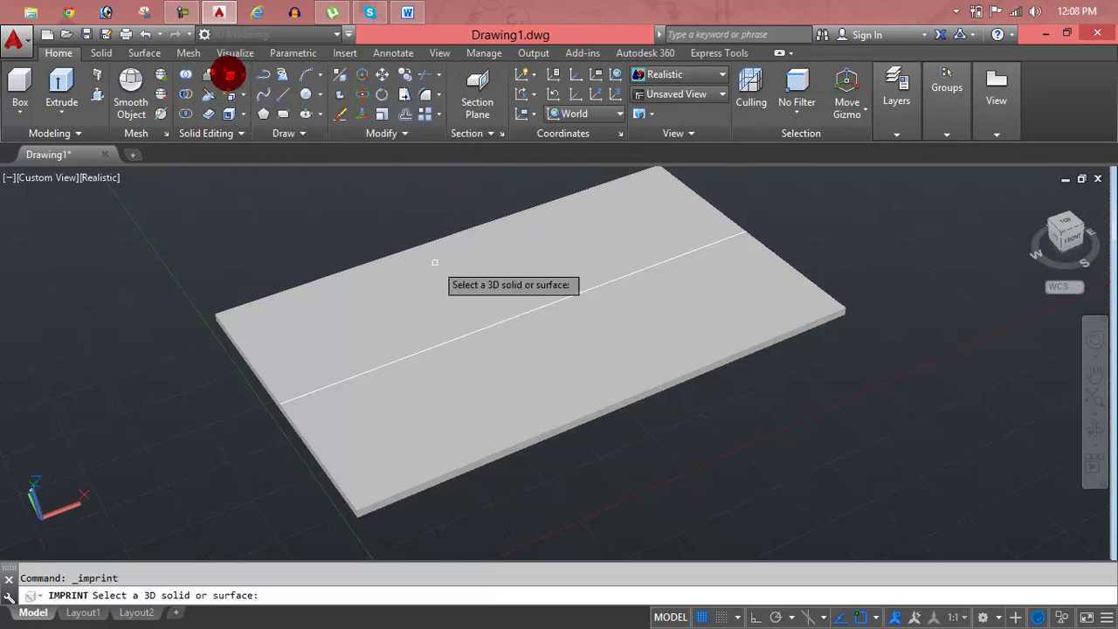
click(476, 406)
key(Escape)
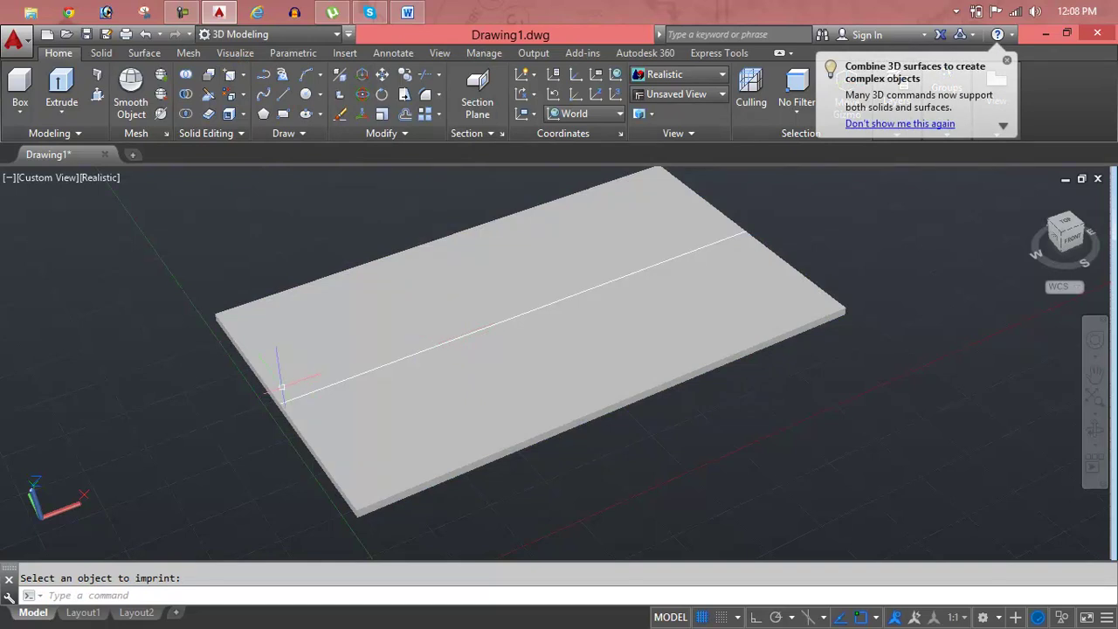
scroll(303, 381, up, 2)
scroll(300, 367, up, 2)
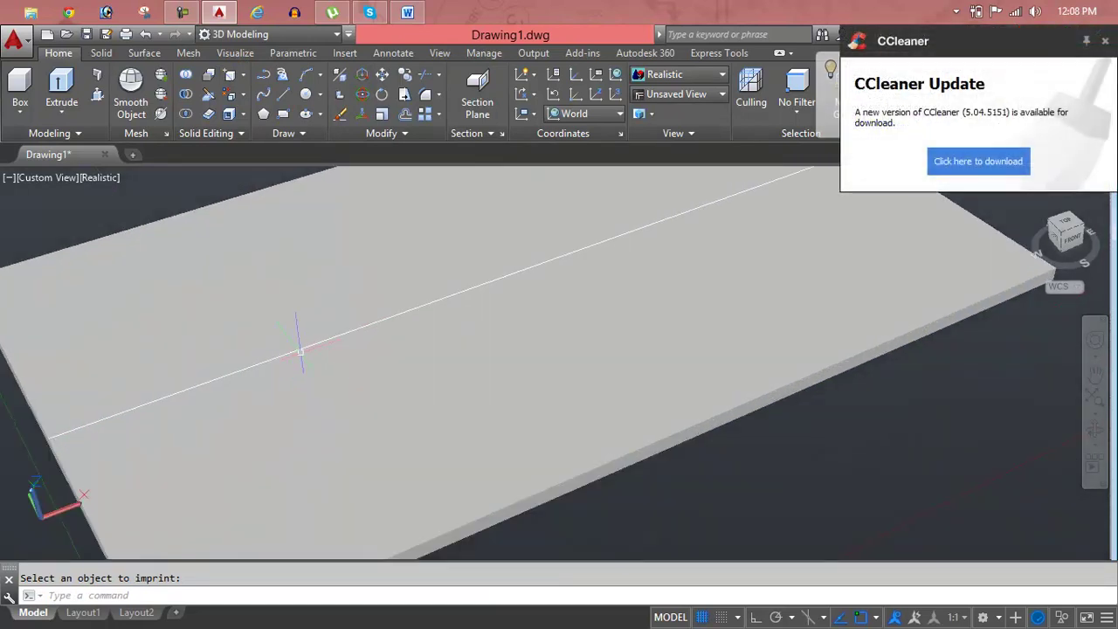
key(Escape)
click(299, 350)
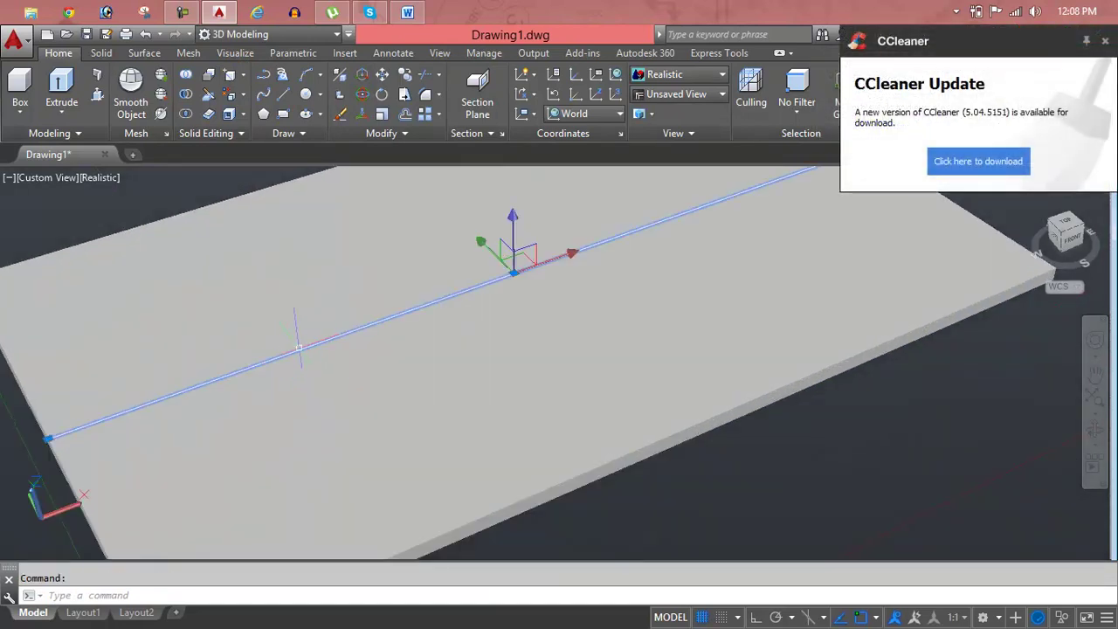
key(Return)
key(Escape)
scroll(299, 350, down, 2)
scroll(370, 319, down, 2)
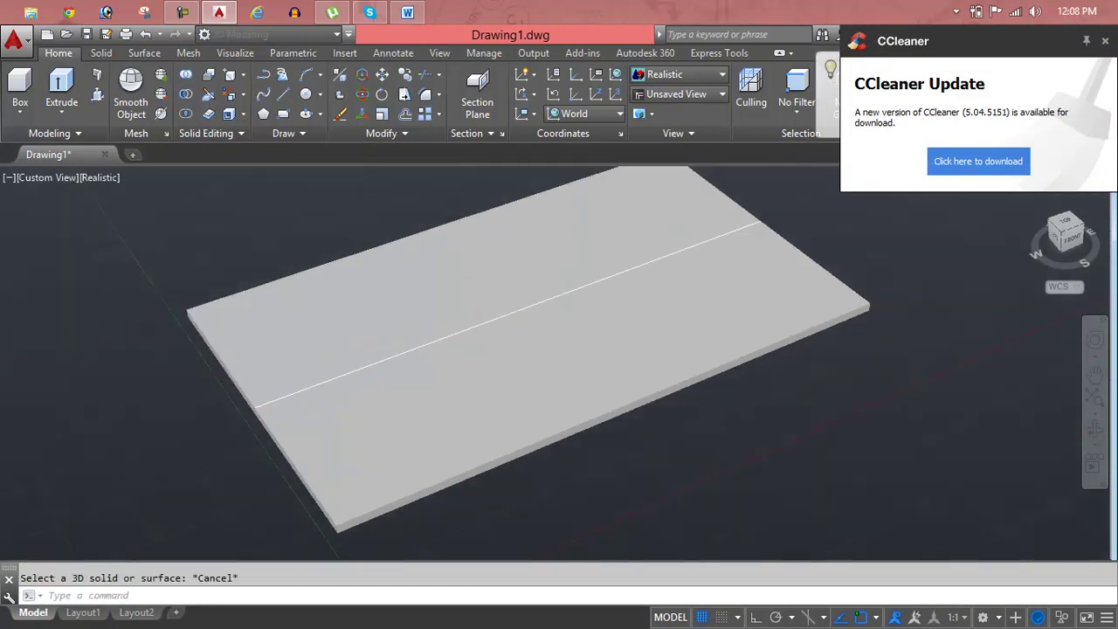
Switch the visual style to 2D Wireframe and close the CCleaner update popup.
click(674, 94)
click(674, 94)
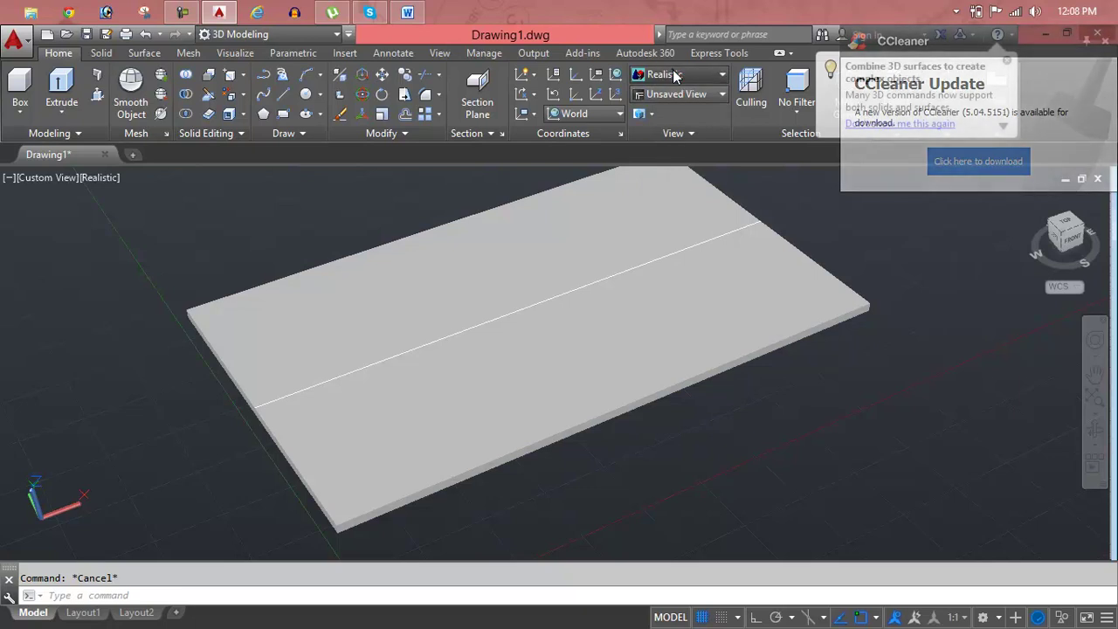
click(673, 74)
click(673, 105)
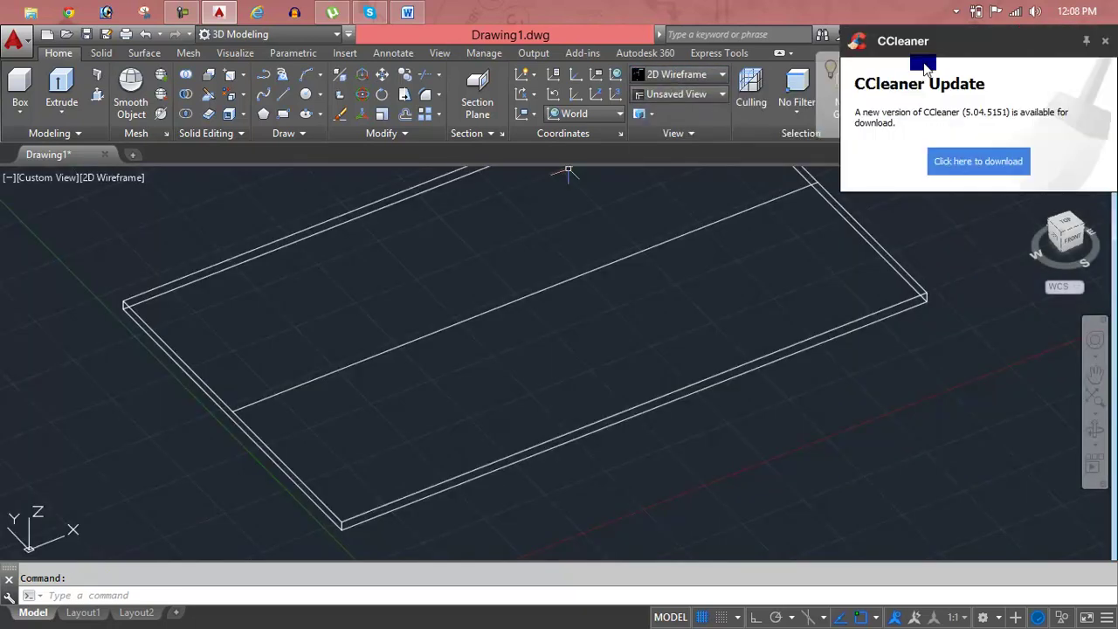
click(1106, 41)
scroll(370, 379, down, 3)
middle_drag(380, 387, 352, 420)
key(Escape)
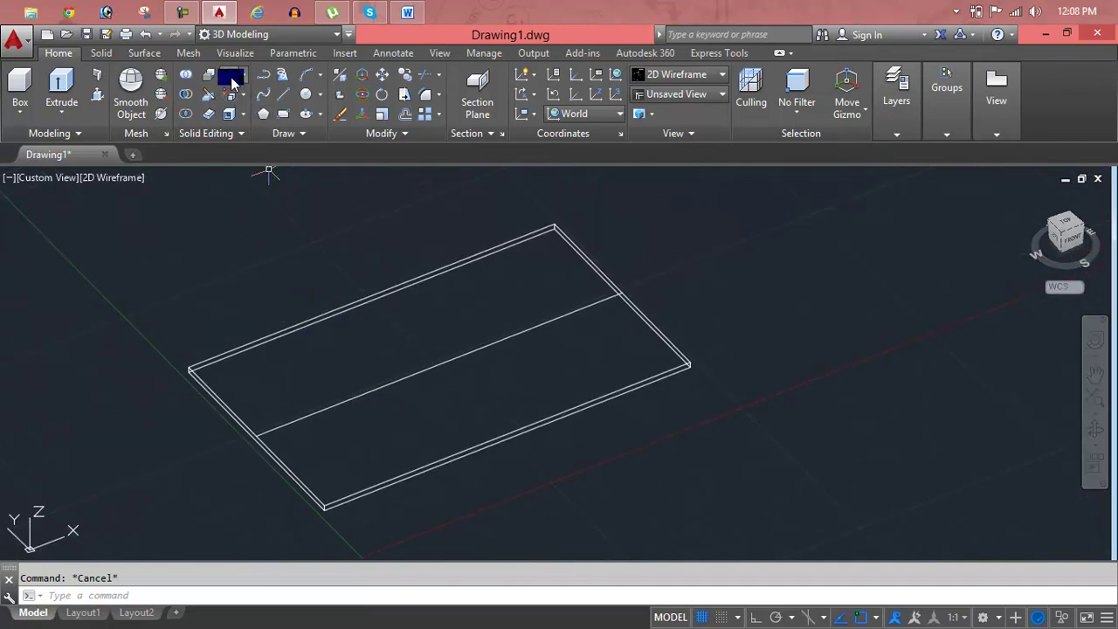
Imprint the centre line onto the slab, deleting the source line.
click(230, 77)
click(462, 453)
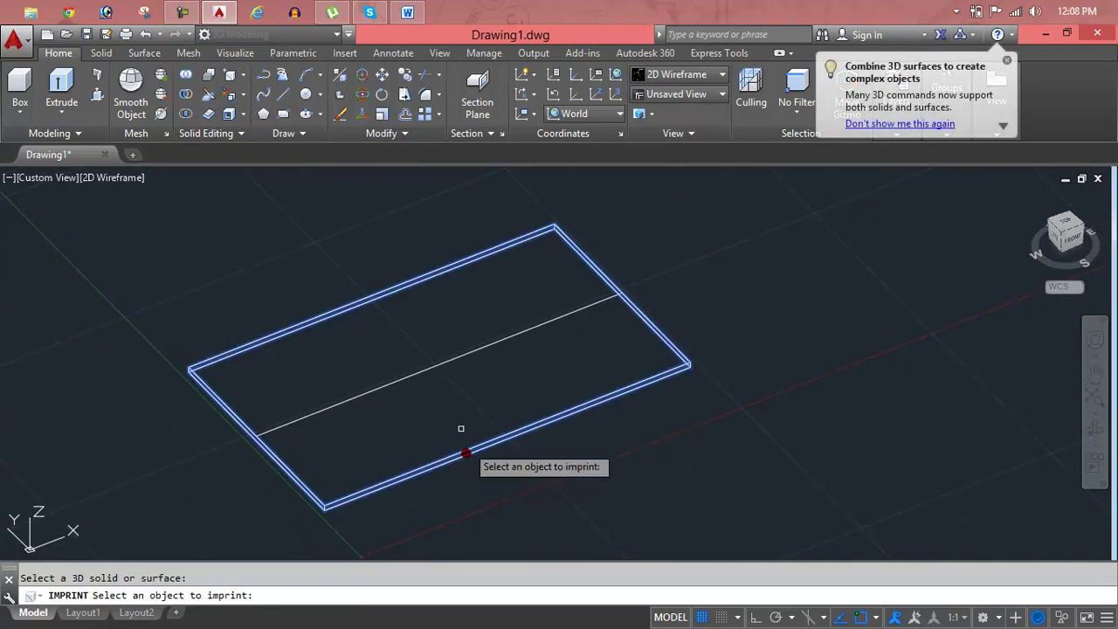
click(419, 371)
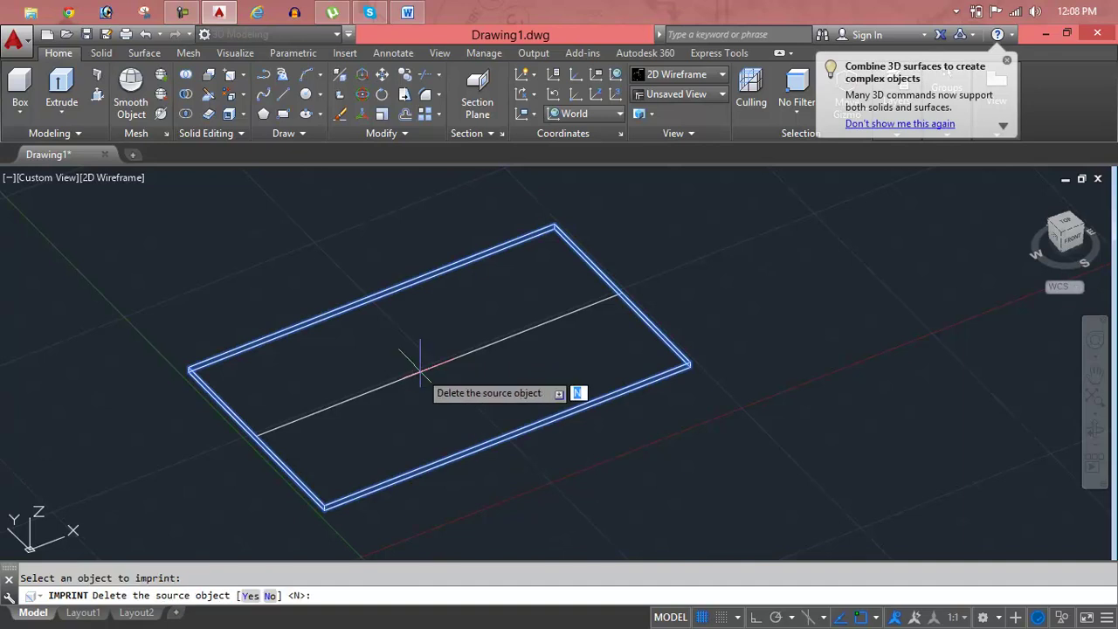
text(y)
key(Return)
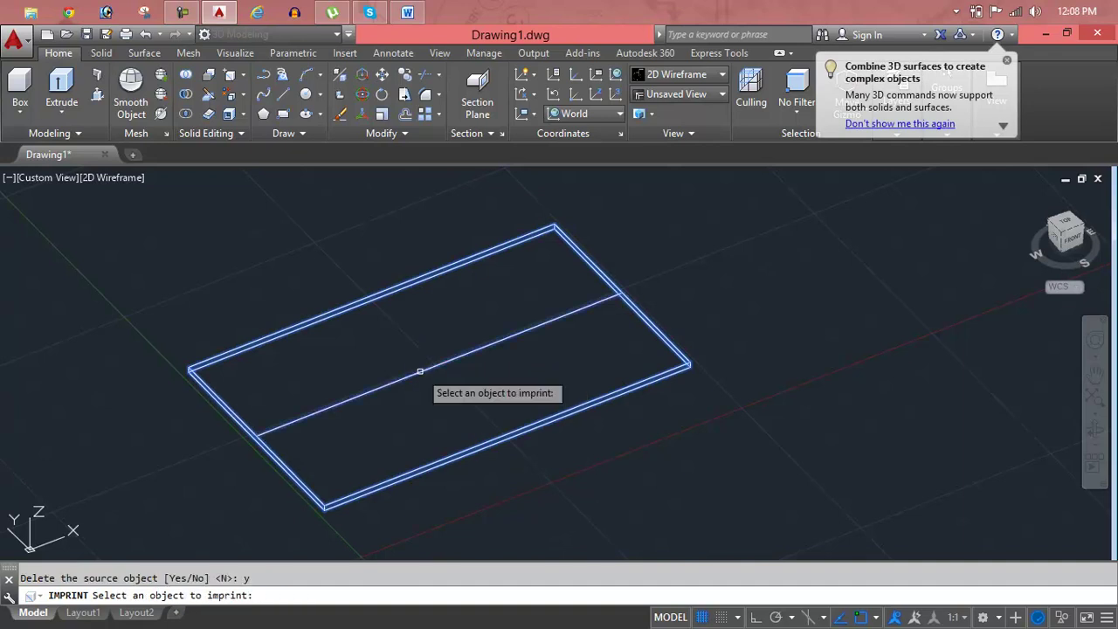
key(Escape)
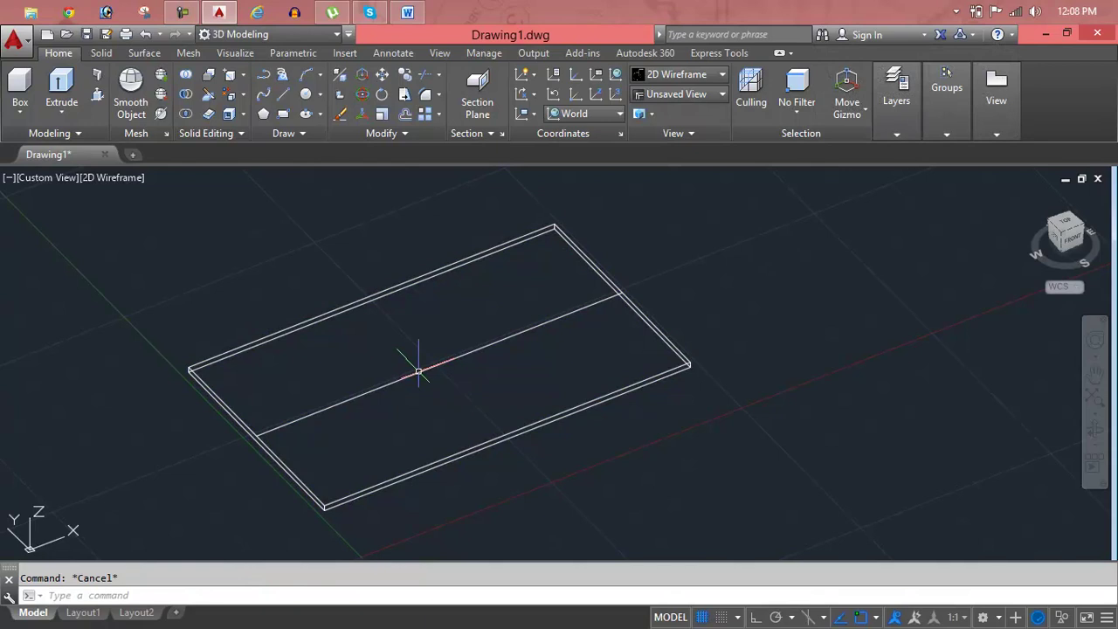
With Ortho on, draw a line from the centre line to the slab's front edge.
text(l)
key(Return)
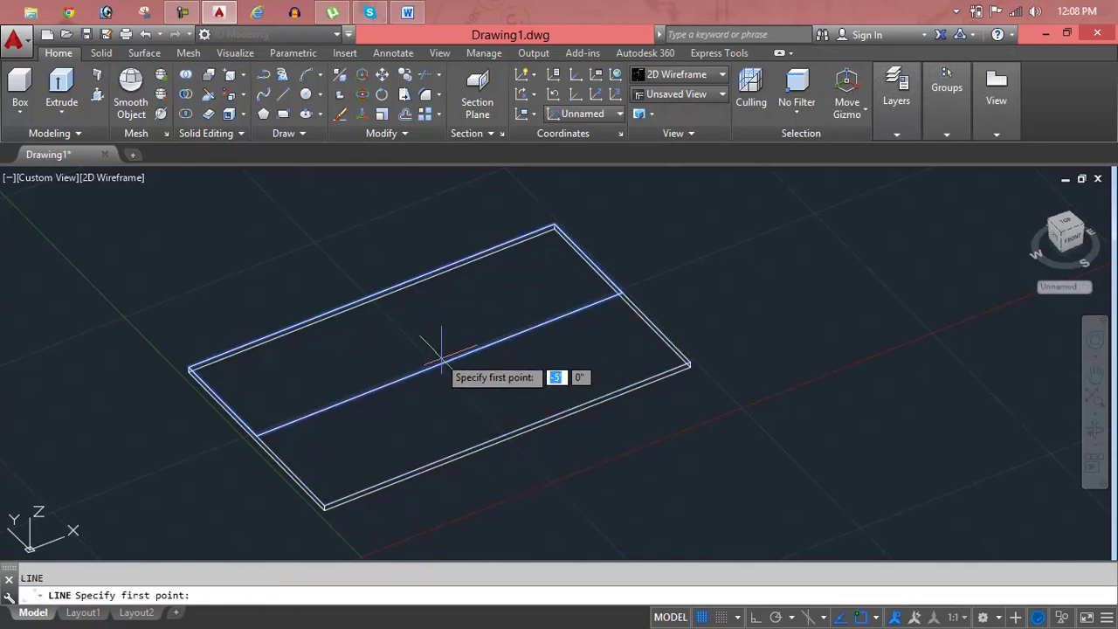
click(438, 364)
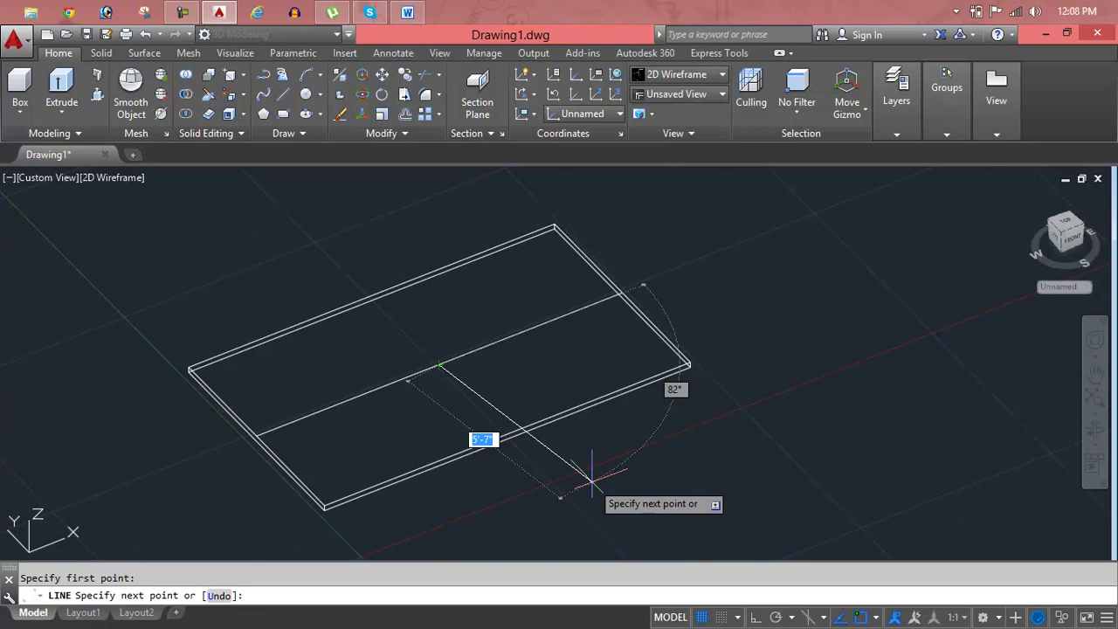
key(F8)
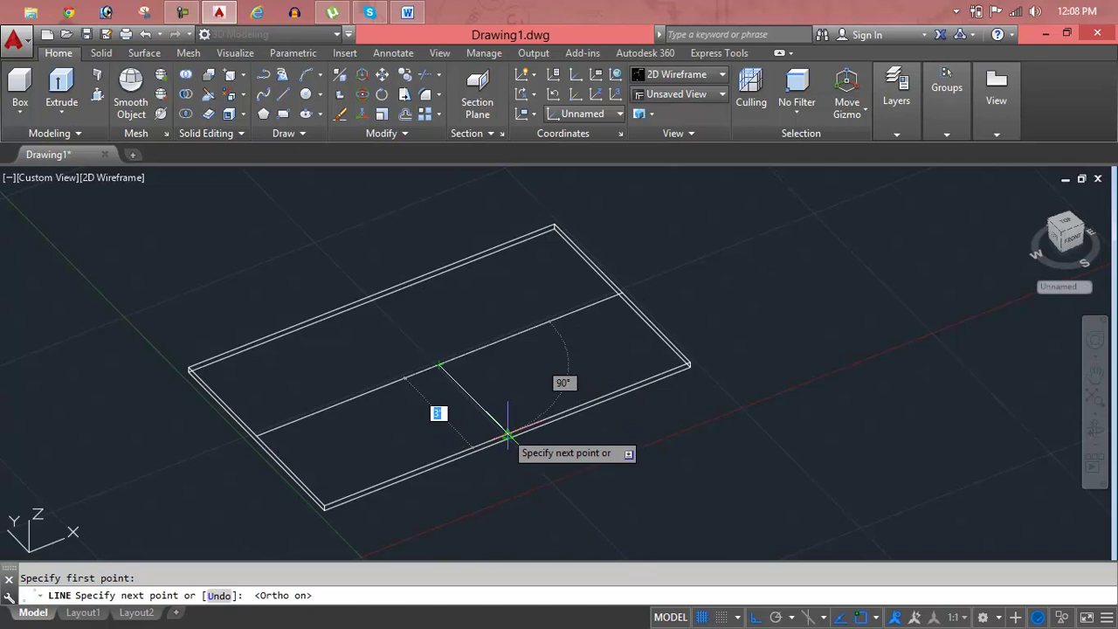
scroll(504, 432, up, 5)
click(506, 454)
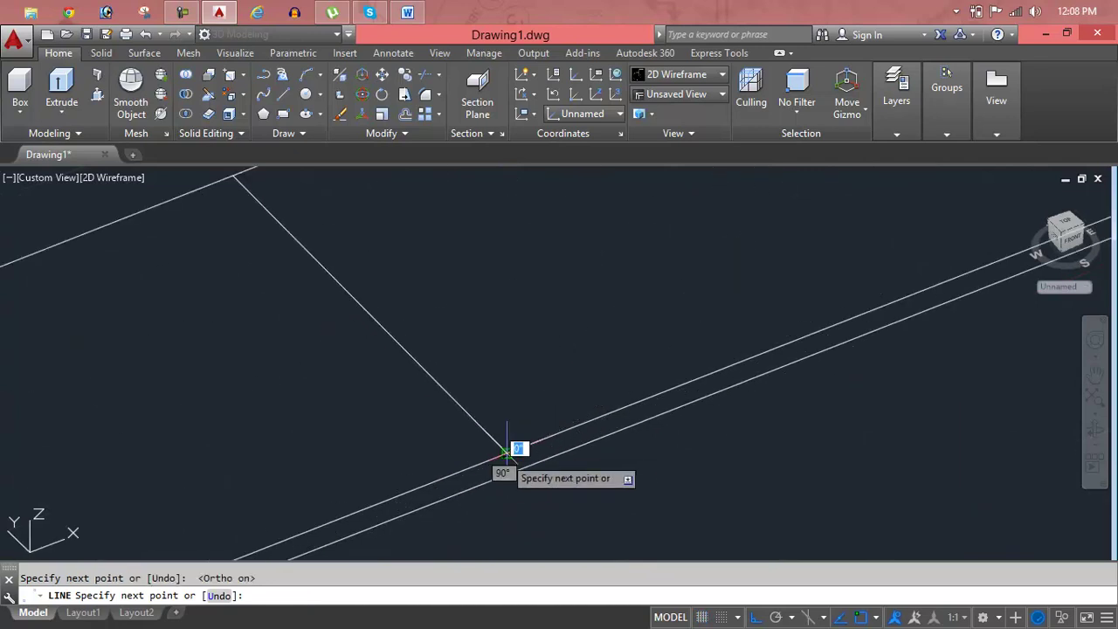
key(Escape)
scroll(482, 409, down, 5)
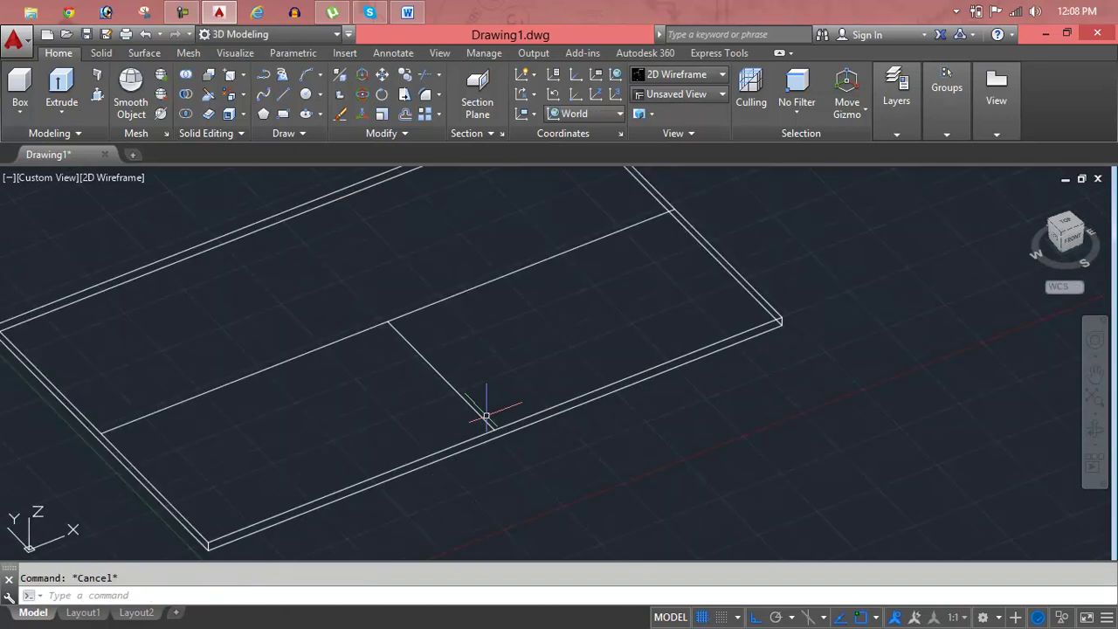
scroll(486, 417, down, 2)
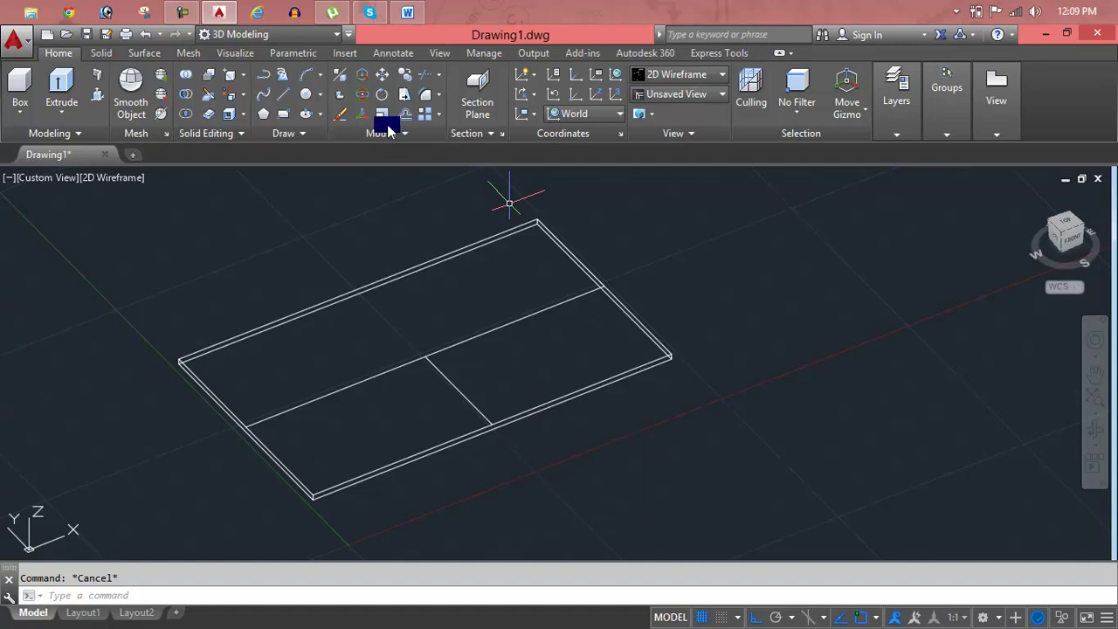
Imprint the cross line onto the slab, answering Y to delete the source.
click(232, 78)
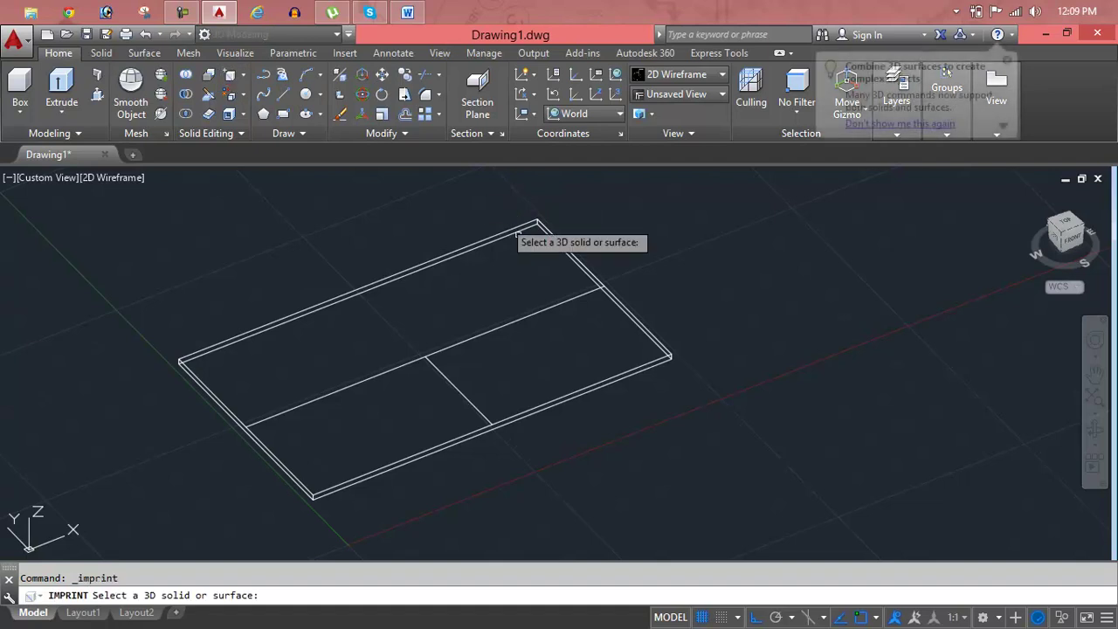
click(657, 337)
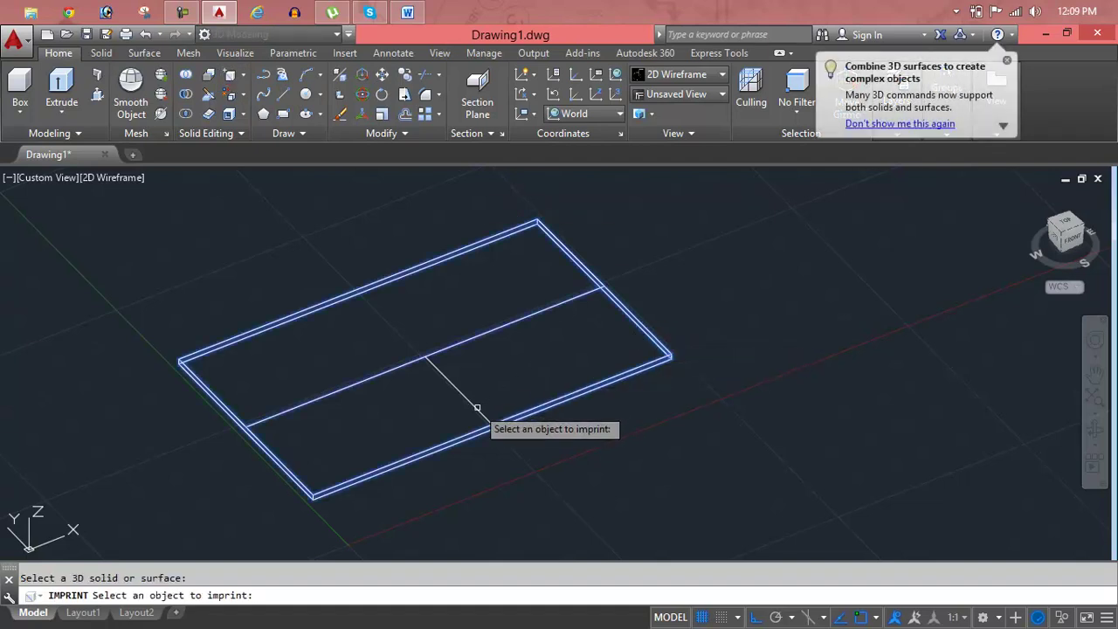
click(477, 407)
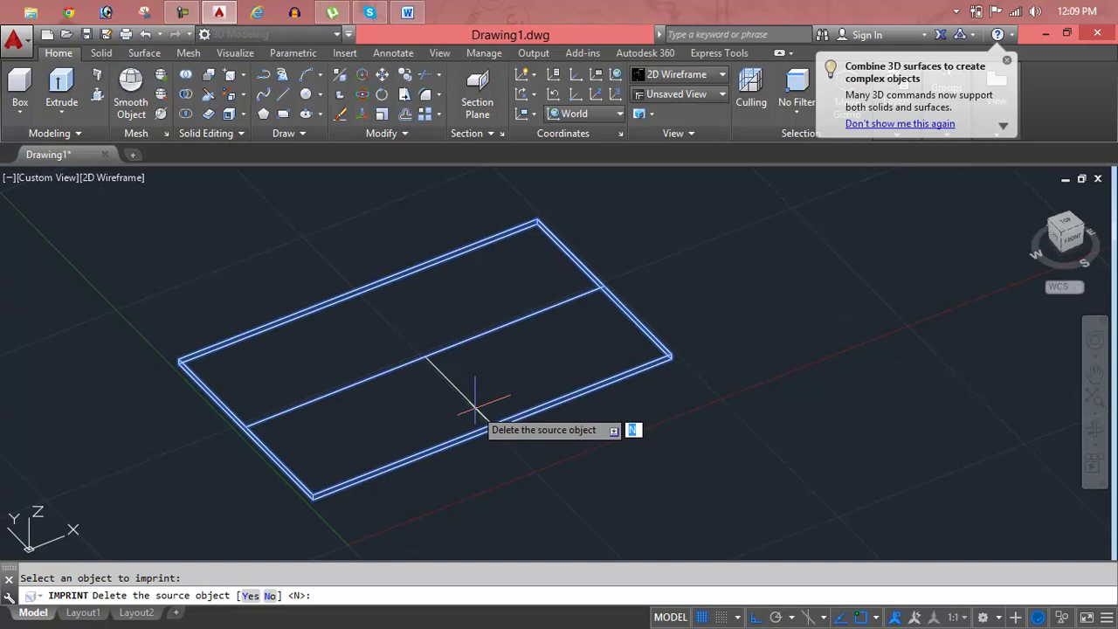
text(y)
key(Return)
key(Escape)
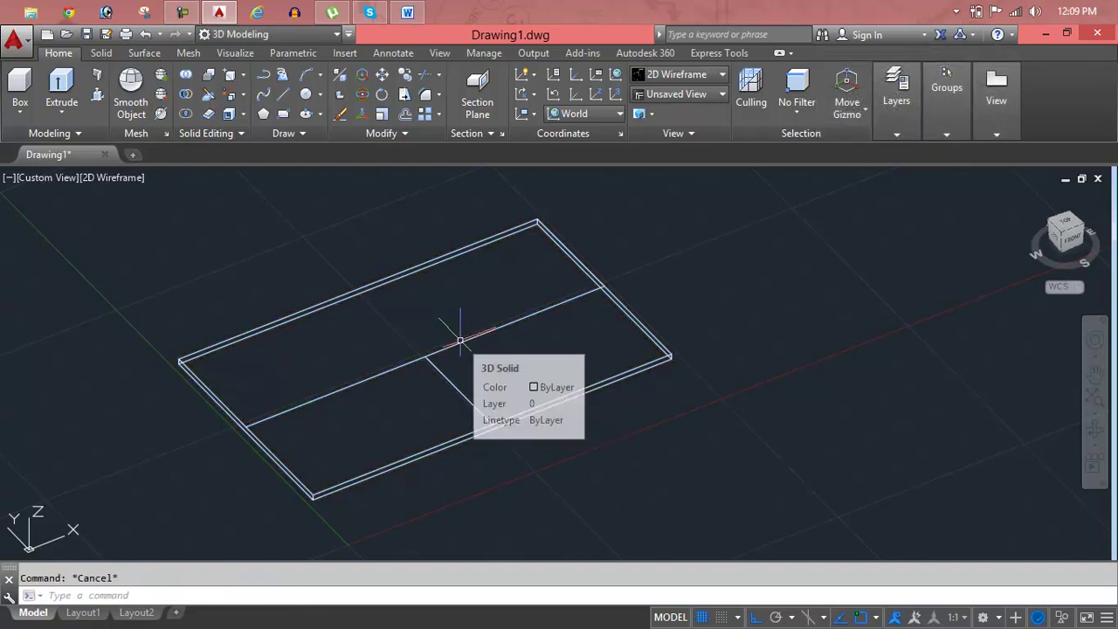
Select the slab's imprinted centre edge segments.
click(460, 341)
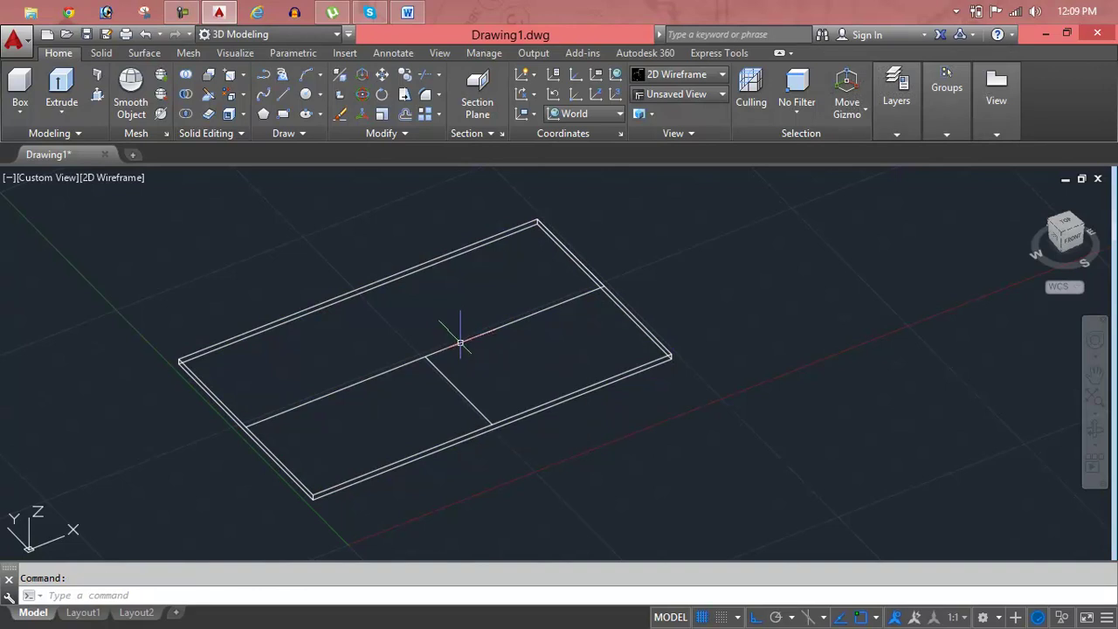
click(460, 341)
click(371, 377)
click(455, 342)
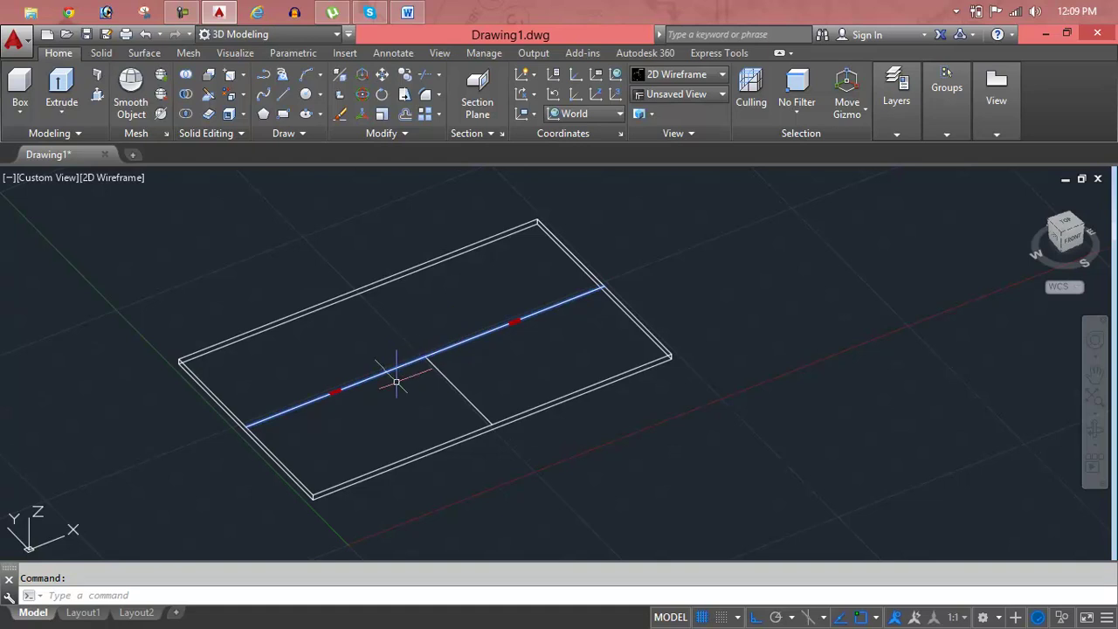
Raise the slab's centre edge upward along Z into a roof ridge.
click(335, 392)
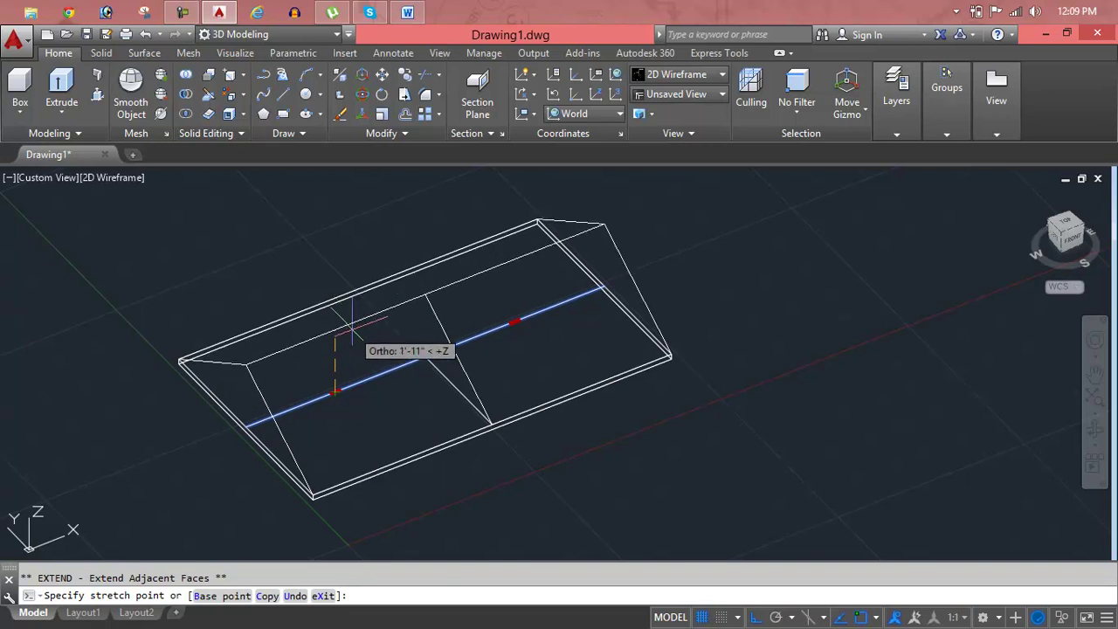
click(352, 328)
key(Escape)
key(Escape)
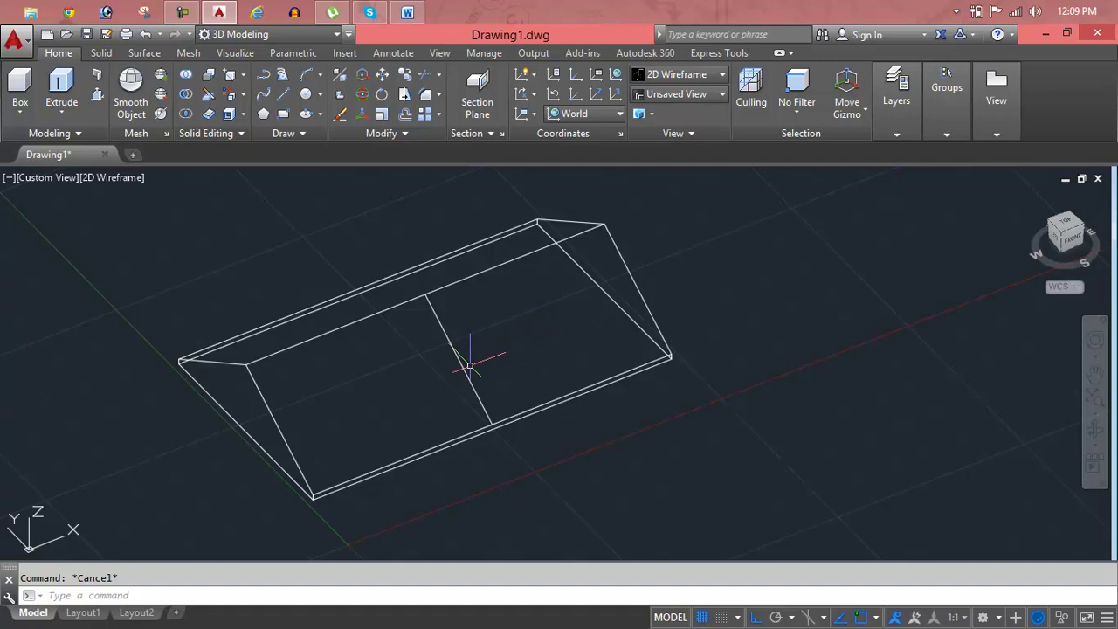
Stretch the short cross edge sideways, folding the slab's top into angled facets.
click(460, 363)
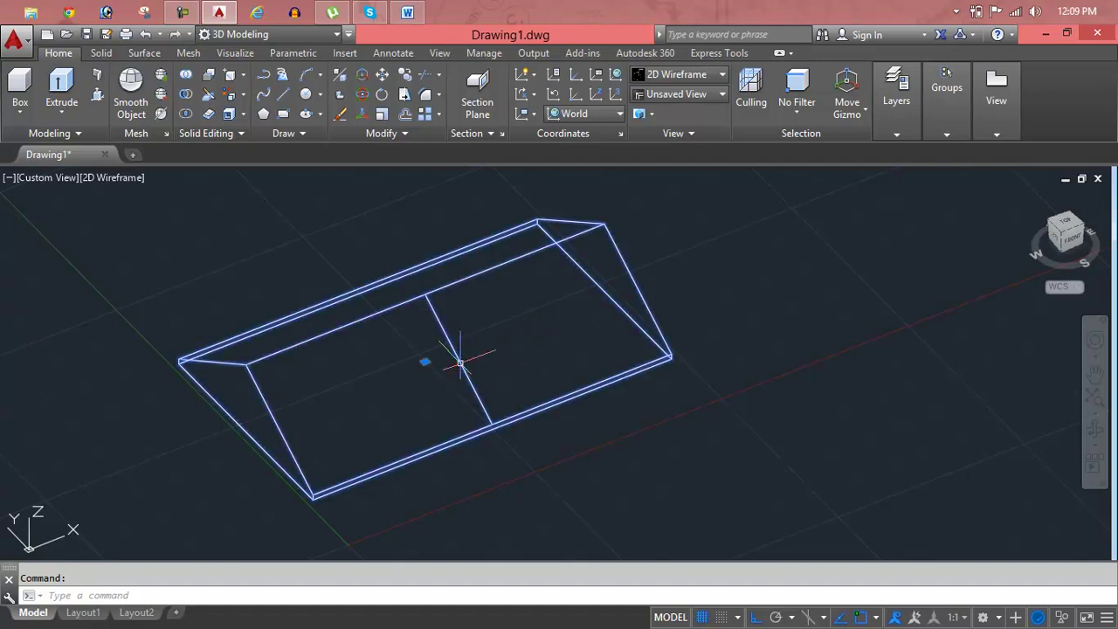
key(Escape)
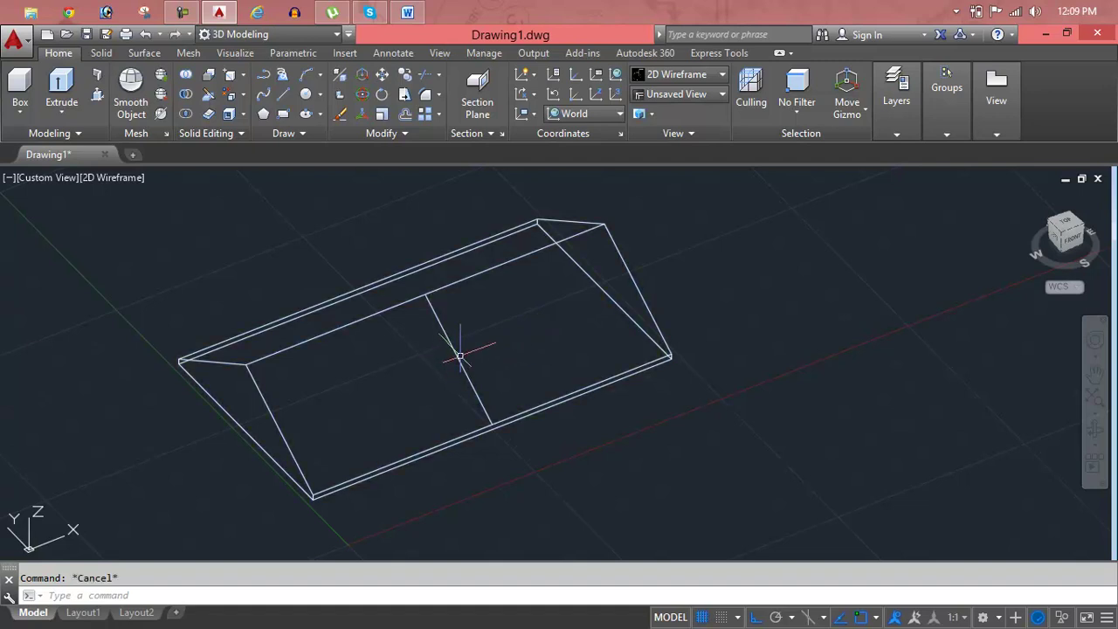
ctrl+click(460, 356)
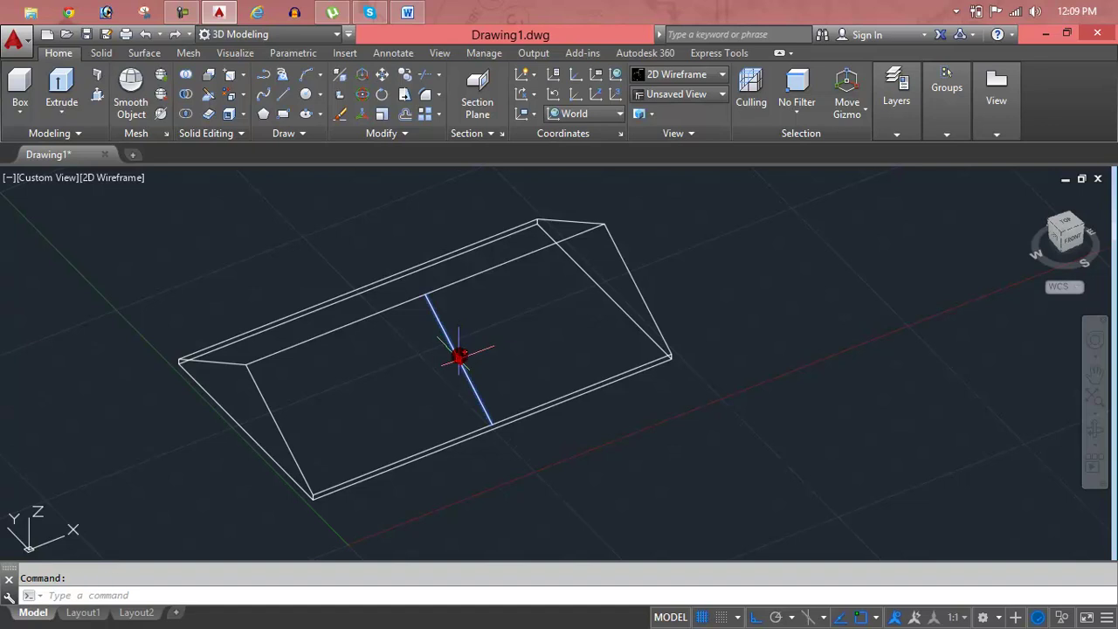
click(458, 359)
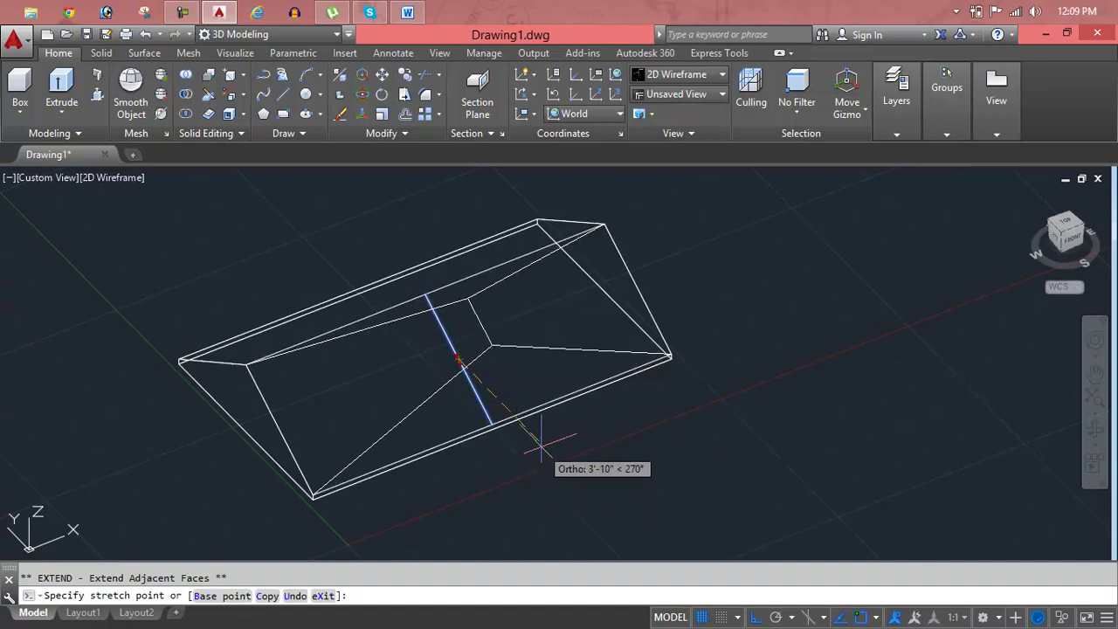
click(524, 390)
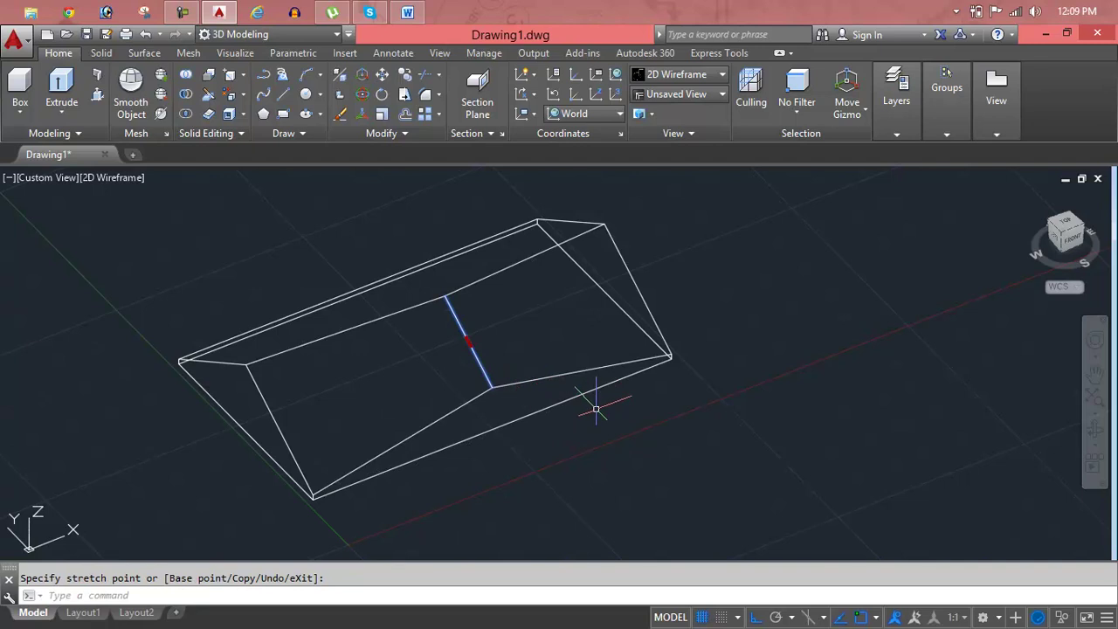
key(Escape)
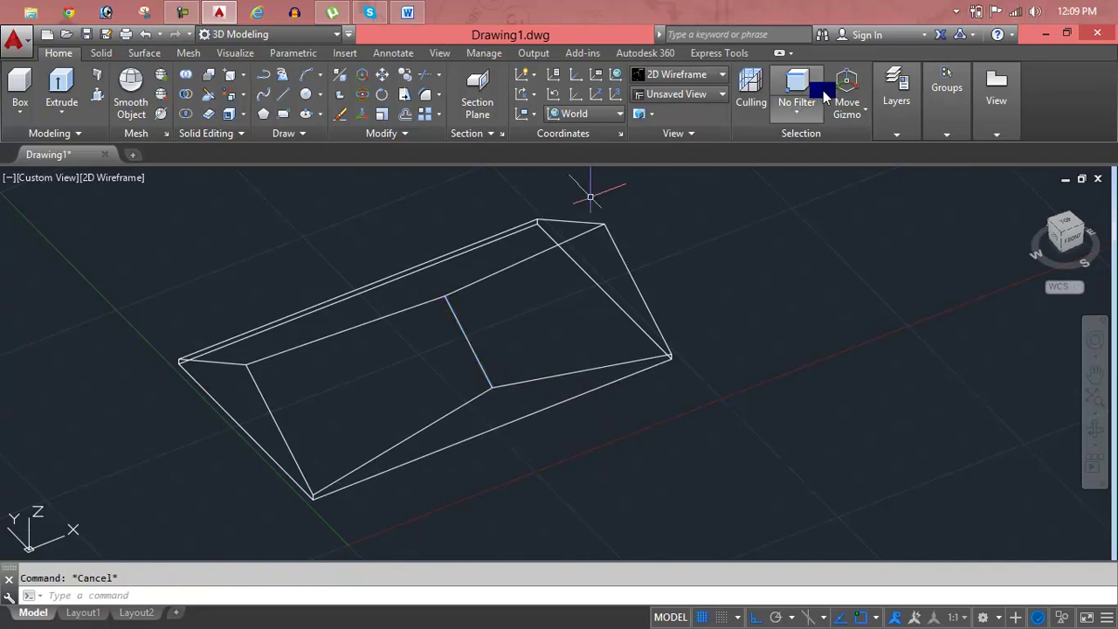
Shade the solid in the Conceptual visual style.
click(811, 109)
click(797, 100)
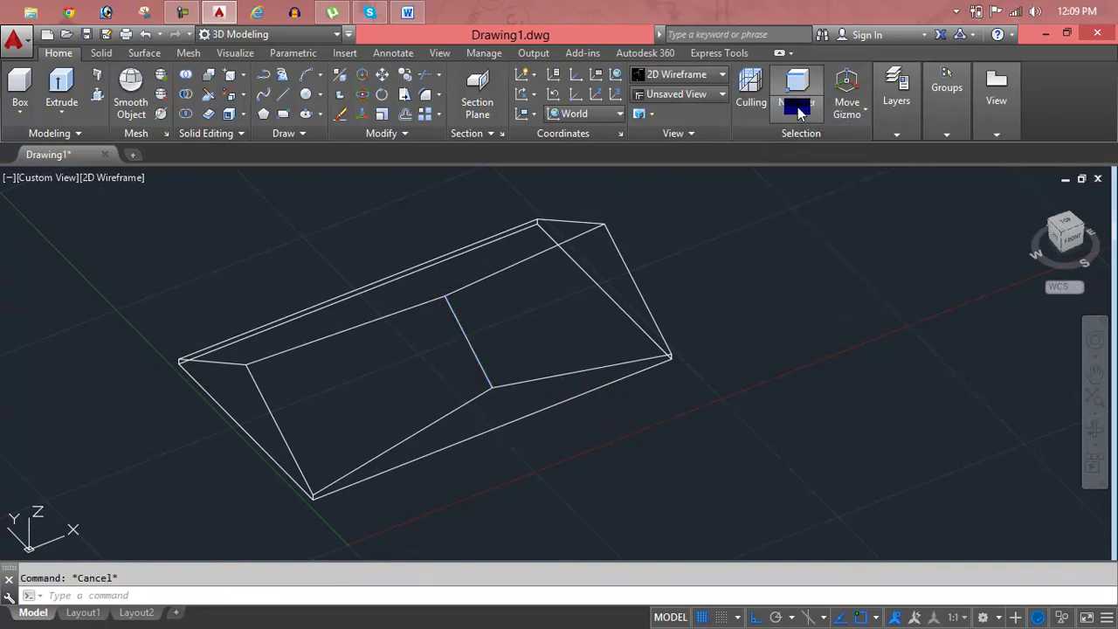
click(720, 92)
click(704, 91)
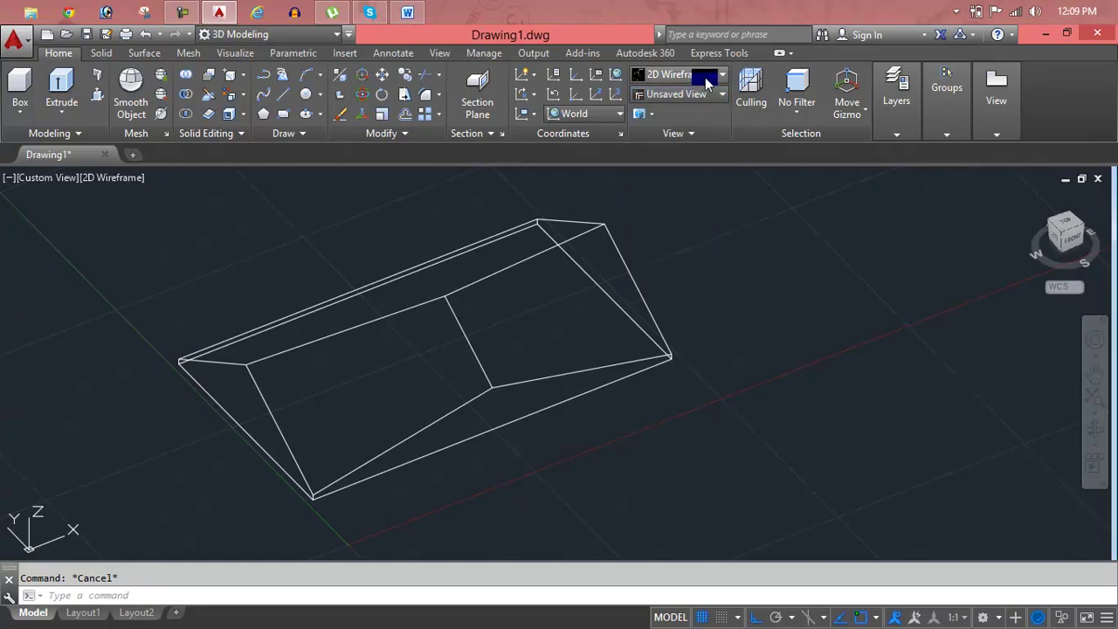
click(705, 76)
click(733, 106)
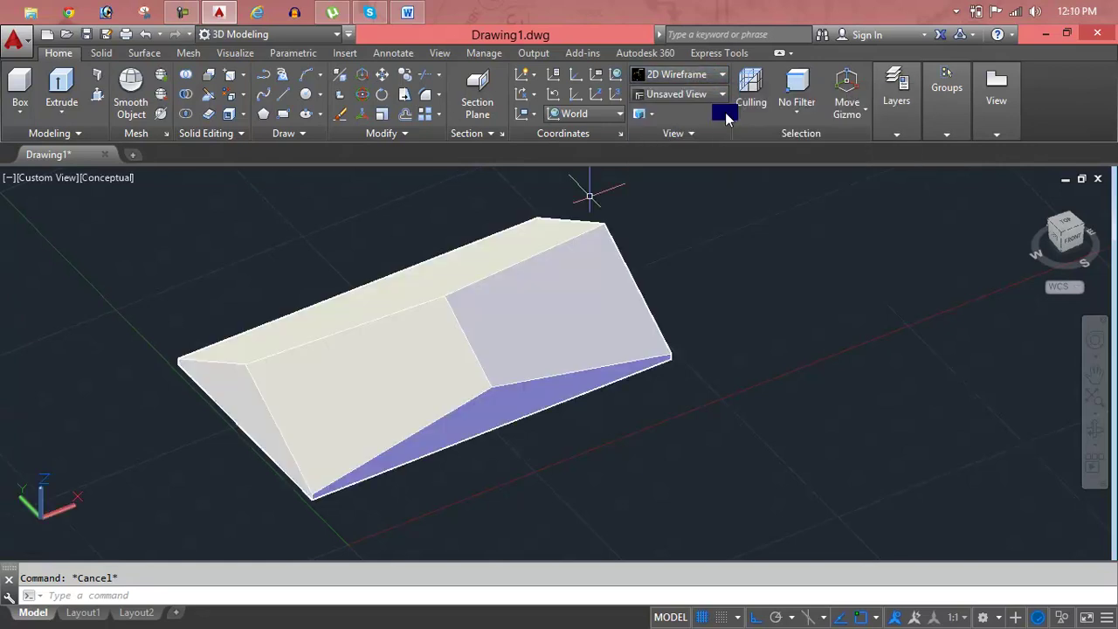
Undo the roof edits with Ctrl+Z, returning to the flat slab with its centre line.
middle_drag(590, 363, 703, 325)
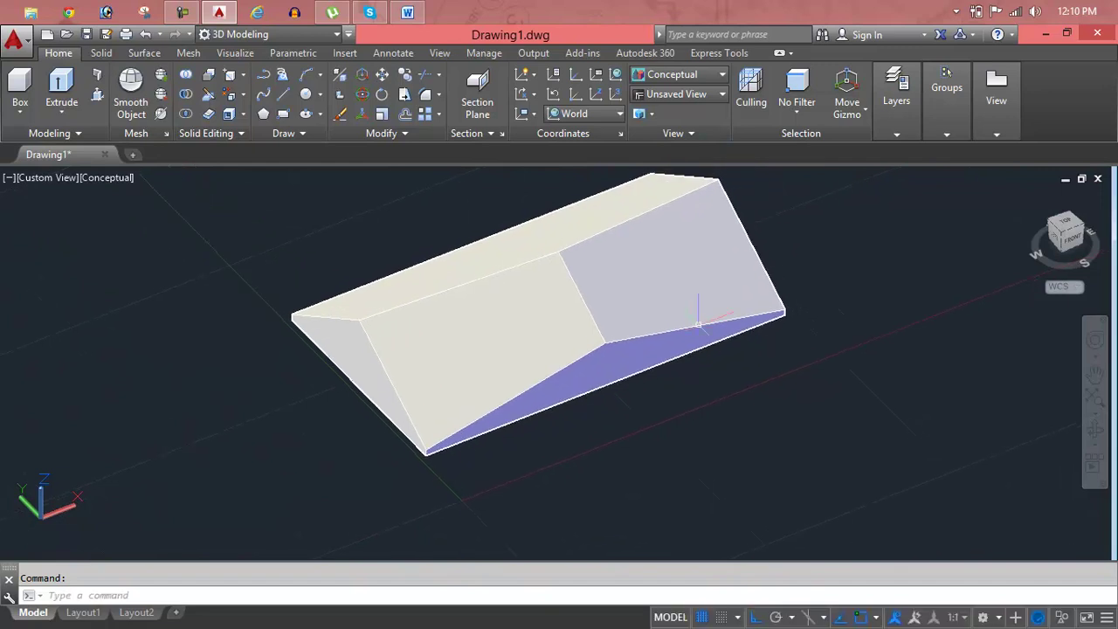
mouse_move(659, 327)
shift+middle_down()
mouse_move(654, 239)
mouse_move(623, 268)
mouse_move(711, 312)
mouse_move(791, 267)
mouse_move(798, 299)
mouse_move(639, 320)
mouse_move(786, 327)
mouse_move(841, 274)
mouse_move(691, 306)
mouse_move(668, 287)
shift+middle_up()
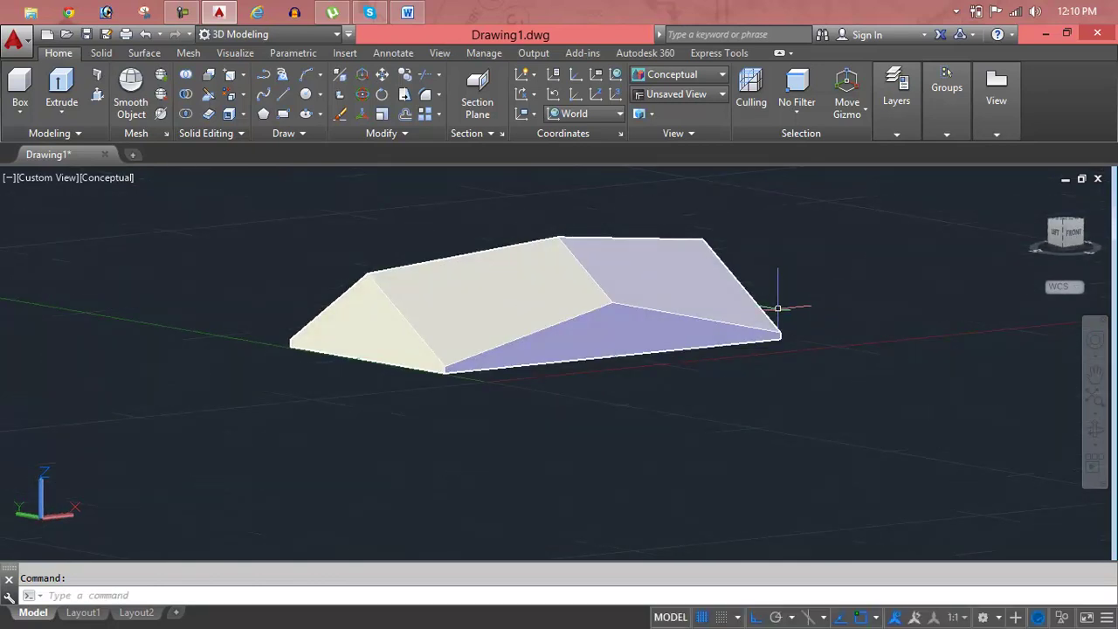
key(ctrl+z)
key(ctrl+z)
key(ctrl+z)
key(ctrl+z)
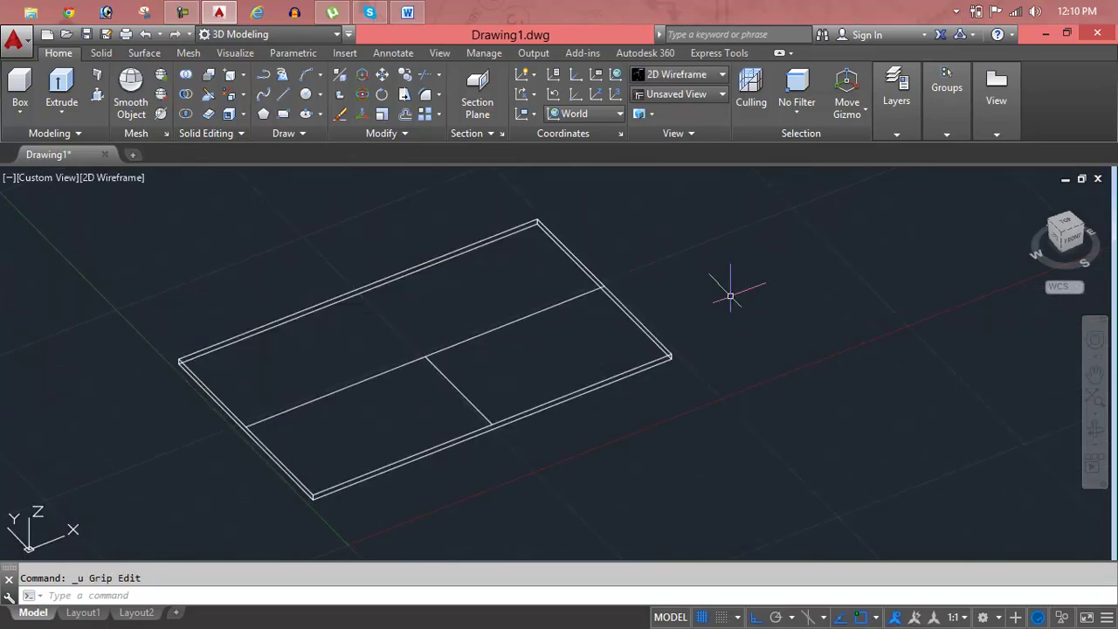
key(ctrl+z)
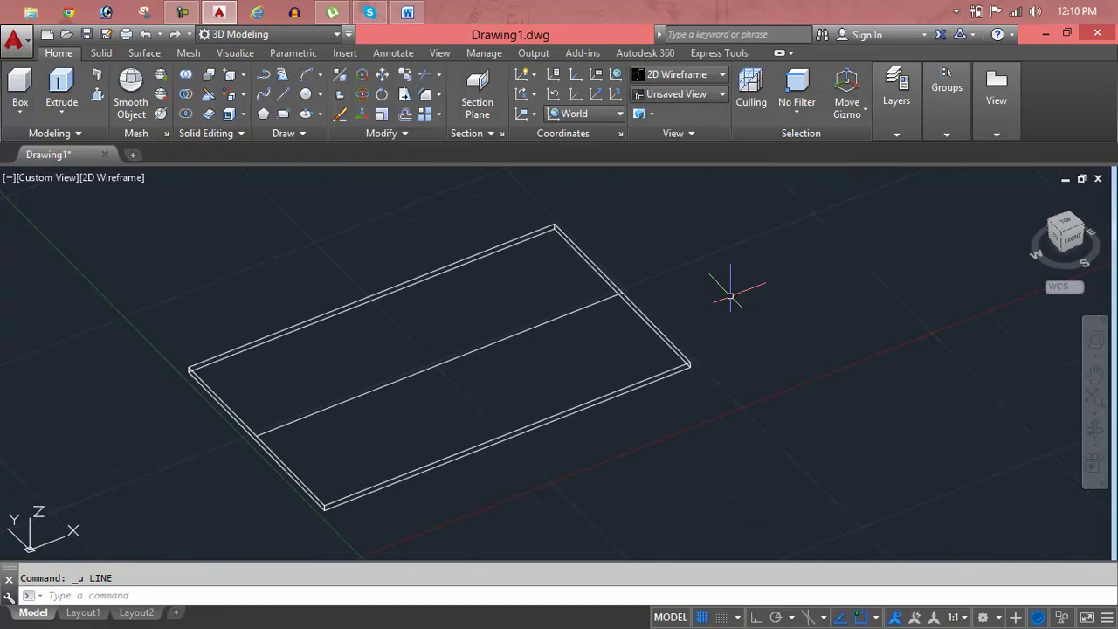
Select the slab's middle line and try stretching its midpoint grip upward.
key(Escape)
click(591, 305)
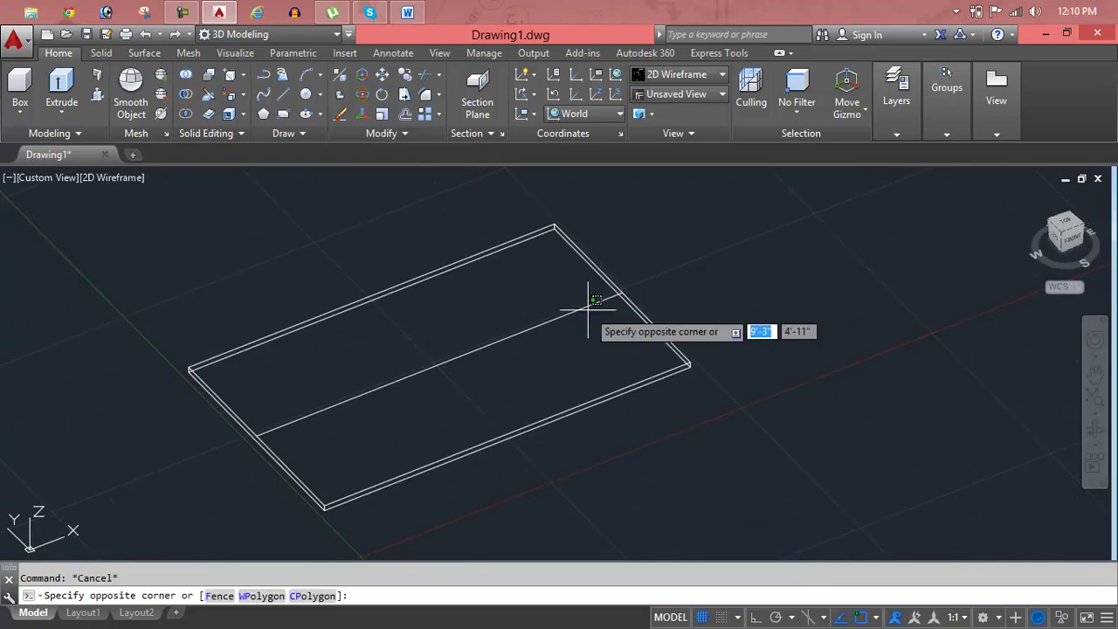
key(Escape)
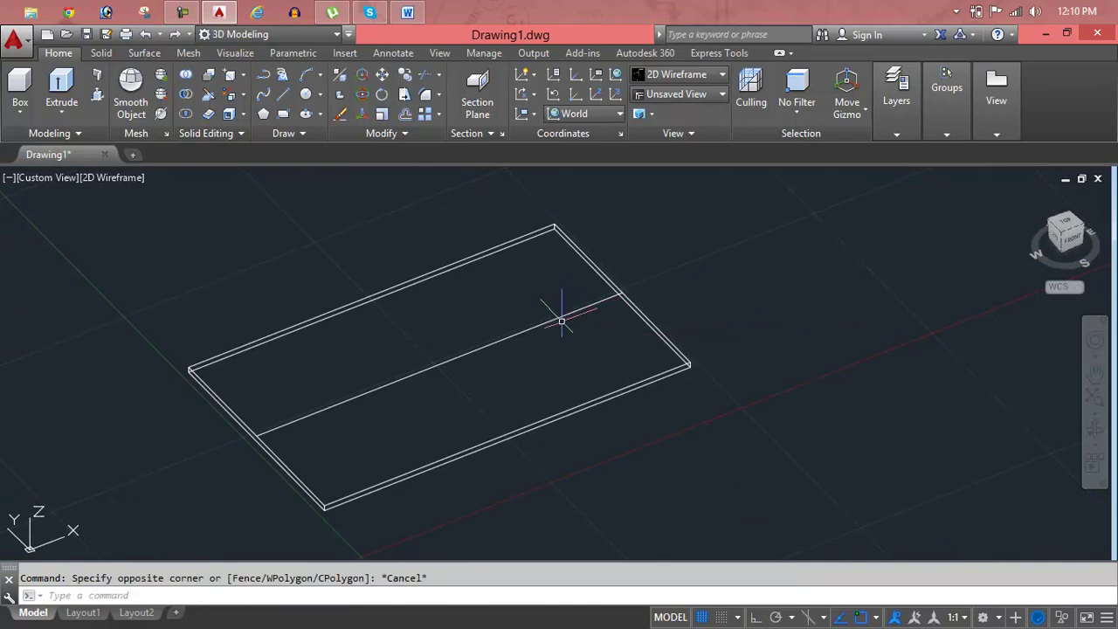
click(560, 319)
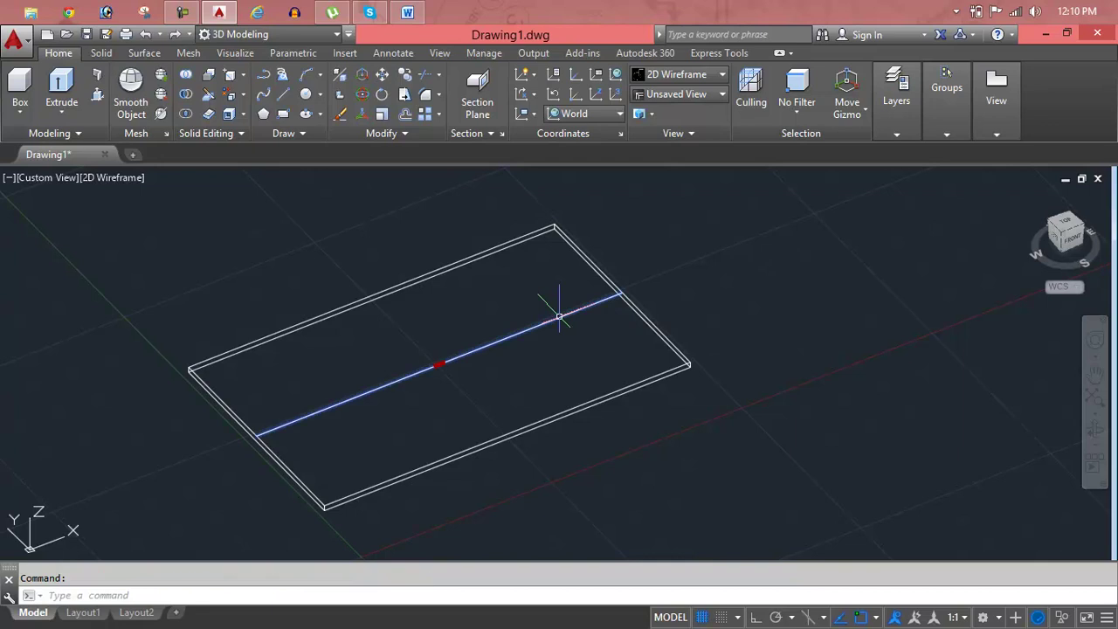
click(438, 361)
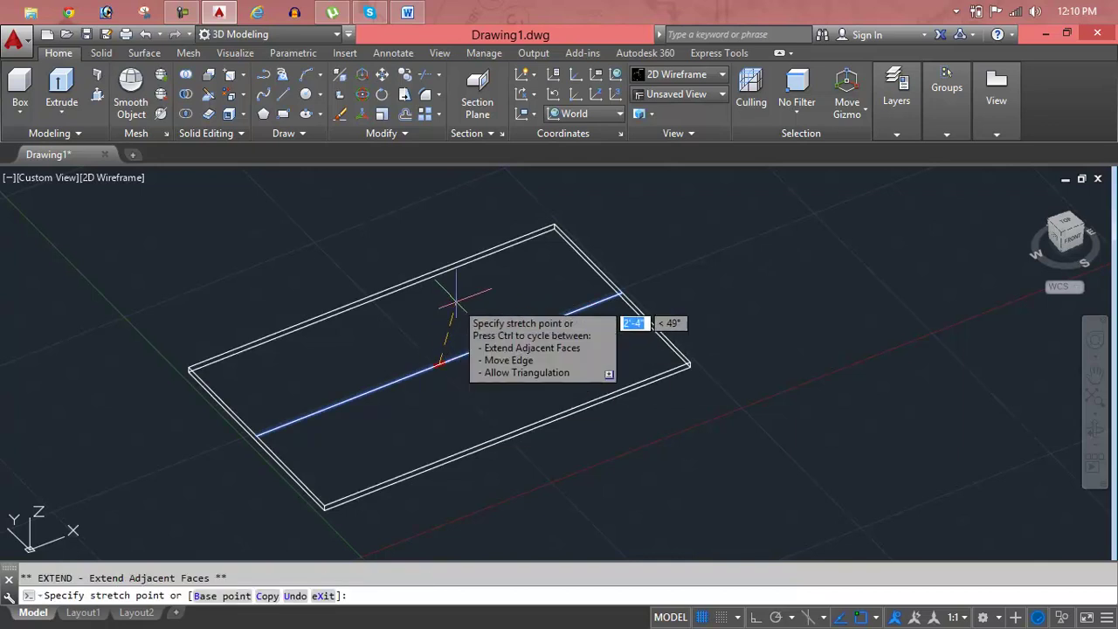
click(438, 280)
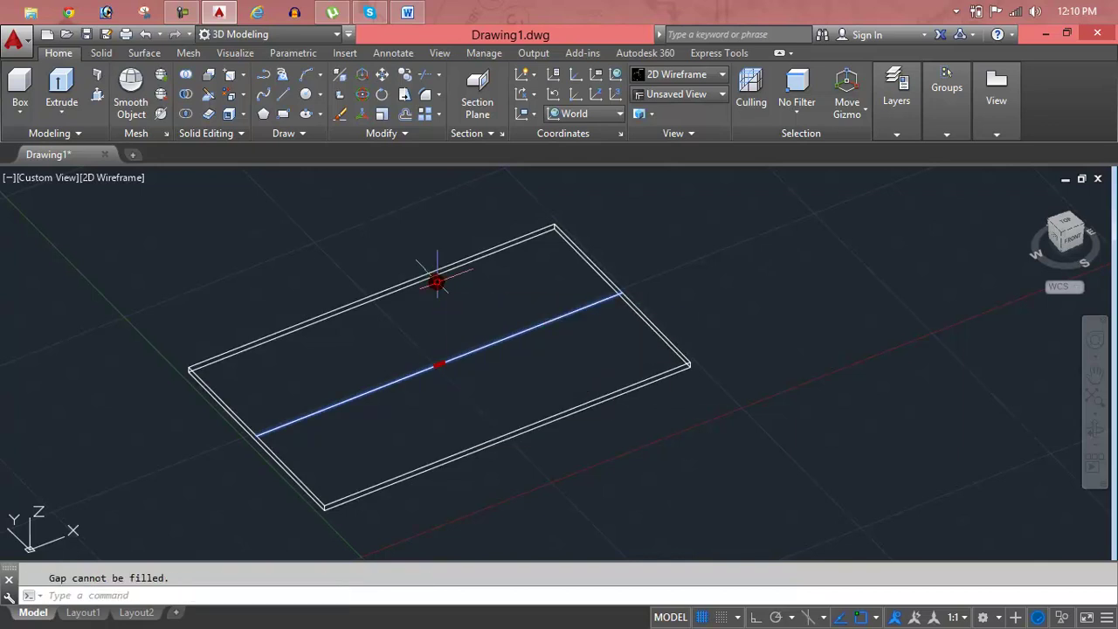
key(Escape)
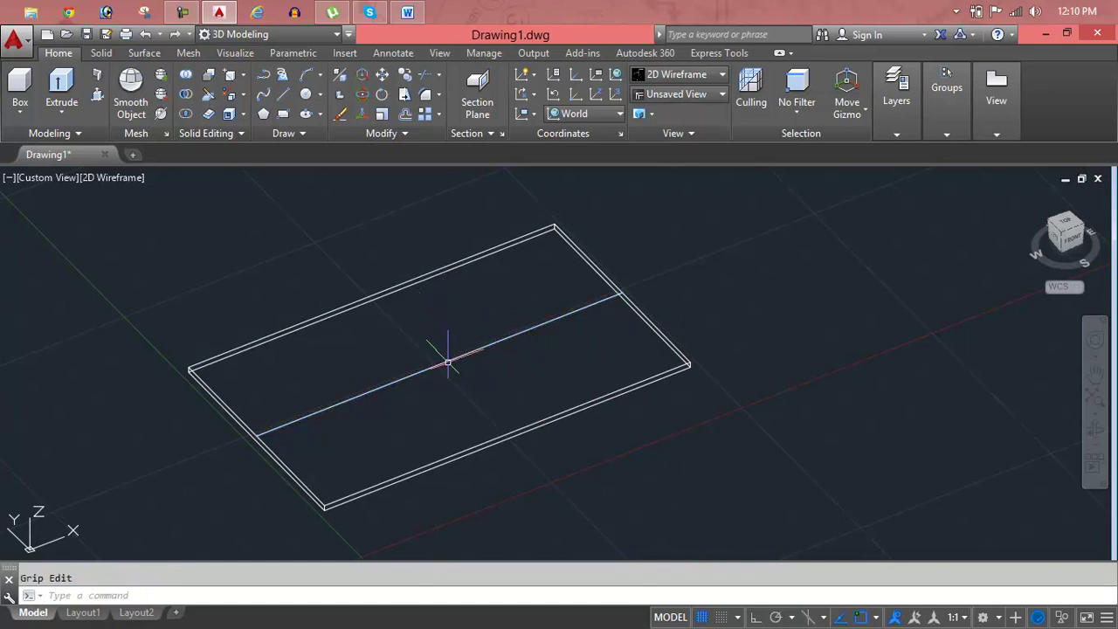
Lift the middle edge with a Ctrl-switched move grip into a gabled ridge.
click(448, 363)
key(Escape)
ctrl+click(429, 368)
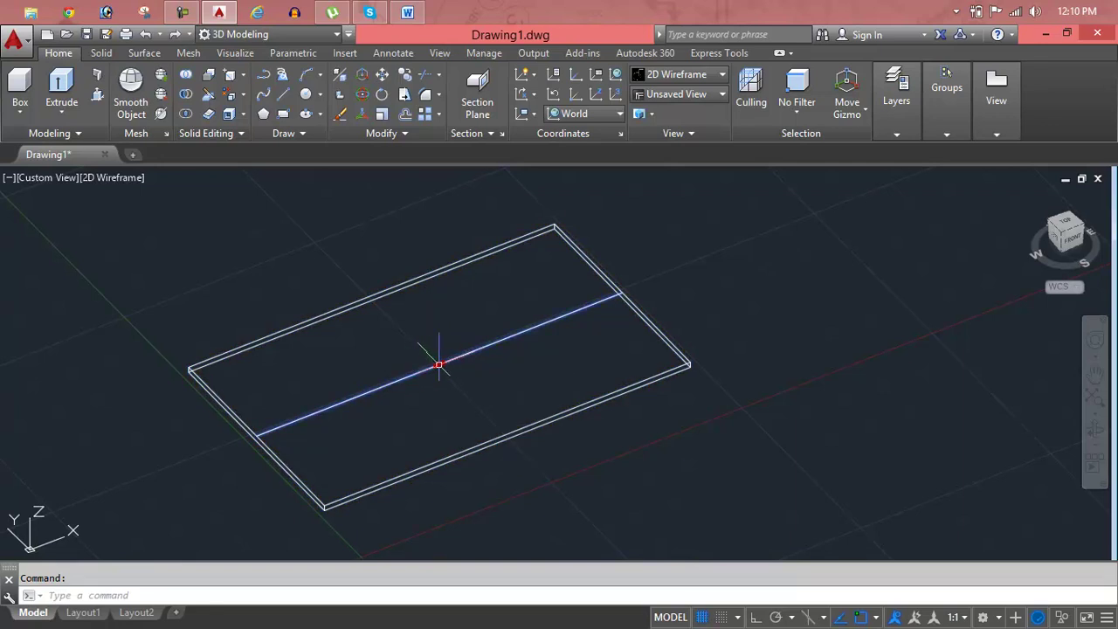
click(429, 367)
key(ctrl)
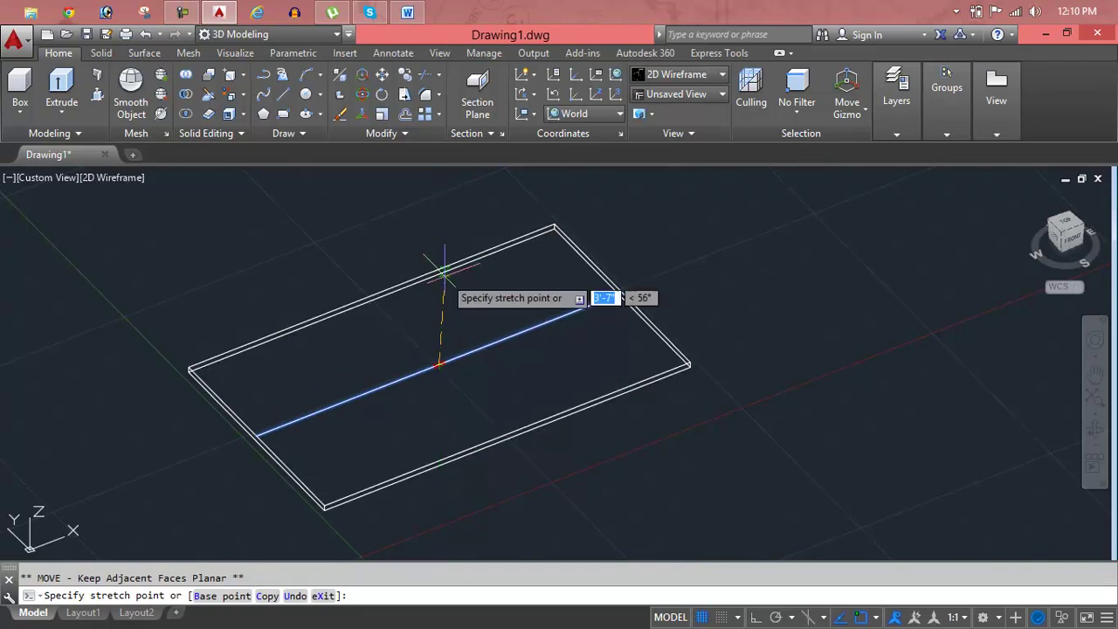
click(440, 297)
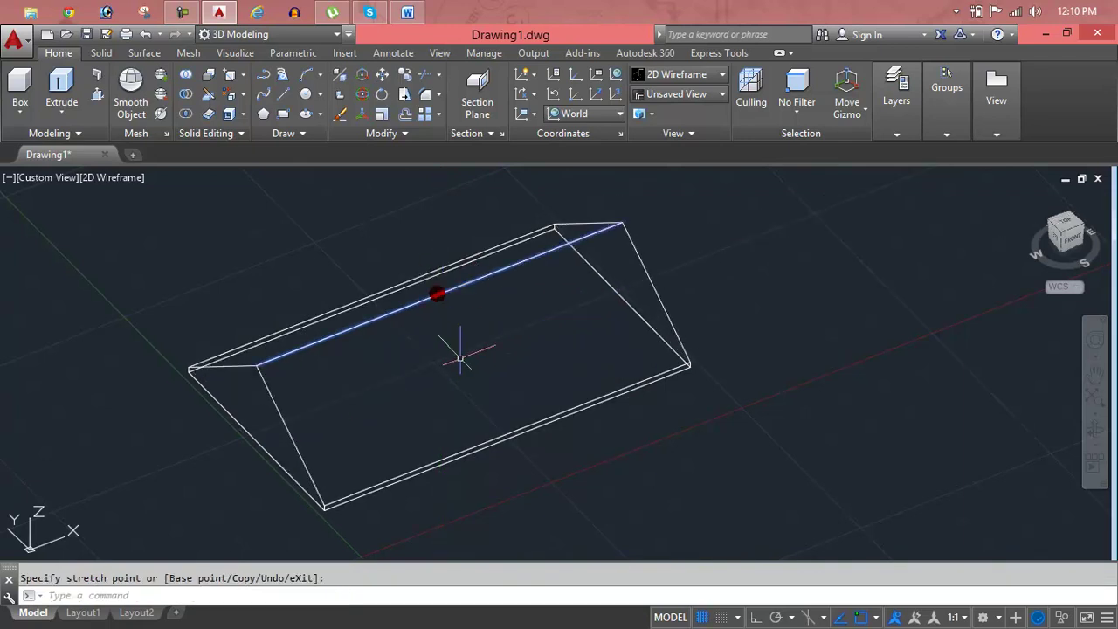
key(Escape)
middle_drag(461, 359, 526, 404)
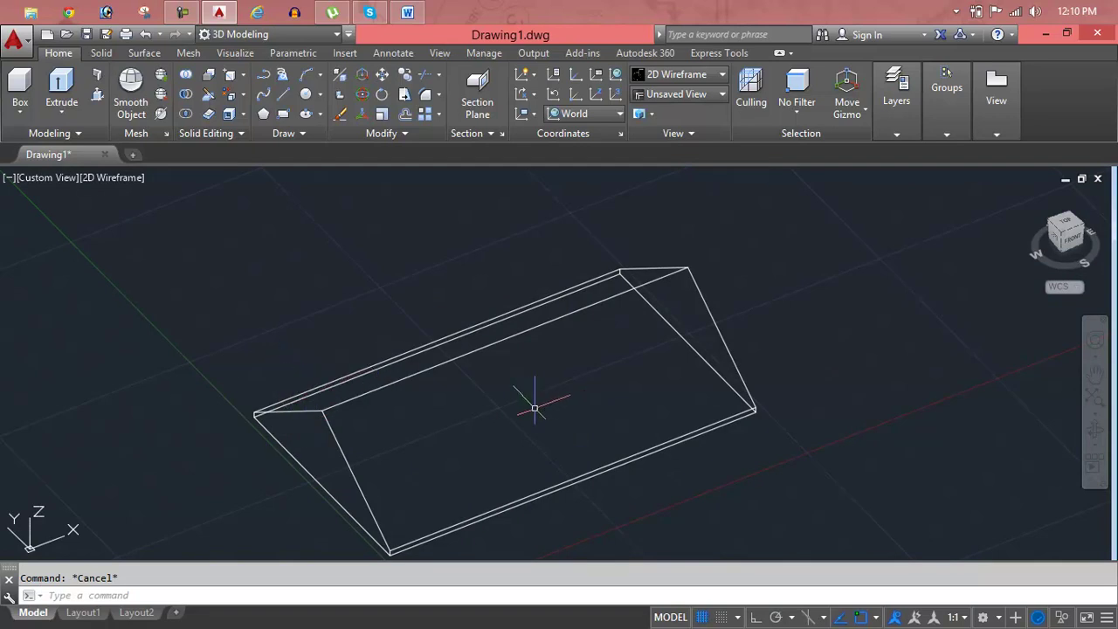
Switch the wedge to the Shades of Gray visual style and pan it right.
click(706, 75)
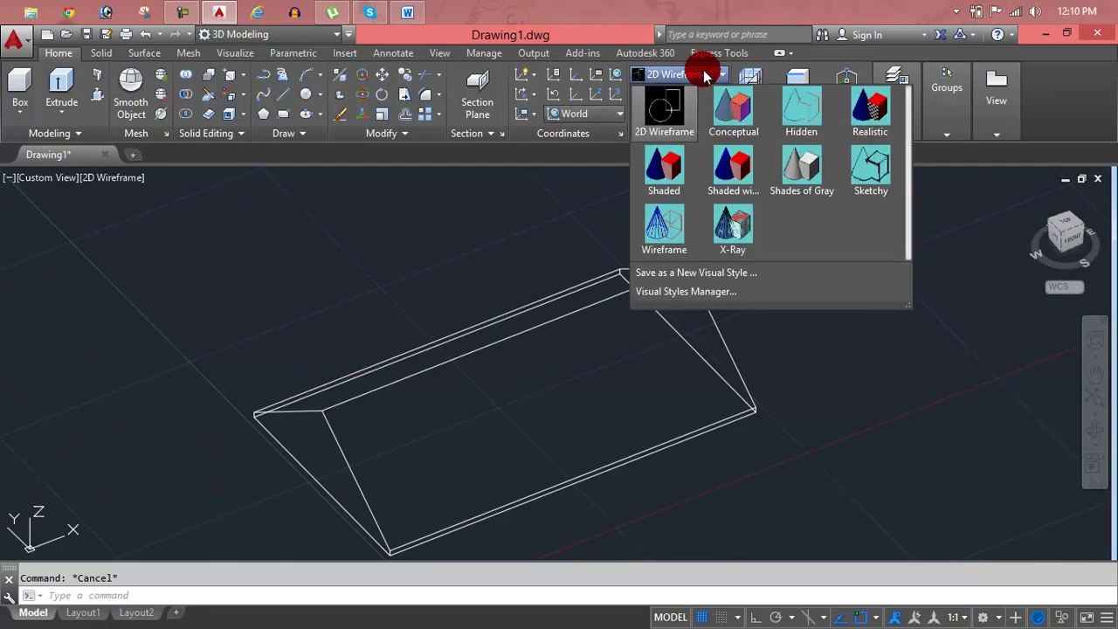
click(789, 167)
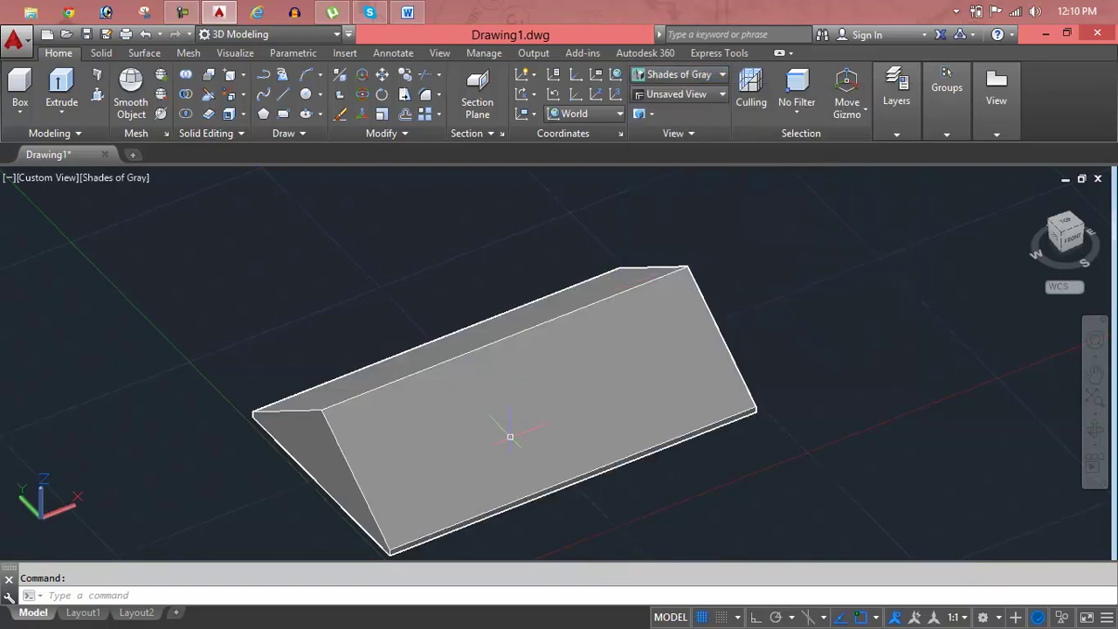
middle_drag(513, 437, 612, 397)
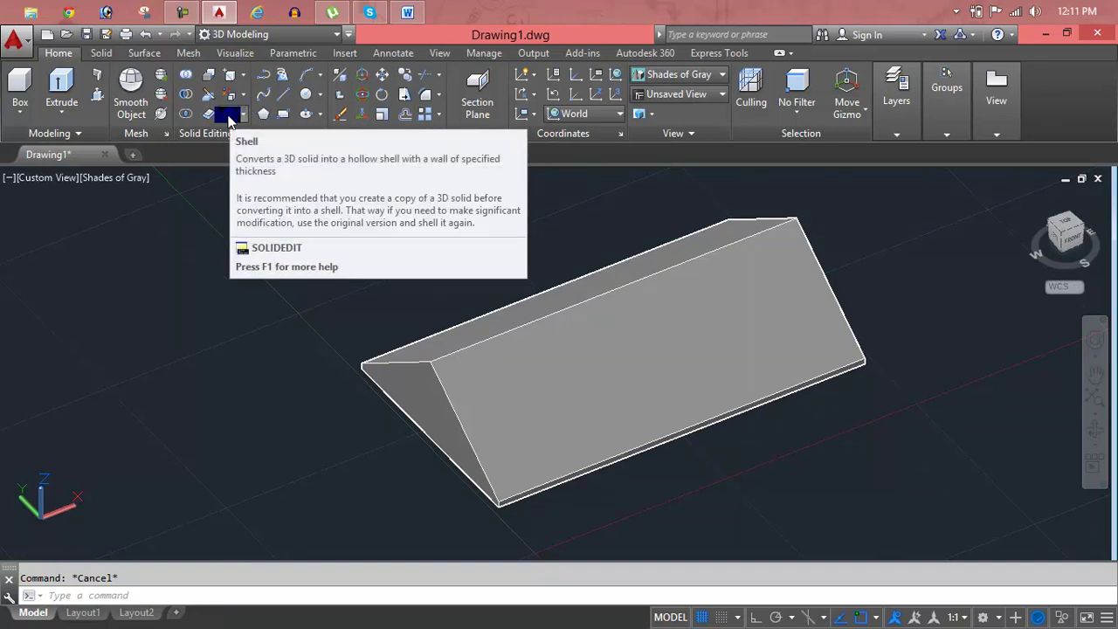
click(229, 117)
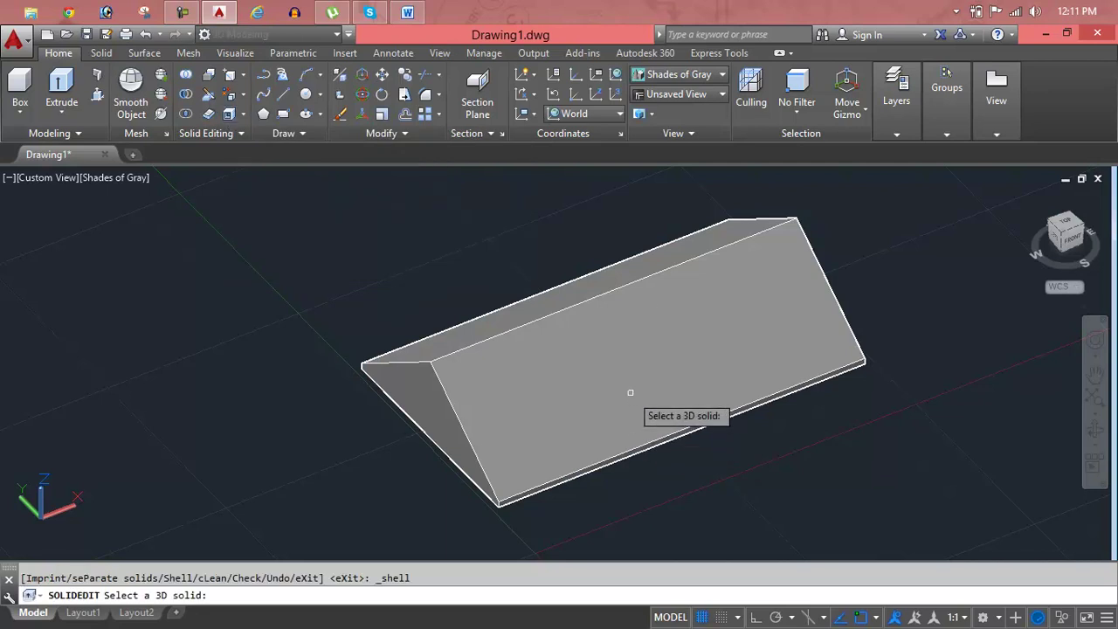
click(627, 379)
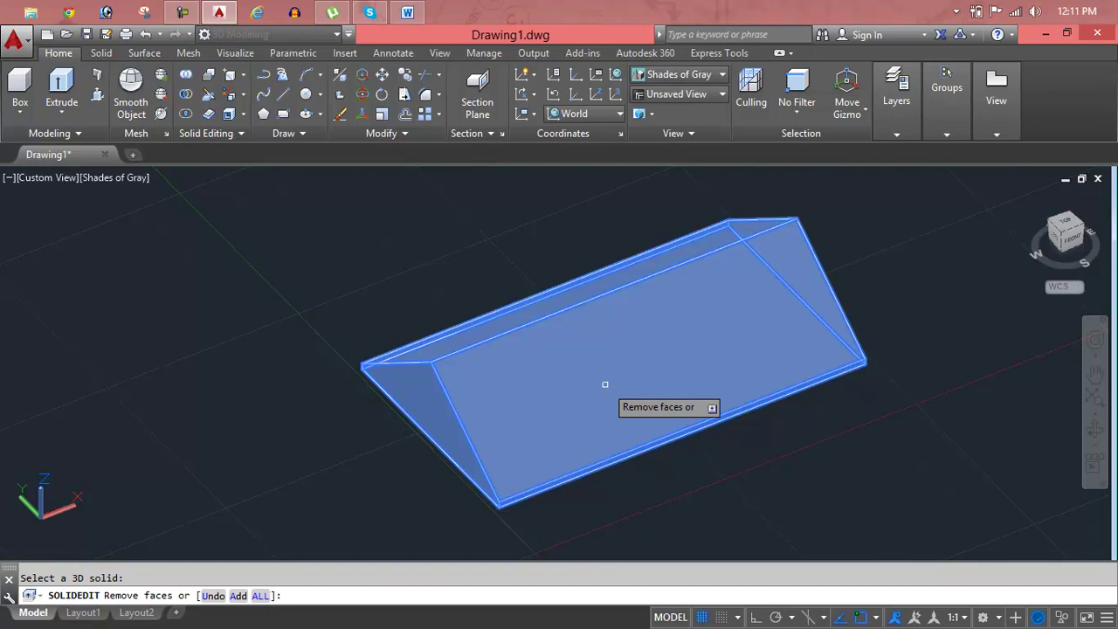
mouse_move(605, 384)
shift+middle_down()
mouse_move(694, 267)
mouse_move(649, 322)
mouse_move(666, 248)
shift+middle_up()
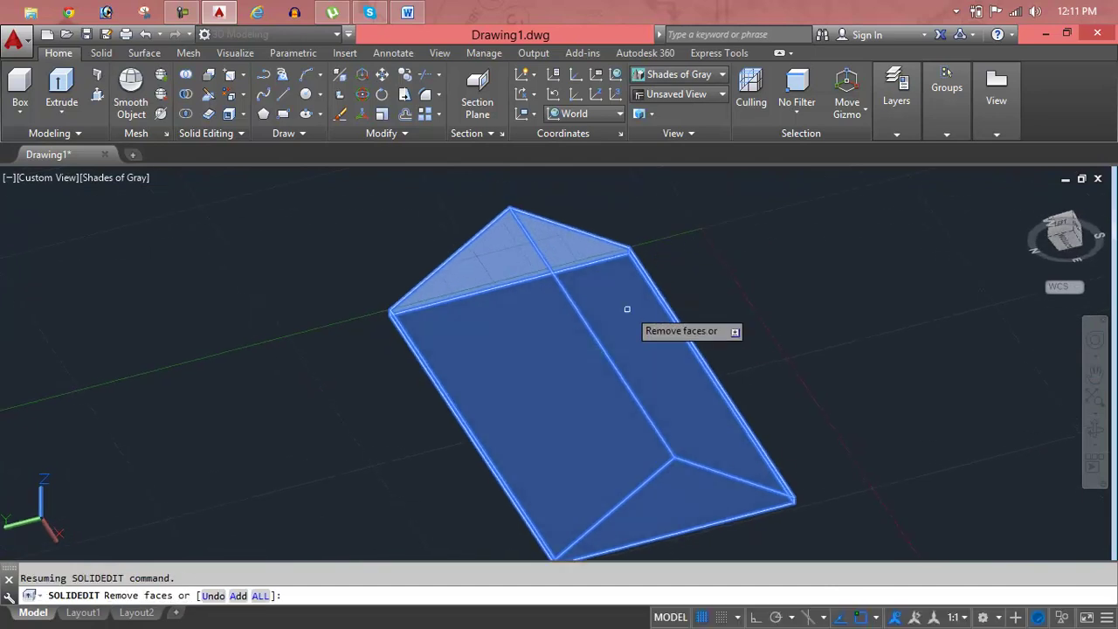
click(616, 388)
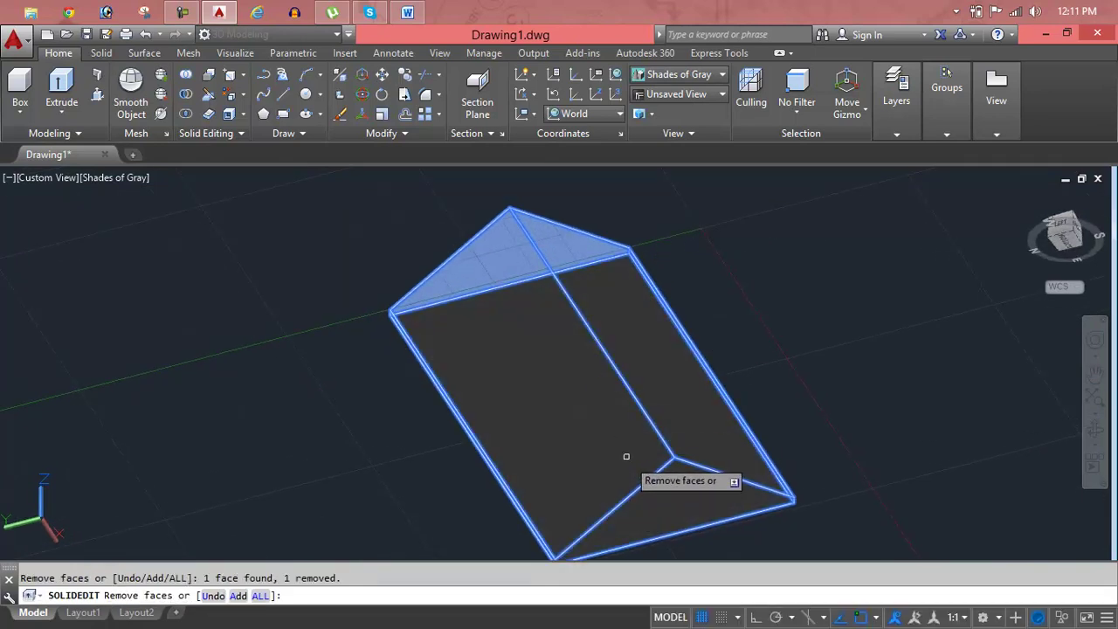
key(Return)
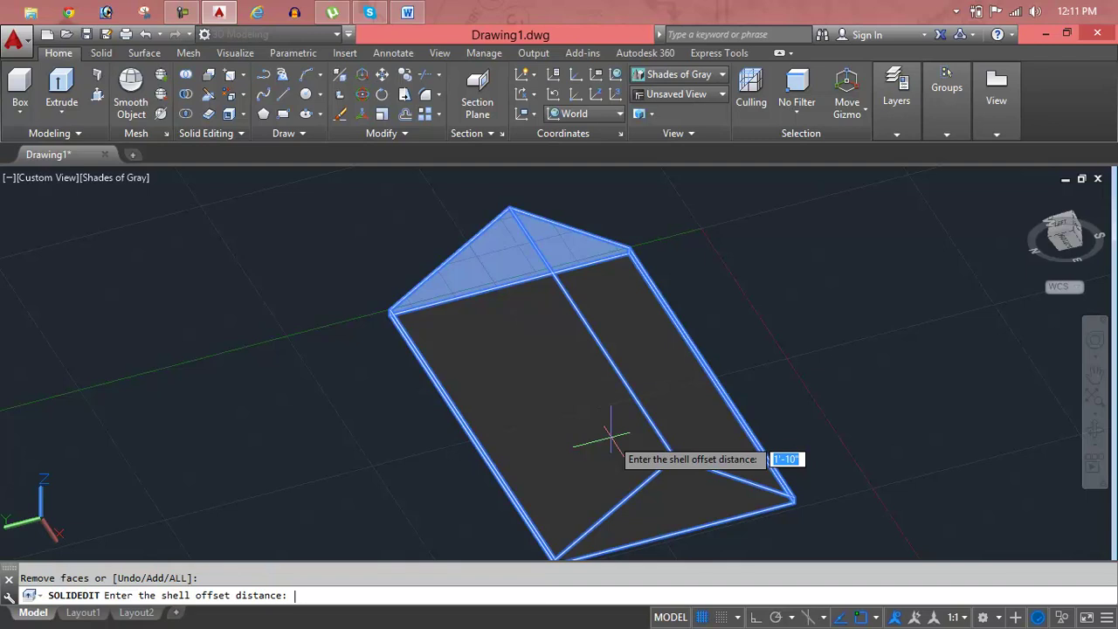
text(6")
key(Return)
key(Return)
key(Return)
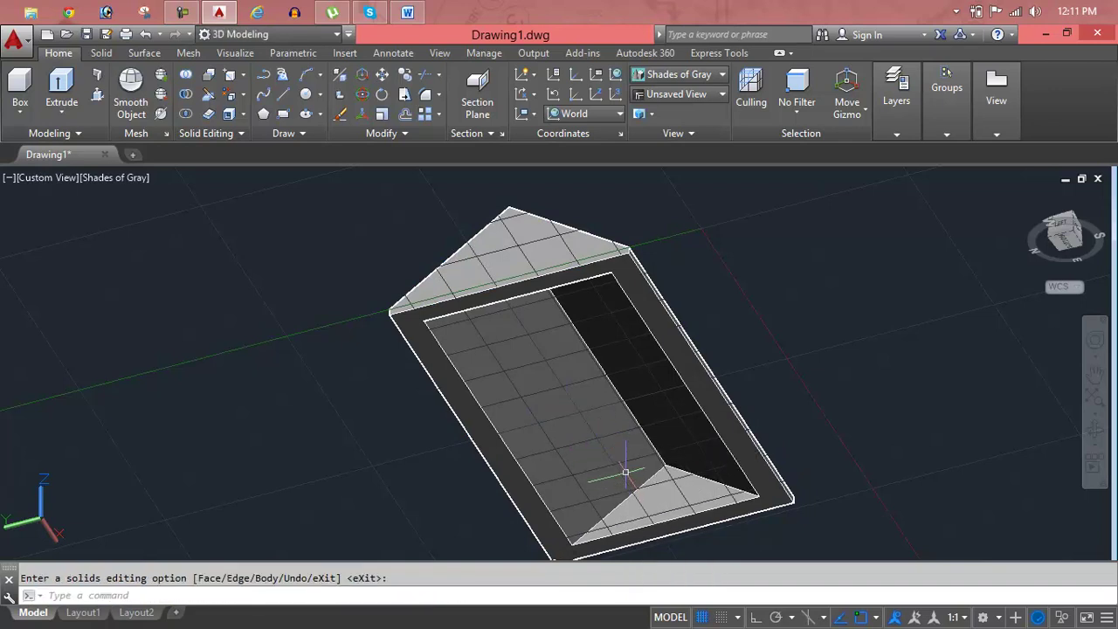
key(ctrl+z)
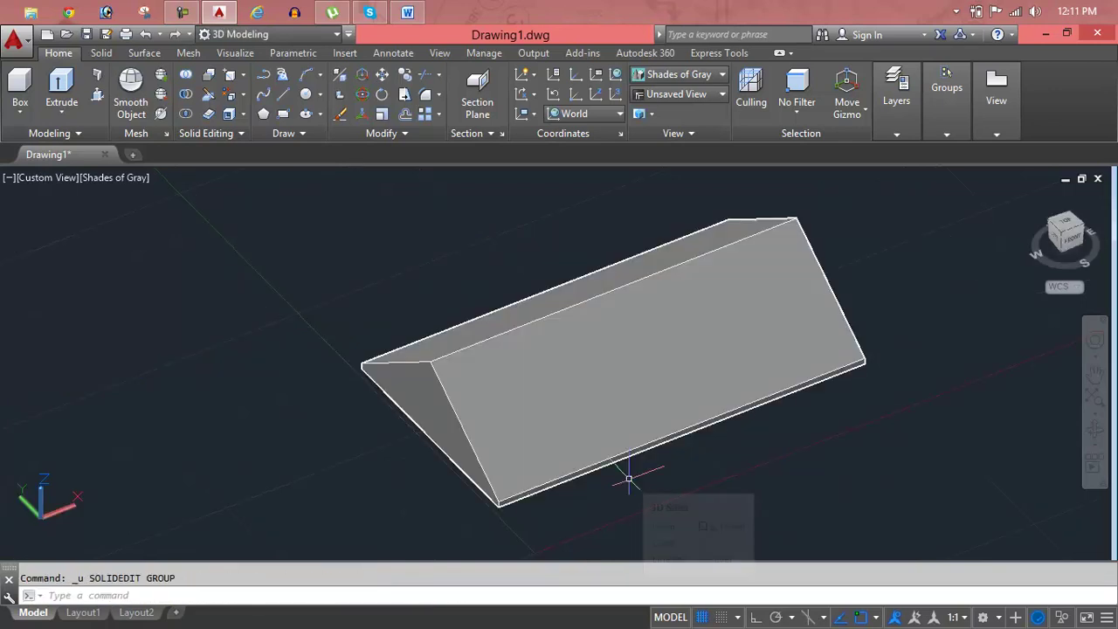
key(Escape)
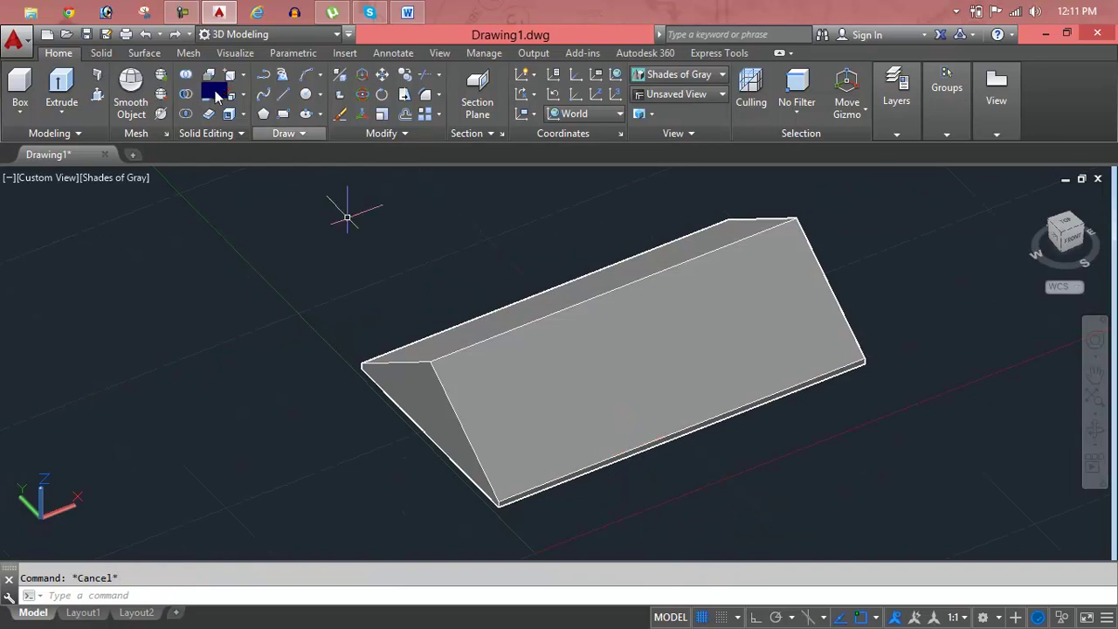
Shell the wedge with a 1" wall, removing its front face.
click(229, 115)
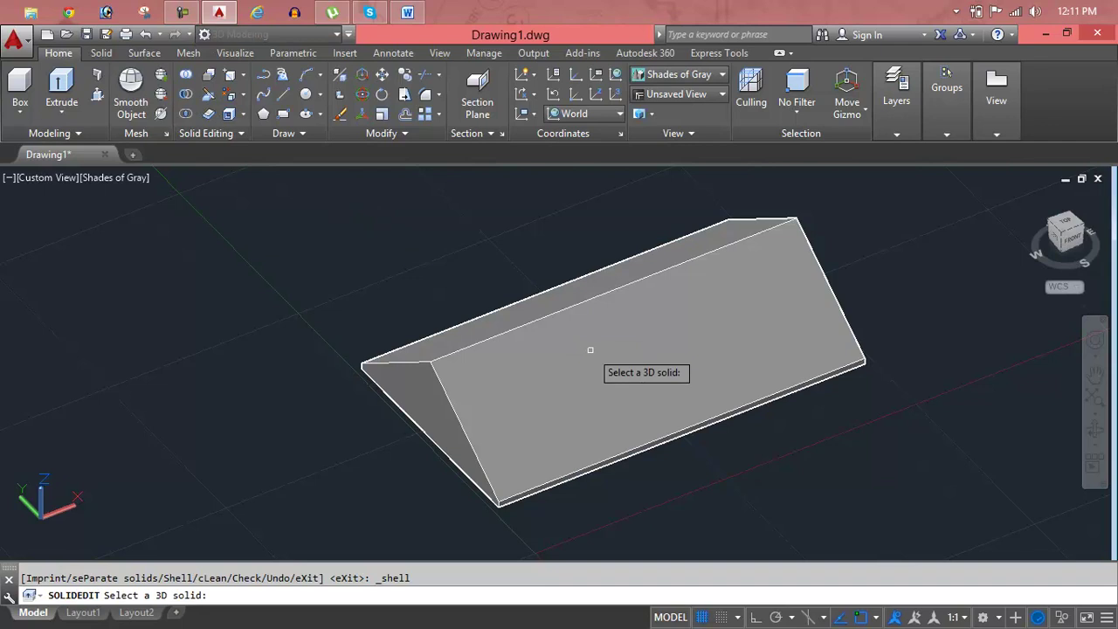
click(590, 350)
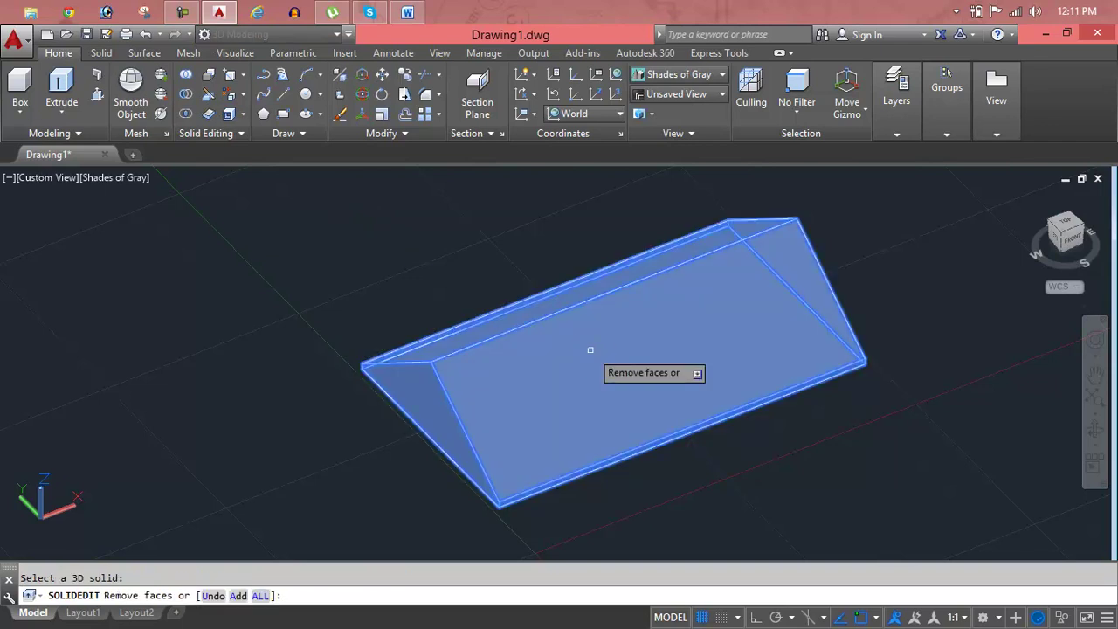
shift+middle_drag(590, 350, 695, 194)
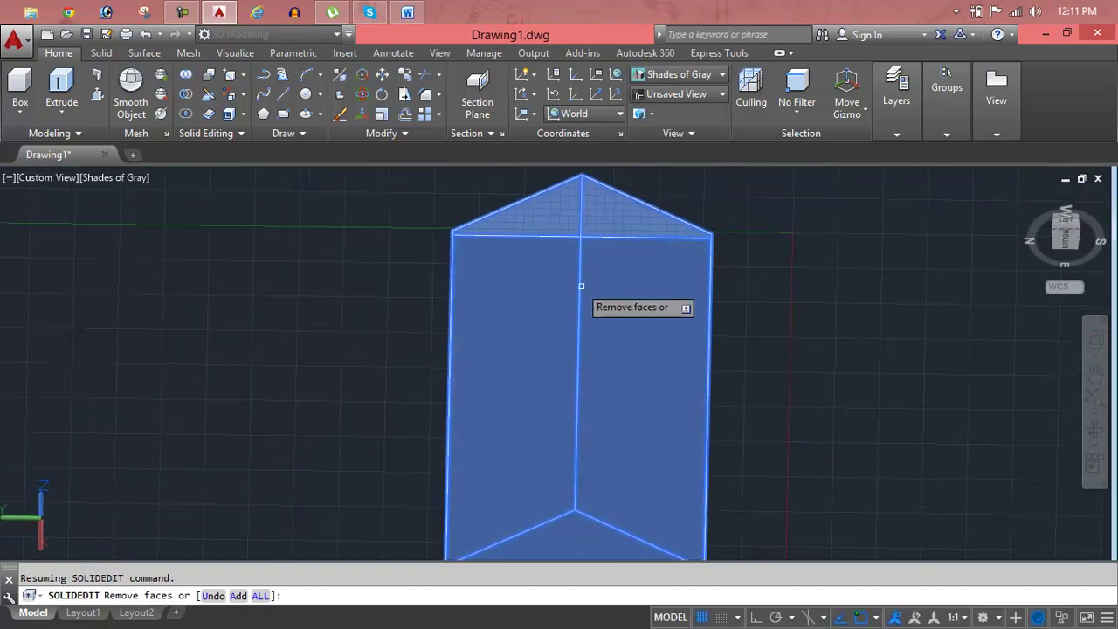
click(582, 288)
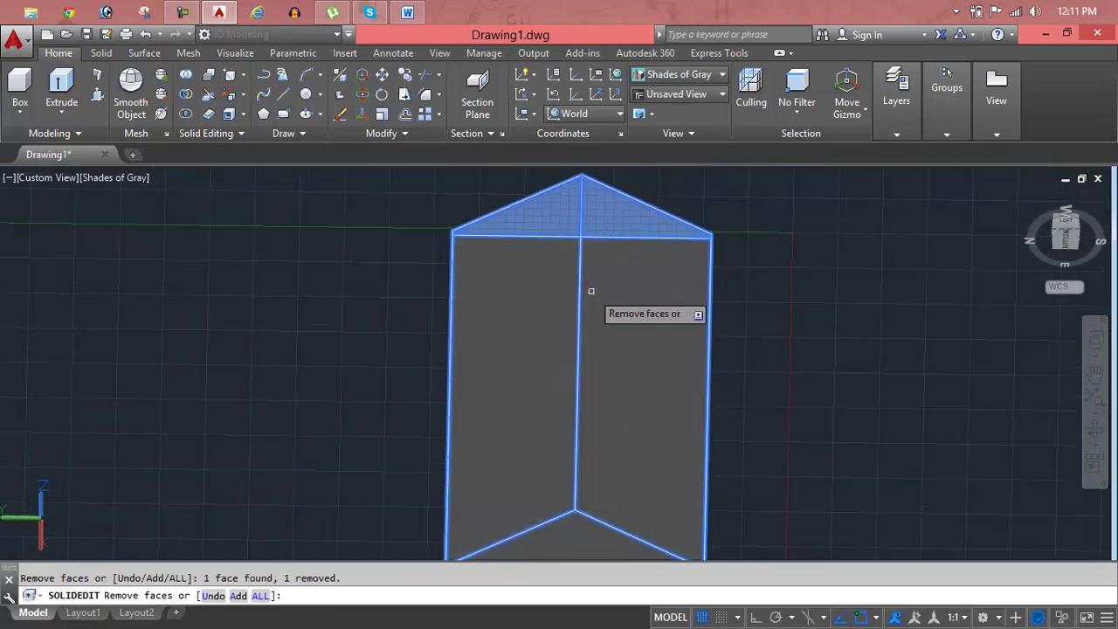
key(Return)
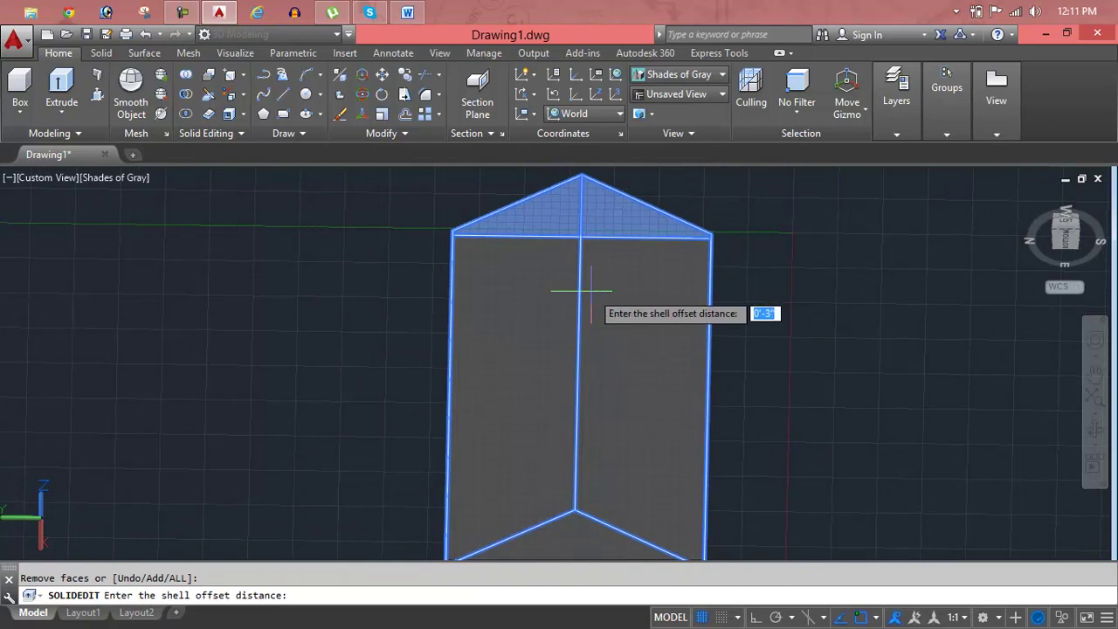
key(Return)
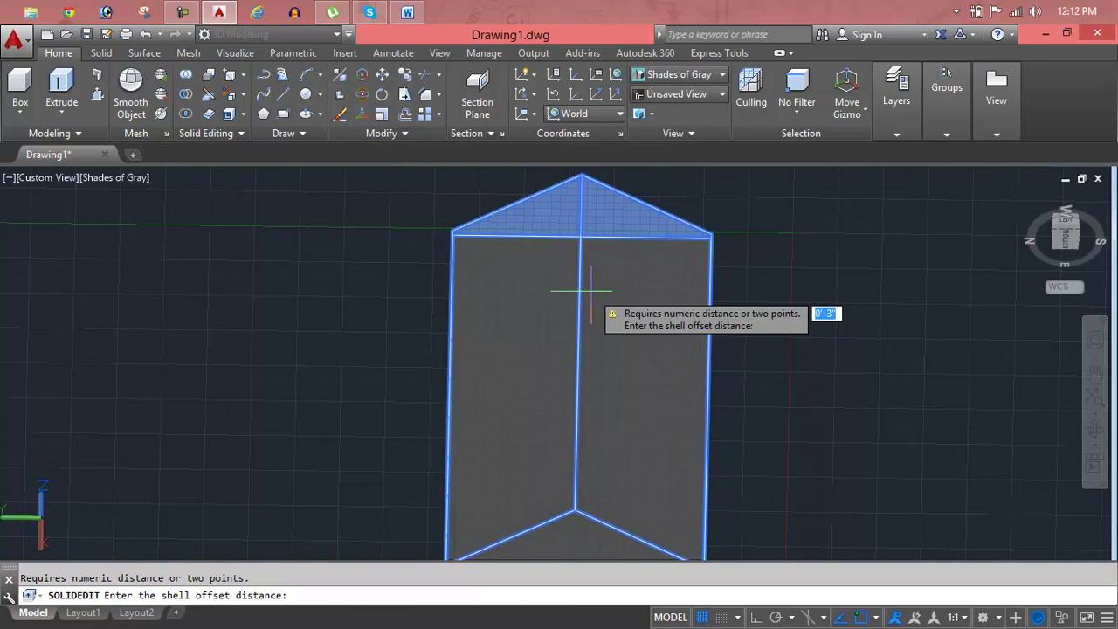
text(1")
key(Return)
key(Return)
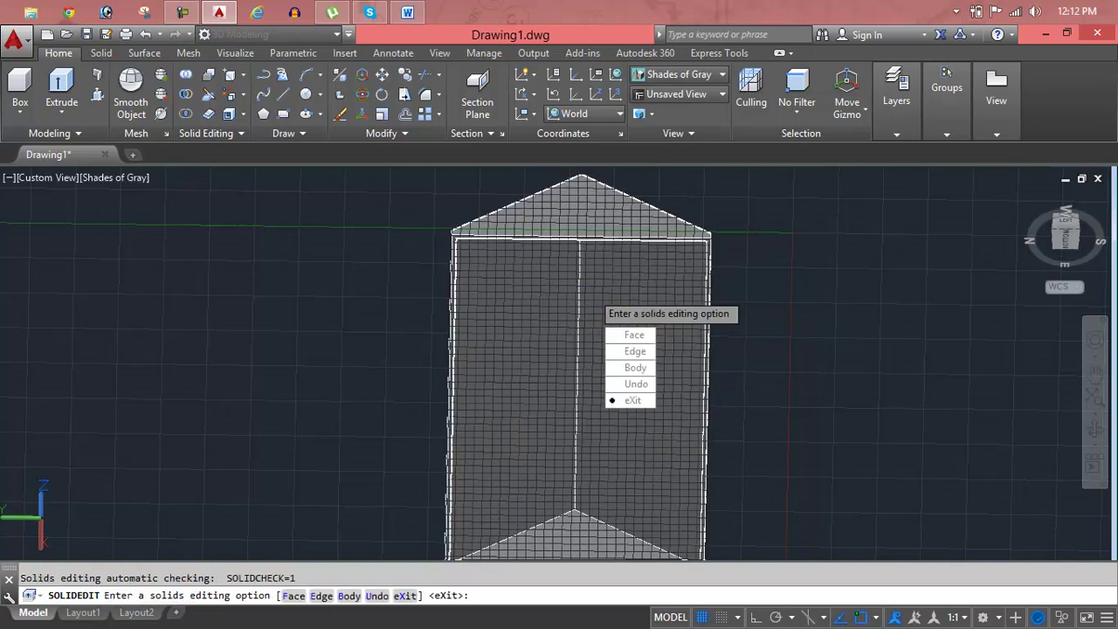
key(Return)
key(Escape)
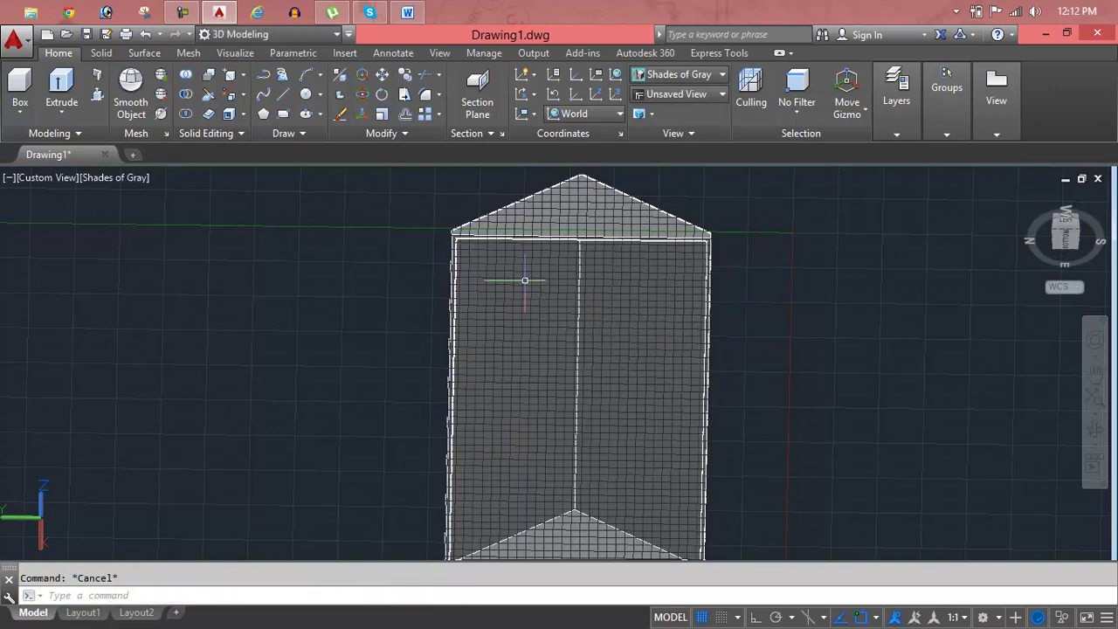
Return to the Home view and orbit to see the shell's open underside.
scroll(524, 279, down, 4)
scroll(524, 280, down, 2)
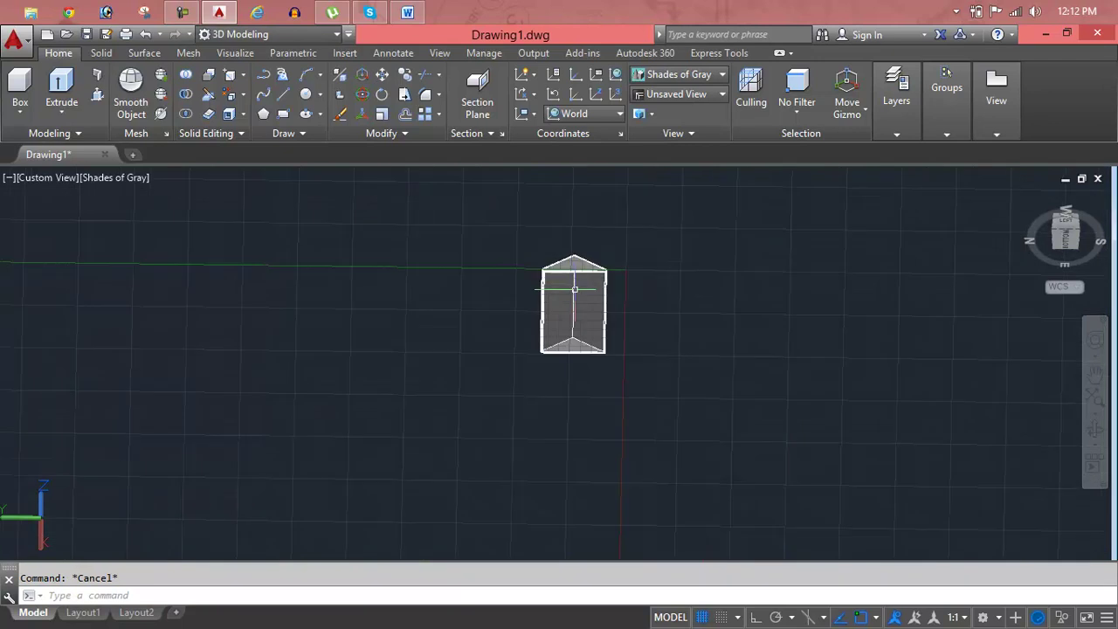
click(1031, 201)
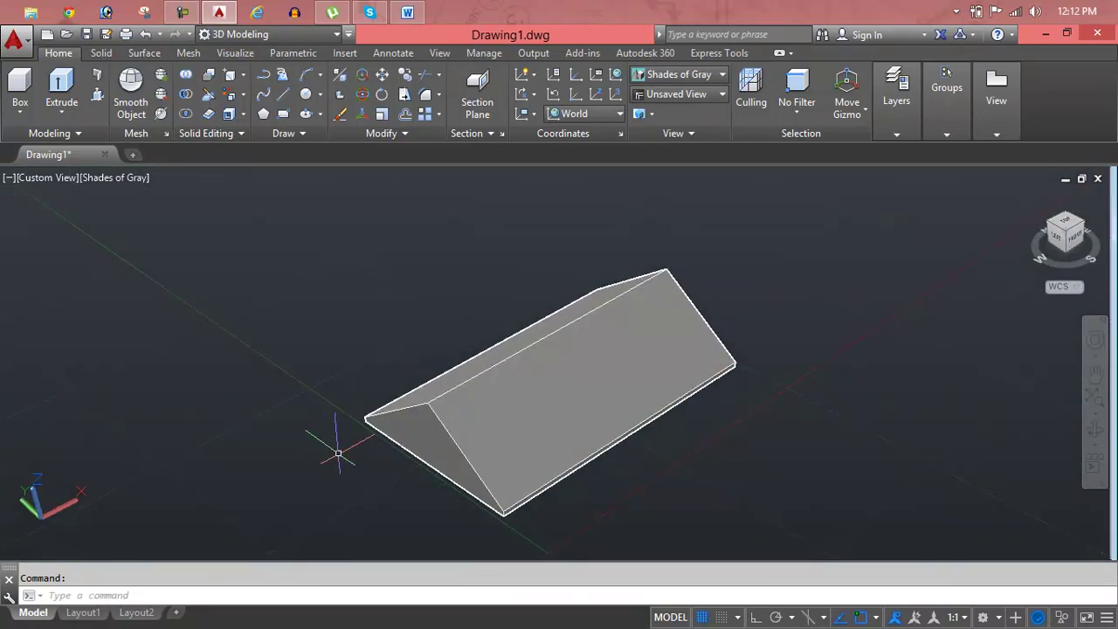
mouse_move(437, 435)
shift+middle_down()
mouse_move(461, 384)
mouse_move(469, 280)
mouse_move(424, 209)
mouse_move(368, 281)
mouse_move(322, 282)
mouse_move(302, 254)
mouse_move(243, 245)
mouse_move(232, 212)
mouse_move(136, 265)
mouse_move(302, 305)
mouse_move(375, 364)
mouse_move(404, 440)
mouse_move(437, 443)
shift+middle_up()
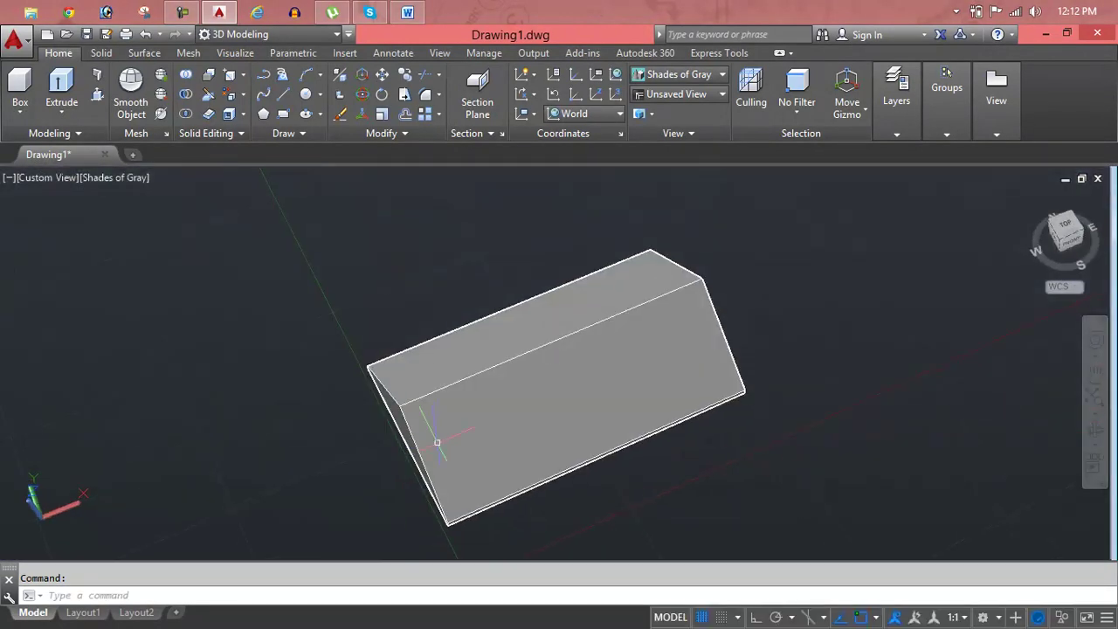
Delete the shelled prism.
click(498, 411)
key(Delete)
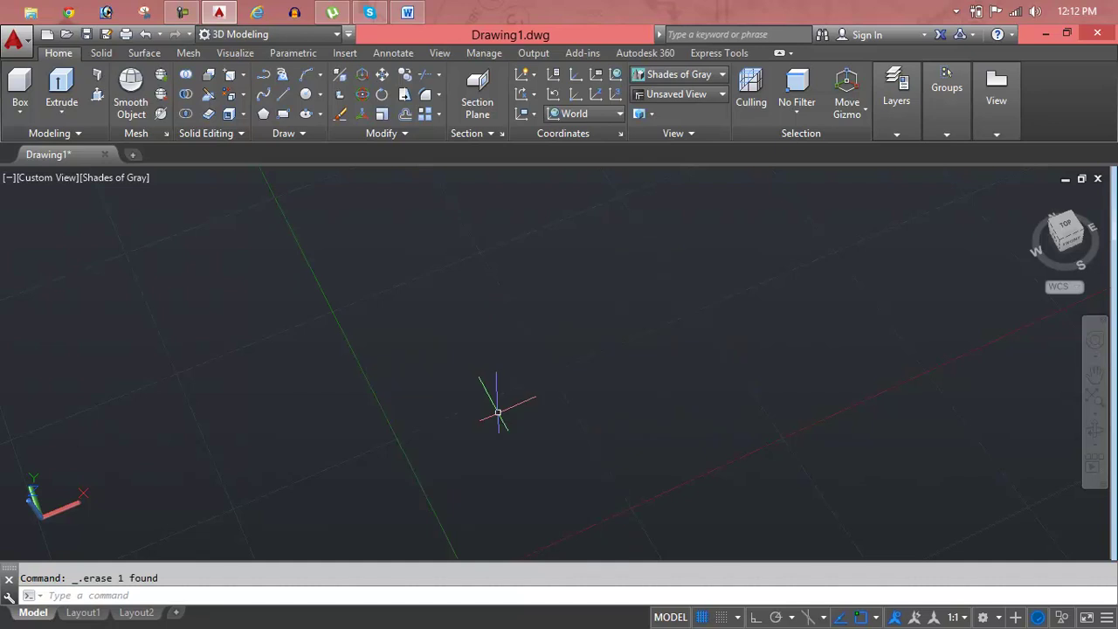
middle_drag(534, 350, 508, 379)
key(Escape)
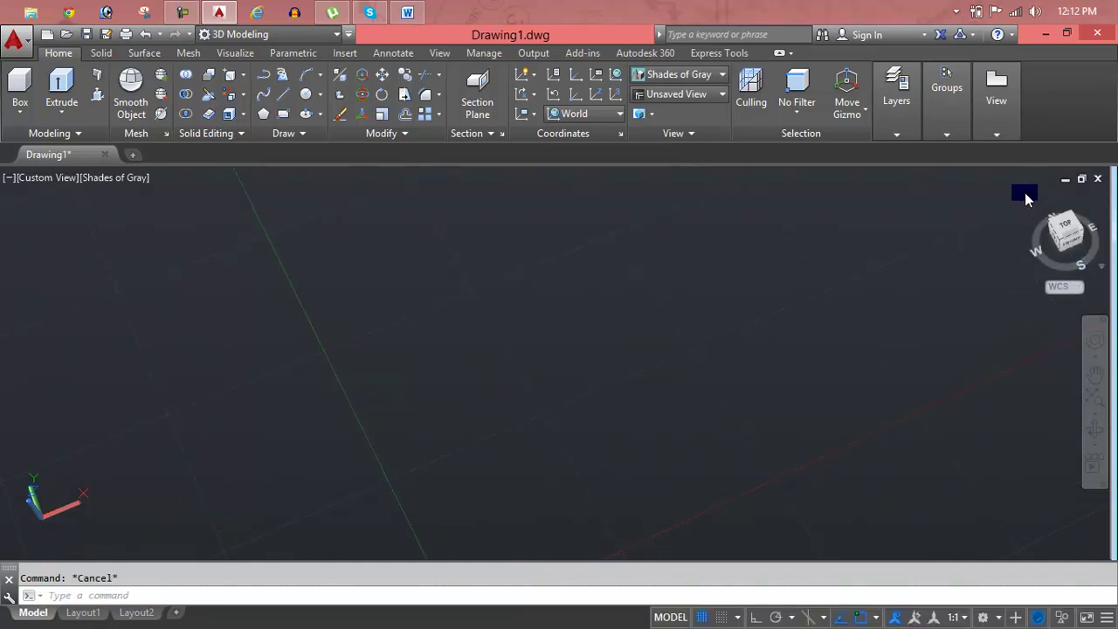
Return to the Home view, then switch the viewport to the Top view.
click(1028, 196)
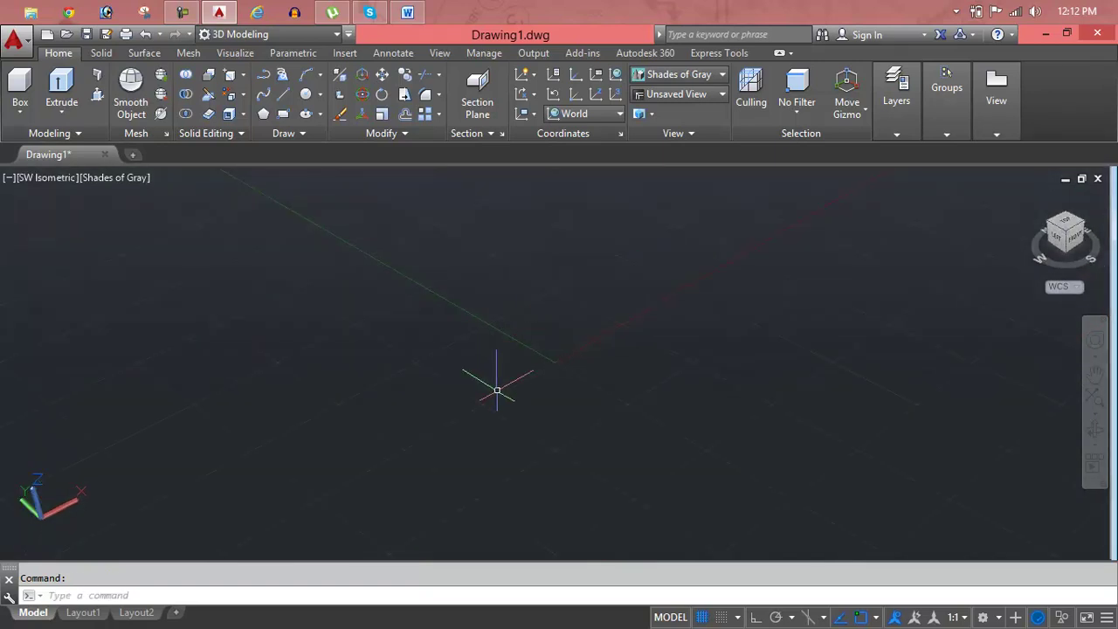
middle_drag(535, 425, 463, 441)
key(Escape)
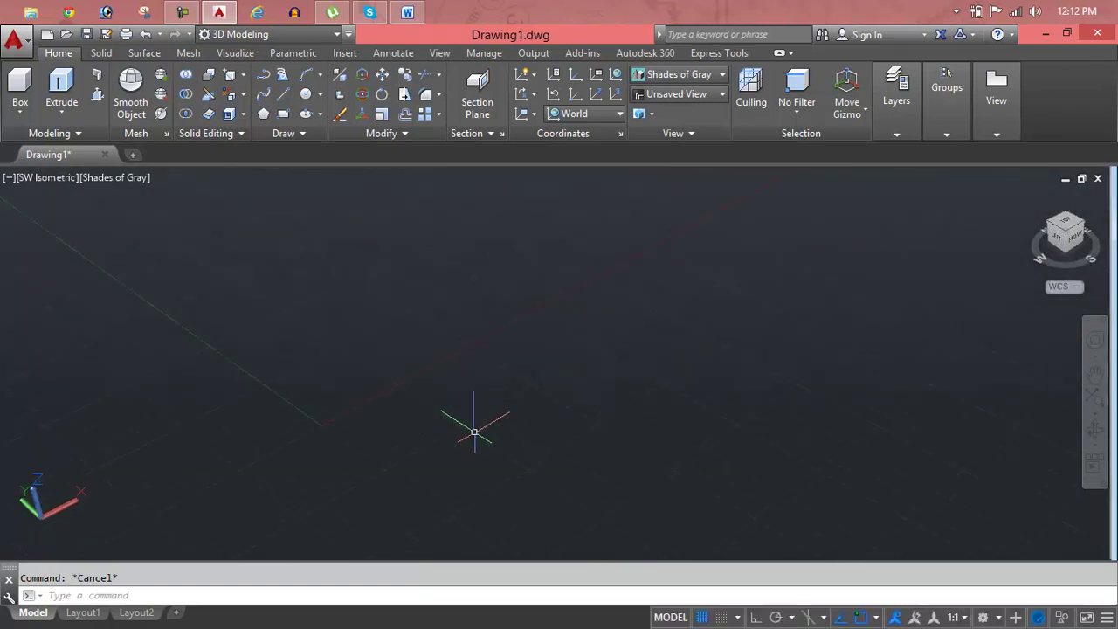
text(c)
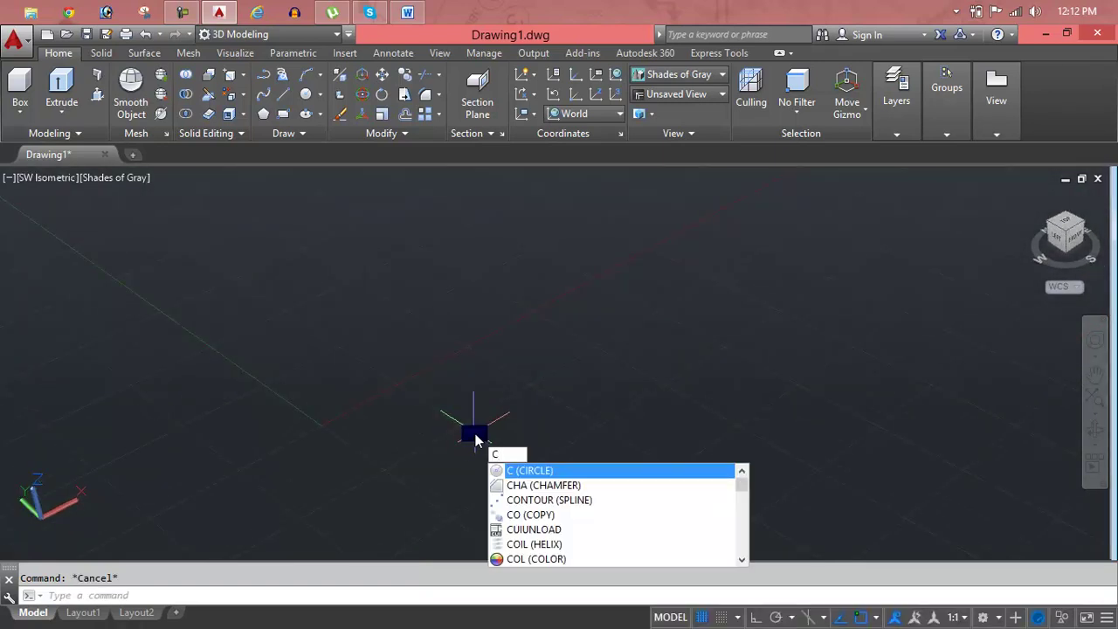
key(Escape)
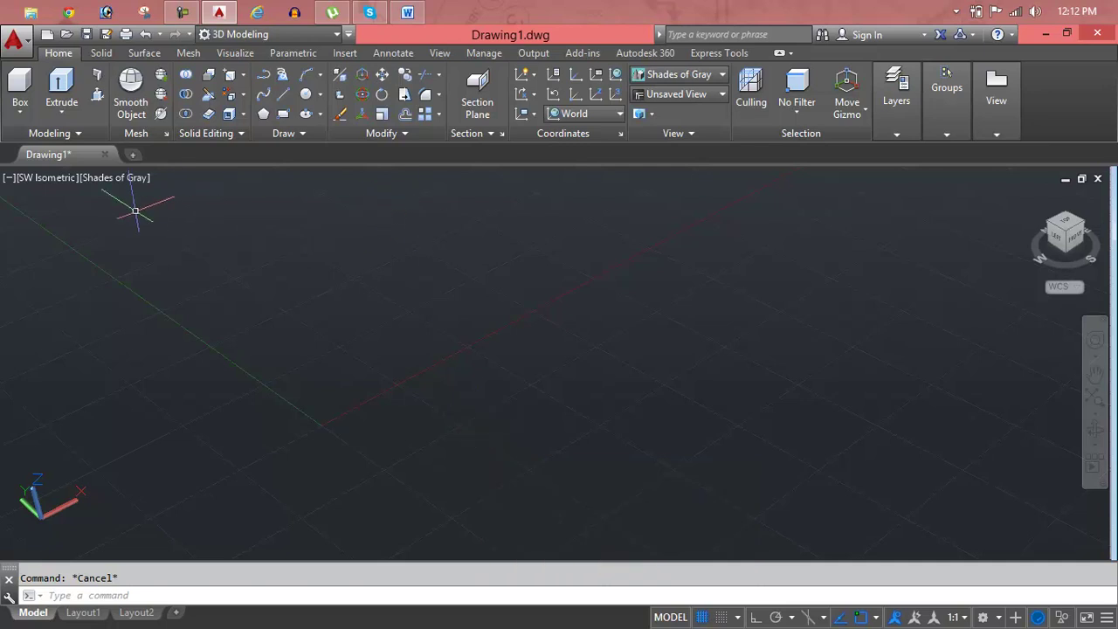
click(55, 183)
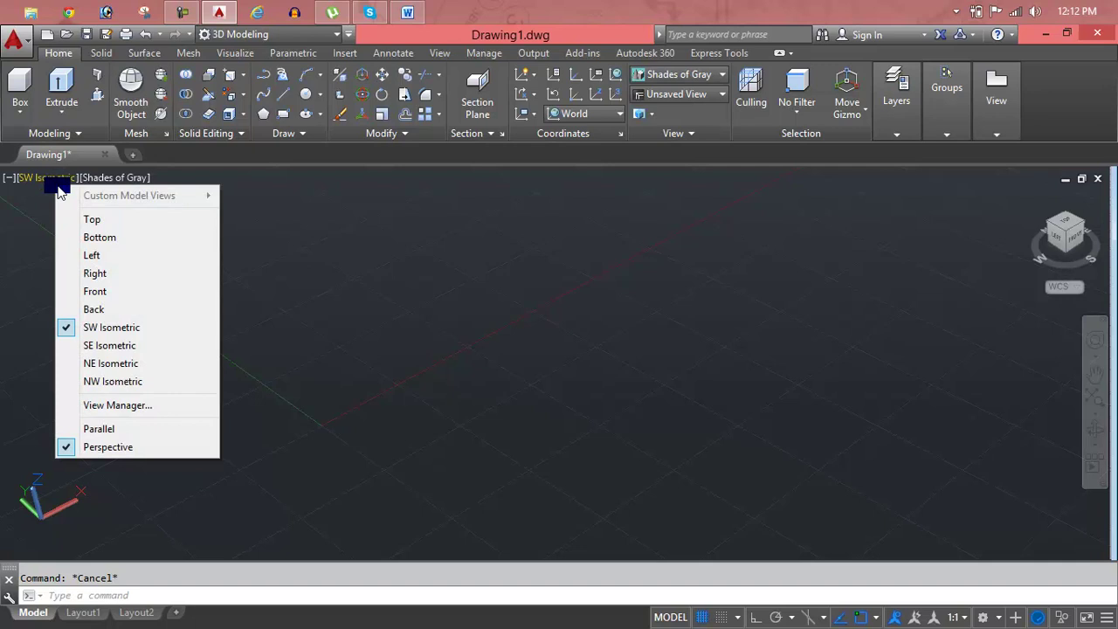
click(85, 227)
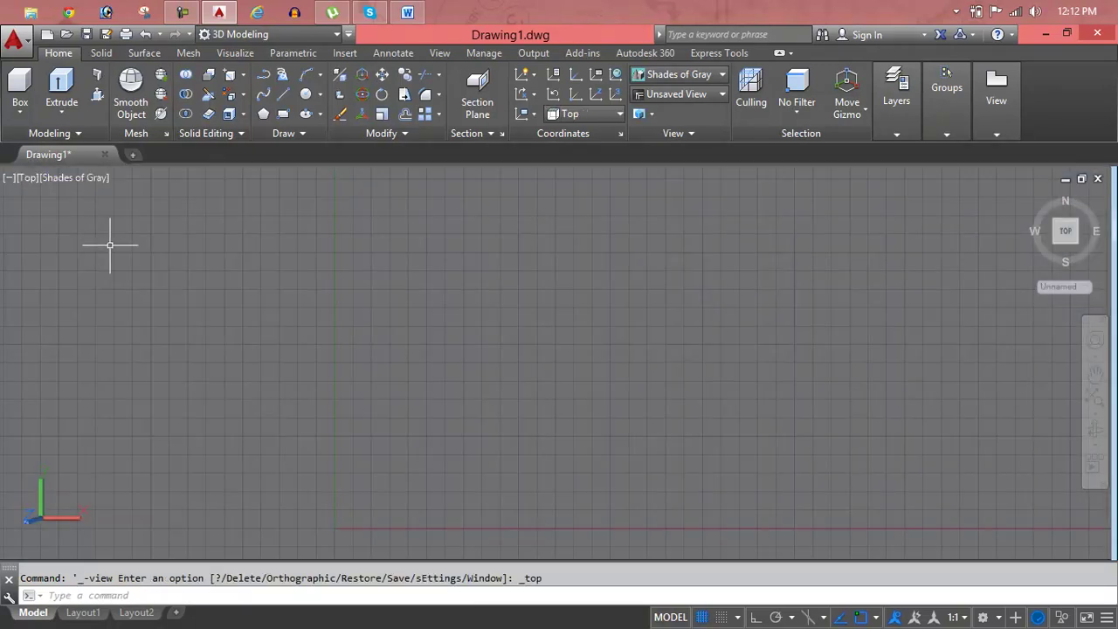
Draw the large outer circle centred near the grid middle.
key(Escape)
text(c)
key(Return)
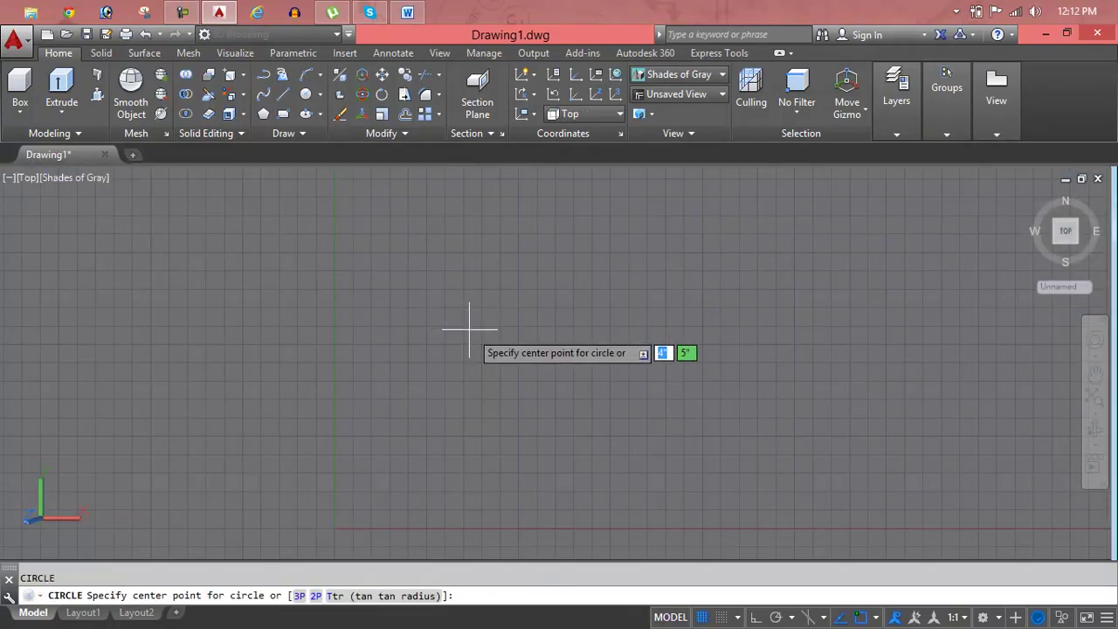
click(473, 345)
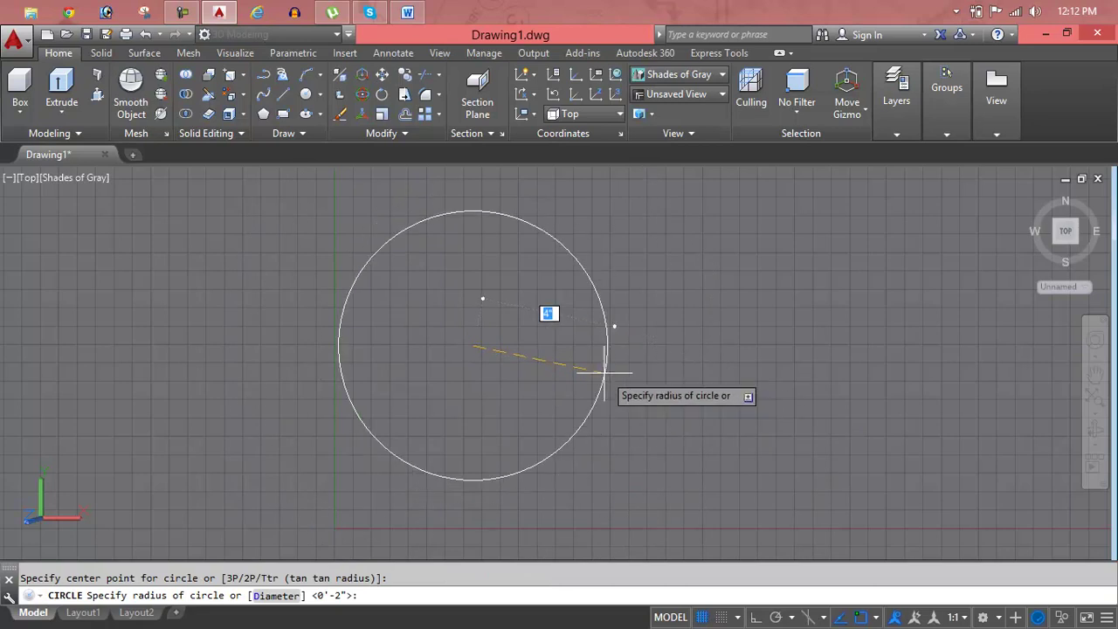
click(604, 372)
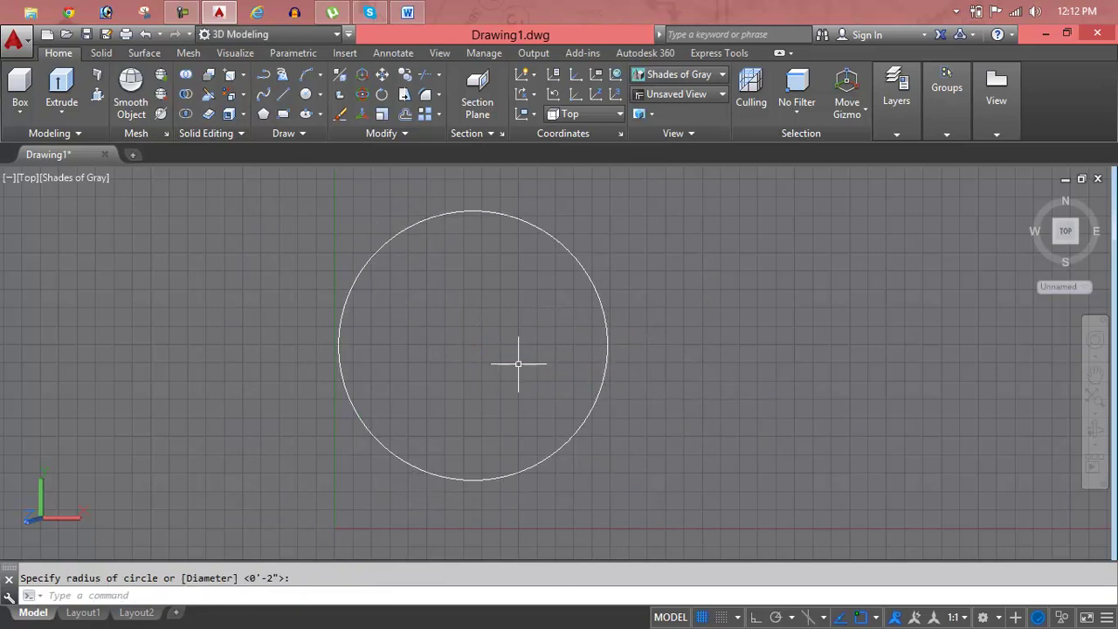
Draw a concentric inner circle, then delete it.
text(c)
key(Return)
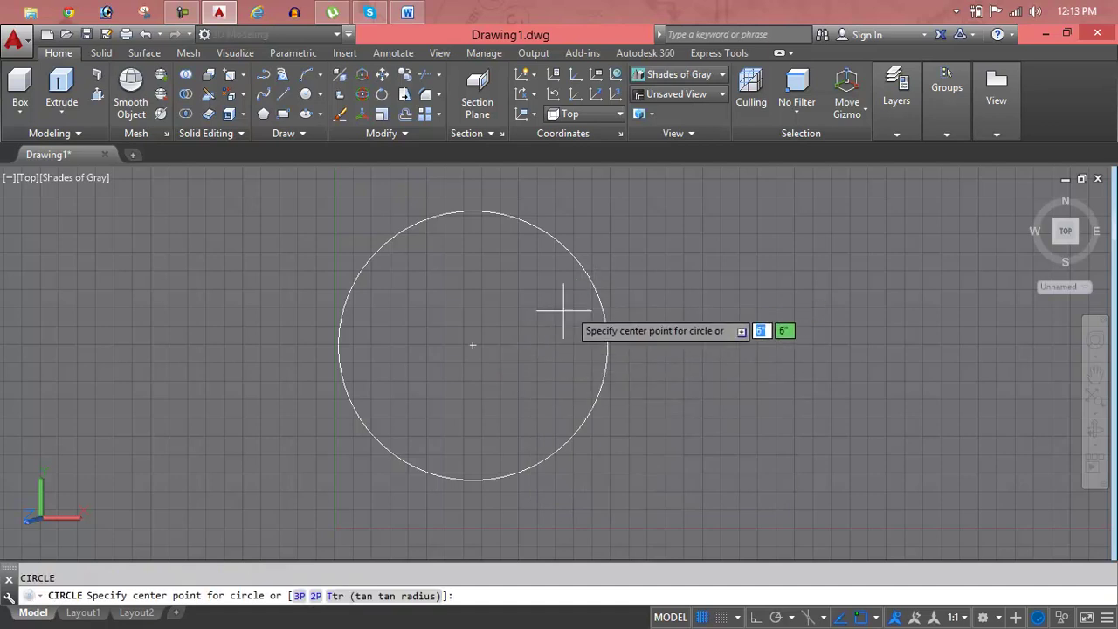
click(472, 345)
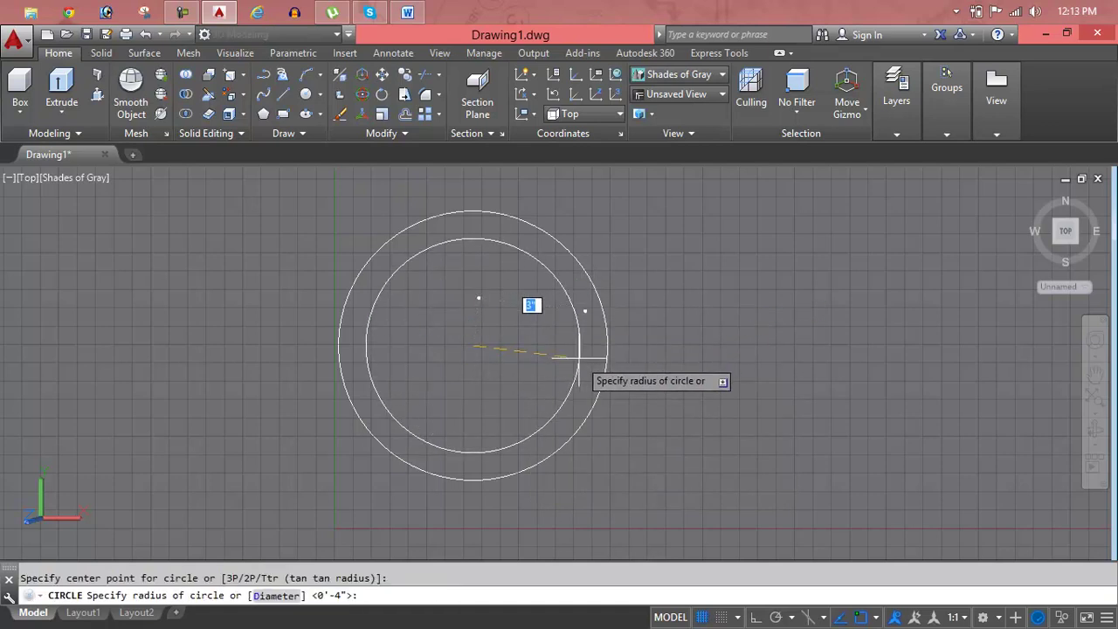
click(589, 367)
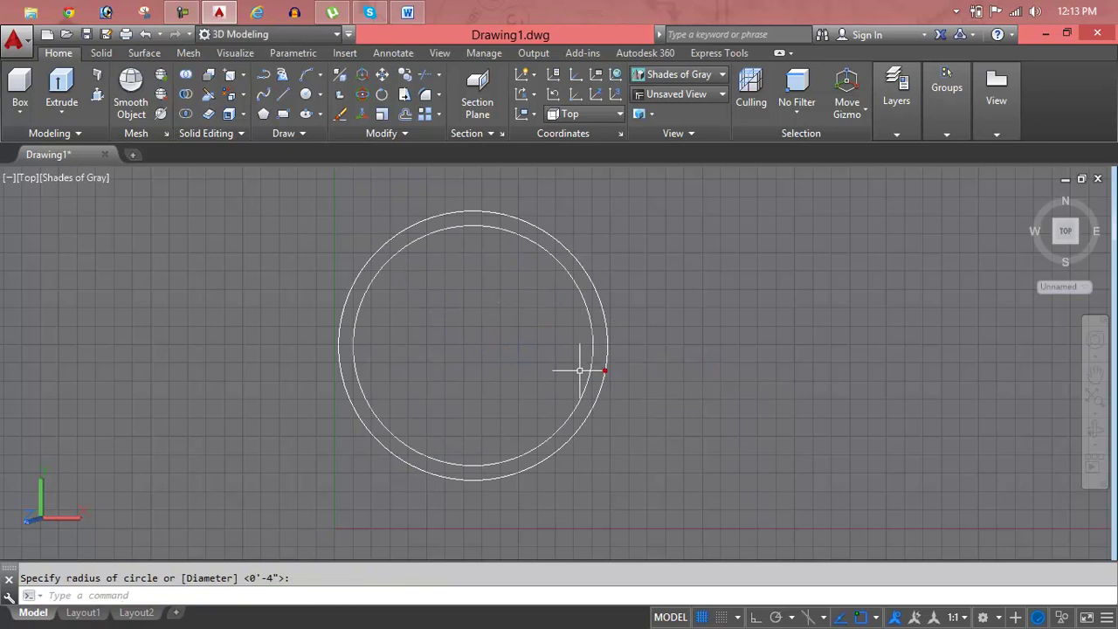
key(Escape)
click(564, 423)
key(Delete)
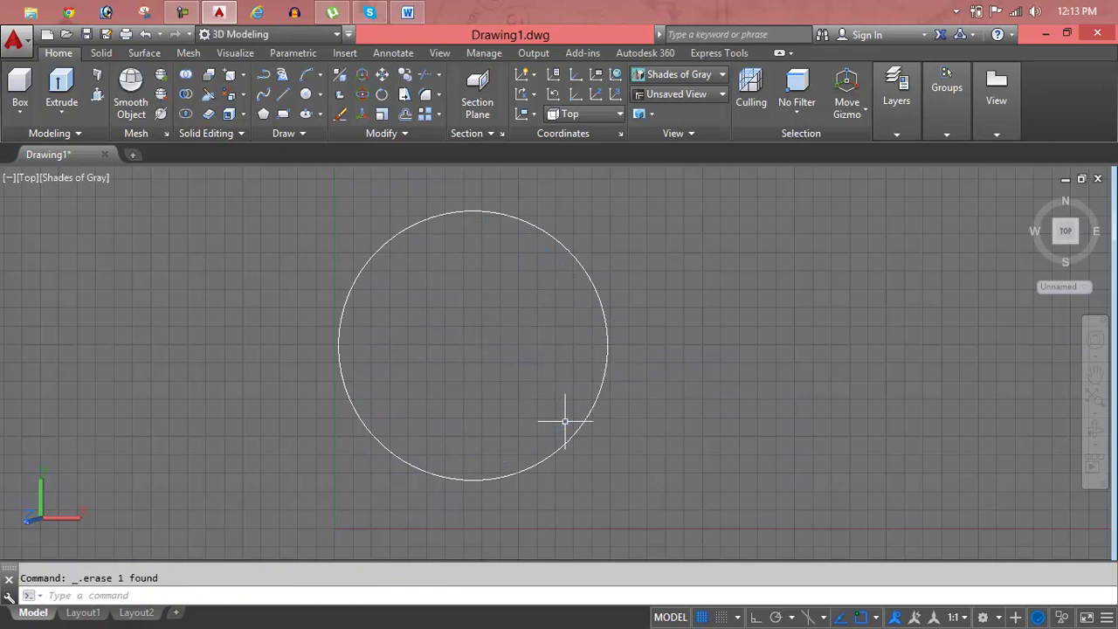
Redraw concentric circles on the shared centre, one at the big circle's edge, one smaller.
text(c)
key(Return)
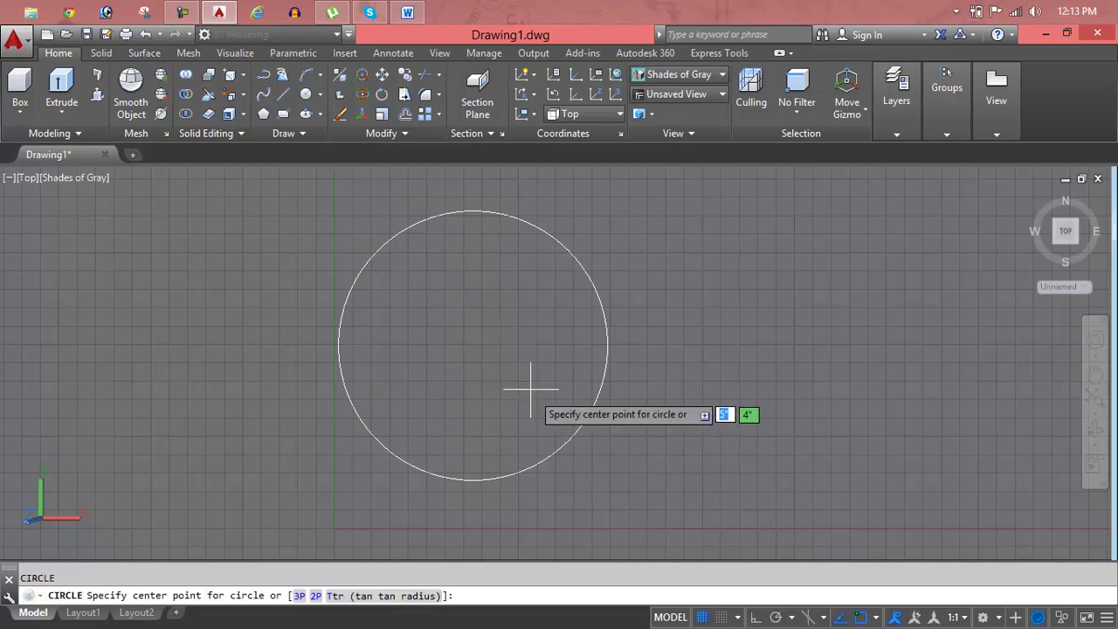
click(472, 346)
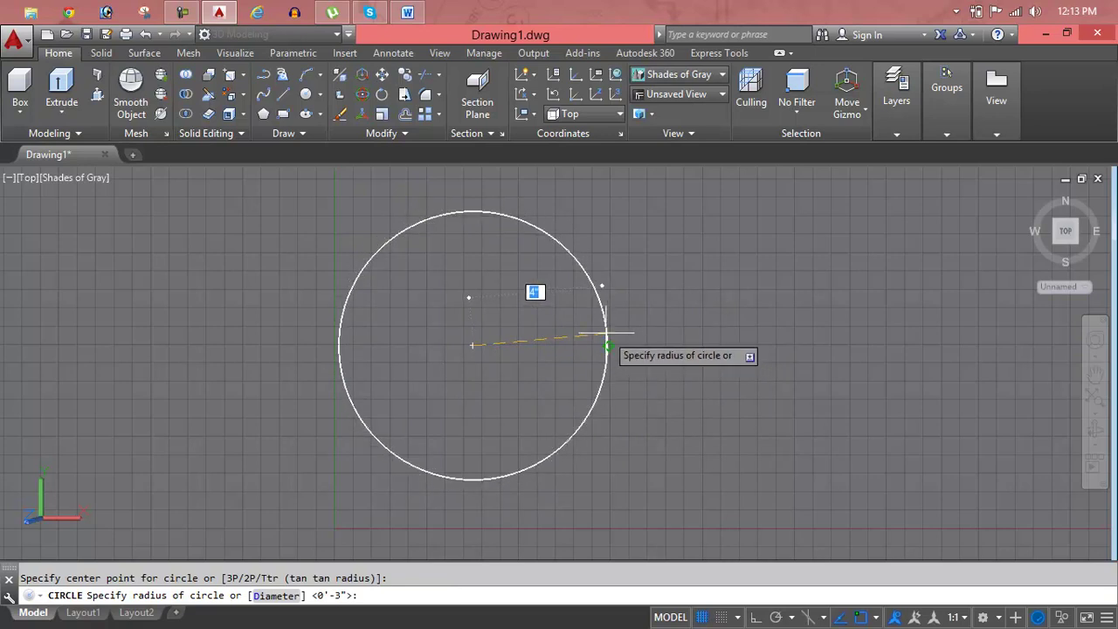
click(606, 334)
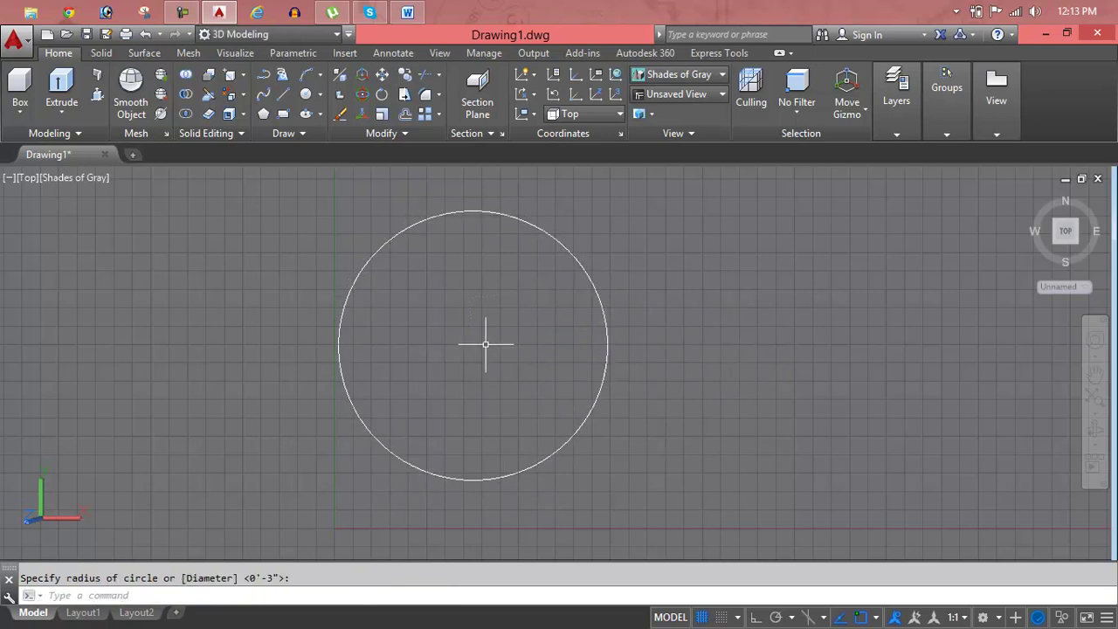
key(Escape)
text(c)
key(Return)
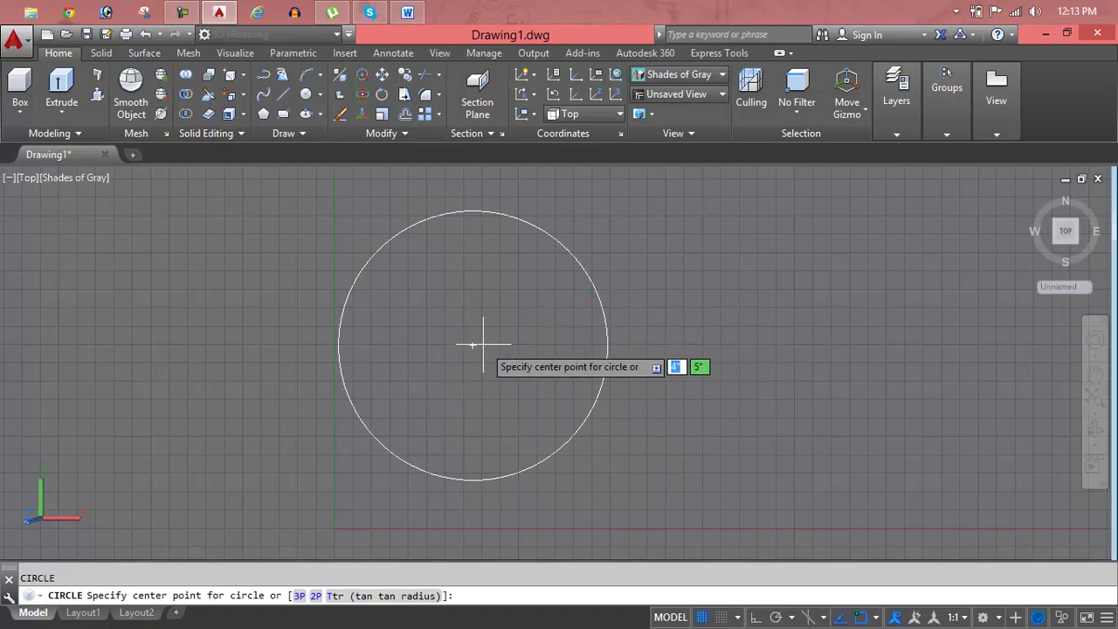
click(473, 345)
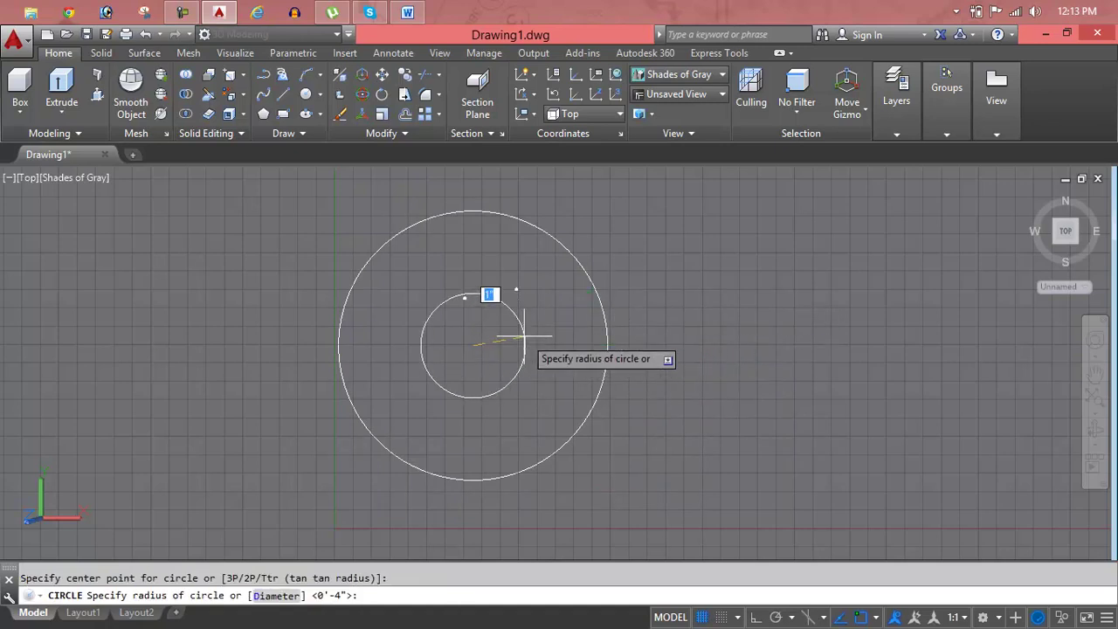
click(519, 337)
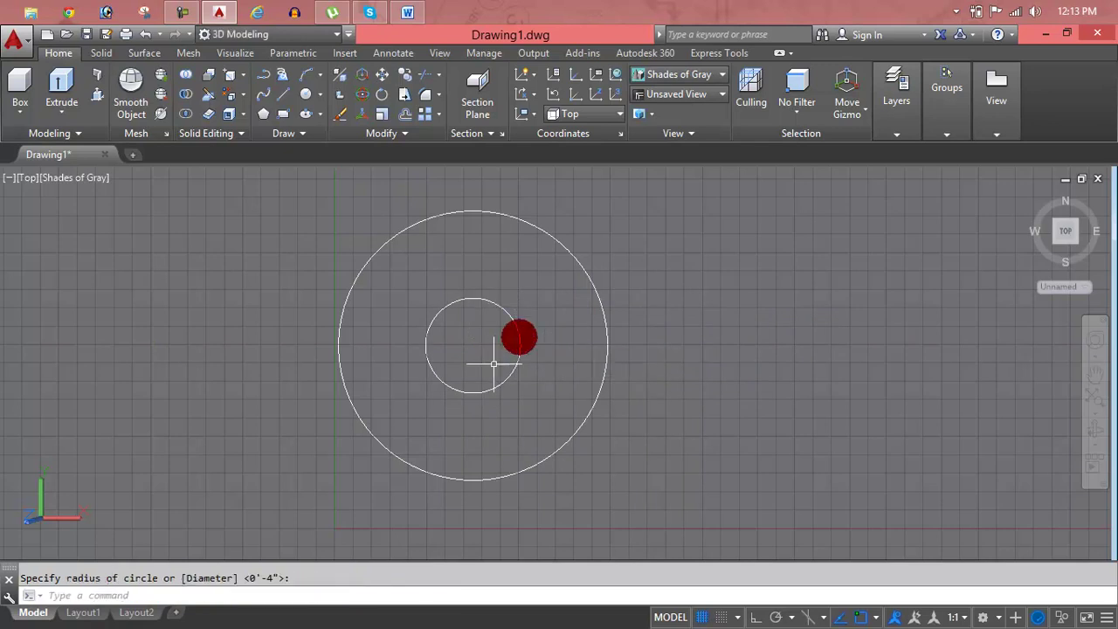
key(Escape)
Draw another small concentric circle on the shared centre.
text(c)
key(Return)
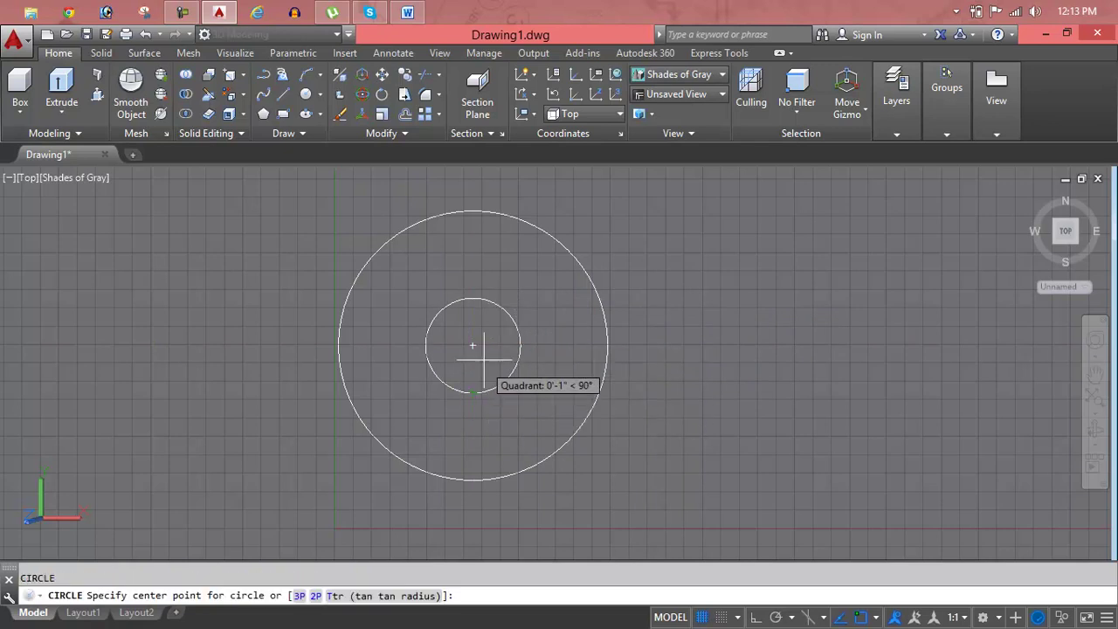
click(472, 346)
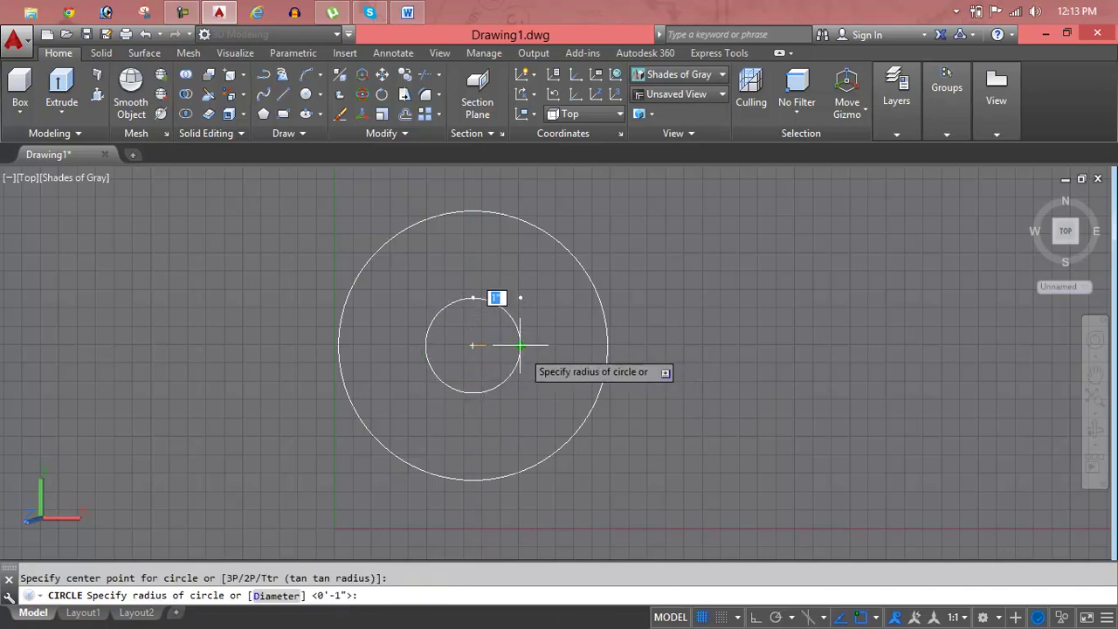
click(520, 346)
key(Escape)
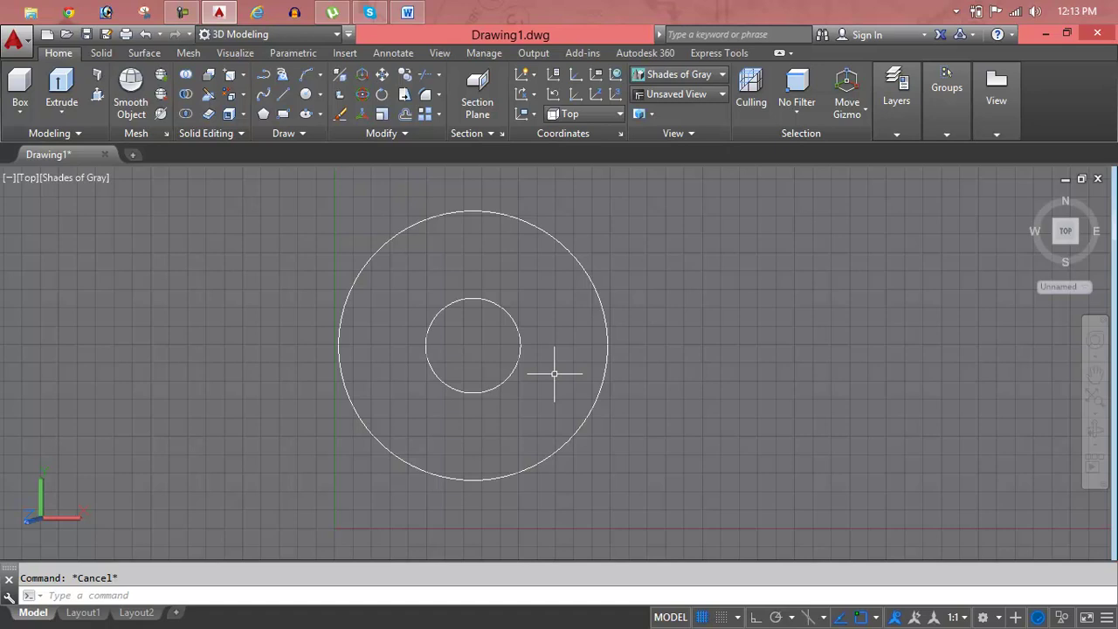
Draw a middle-sized circle on the shared centre.
text(c)
key(Return)
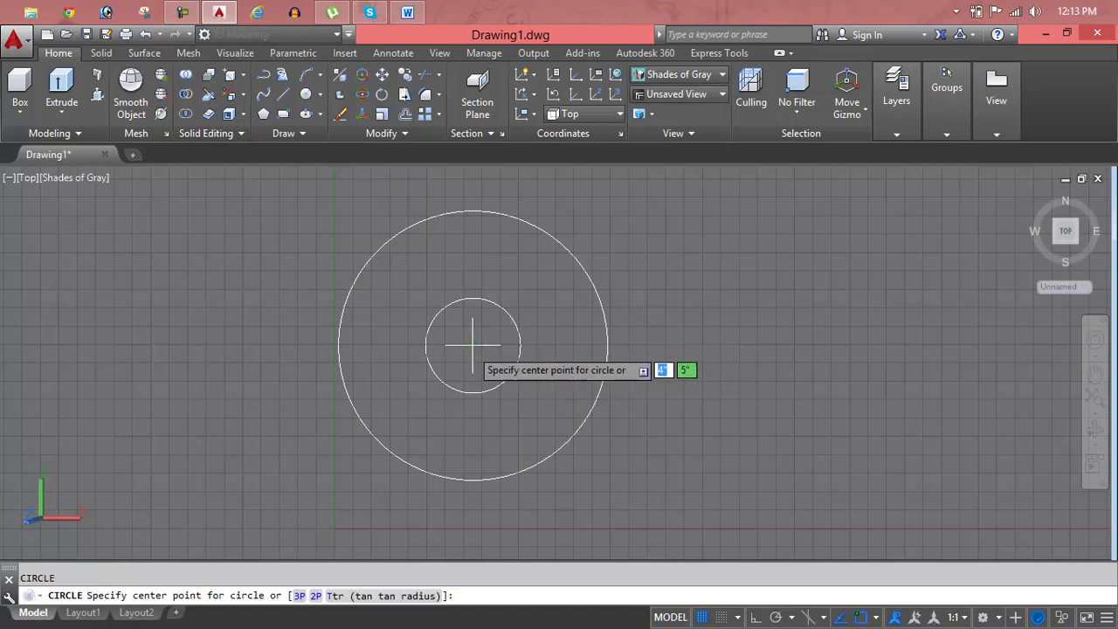
click(470, 347)
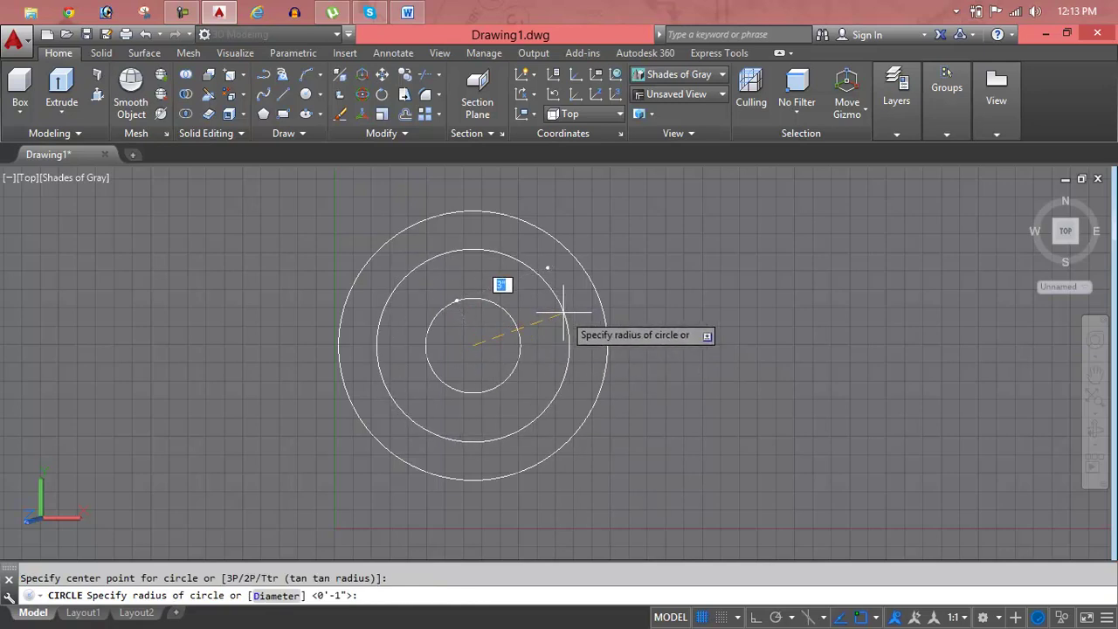
click(553, 313)
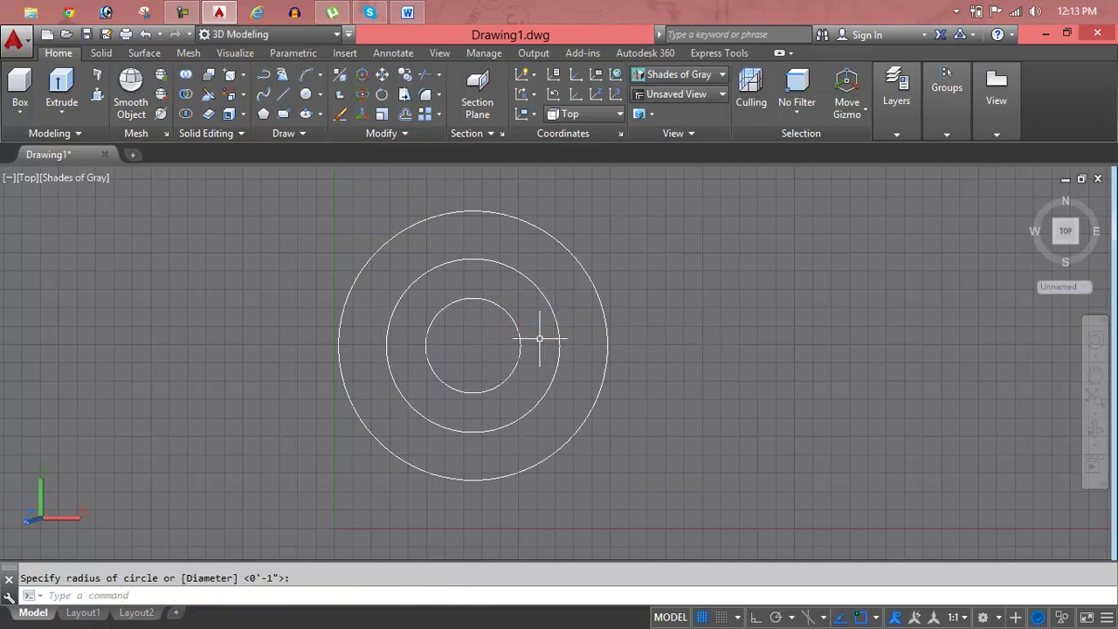
key(Escape)
text(C)
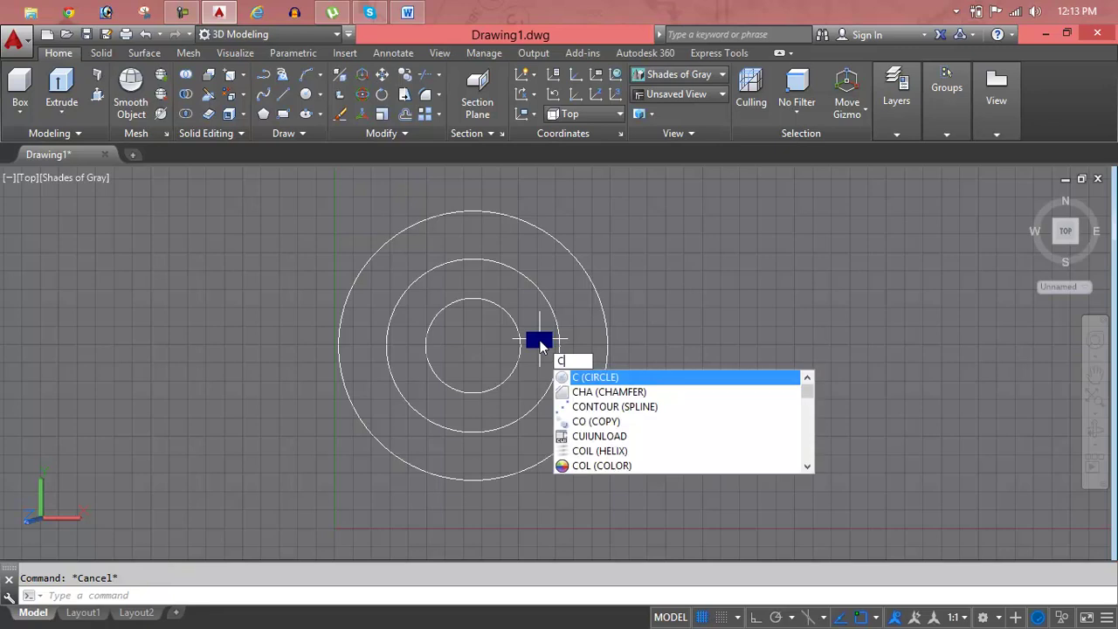
Erase an unwanted extra circle and redraw a replacement concentric circle.
key(Return)
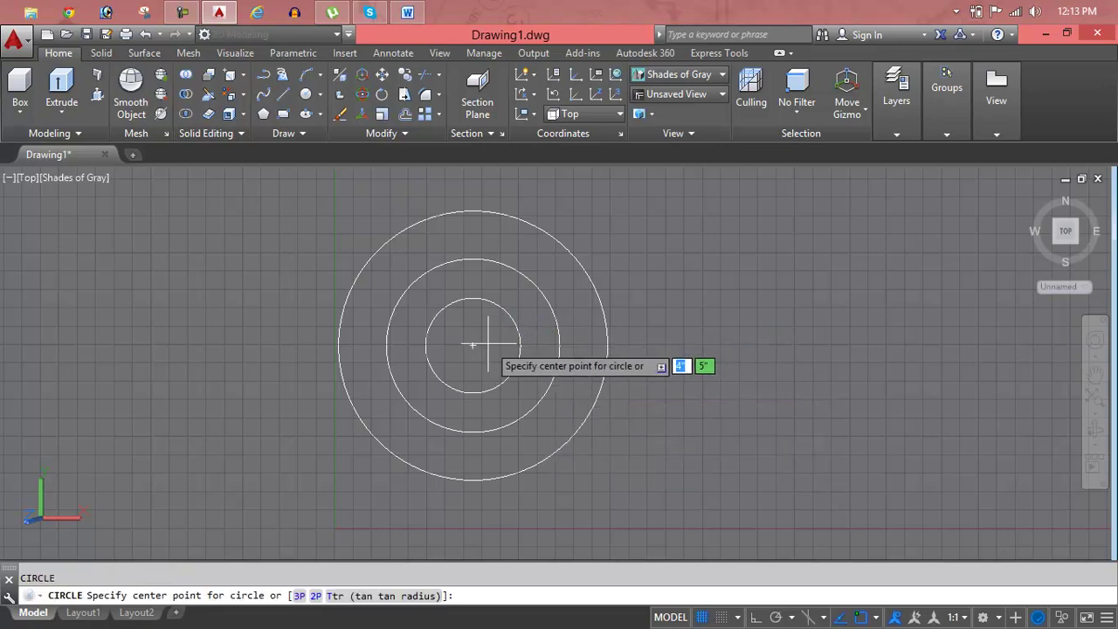
click(472, 346)
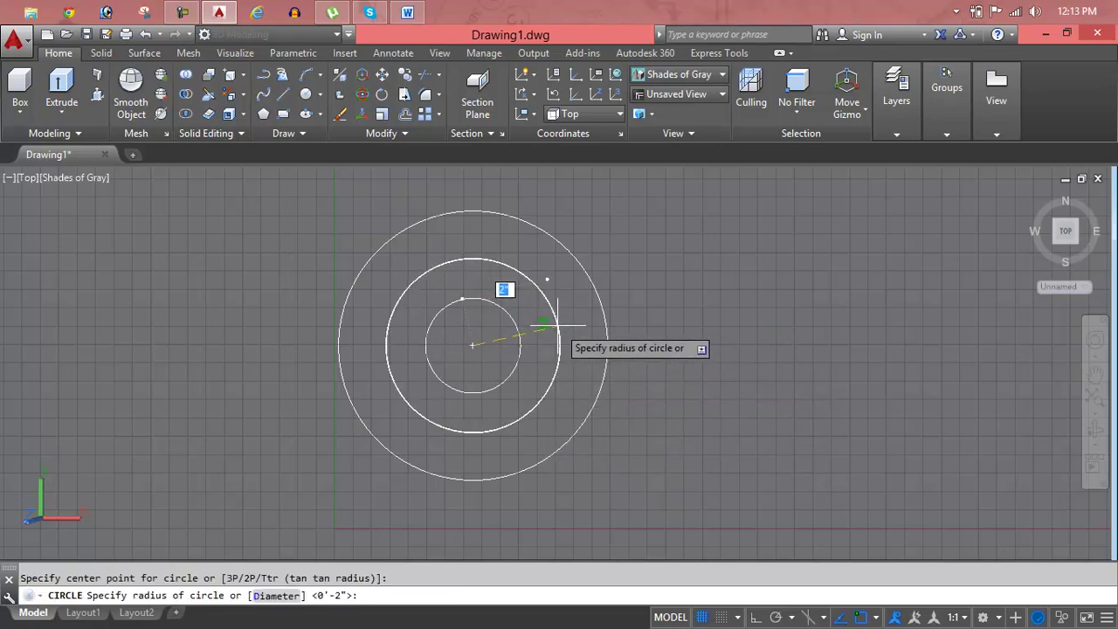
key(Return)
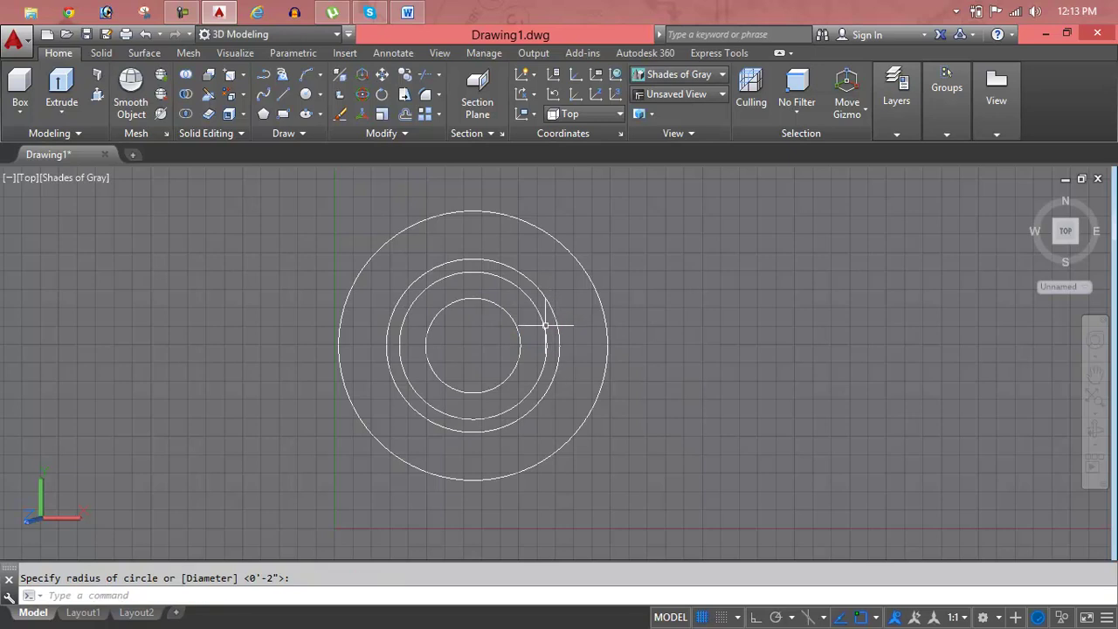
click(545, 326)
key(Delete)
text(c)
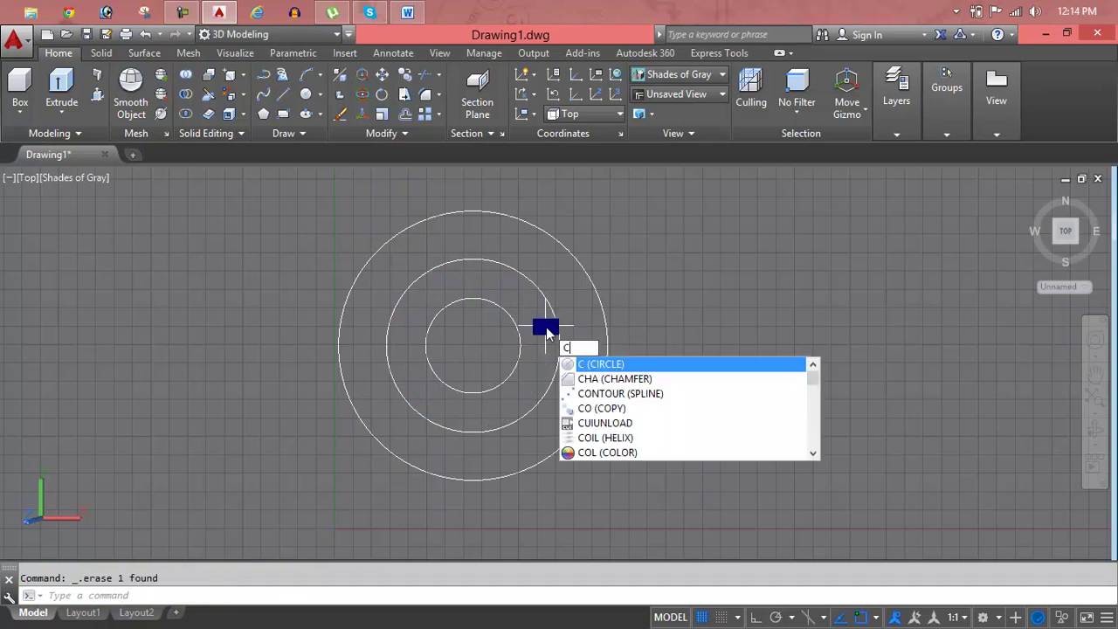
key(Return)
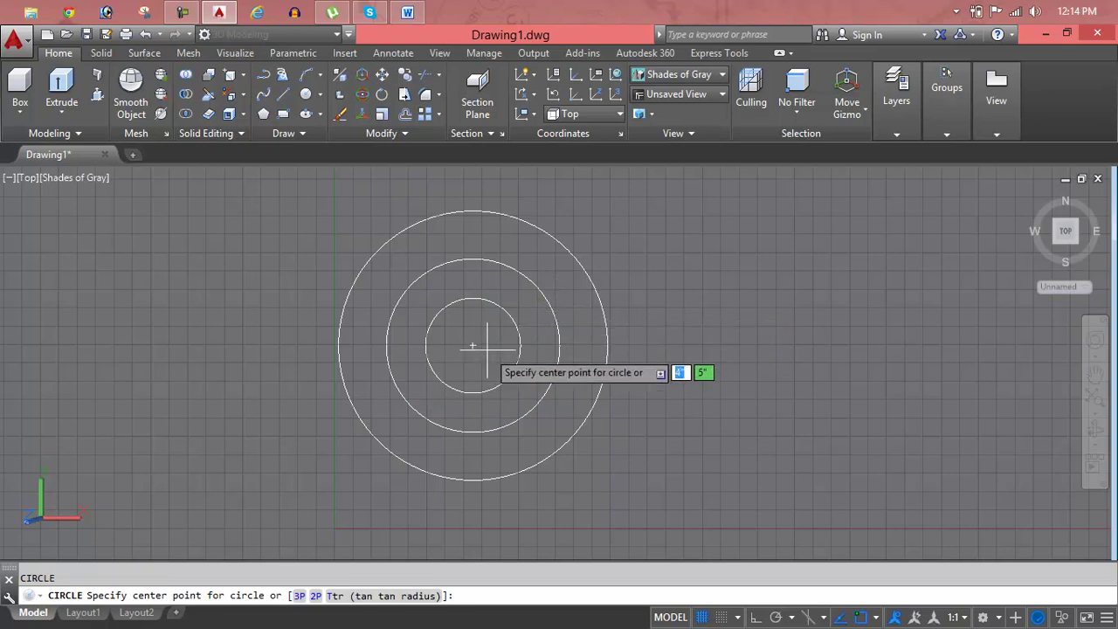
click(473, 346)
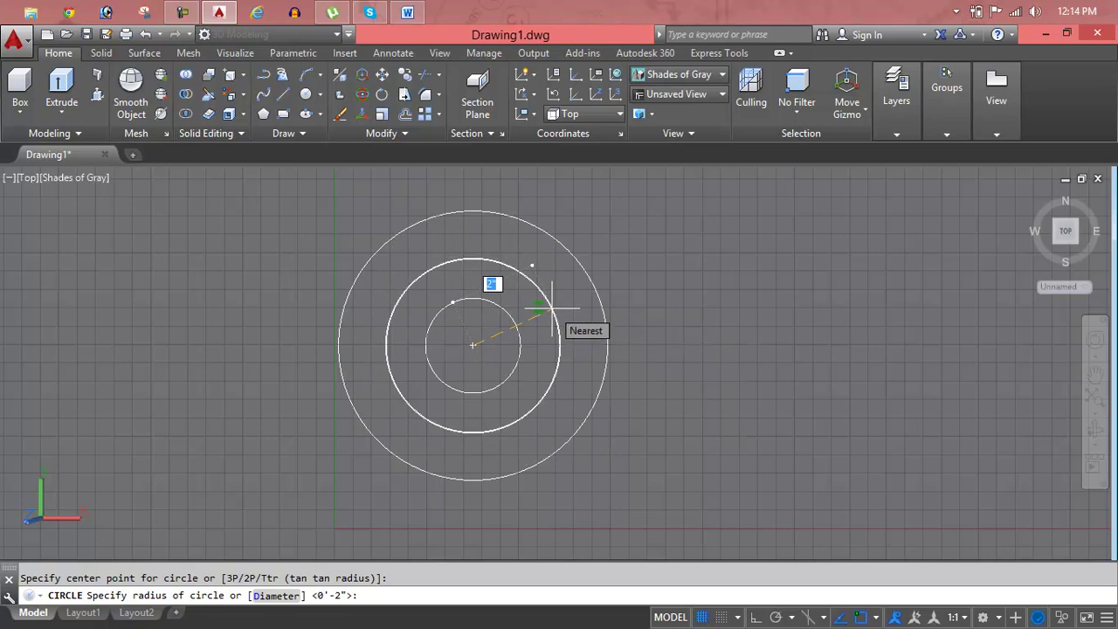
click(552, 308)
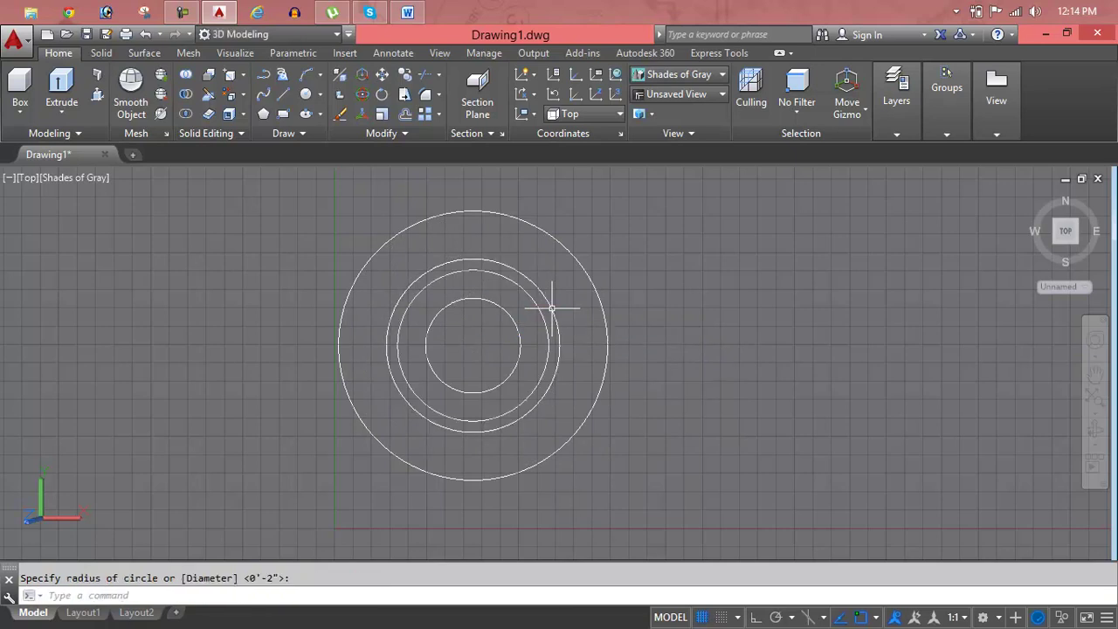
mouse_move(542, 313)
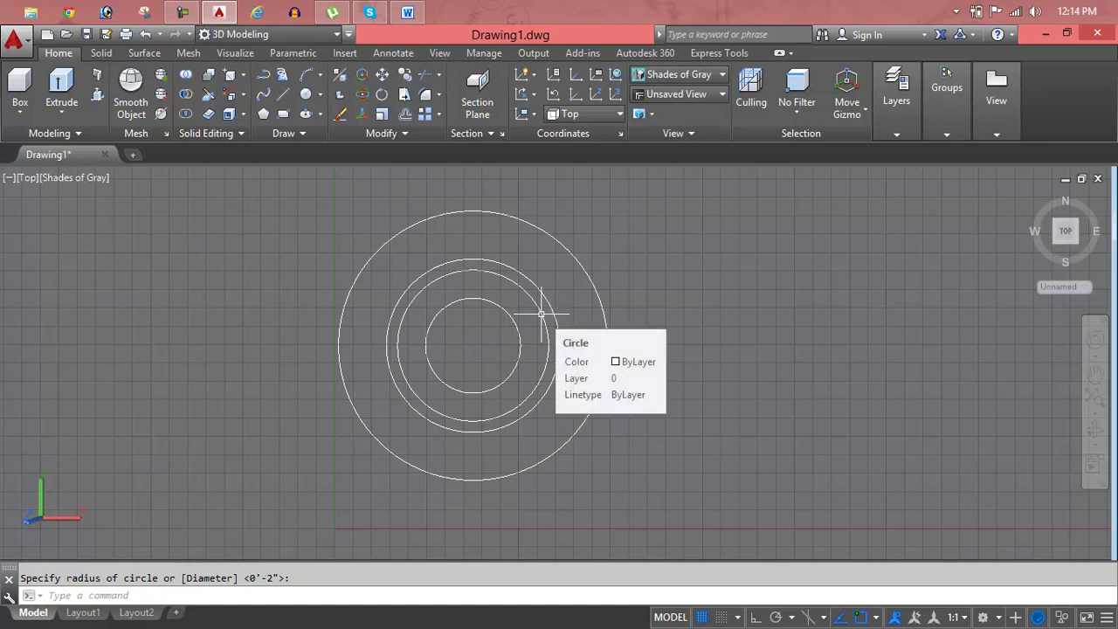
key(Escape)
Grab the middle circle's grip but abandon the resize, keeping its radius.
click(542, 313)
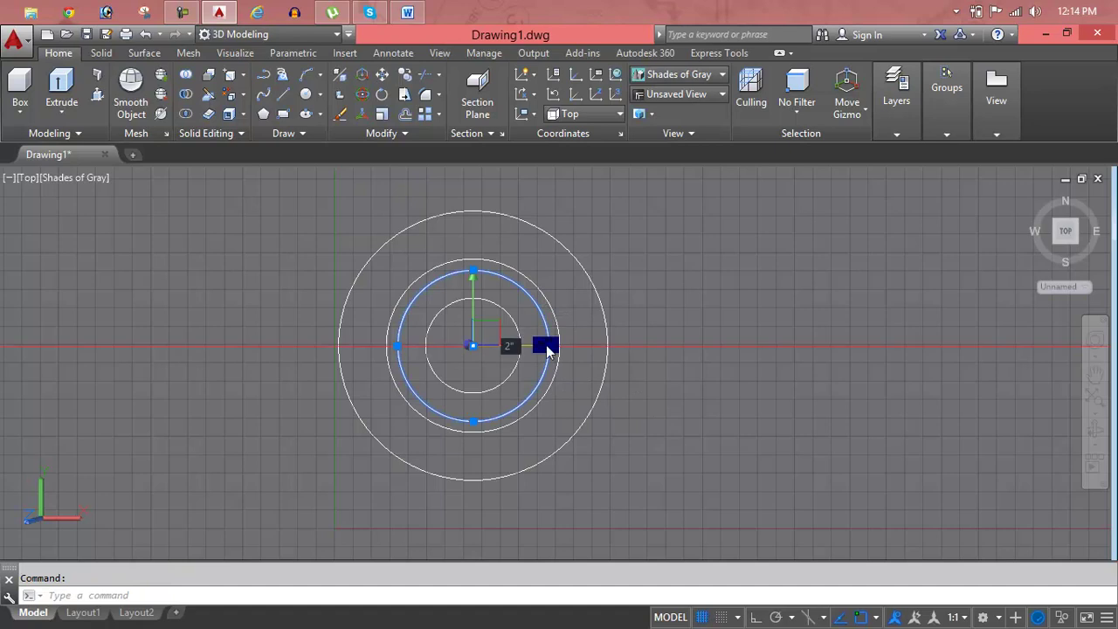
click(545, 346)
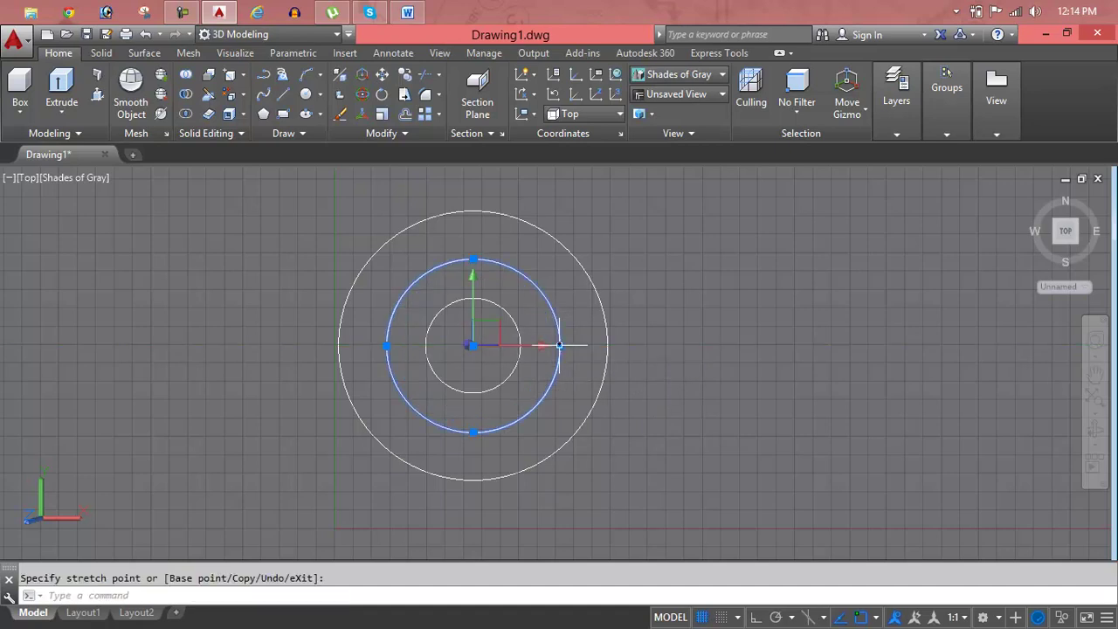
key(Escape)
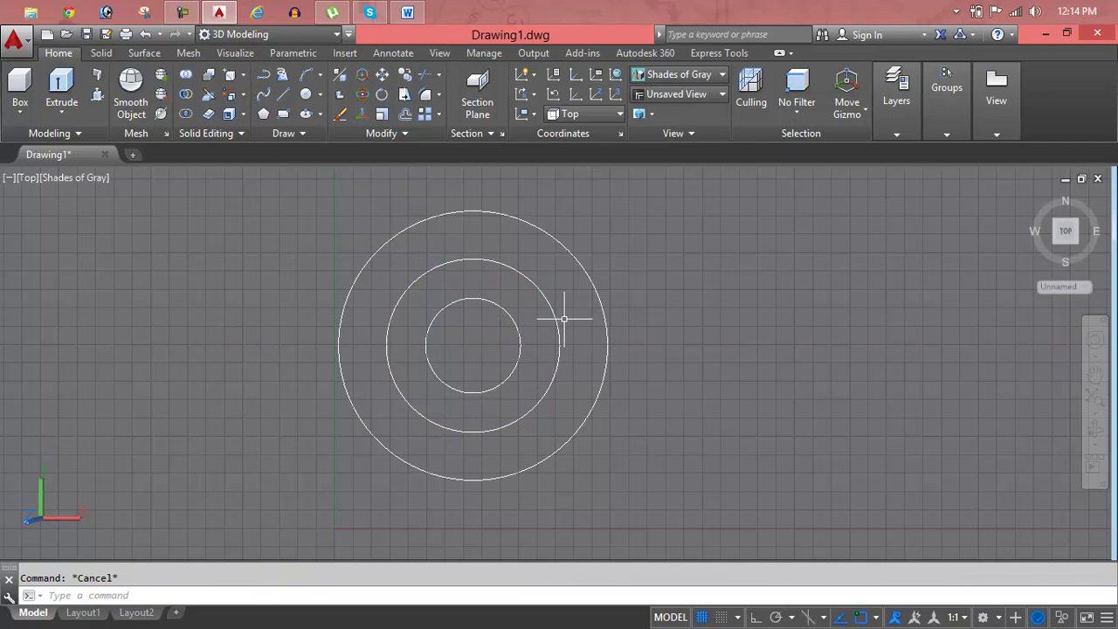
Switch to Top view, set the UCS to World, then tilt to a ViewCube corner view.
click(26, 177)
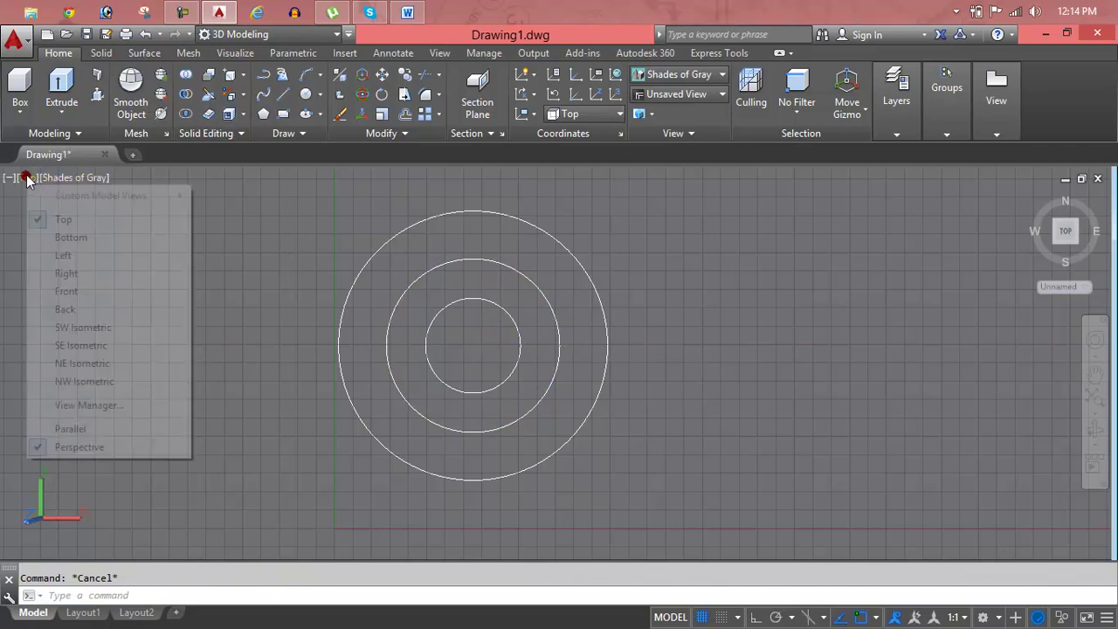
click(83, 219)
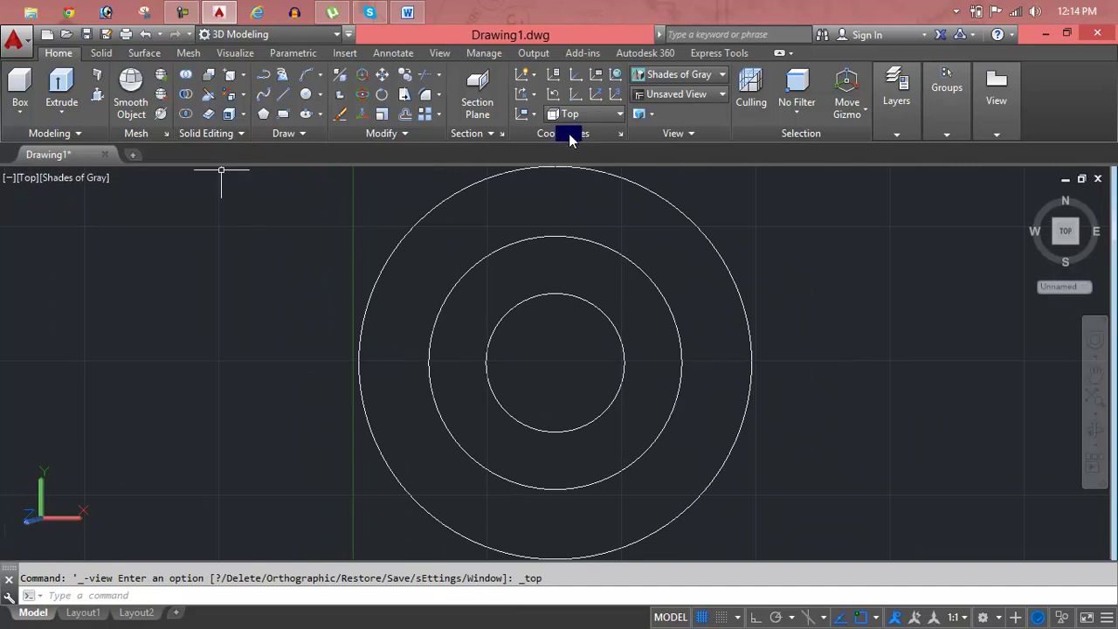
click(592, 117)
click(591, 129)
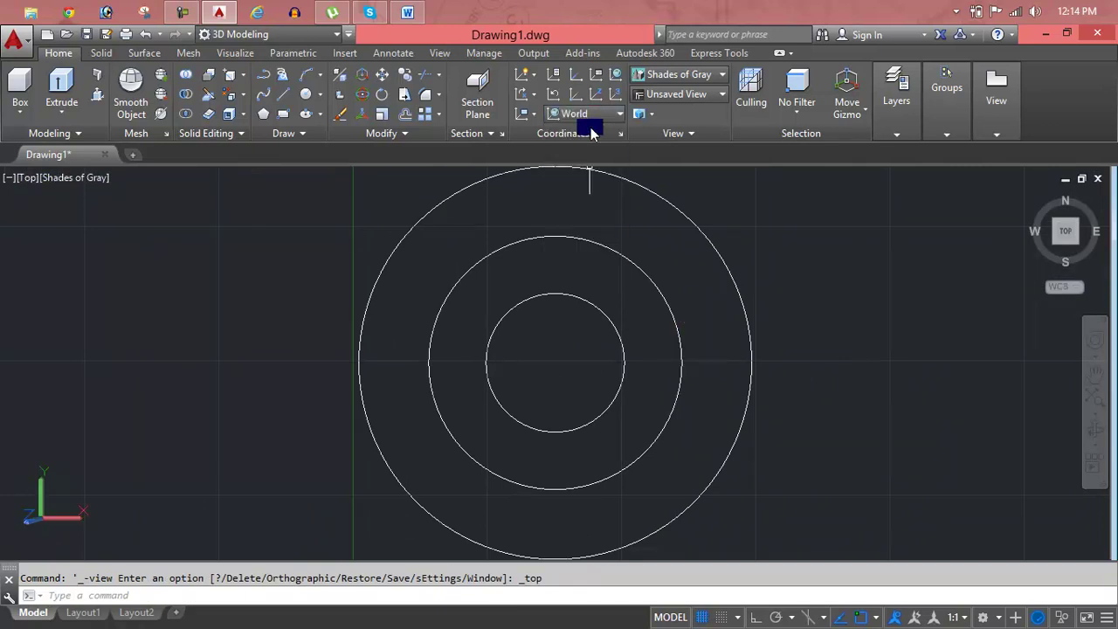
drag(1023, 195, 1029, 199)
click(1029, 199)
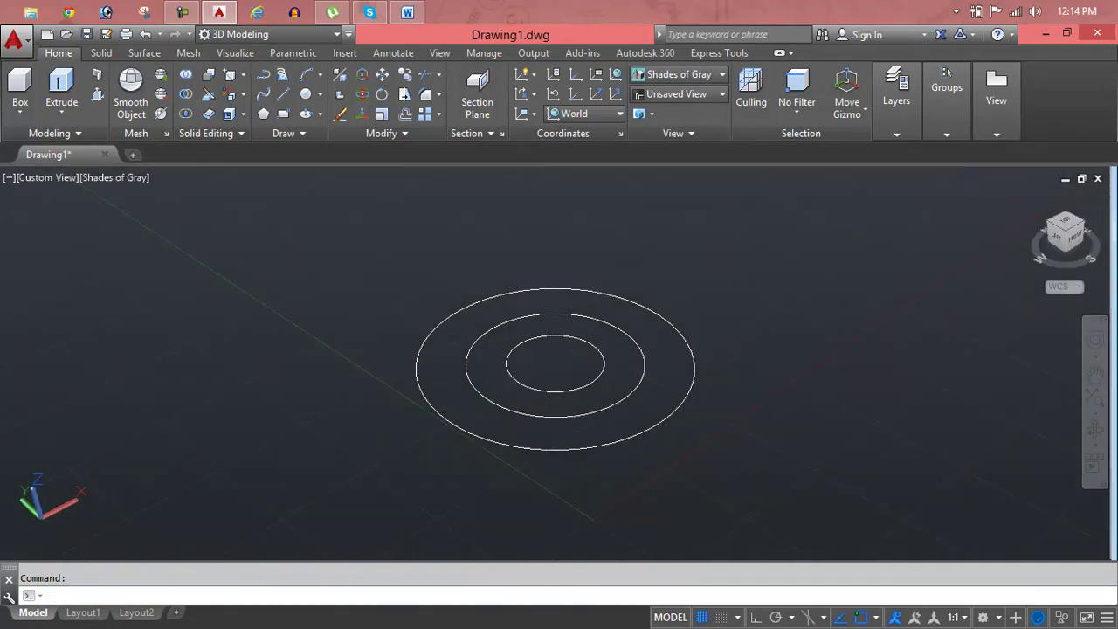
key(Escape)
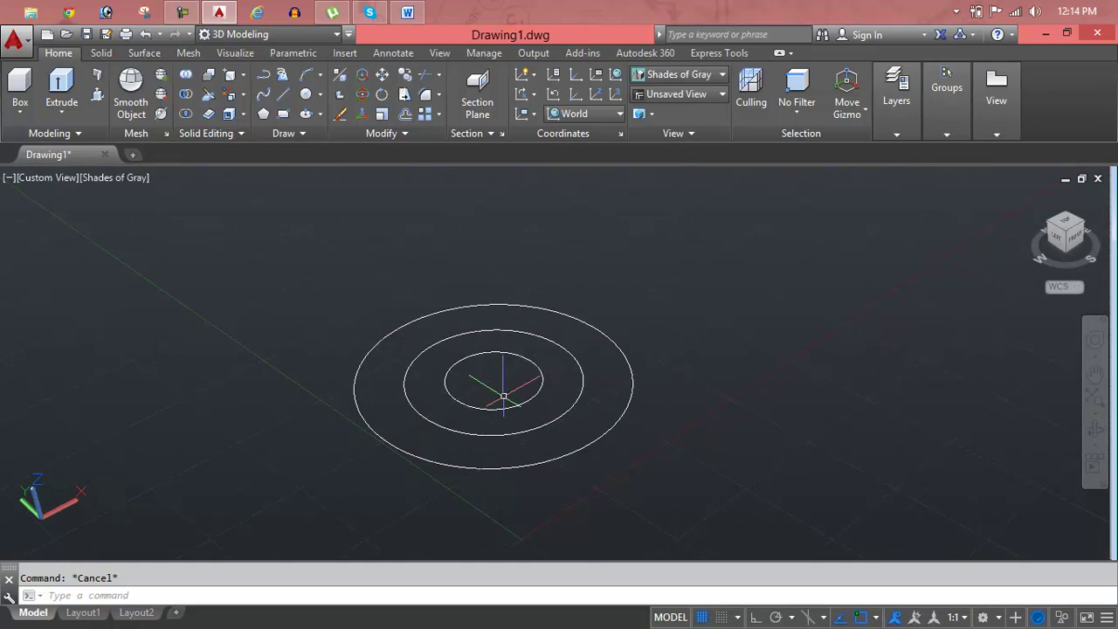
Move the outer circle up along Z so it floats above the others.
text(m)
key(Return)
click(531, 464)
key(Return)
click(531, 459)
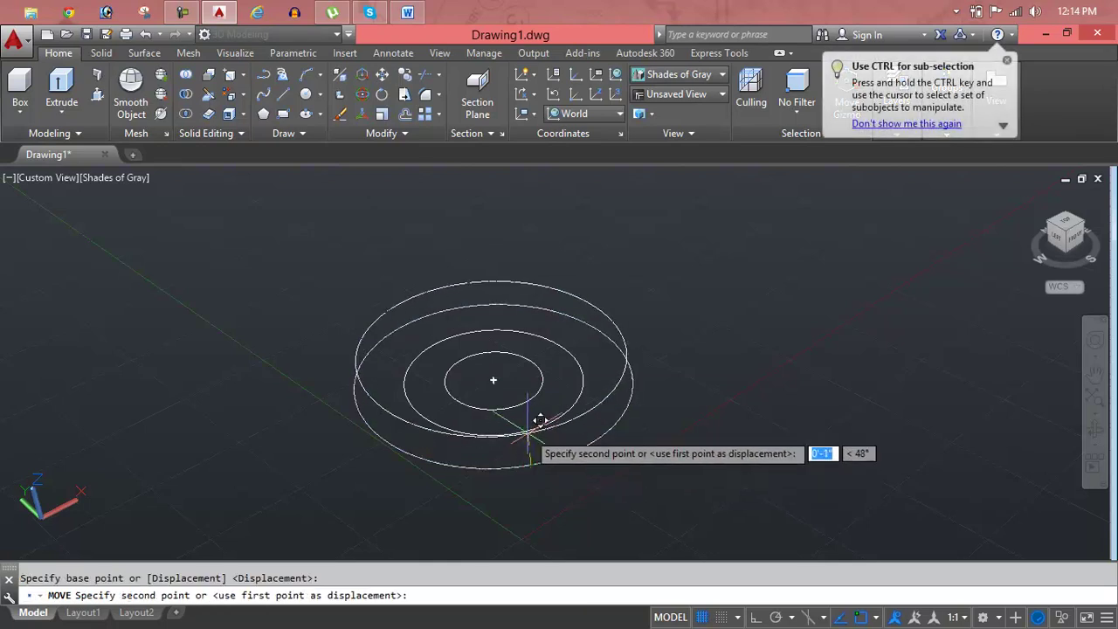
click(524, 307)
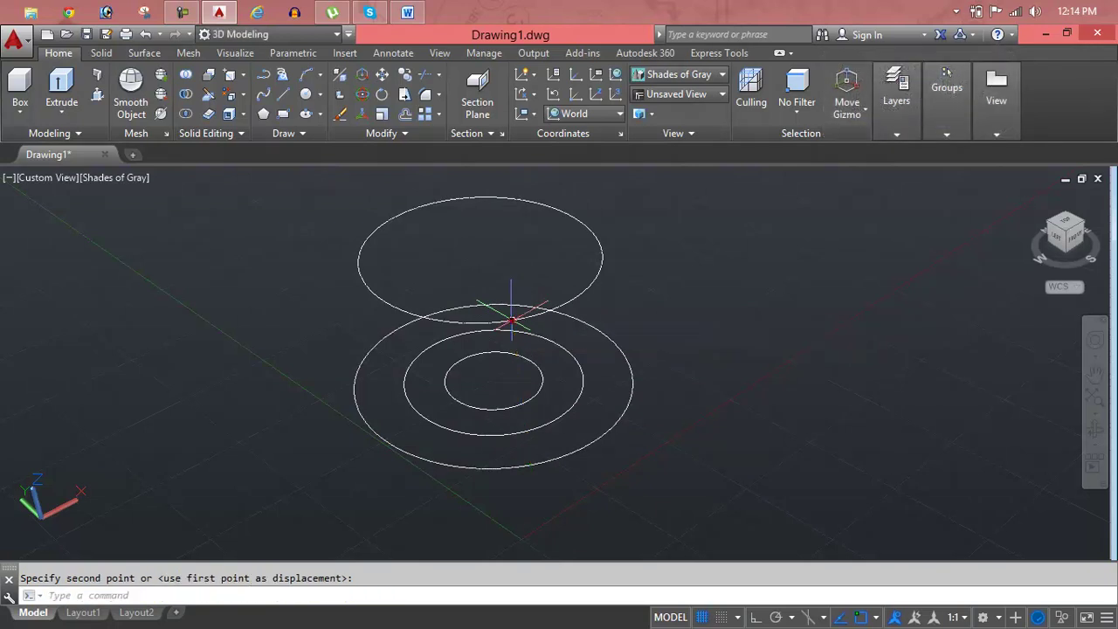
click(589, 446)
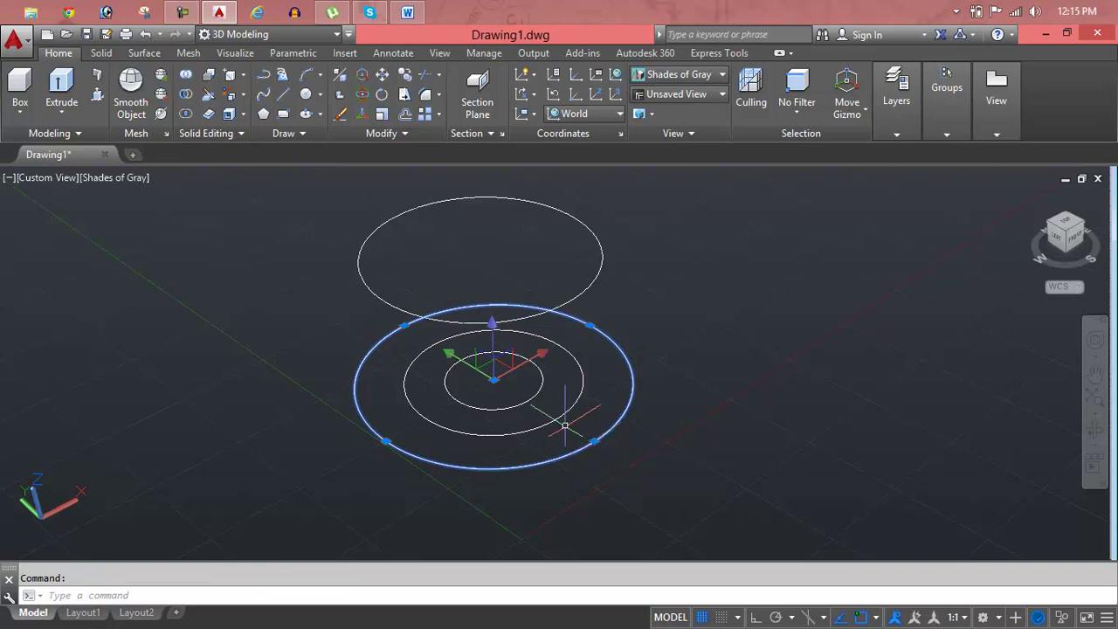
key(Escape)
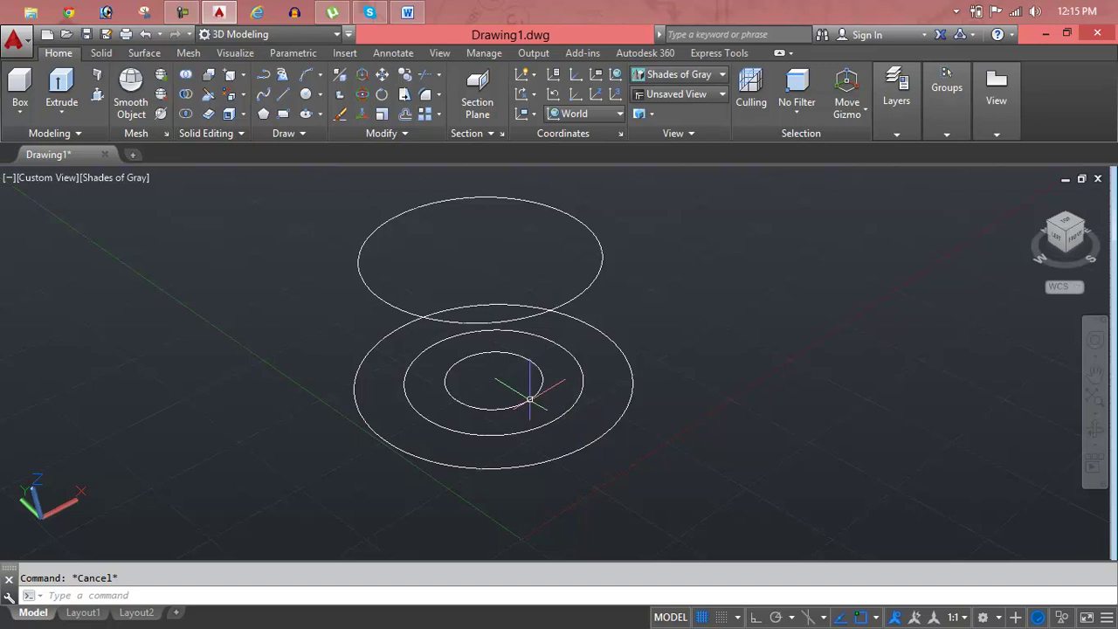
click(529, 400)
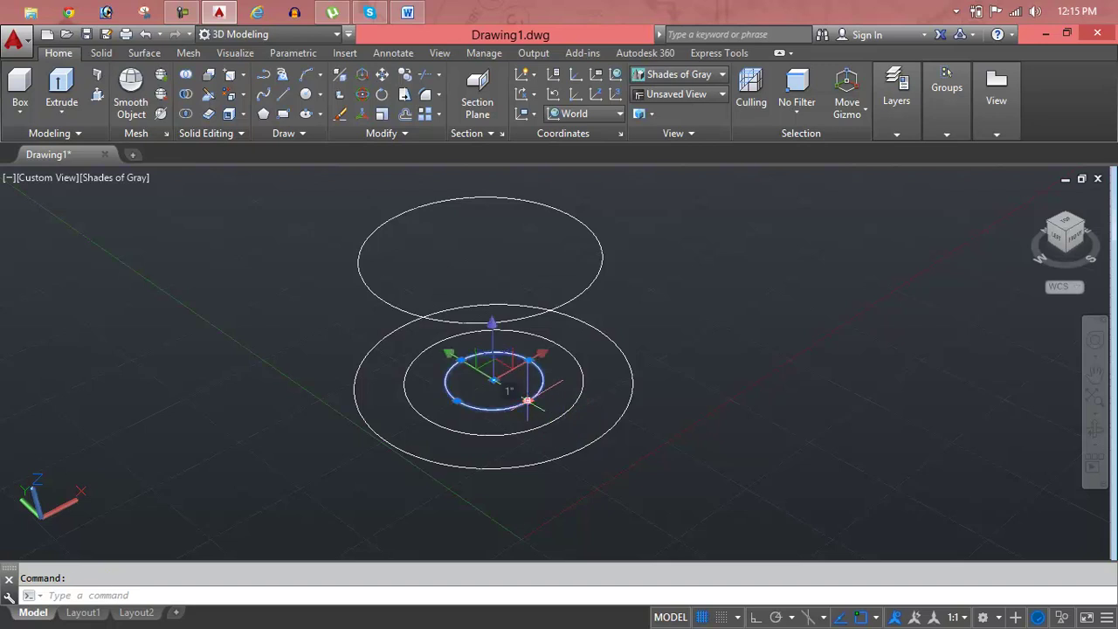
key(Escape)
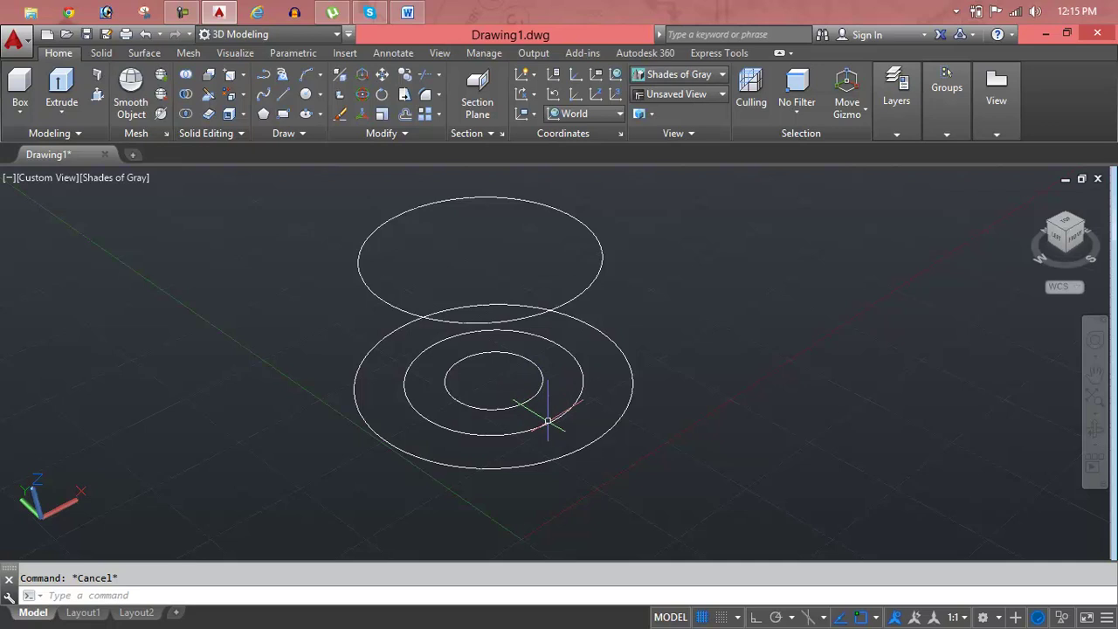
Start moving the innermost circle from a base point at its centre.
text(m)
key(Return)
click(528, 403)
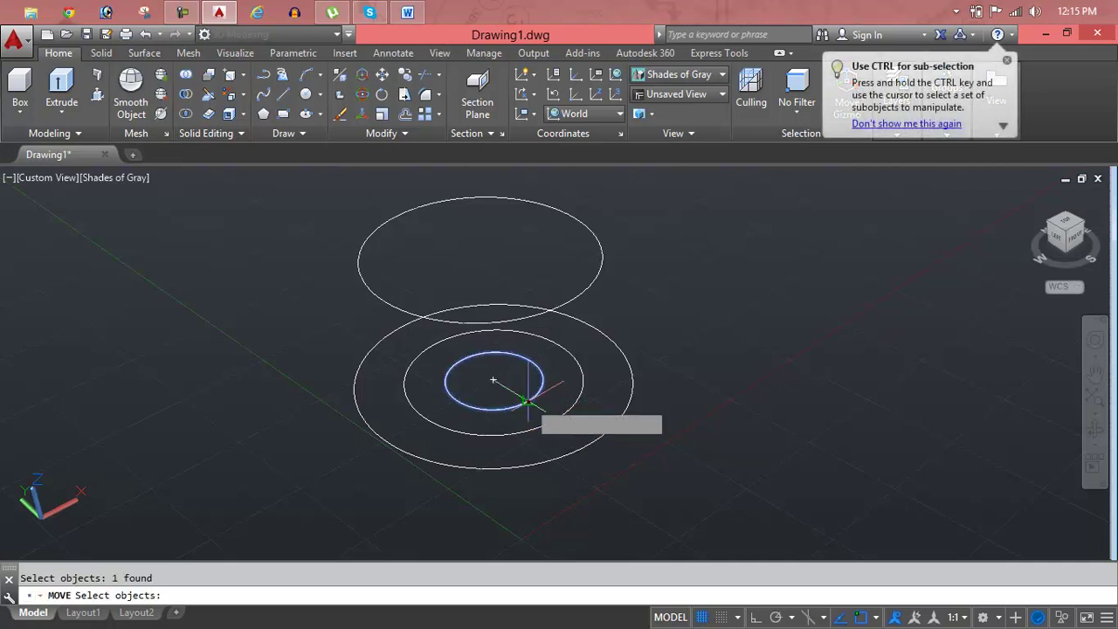
key(Return)
click(494, 380)
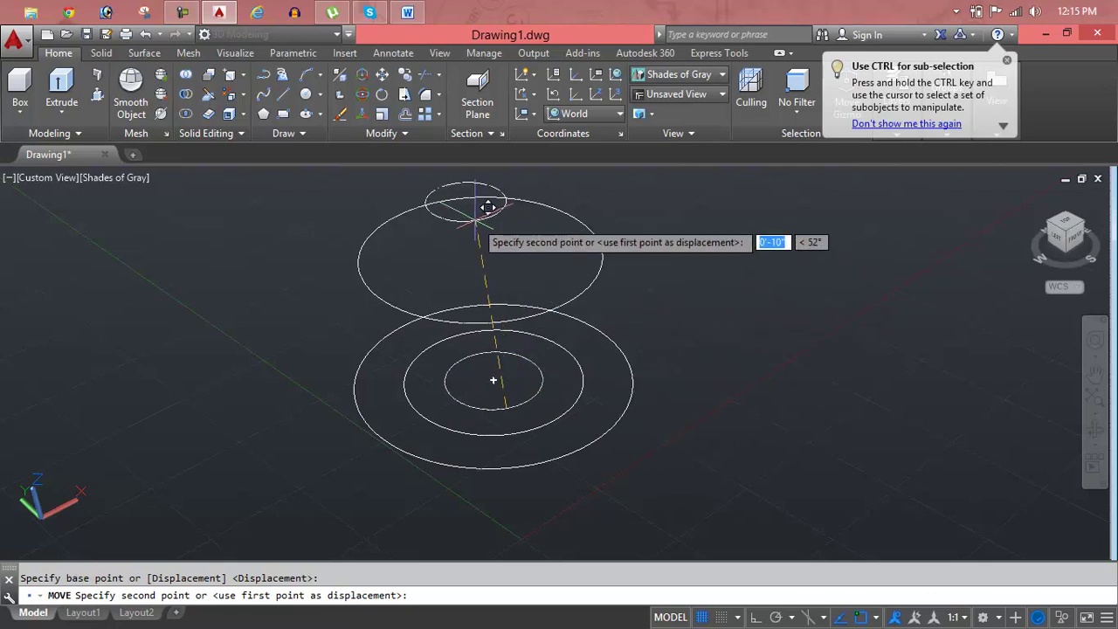
Turn on Ortho, cancel the move, and undo the circle's earlier lift.
key(F8)
scroll(489, 205, down, 3)
scroll(479, 237, down, 1)
middle_drag(480, 236, 480, 253)
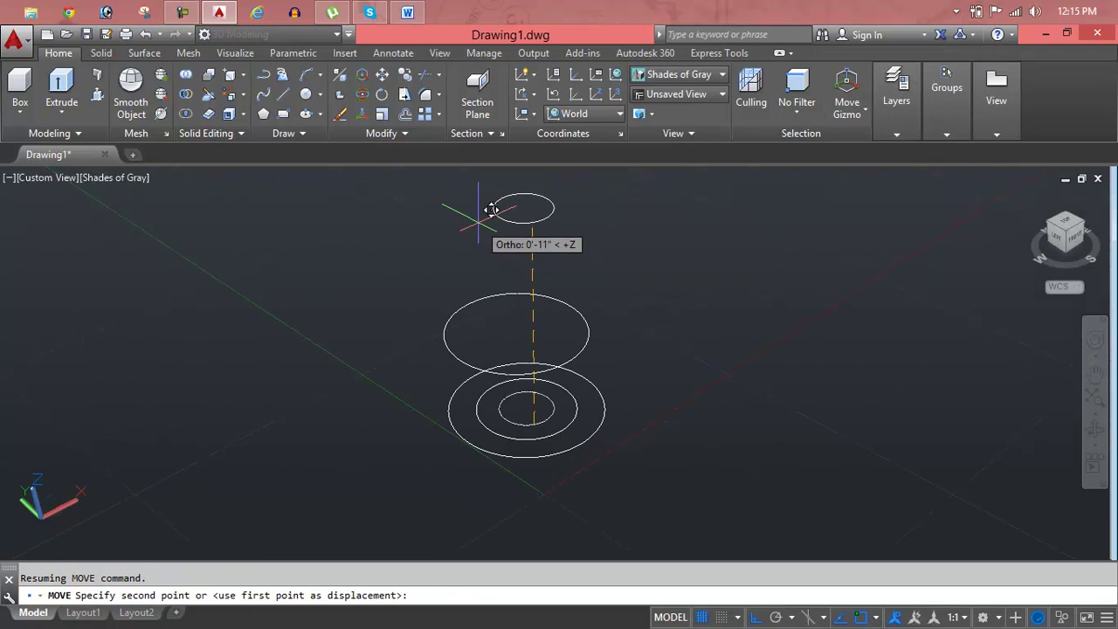
key(Escape)
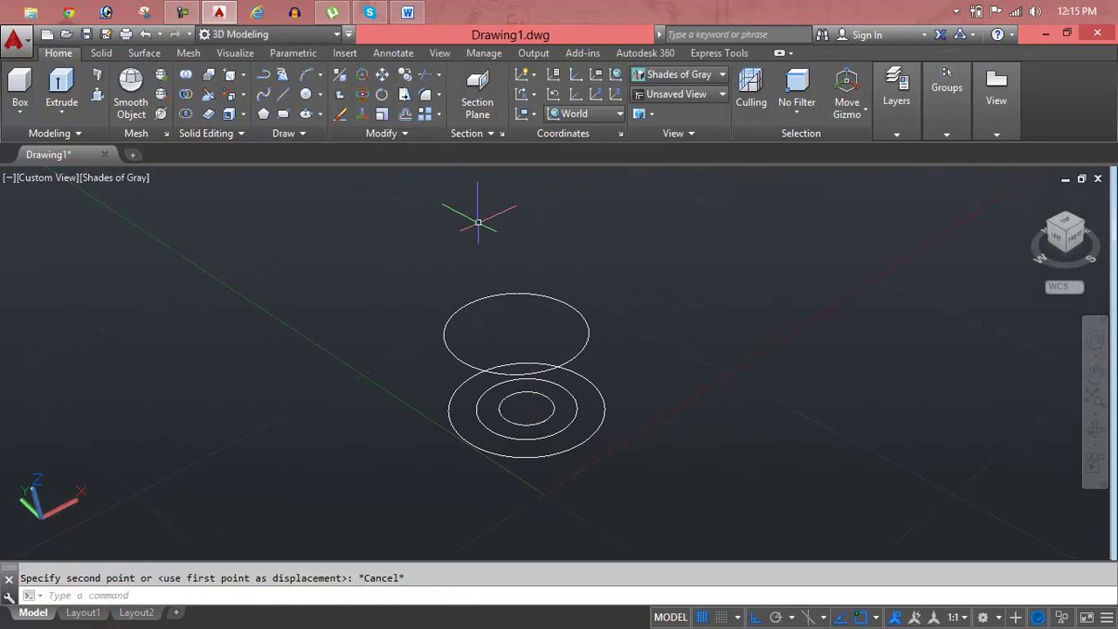
key(ctrl+z)
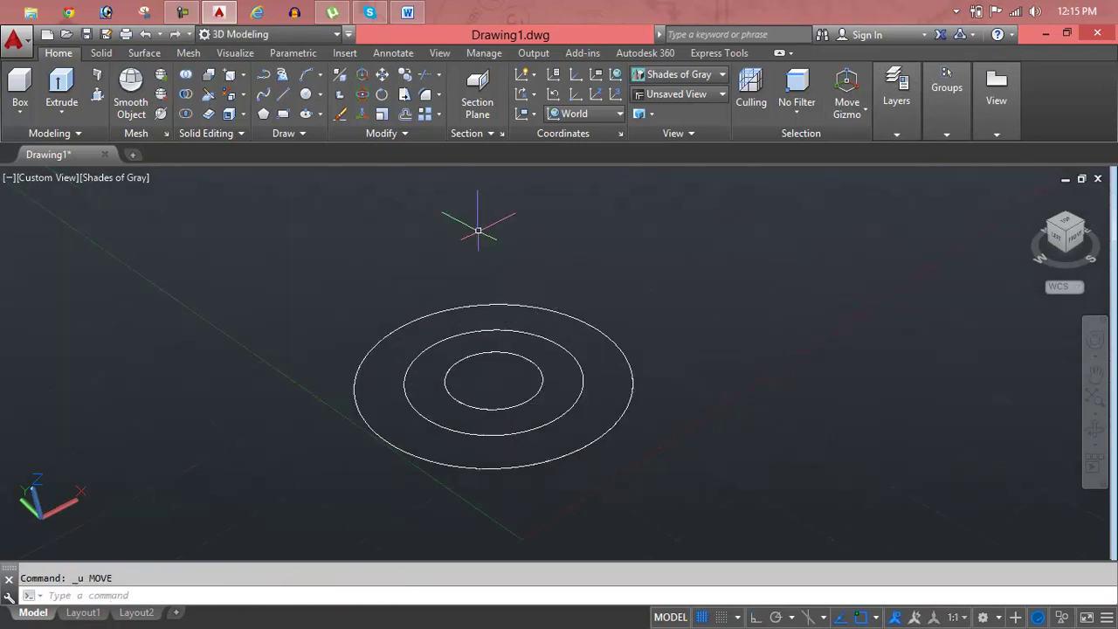
Move the outer circle straight up along Z with Ortho on, then undo that placement.
text(m)
key(Return)
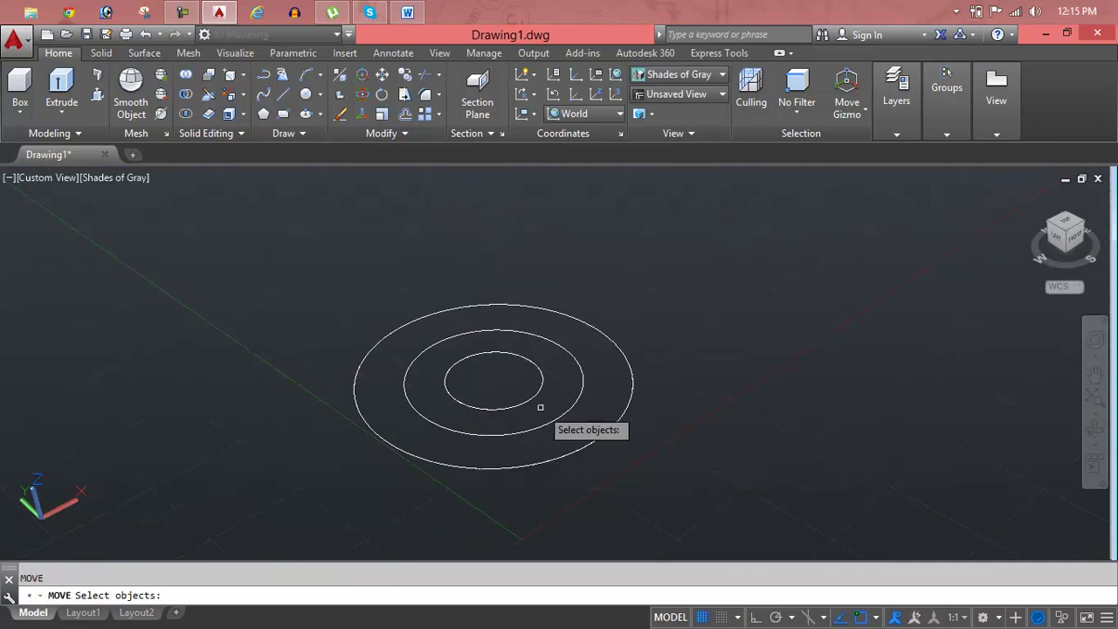
click(551, 453)
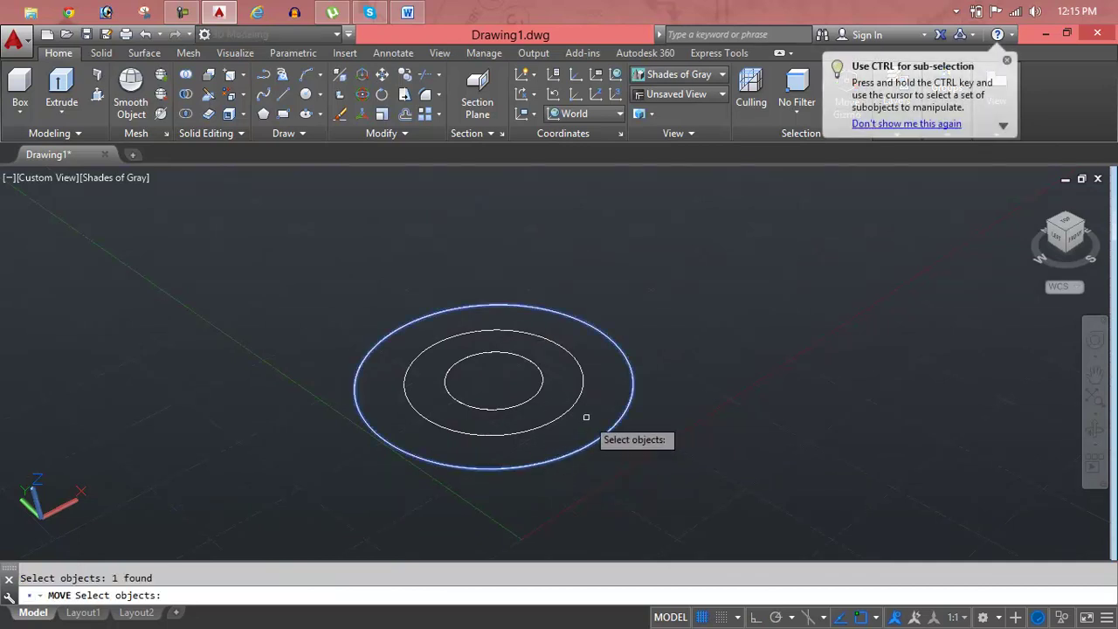
key(Return)
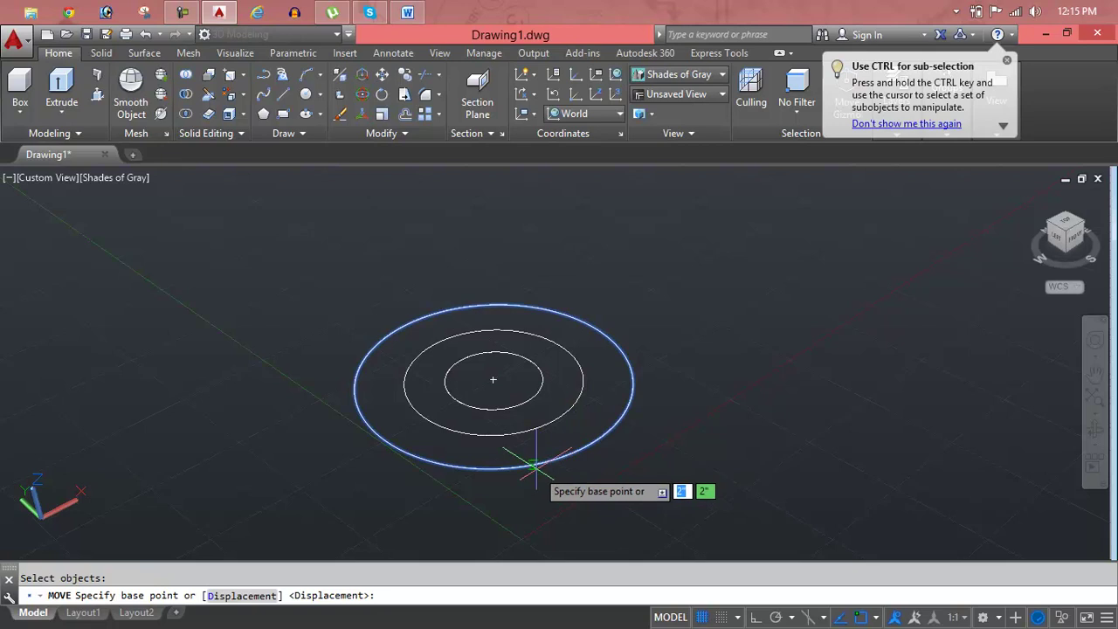
click(535, 469)
scroll(543, 400, down, 3)
scroll(528, 358, down, 2)
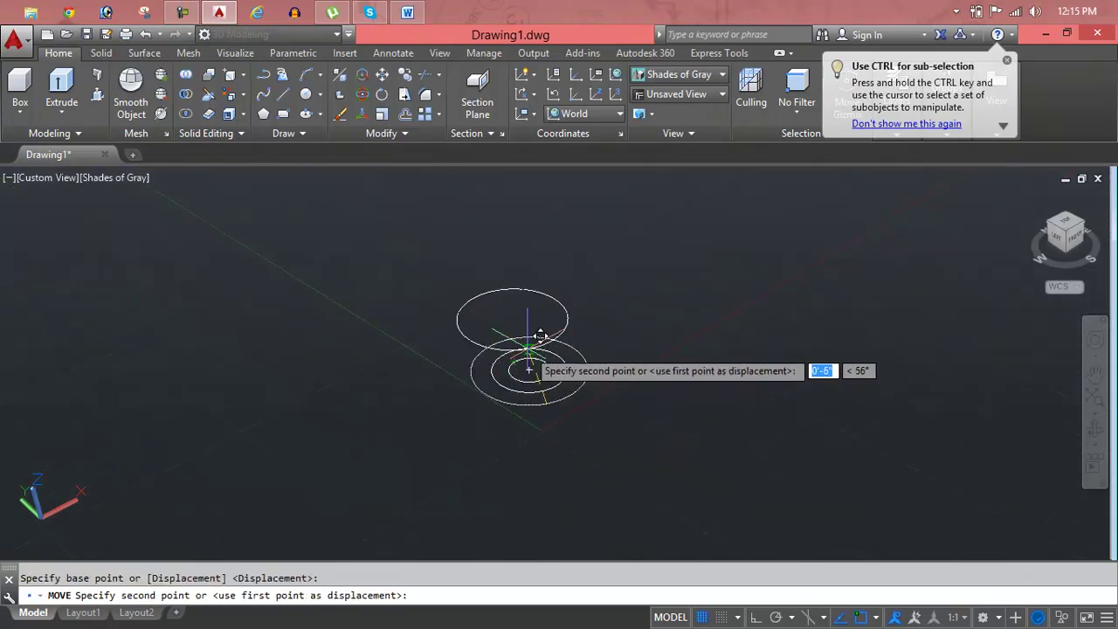
key(F8)
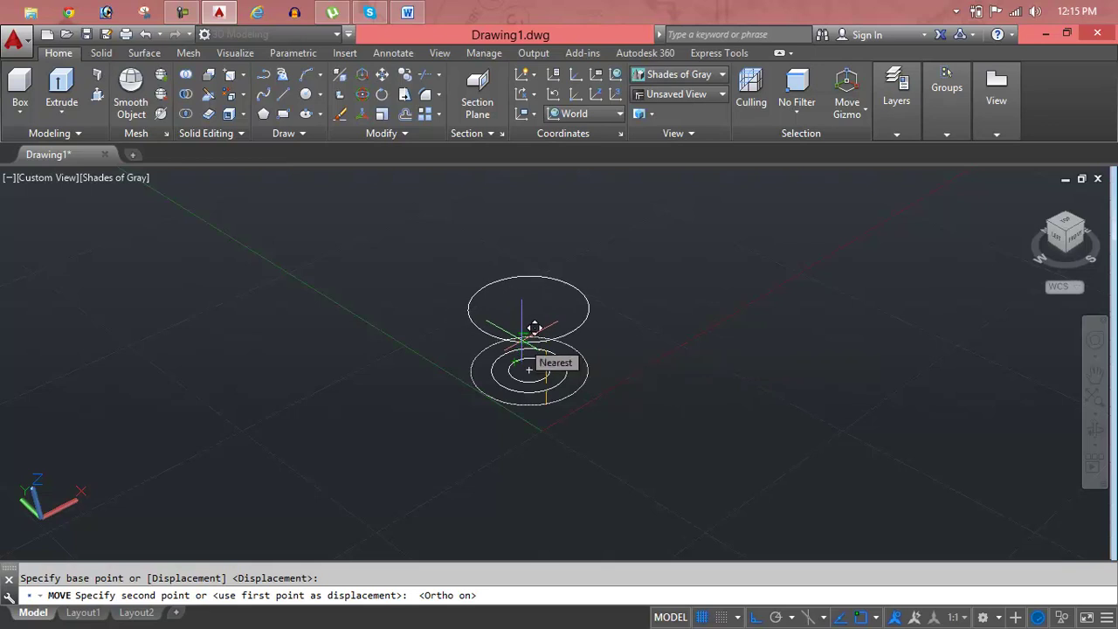
click(534, 328)
key(ctrl+z)
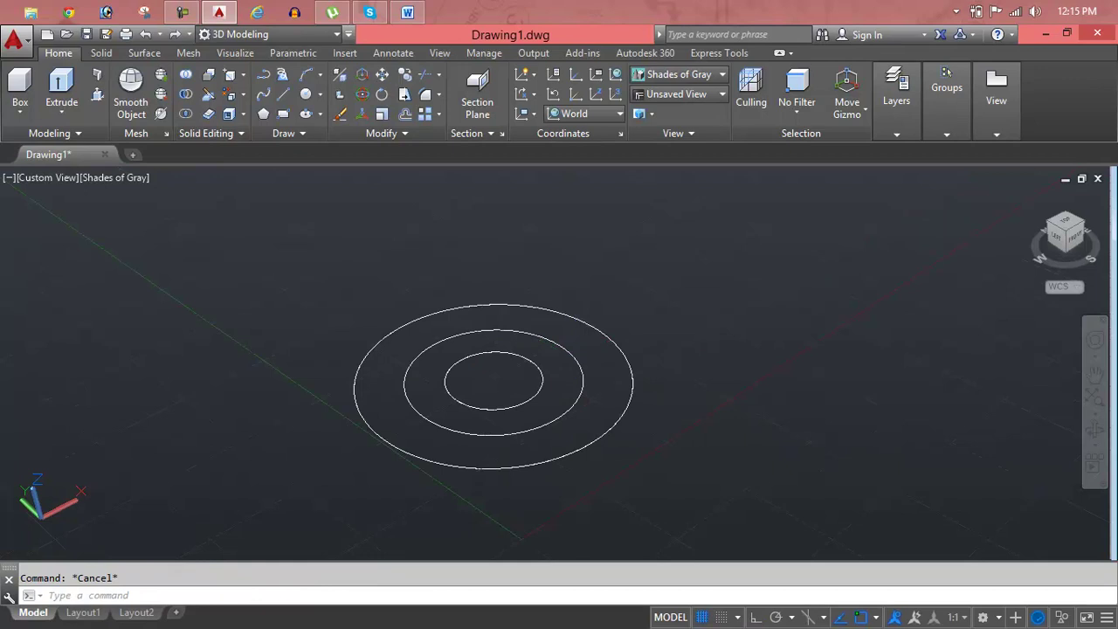
Move the outer circle again, lifting it 0'-6" along +Z above the concentric circles.
text(m)
key(Return)
click(603, 444)
key(Return)
click(604, 434)
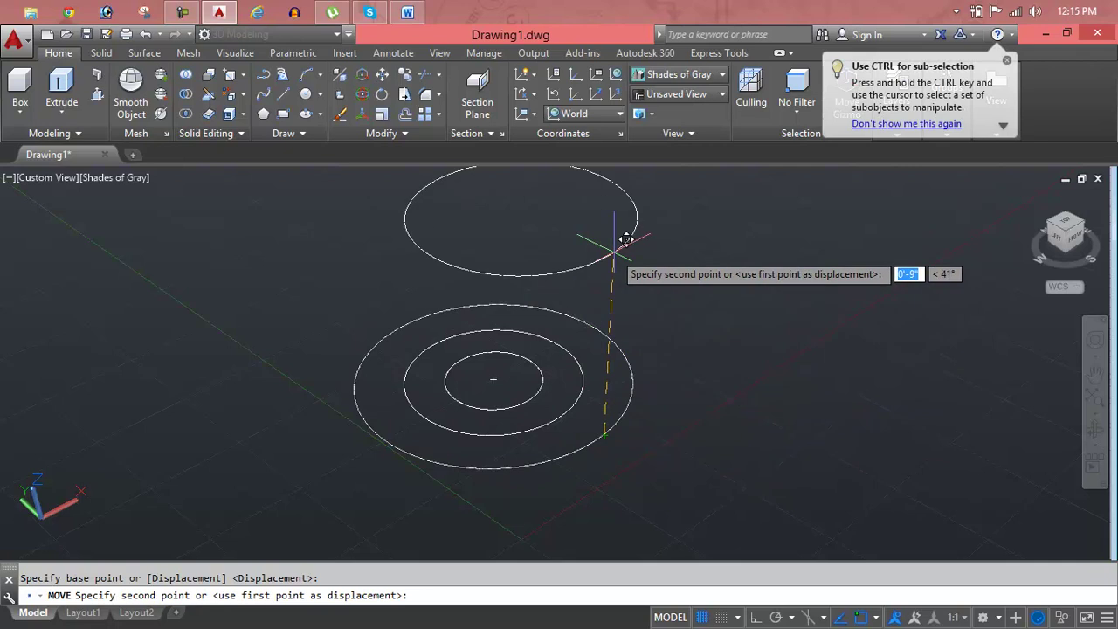
key(F8)
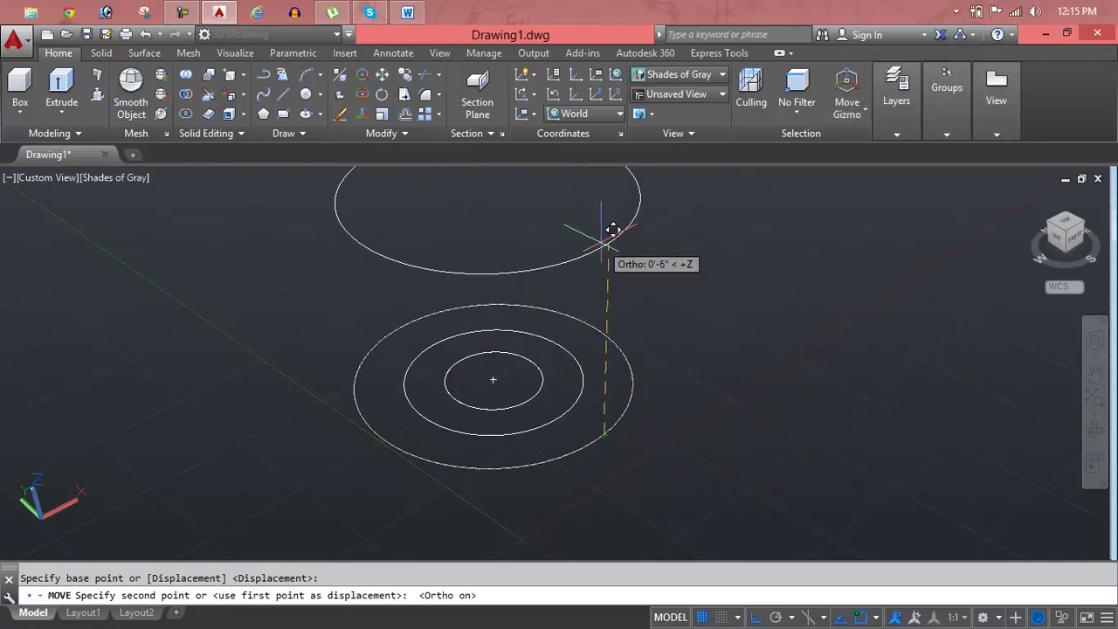
click(599, 242)
scroll(594, 290, down, 2)
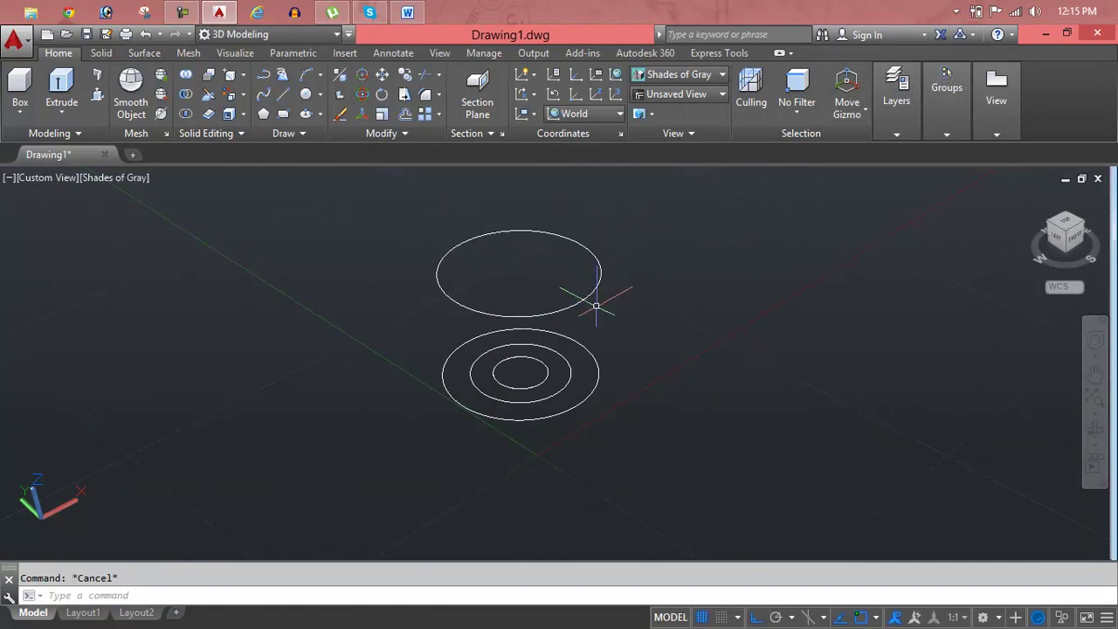
text(m)
key(Return)
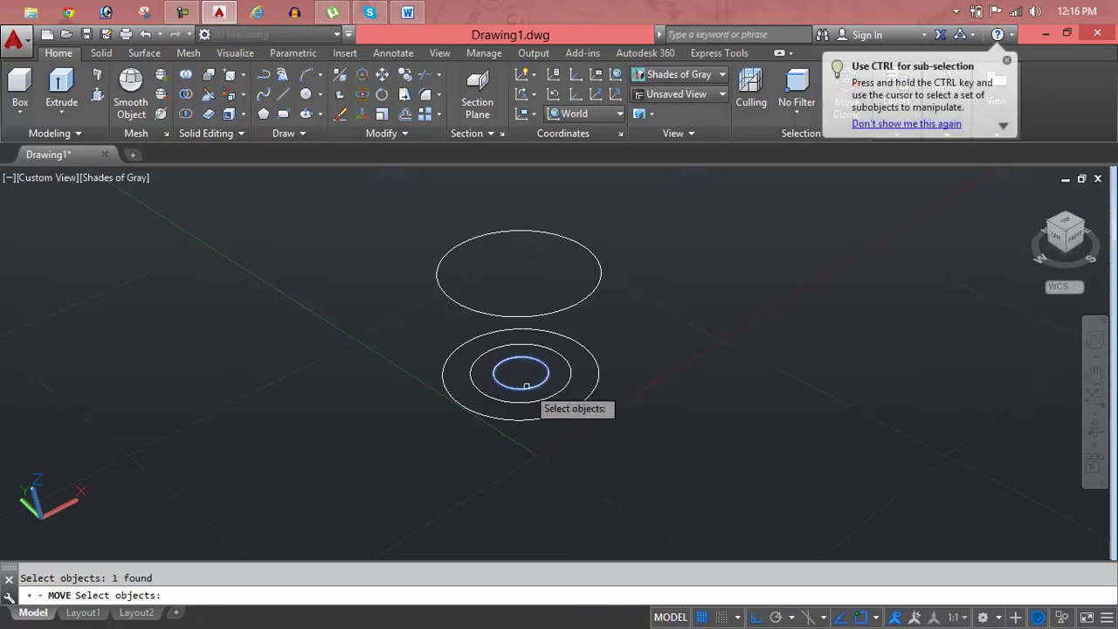
key(Return)
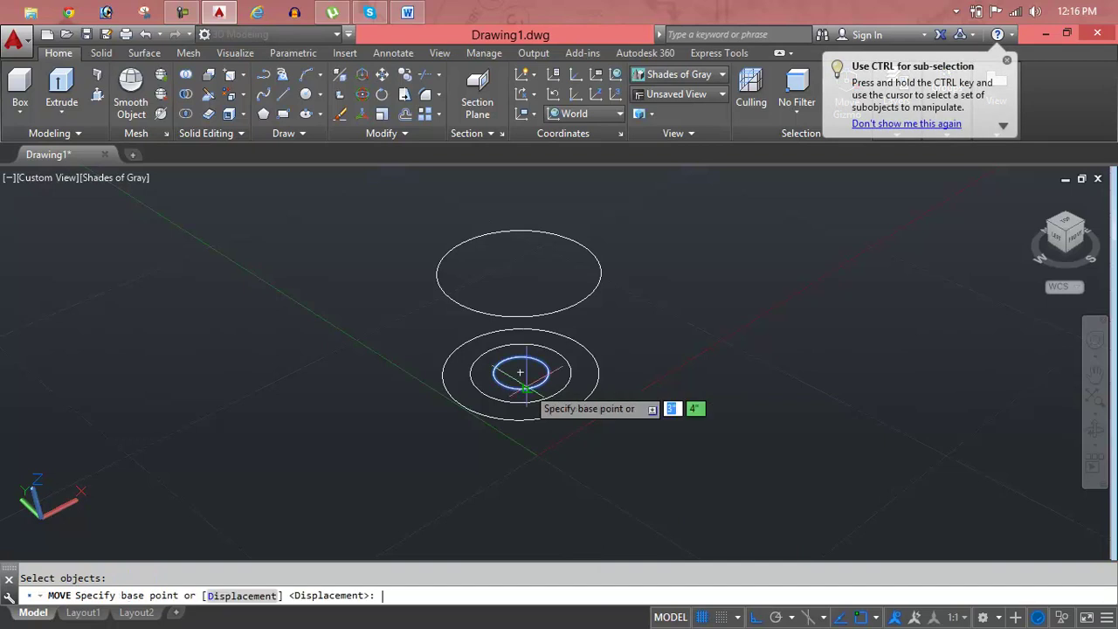
click(520, 373)
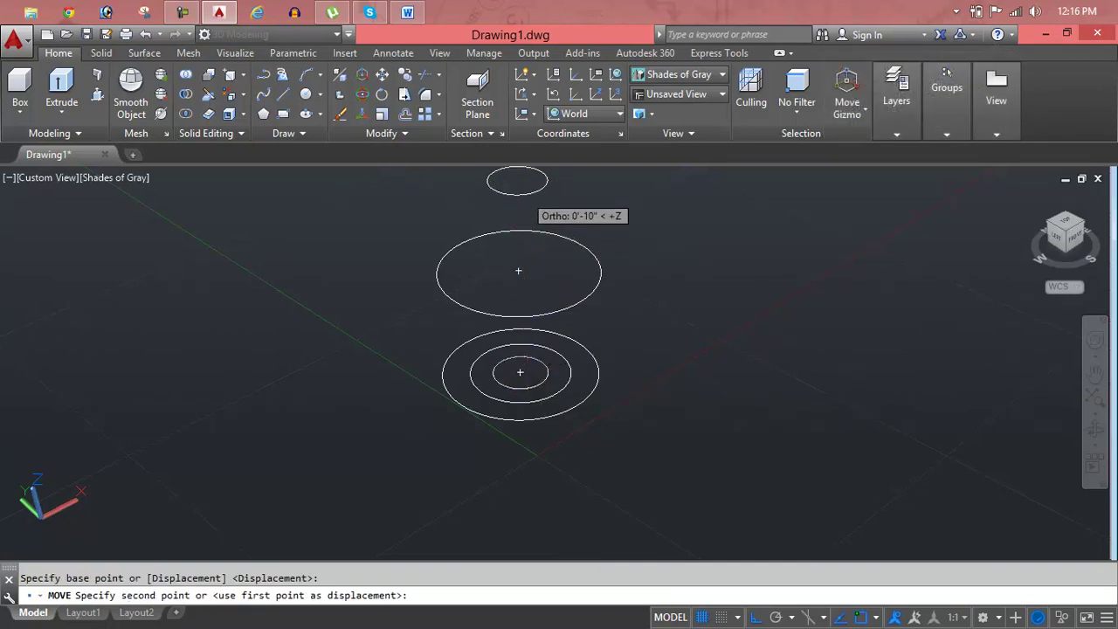
middle_drag(537, 181, 509, 342)
click(510, 296)
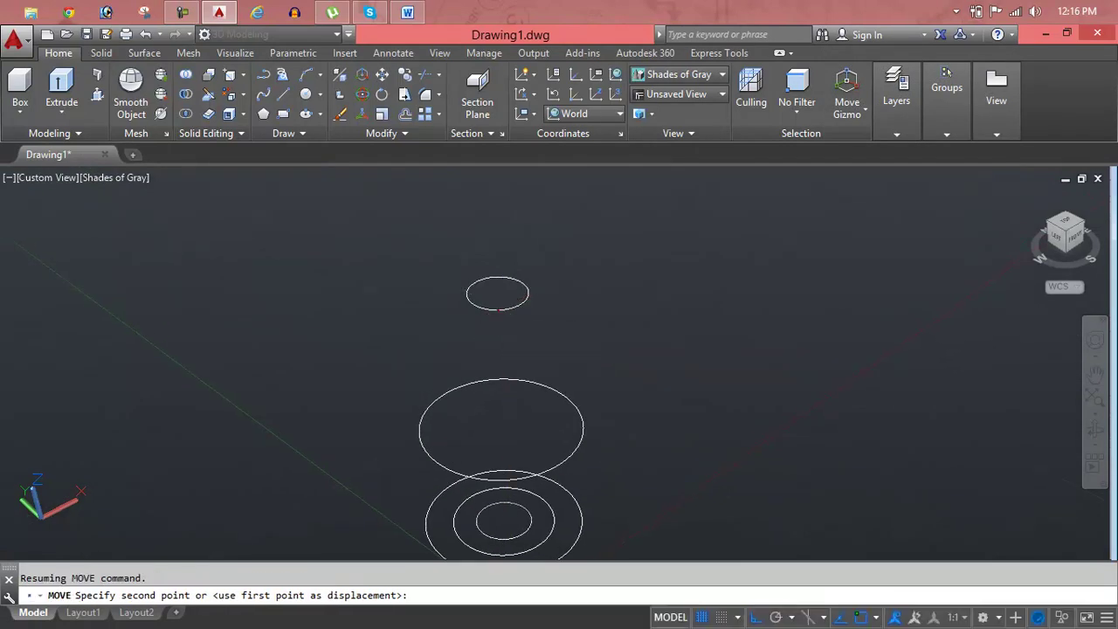
text(m)
key(Return)
click(525, 506)
key(Return)
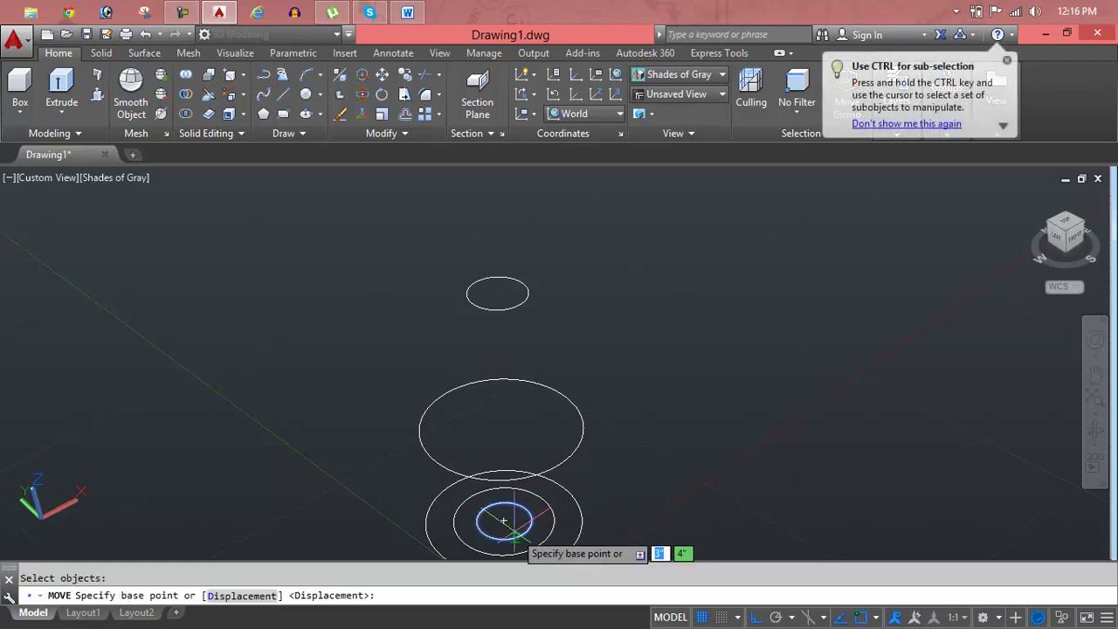
click(504, 521)
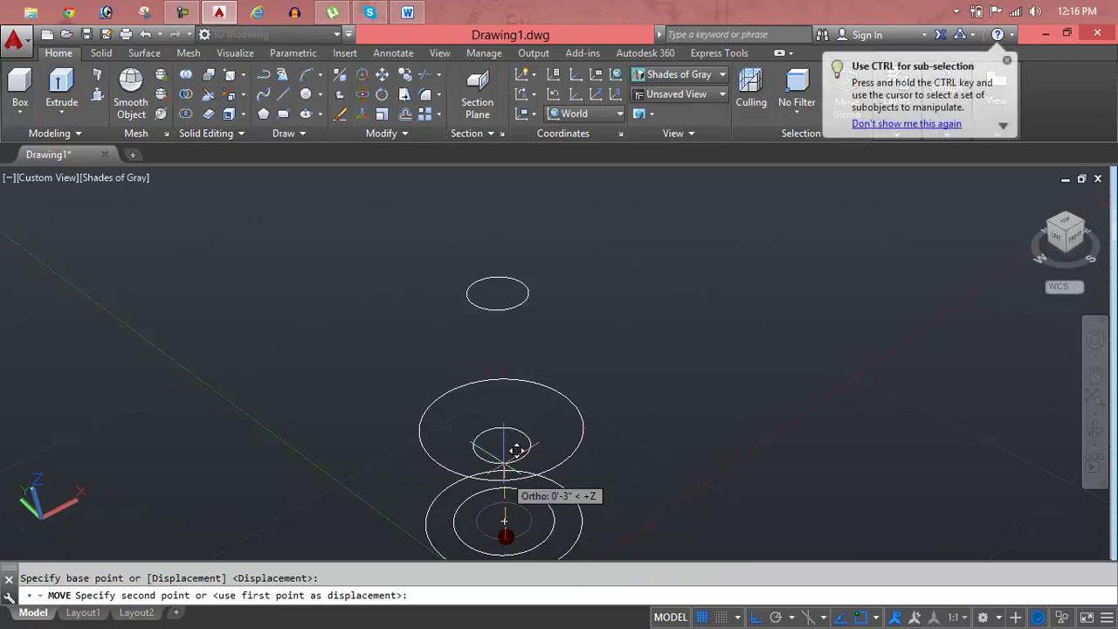
click(476, 317)
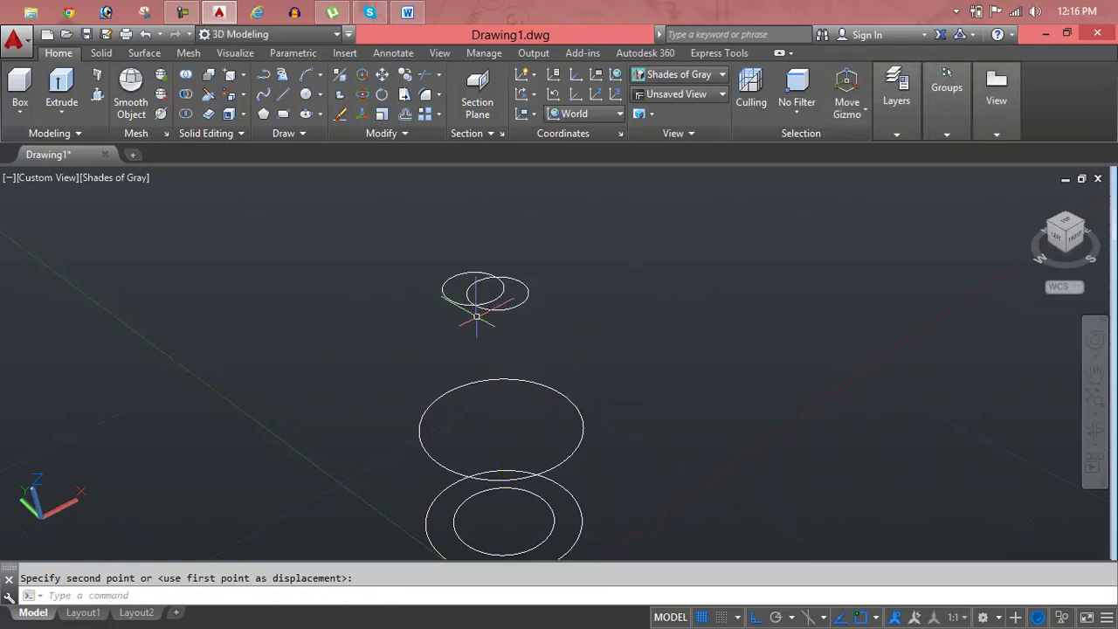
key(ctrl+z)
key(ctrl+z)
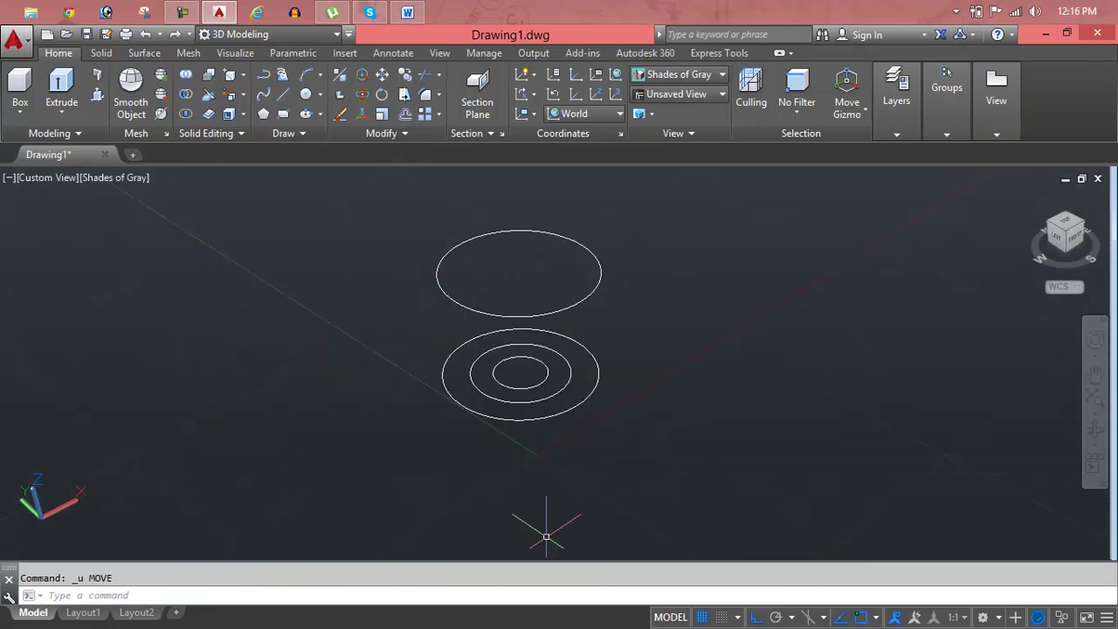
Recenter the view and move the inner circle up above the large floating circle.
middle_drag(532, 405, 528, 494)
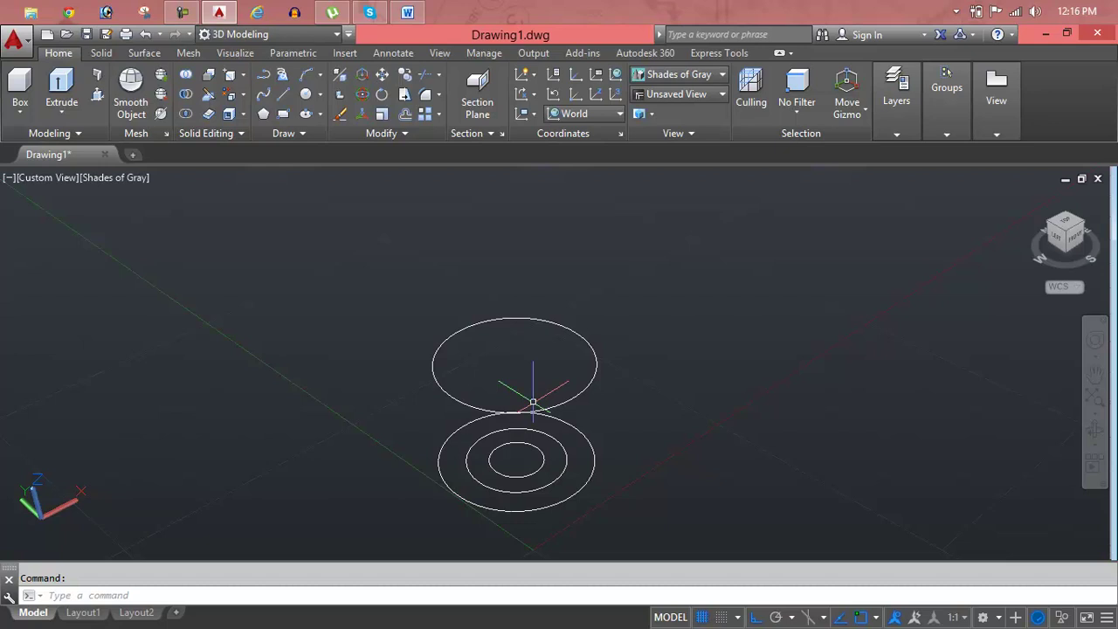
key(ctrl+y)
scroll(532, 400, down, 2)
middle_drag(531, 487, 519, 507)
key(Escape)
text(m)
key(Return)
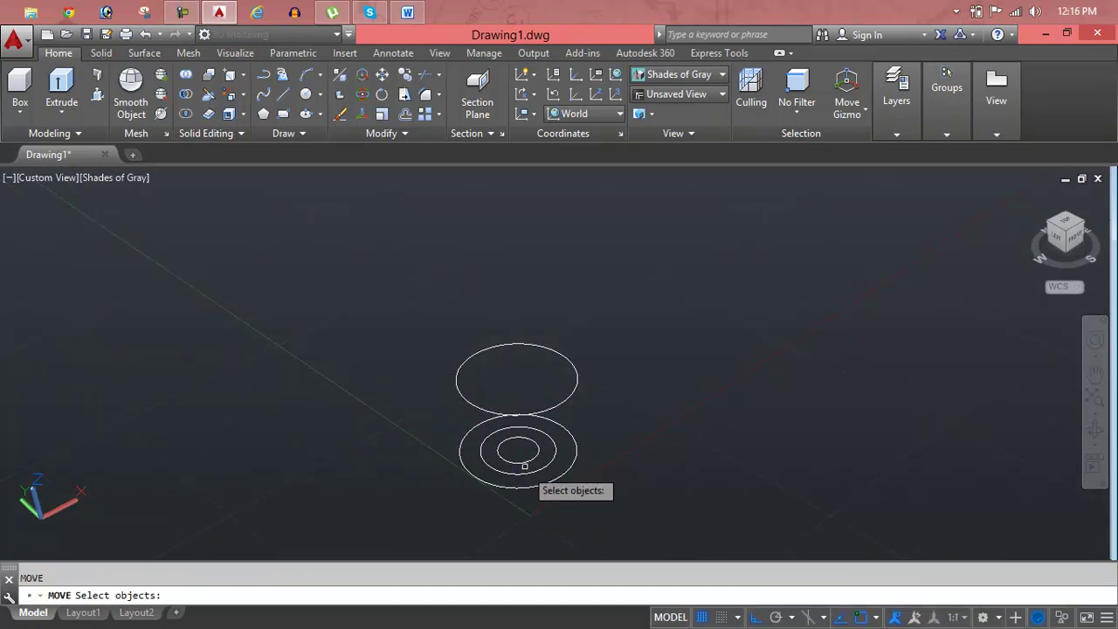
click(525, 460)
key(Return)
click(518, 451)
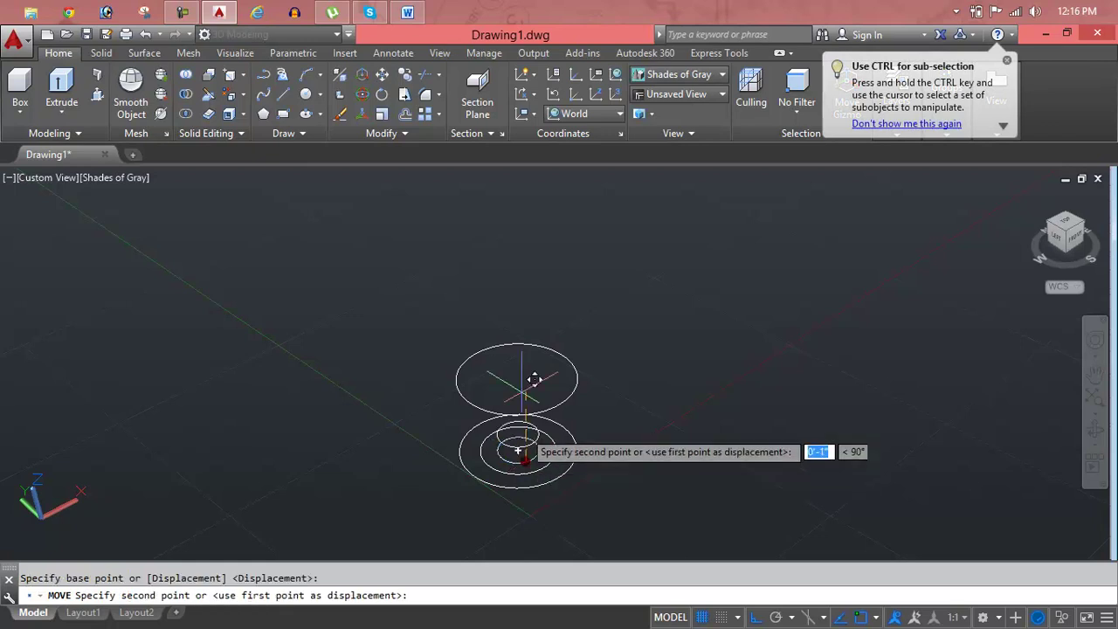
click(516, 292)
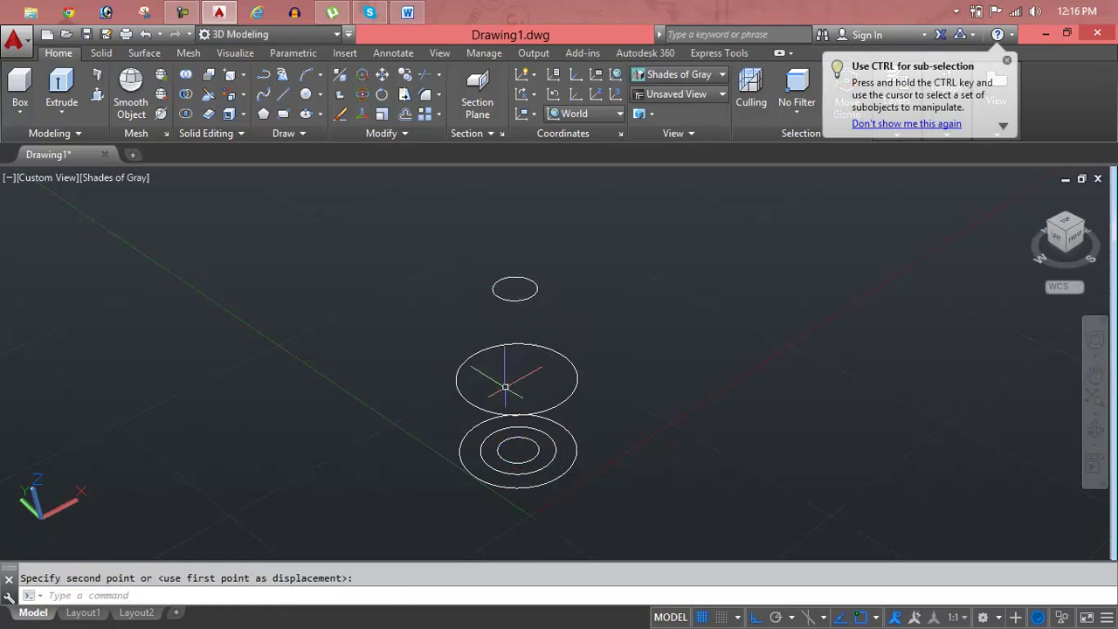
Lift the innermost circle 11 inches along Z from its centre point.
key(Return)
click(529, 460)
key(Return)
click(518, 451)
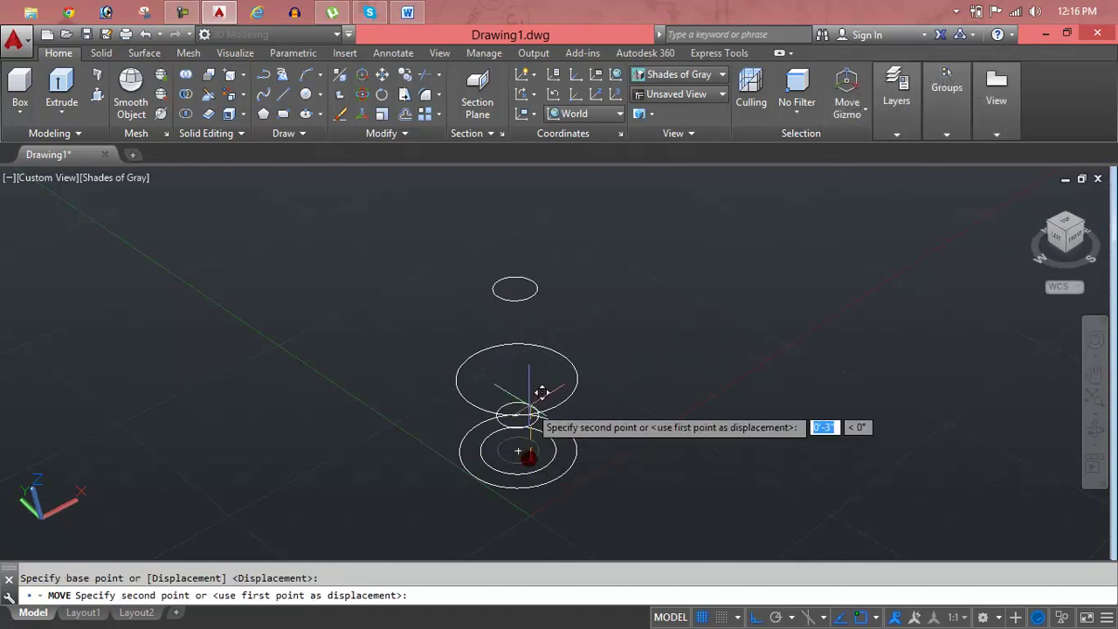
click(583, 304)
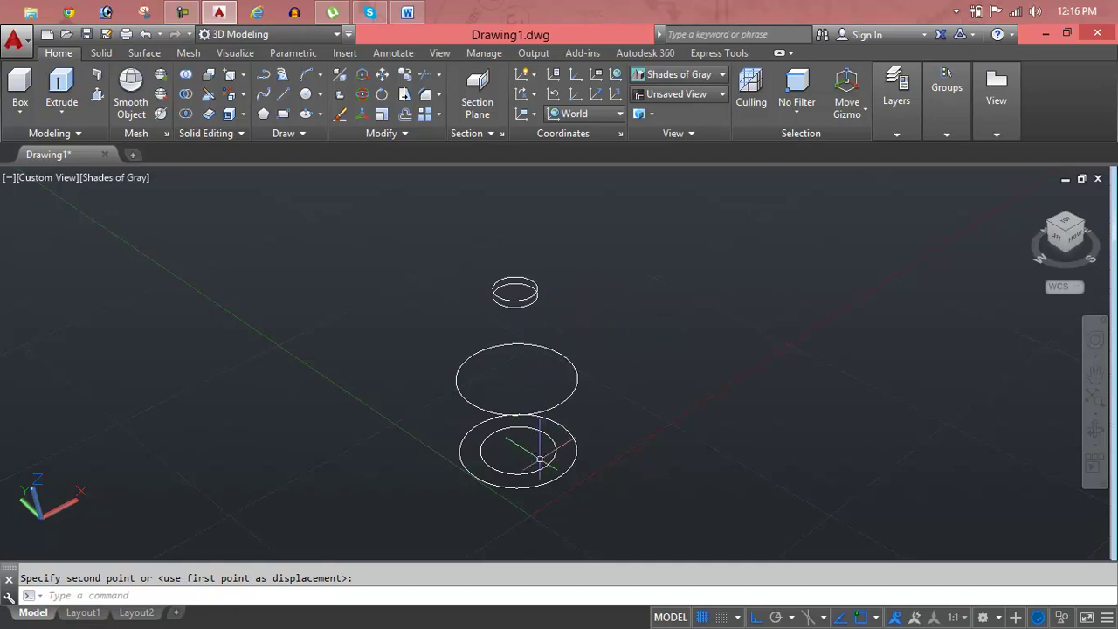
middle_drag(537, 473, 533, 407)
key(Escape)
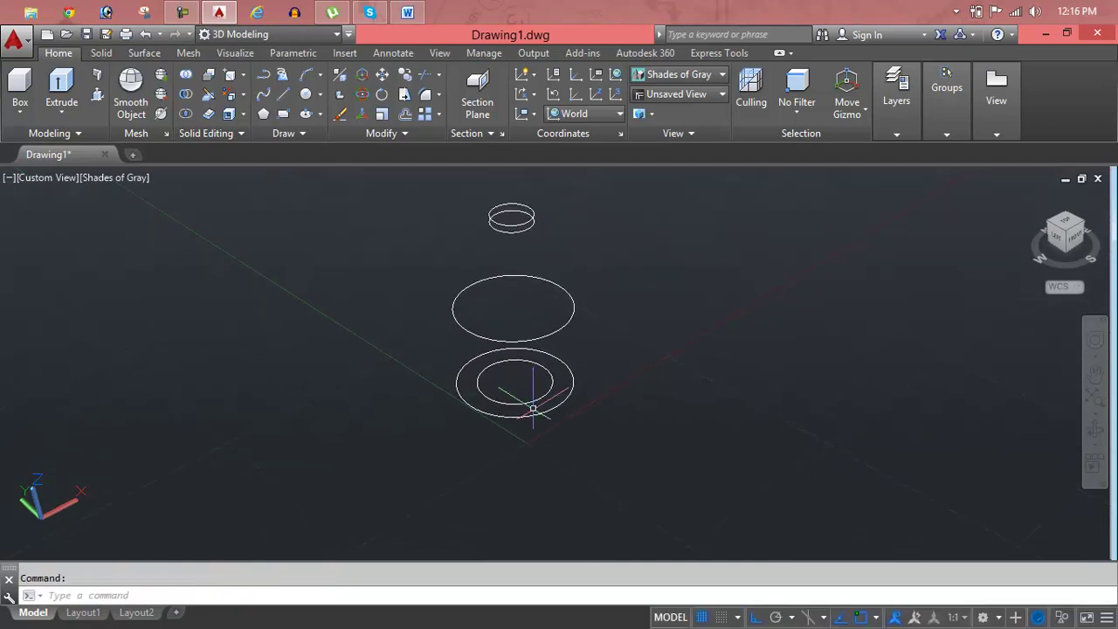
Raise the remaining outer ring slightly along Z and frame the stacked circles.
text(m)
key(Return)
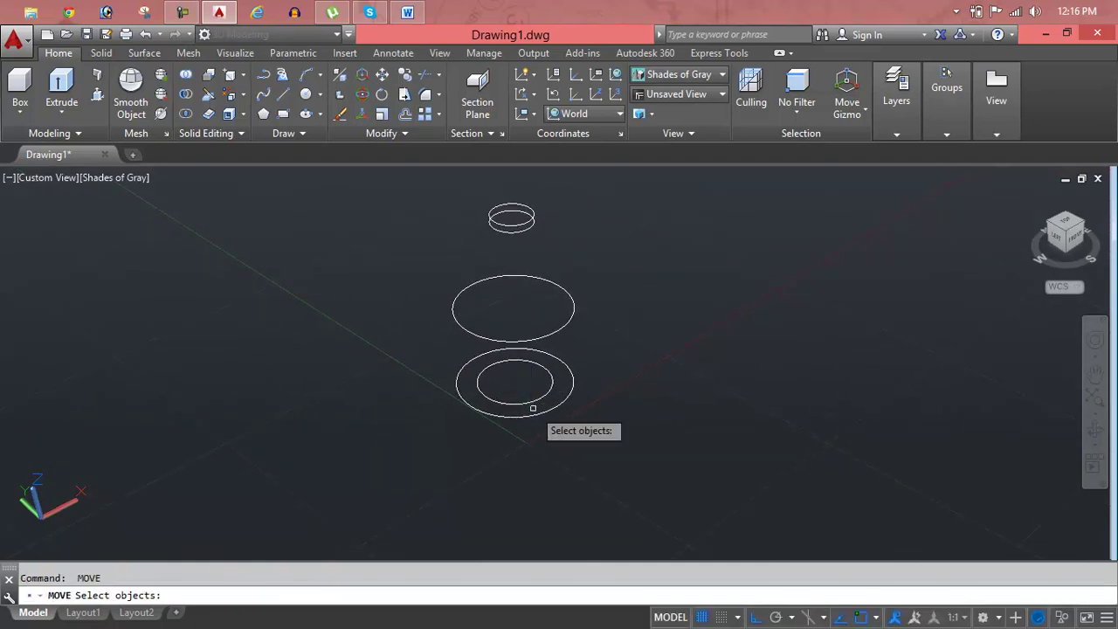
click(543, 412)
key(Return)
click(545, 411)
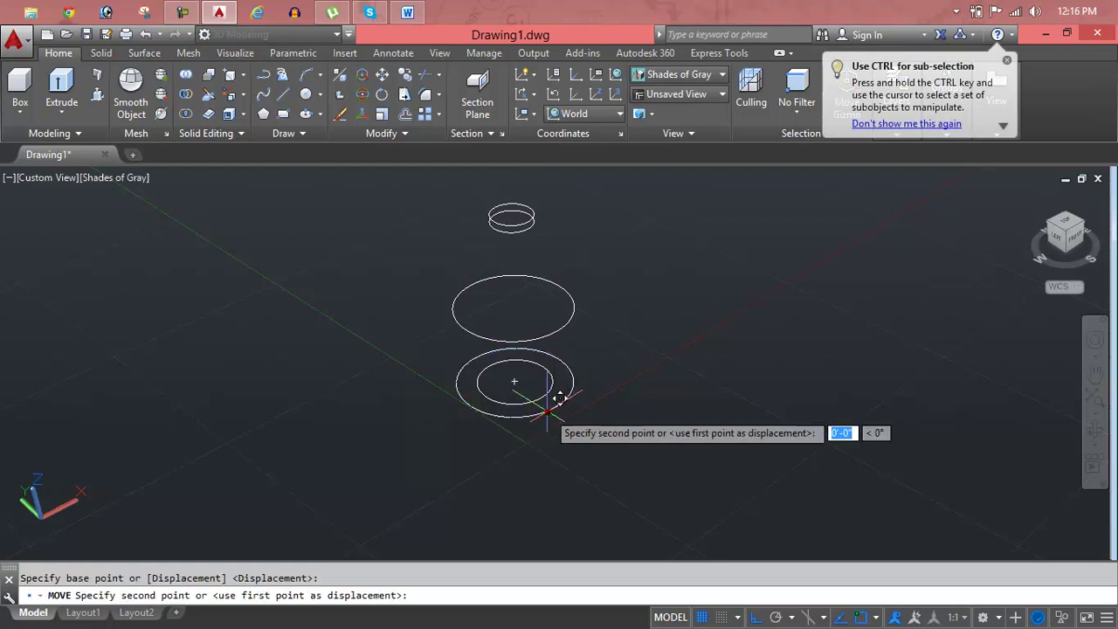
click(545, 363)
middle_drag(544, 400, 489, 445)
scroll(490, 444, up, 2)
scroll(553, 368, up, 2)
mouse_move(510, 362)
middle_down()
mouse_move(441, 489)
mouse_move(514, 329)
middle_up()
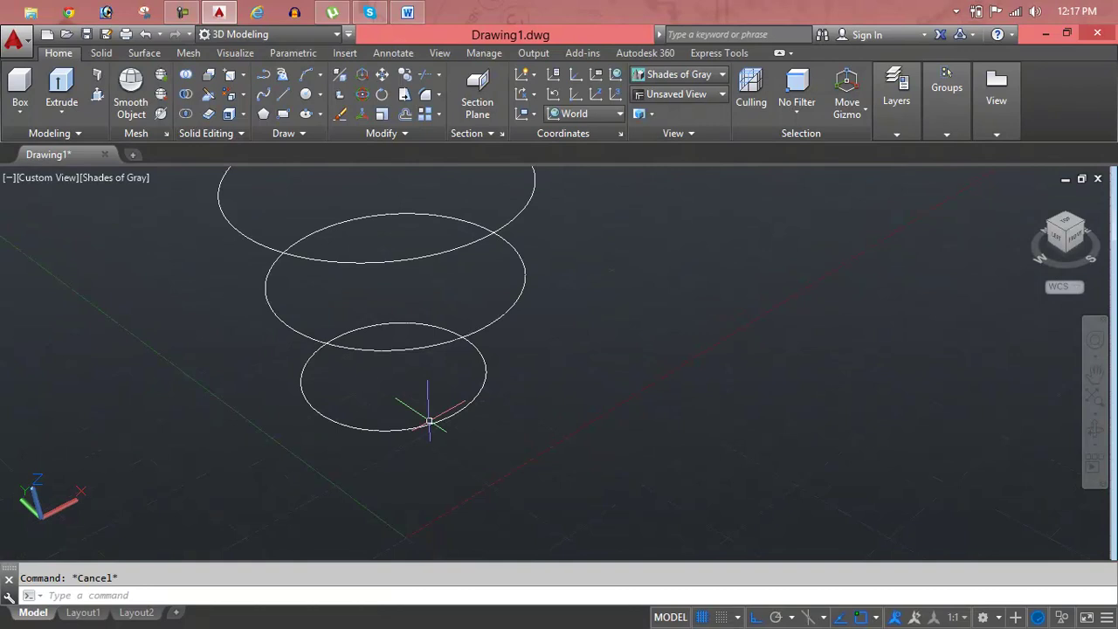
text(m)
Shift the lower ground circle a tiny distance with Move.
key(Return)
click(429, 425)
key(Return)
click(434, 421)
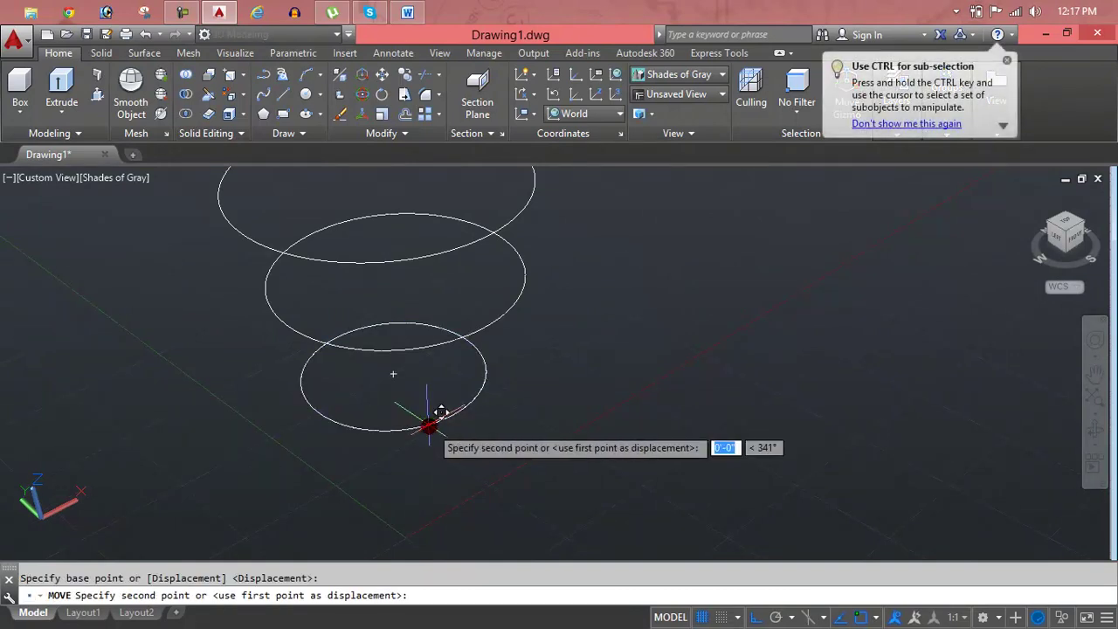
click(432, 417)
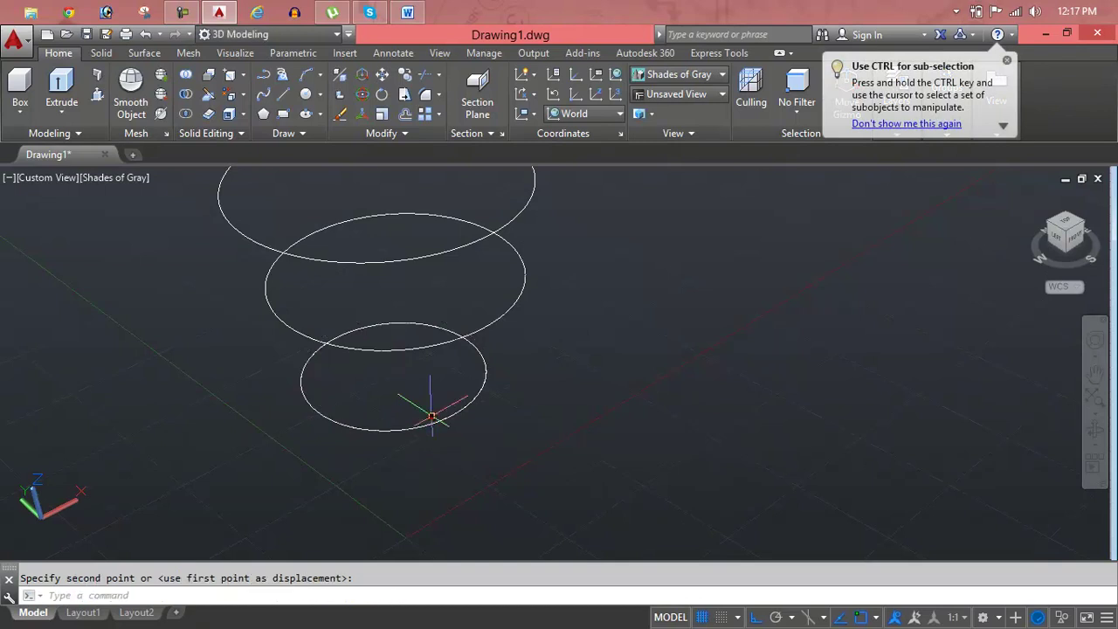
Move the lower circle slightly higher along Z, then pan to recentre all circles.
text(m)
key(Return)
click(432, 423)
key(Return)
click(444, 410)
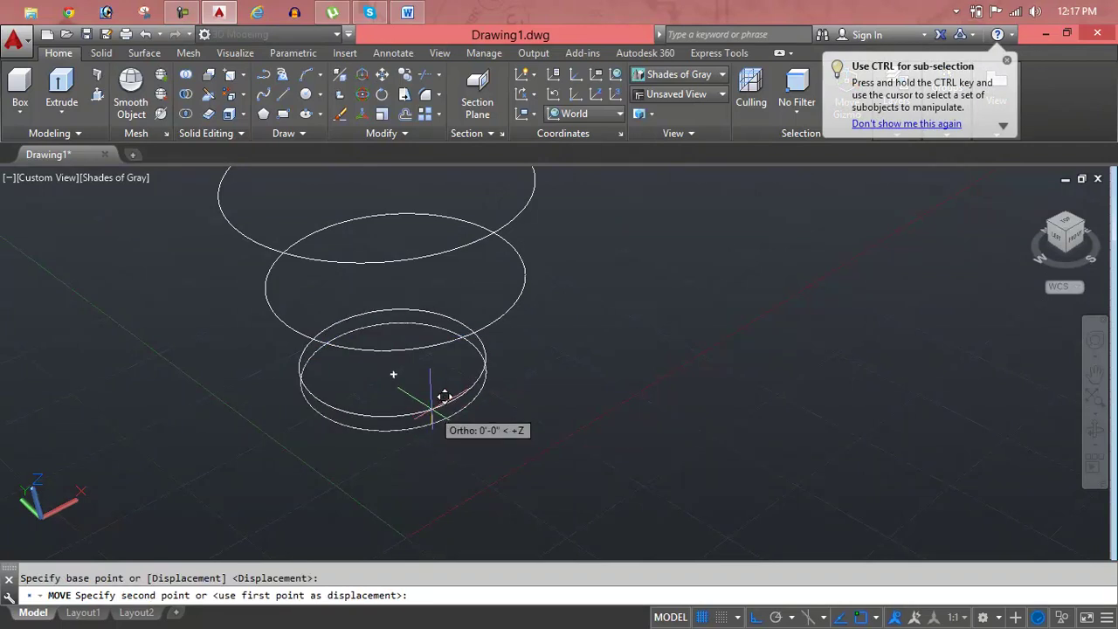
click(444, 399)
scroll(449, 404, down, 2)
middle_drag(457, 411, 575, 510)
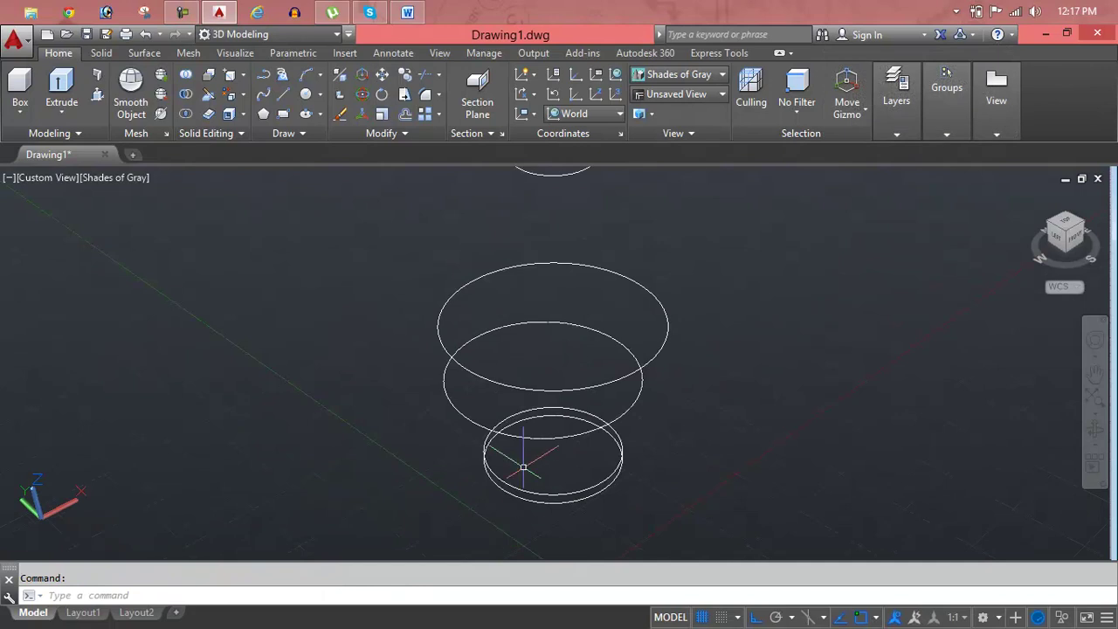
scroll(515, 463, down, 1)
middle_drag(522, 469, 497, 491)
key(Escape)
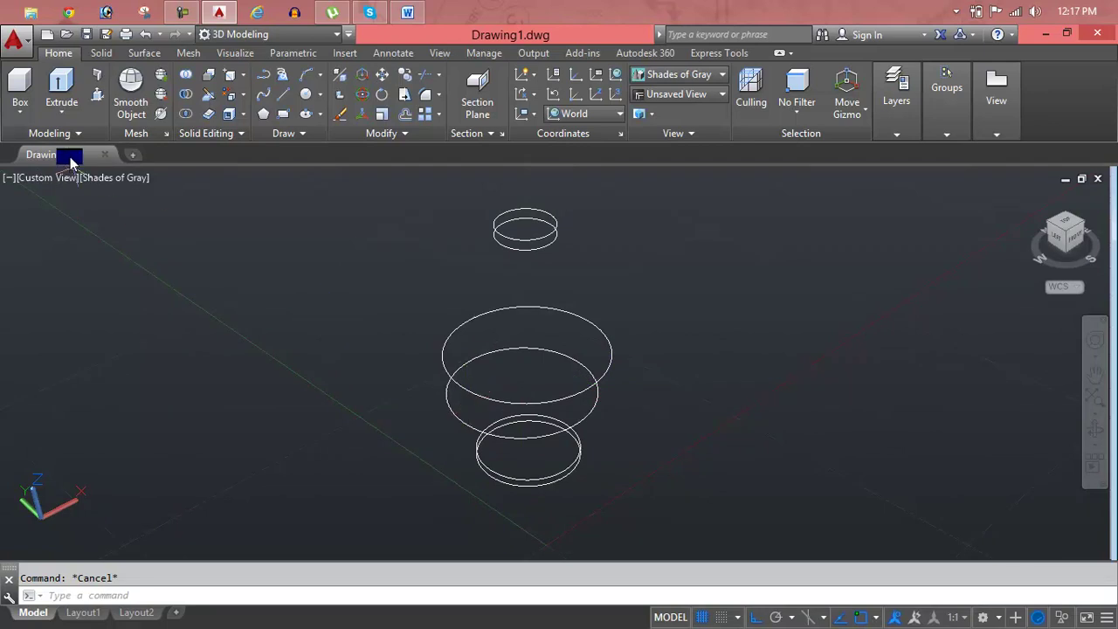
Try lofting through the five stacked circles as cross sections only, which fails.
click(59, 125)
click(58, 175)
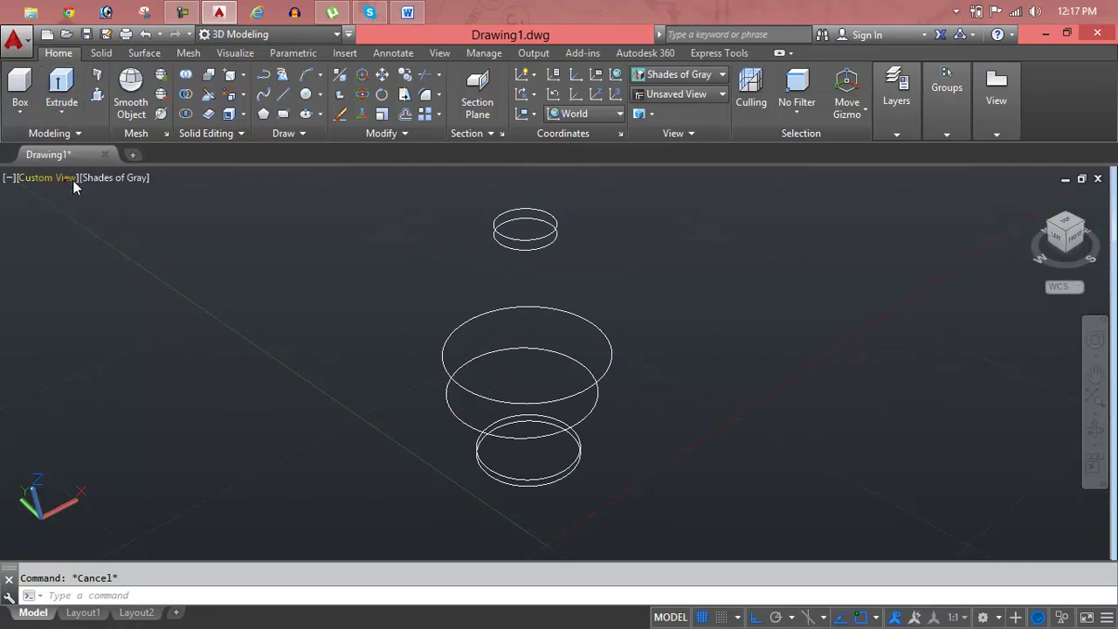
scroll(556, 503, up, 2)
scroll(559, 503, up, 1)
middle_drag(560, 503, 561, 354)
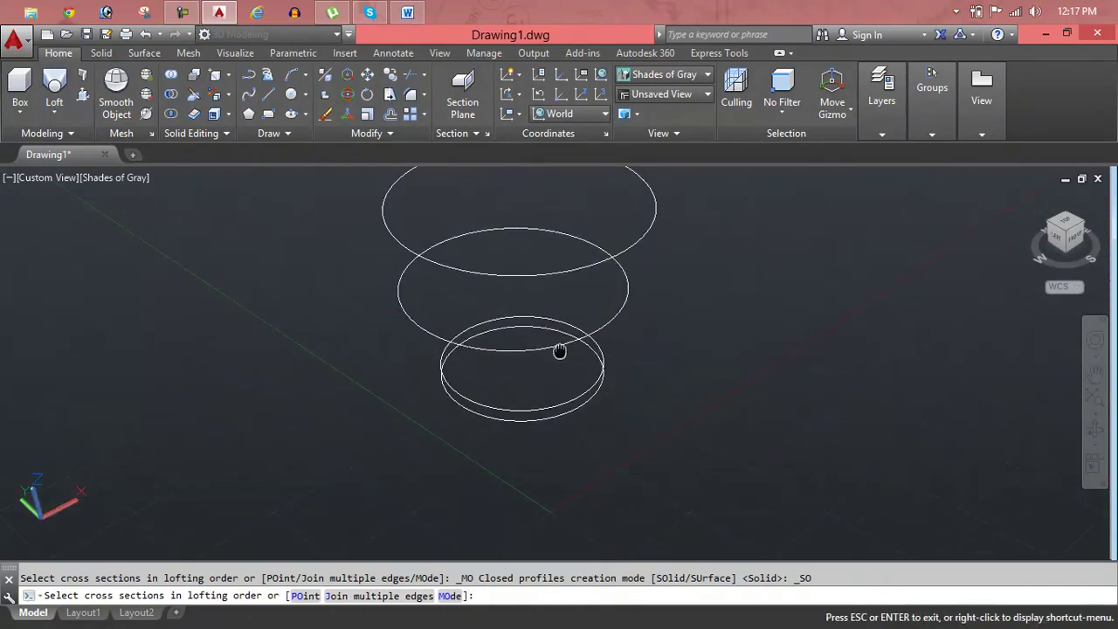
click(563, 413)
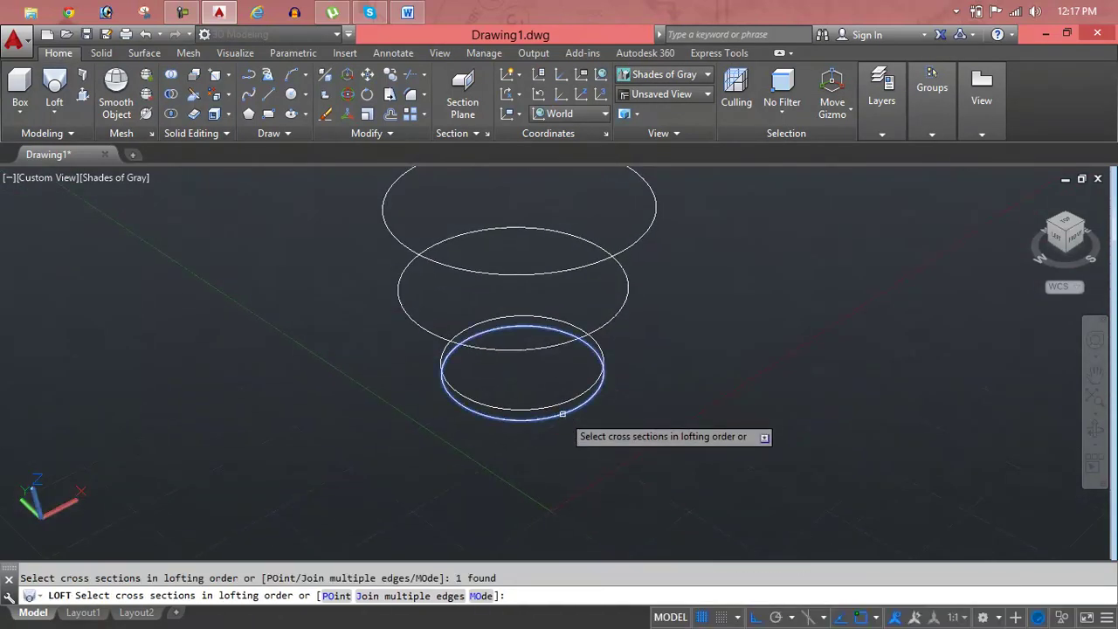
click(558, 407)
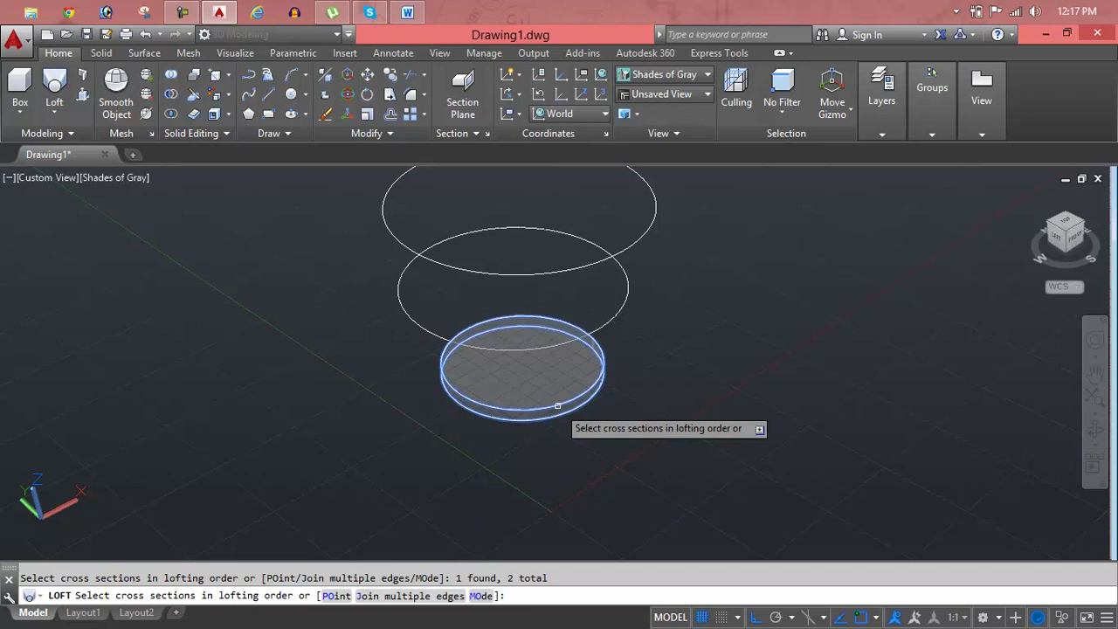
click(555, 345)
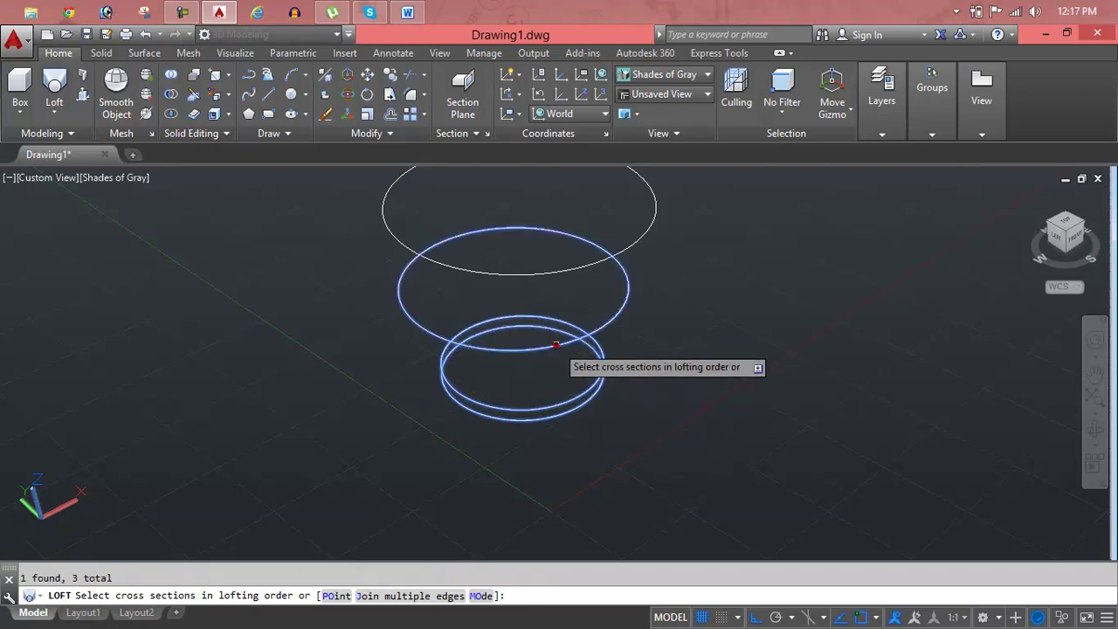
click(559, 272)
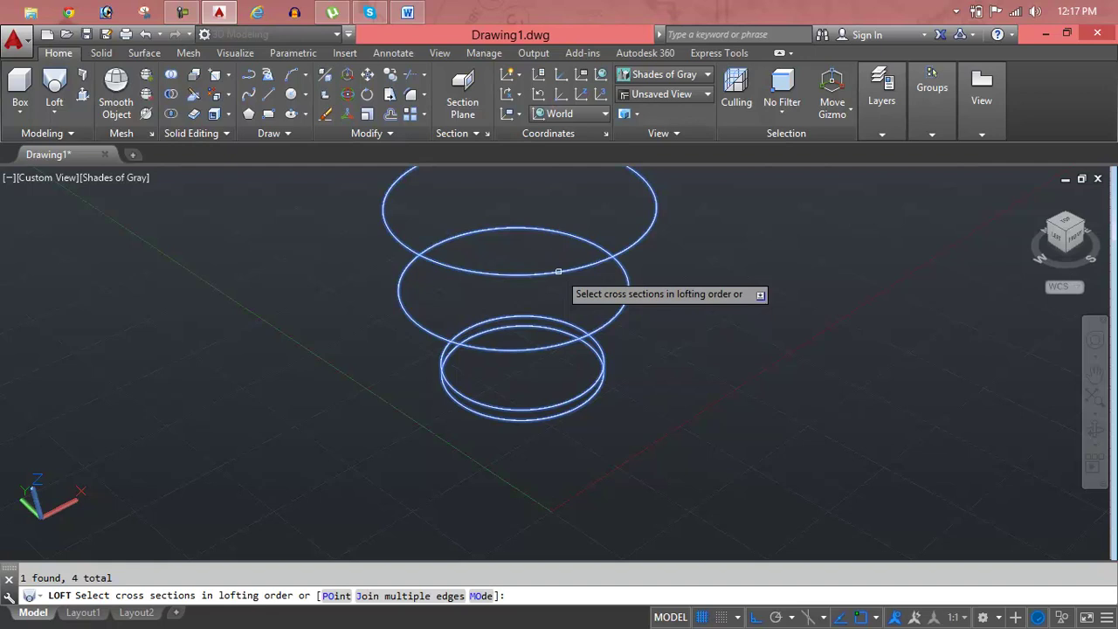
shift+middle_drag(558, 272, 586, 537)
click(552, 321)
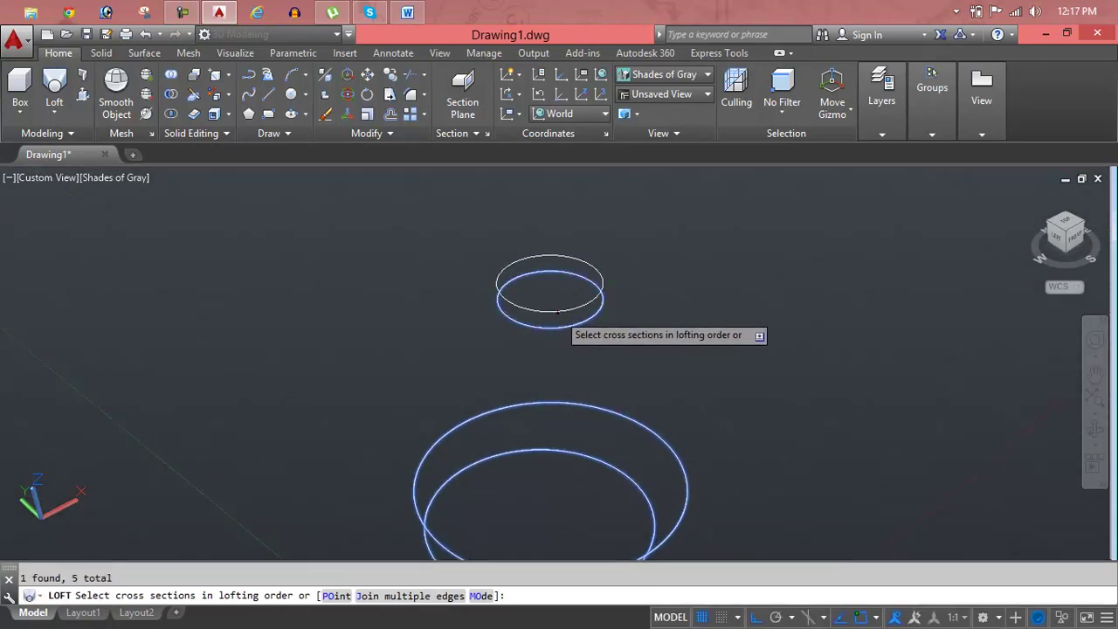
key(Return)
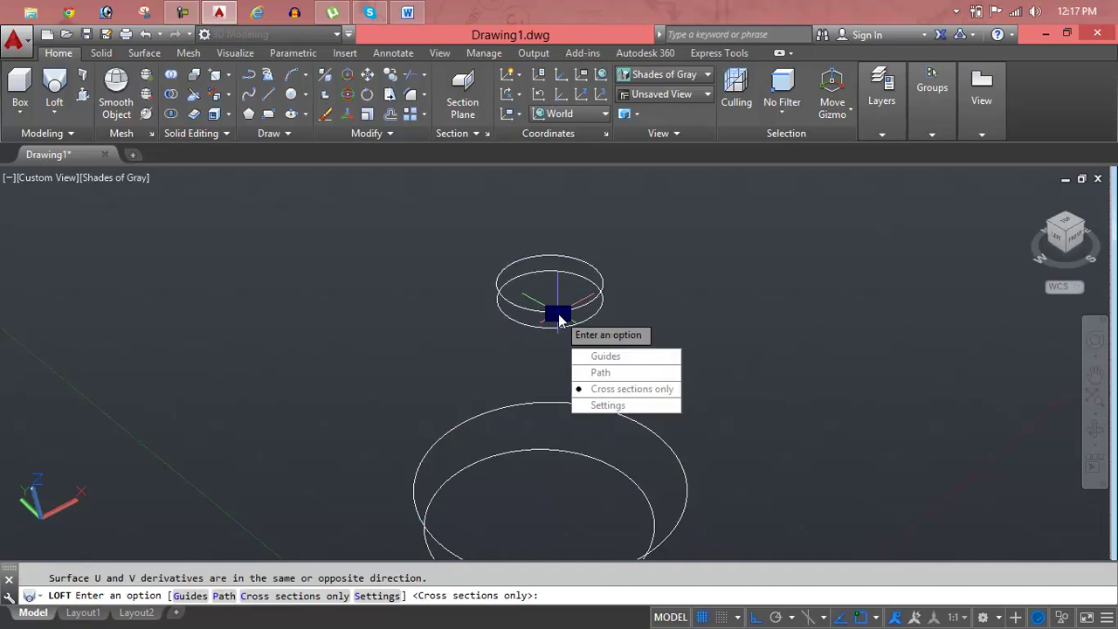
key(Return)
Delete the lower of the two large middle circles.
scroll(579, 369, down, 3)
middle_drag(582, 417, 602, 332)
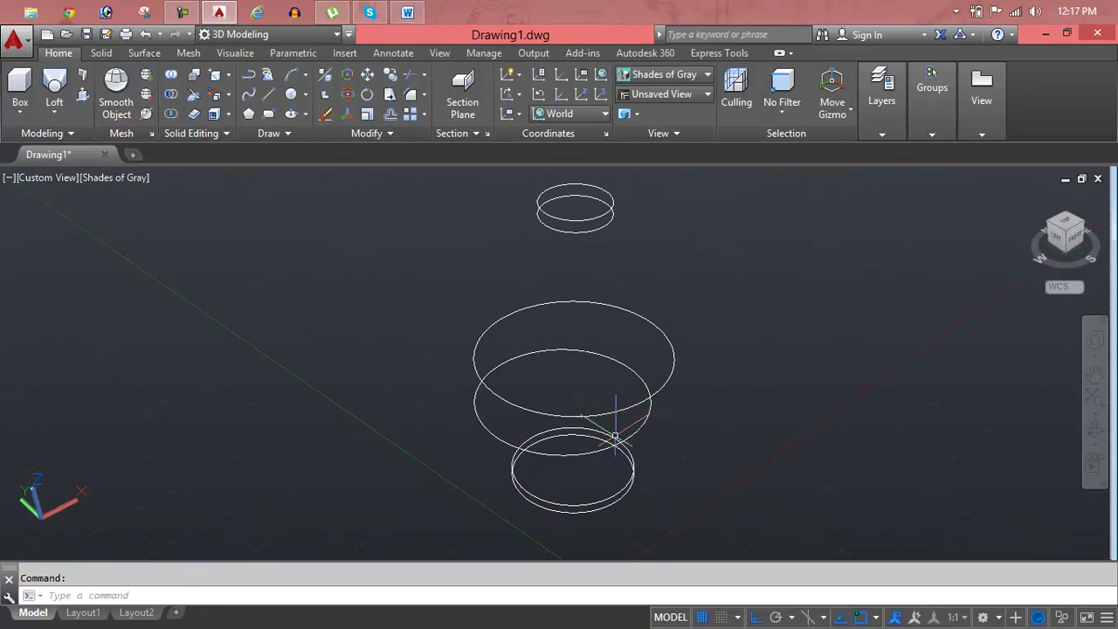
click(602, 448)
key(Delete)
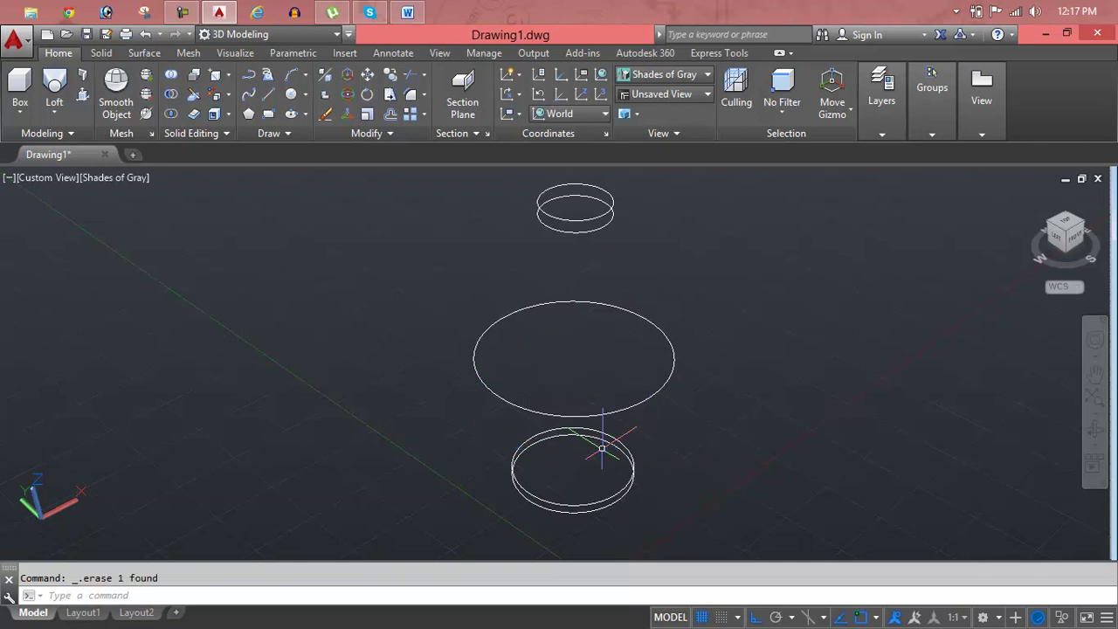
key(Escape)
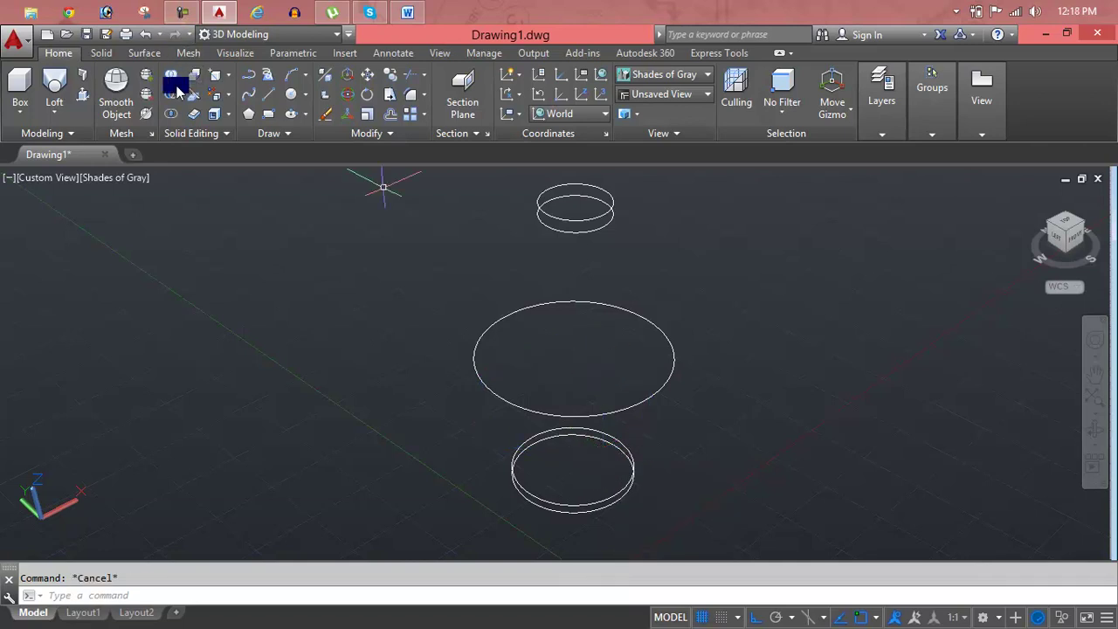
Loft the five circles from bottom to top, cross sections only, into a vase solid.
click(63, 103)
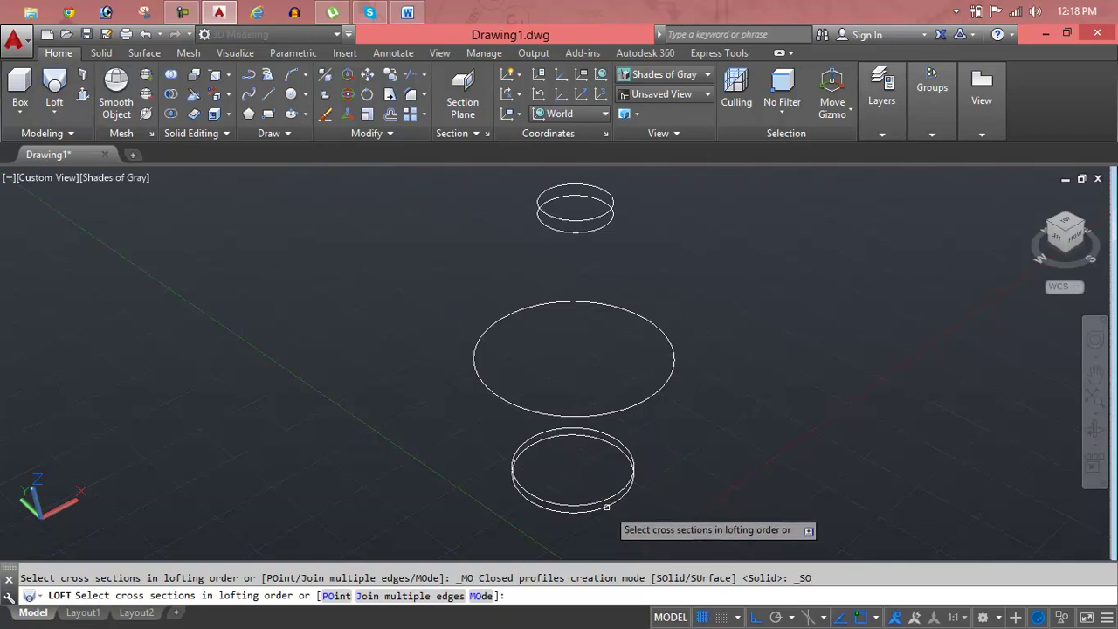
click(603, 498)
click(603, 496)
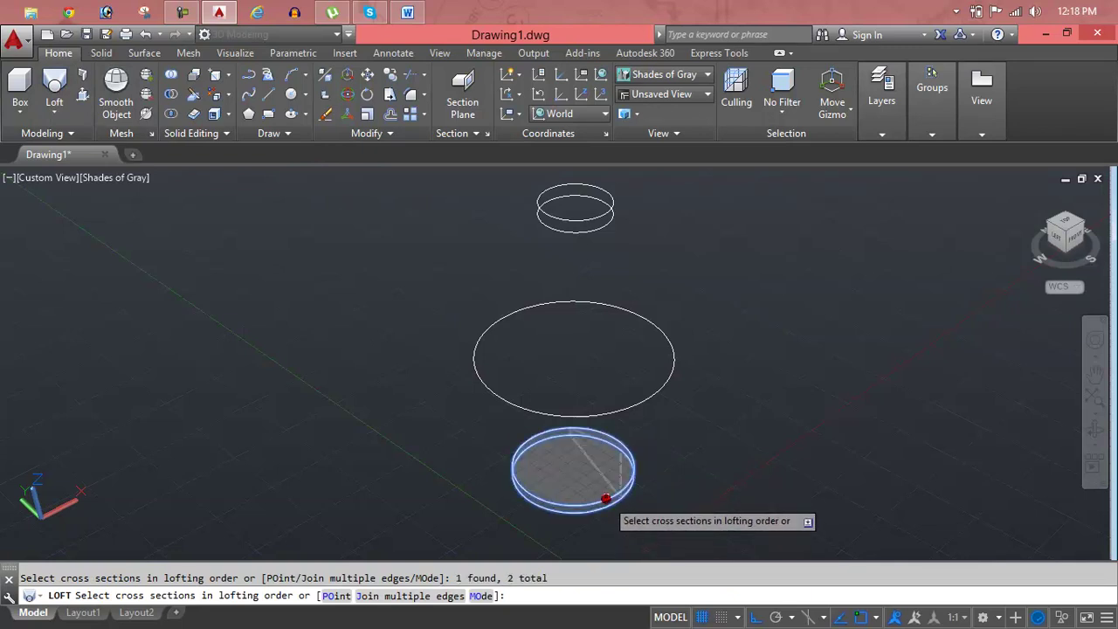
click(590, 417)
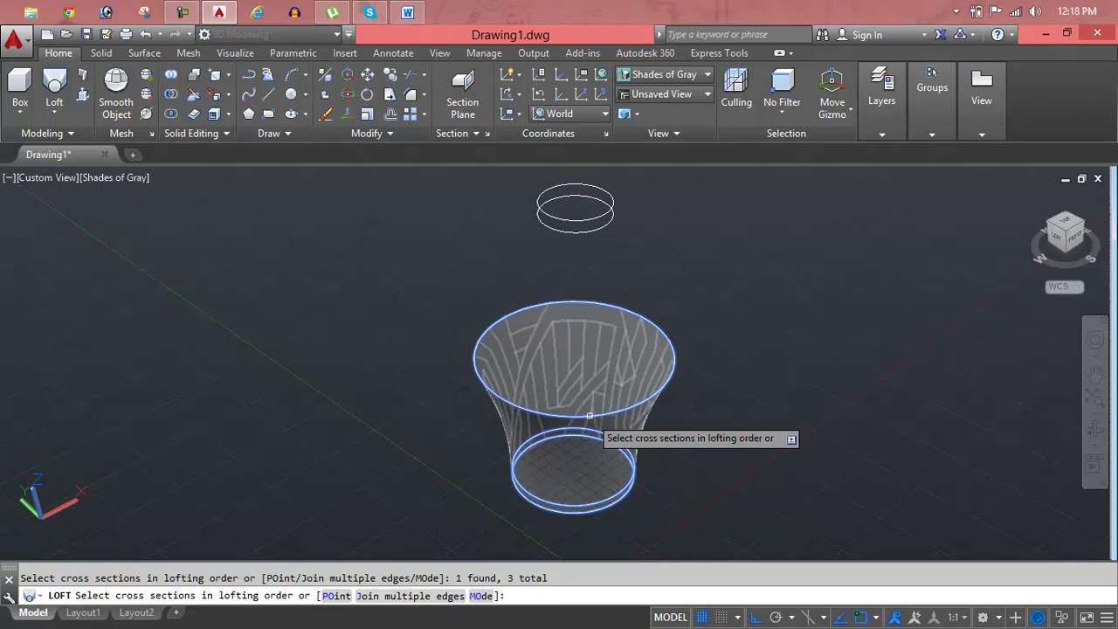
click(574, 232)
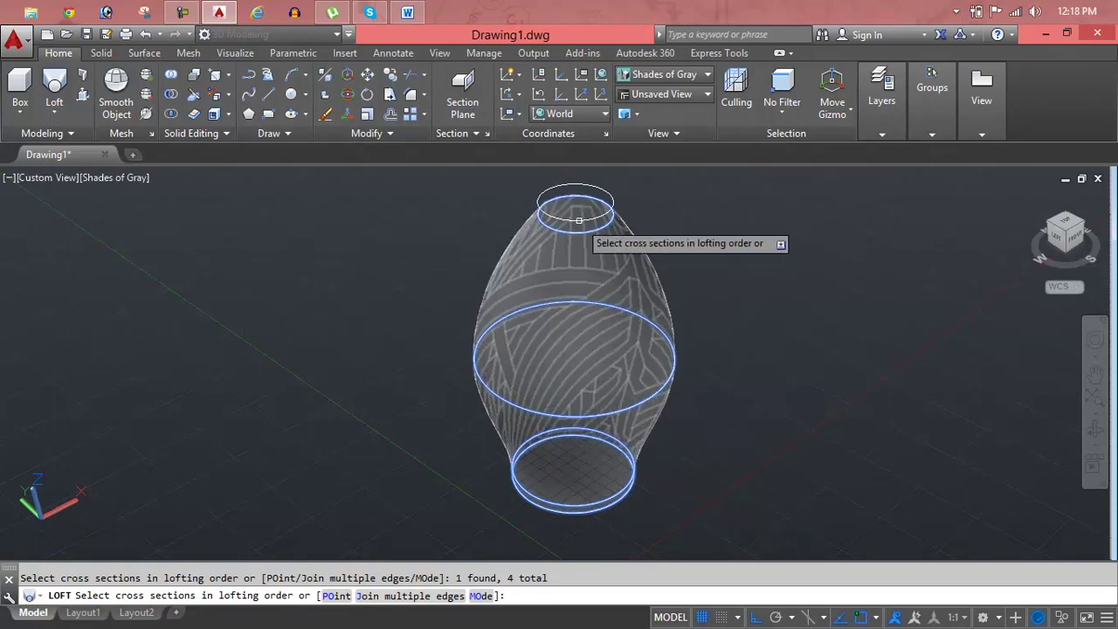
click(577, 214)
key(Return)
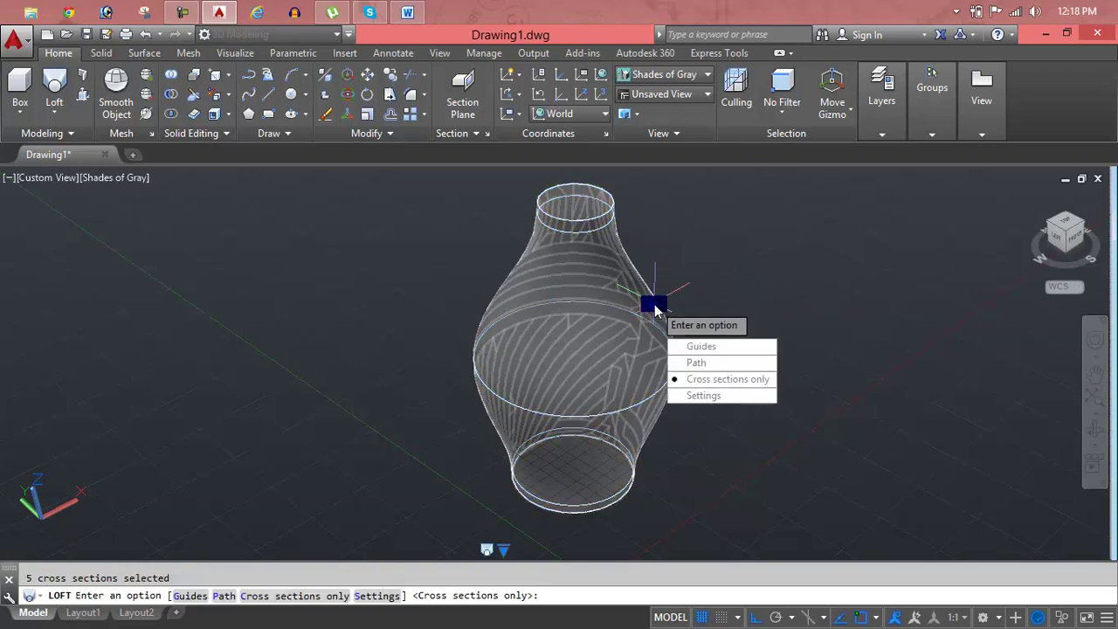
key(Return)
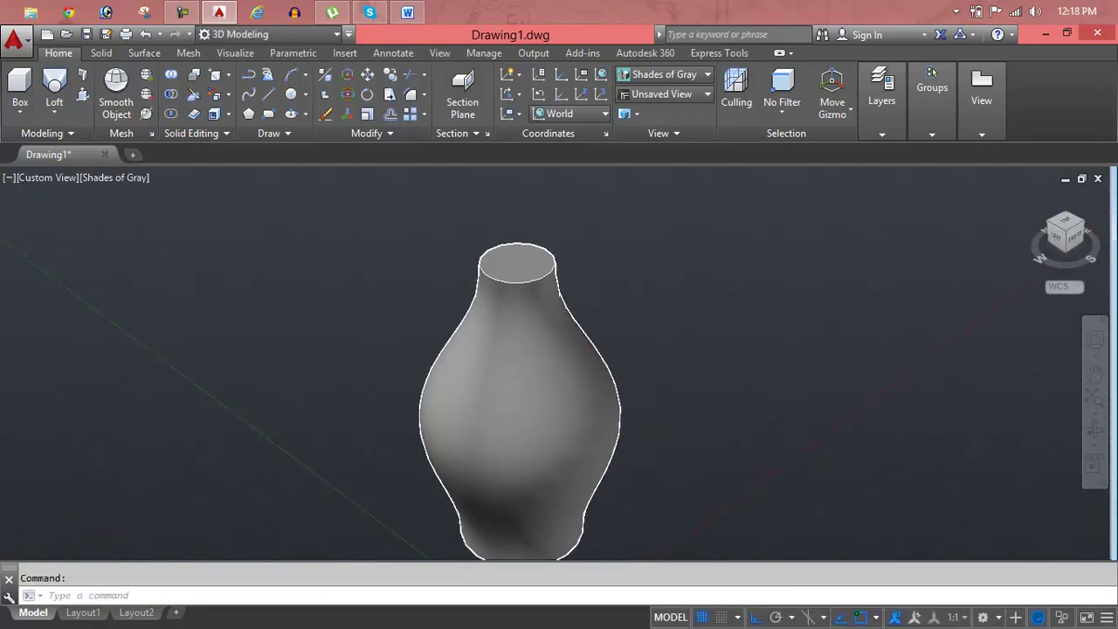
scroll(557, 317, up, 2)
scroll(544, 324, up, 2)
middle_drag(544, 324, 568, 536)
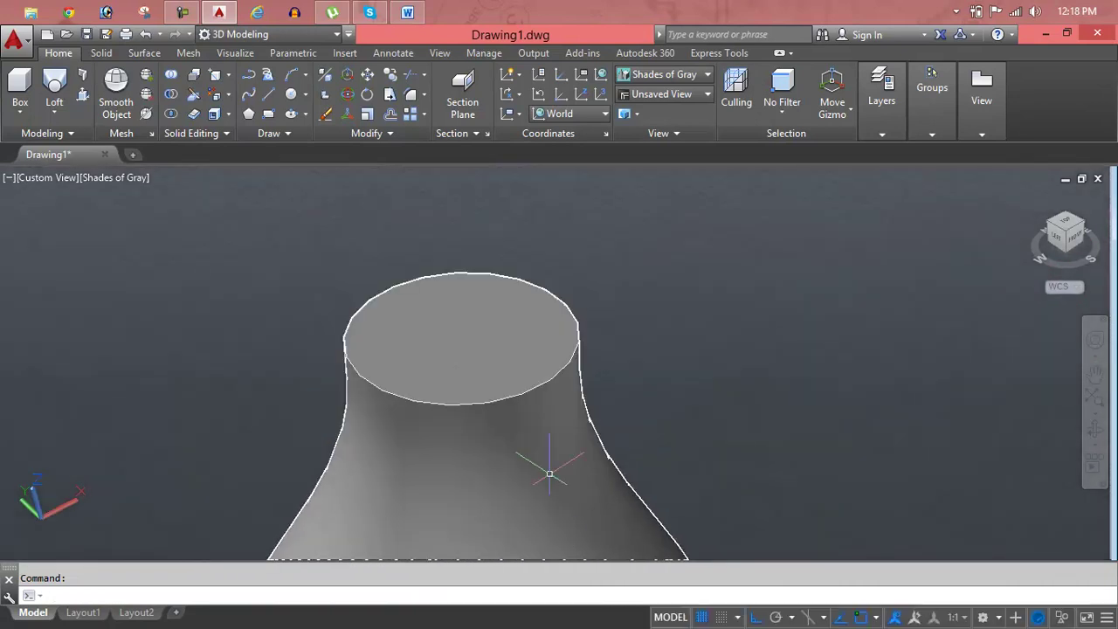
scroll(537, 399, down, 2)
mouse_move(536, 399)
middle_down()
mouse_move(594, 254)
mouse_move(567, 327)
middle_up()
scroll(524, 358, down, 1)
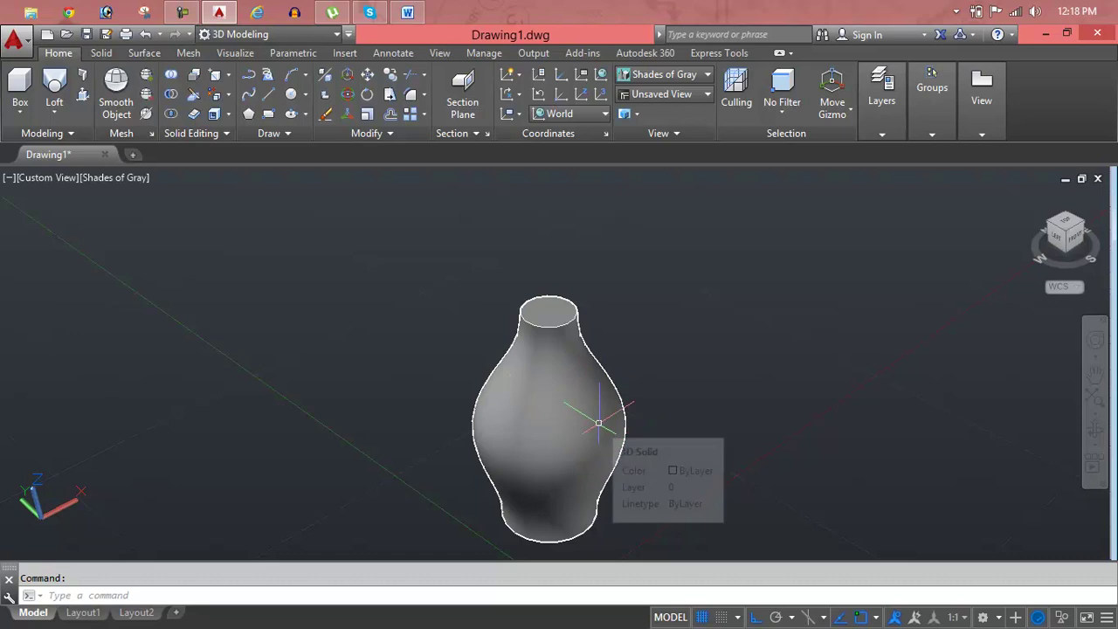
middle_drag(626, 426, 564, 414)
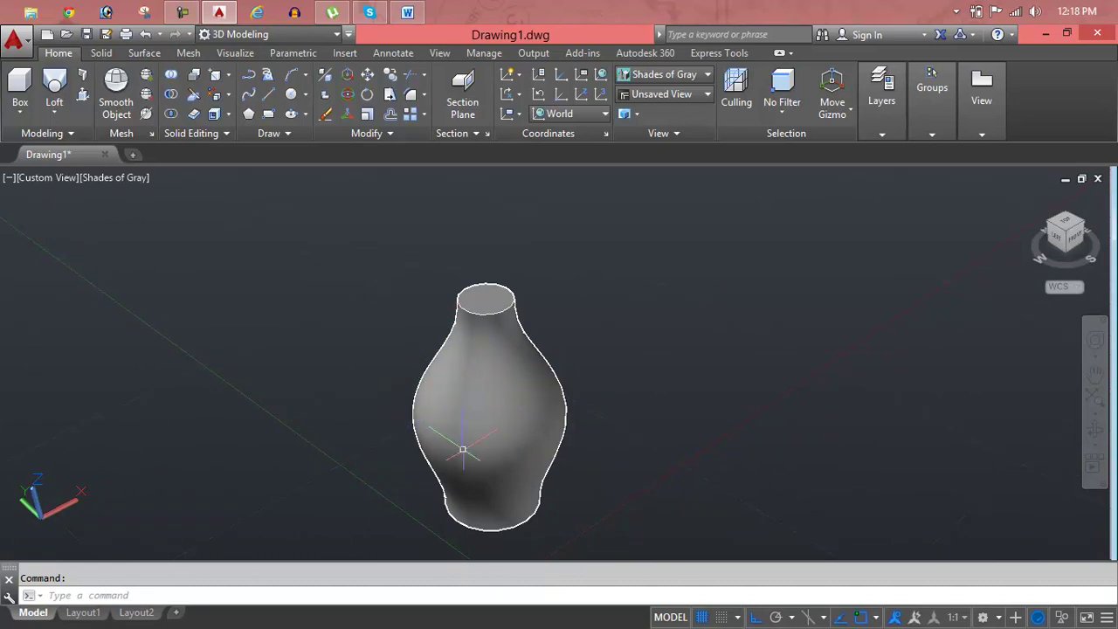
mouse_move(489, 410)
key(Escape)
middle_drag(493, 392, 479, 425)
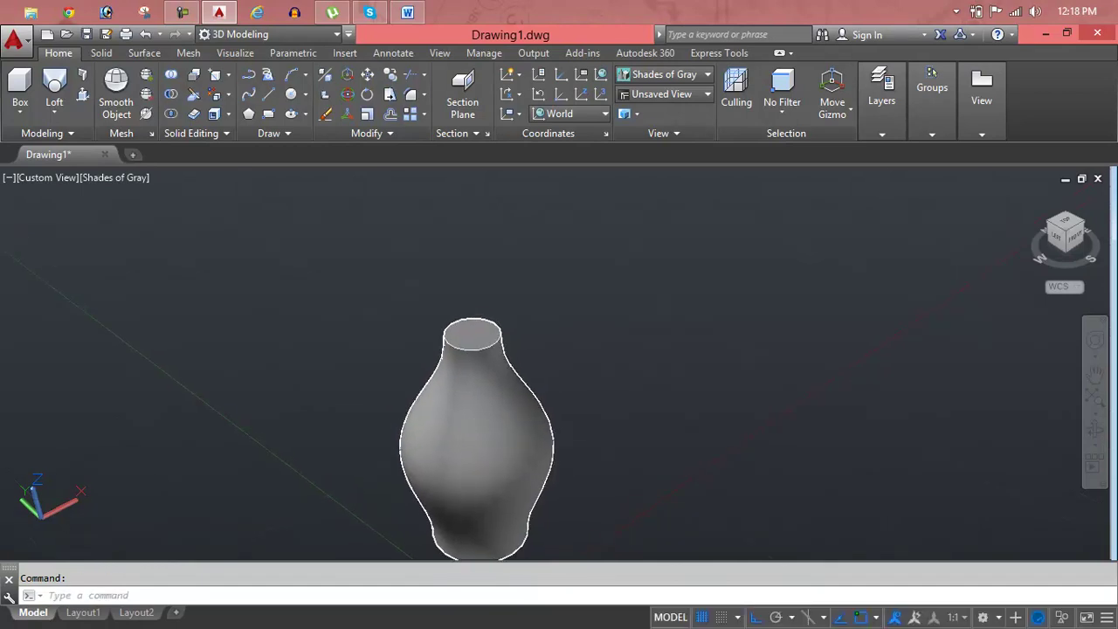
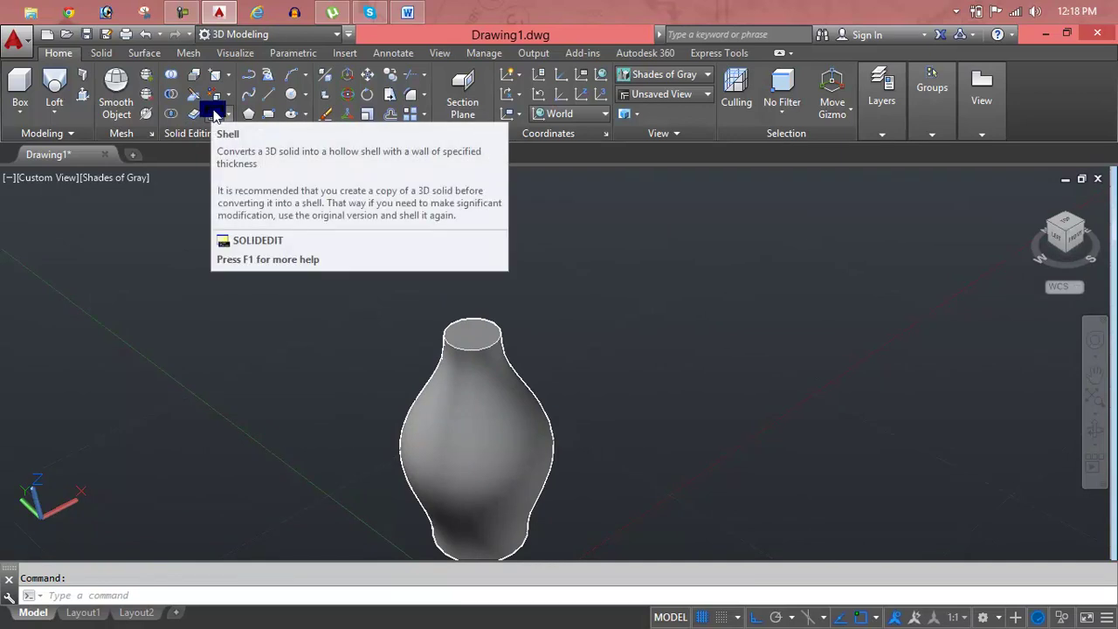
Shell the vase with its top face removed, using a 0.9 offset.
click(216, 114)
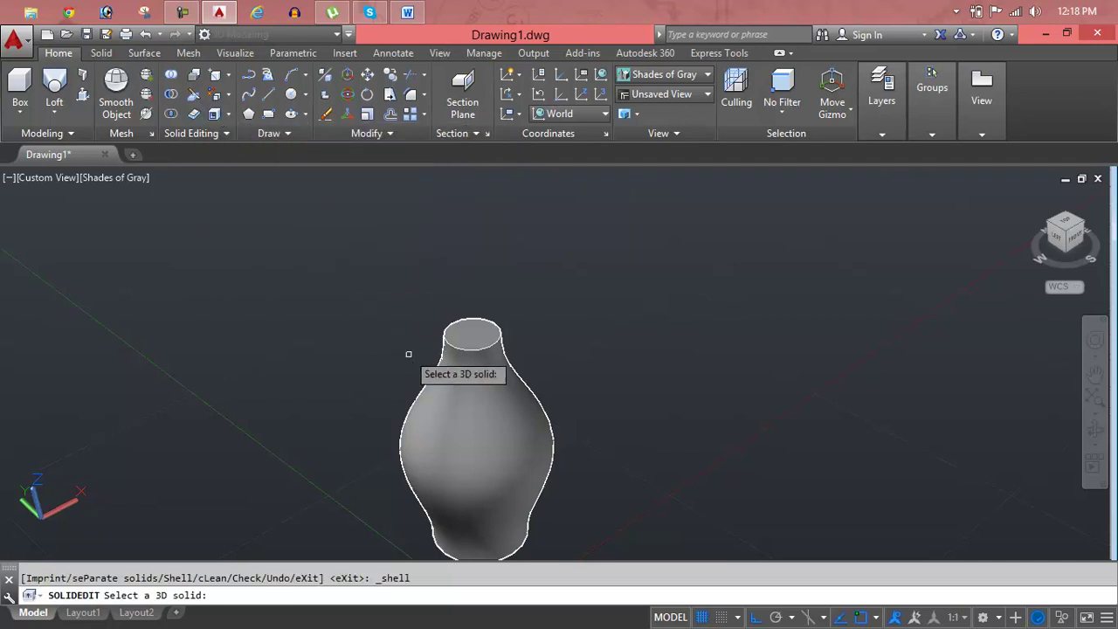
click(488, 441)
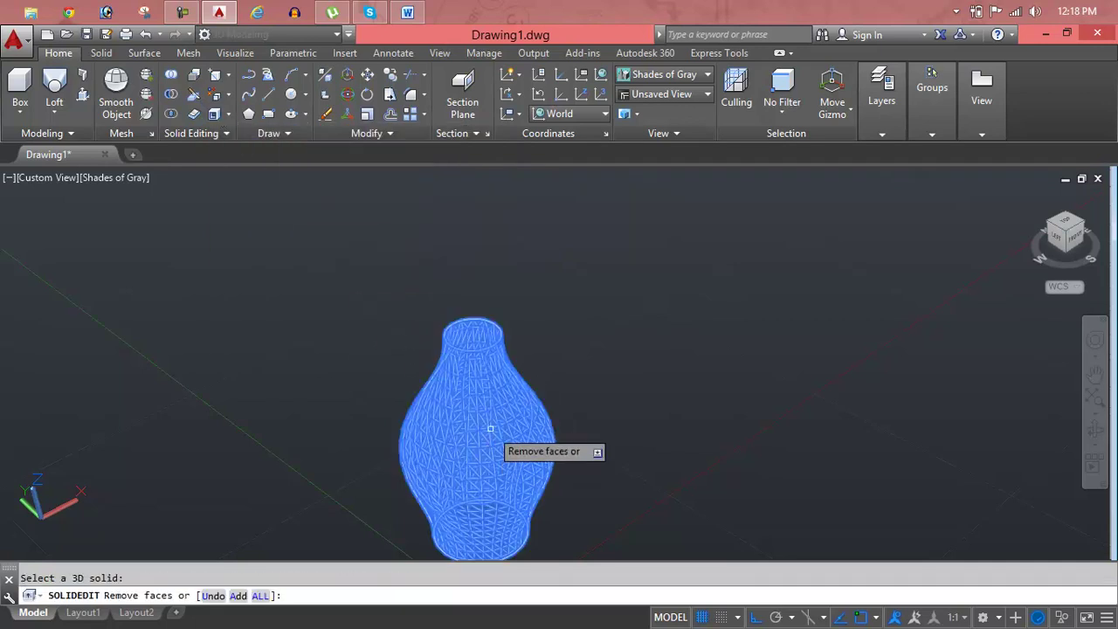
shift+middle_drag(488, 416, 483, 507)
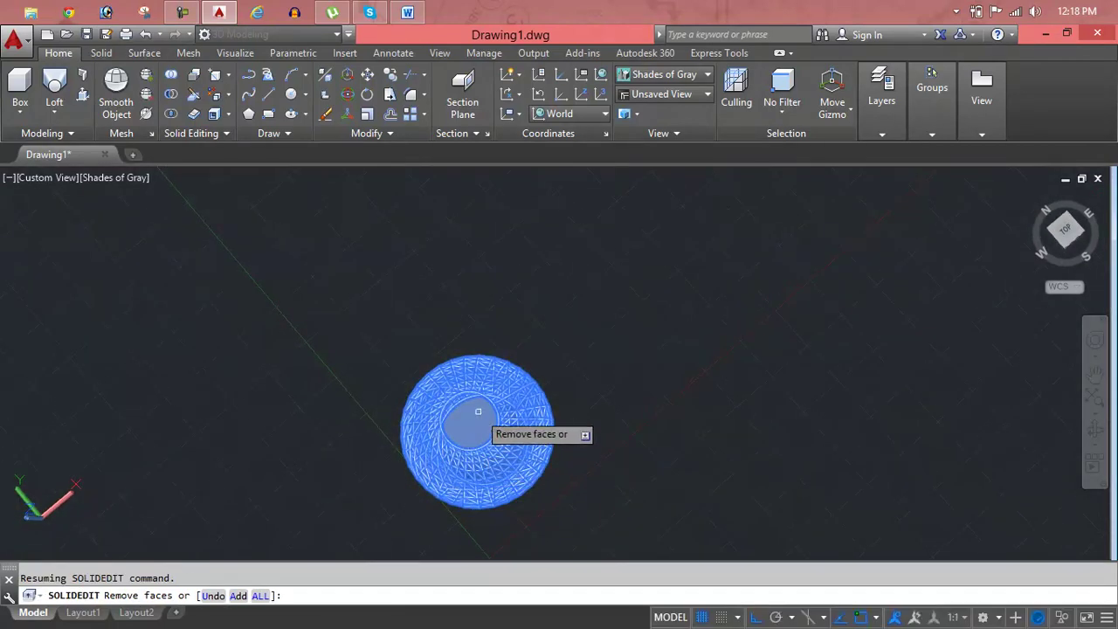
click(476, 421)
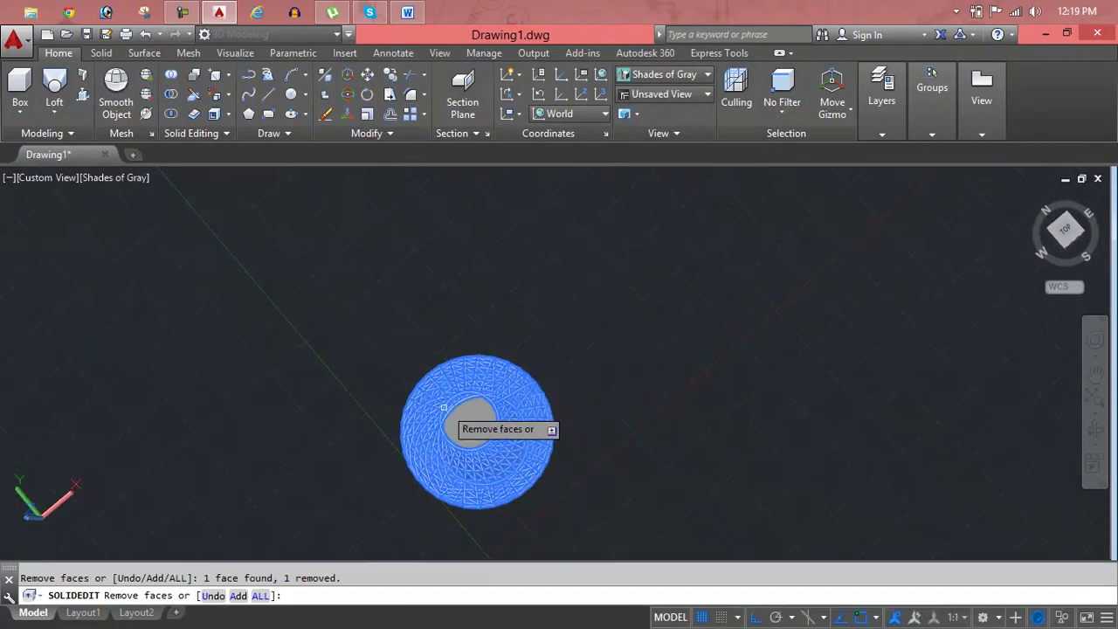
scroll(444, 407, up, 2)
scroll(360, 444, up, 2)
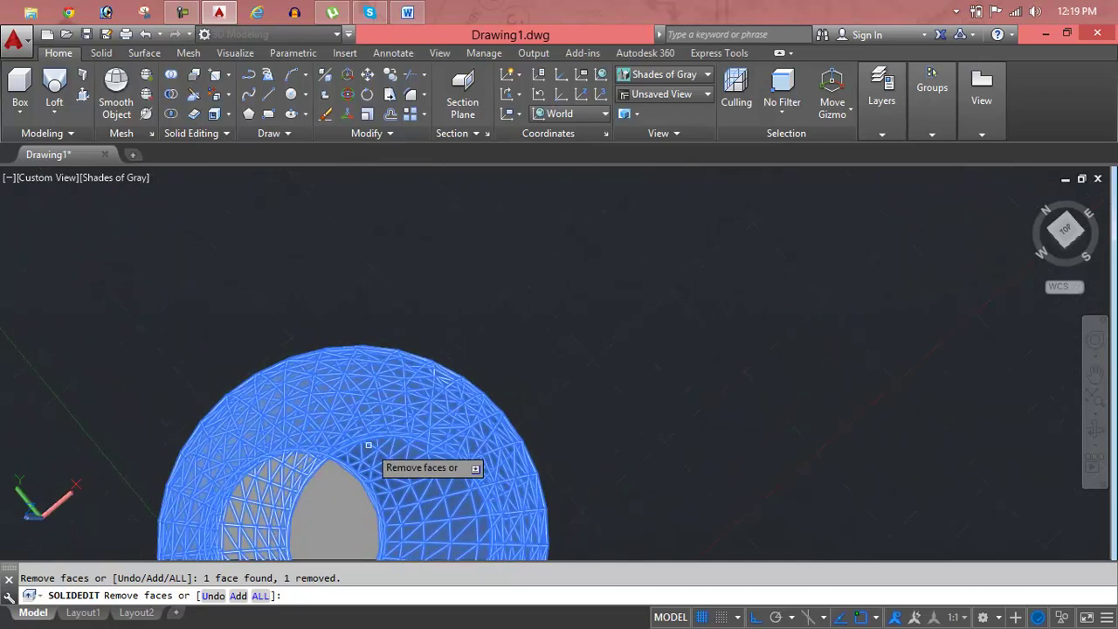
scroll(353, 460, down, 2)
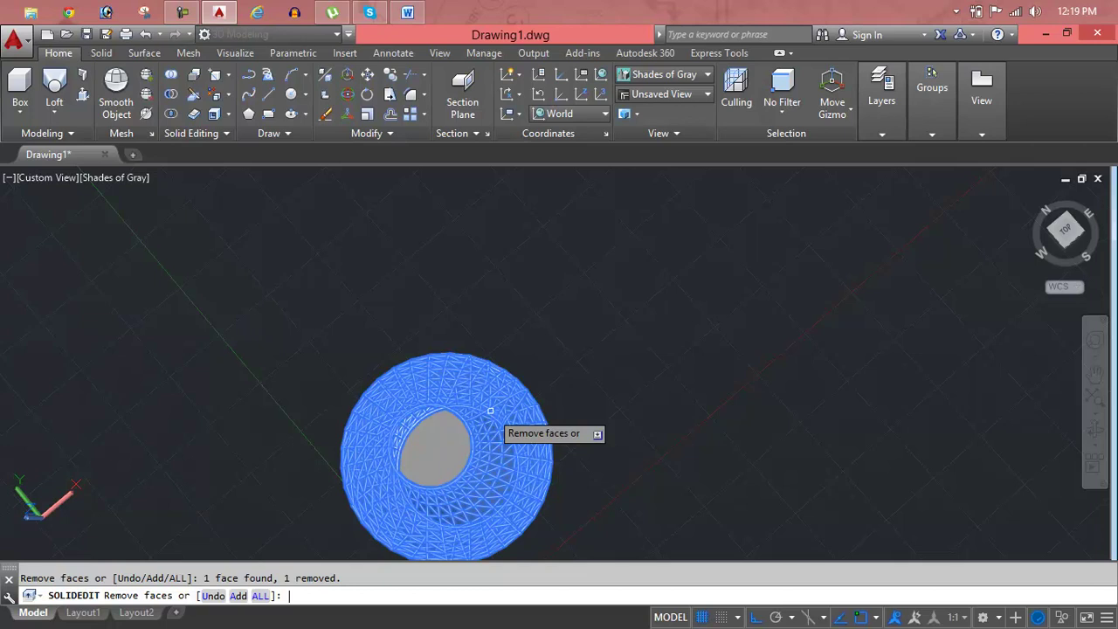
key(Return)
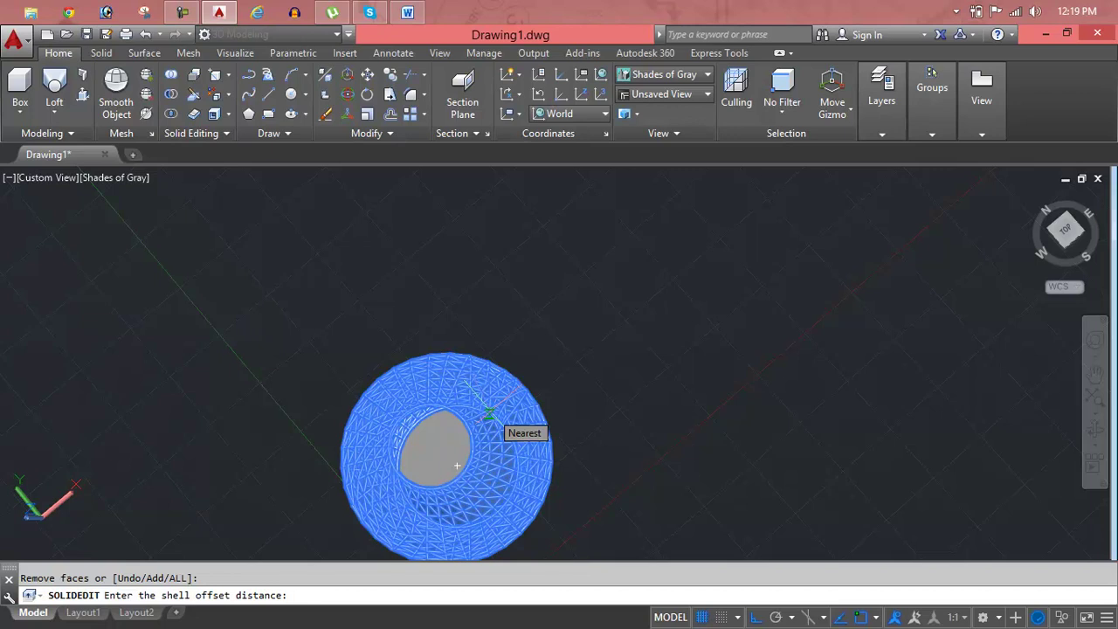
text(0.9)
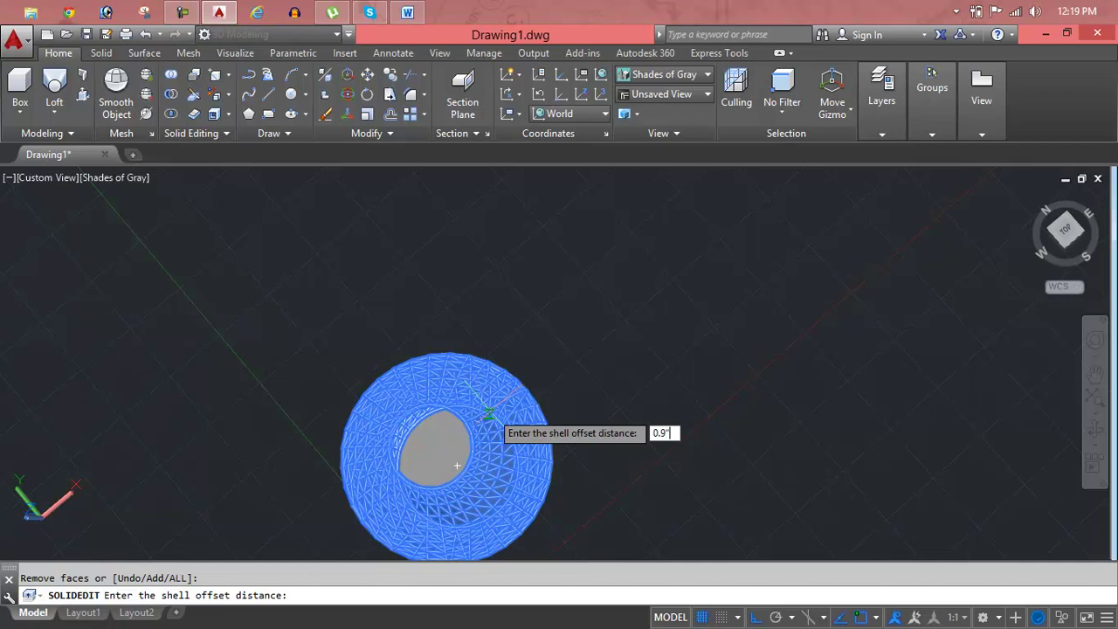
key(Return)
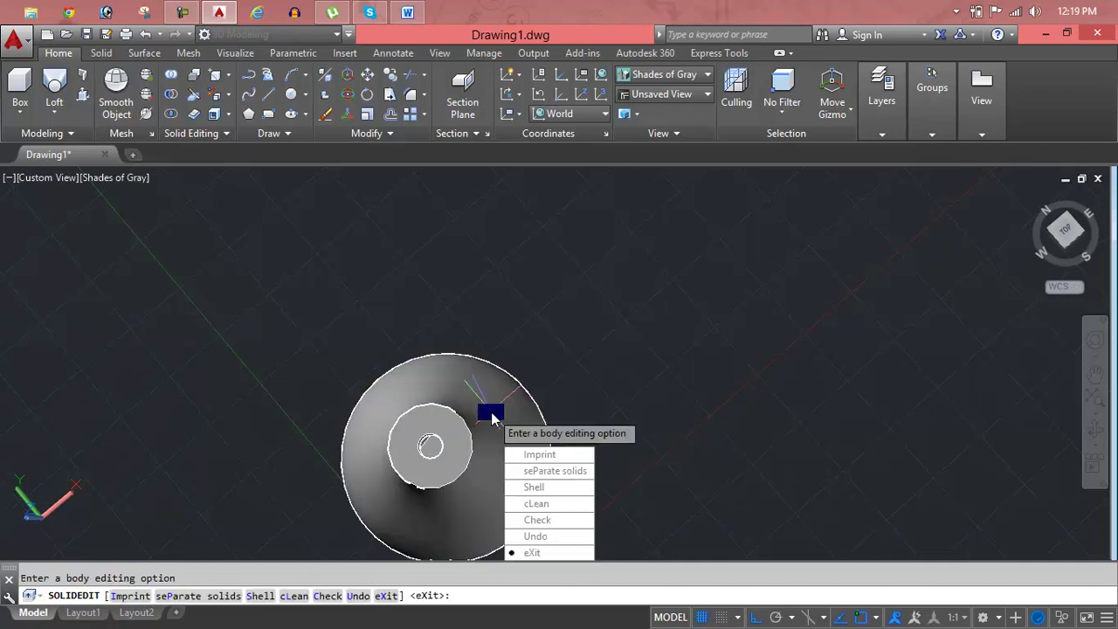
key(Return)
key(Return)
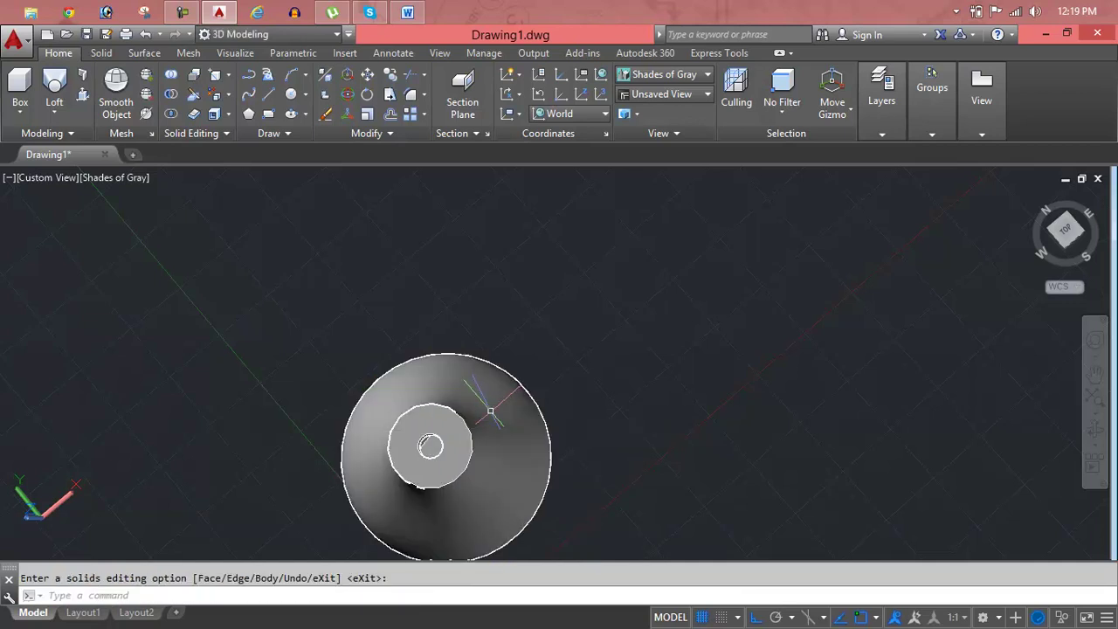
Inspect the 0.9 shell result, undo it, and return to a side view.
scroll(431, 446, up, 3)
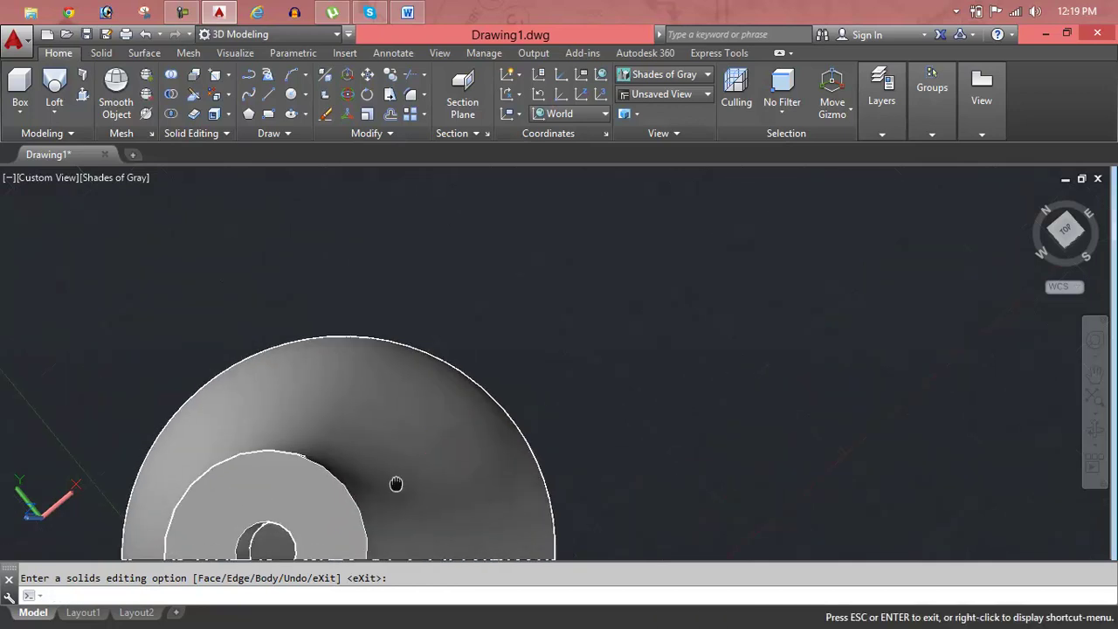
middle_drag(394, 481, 498, 379)
key(Return)
scroll(423, 395, up, 2)
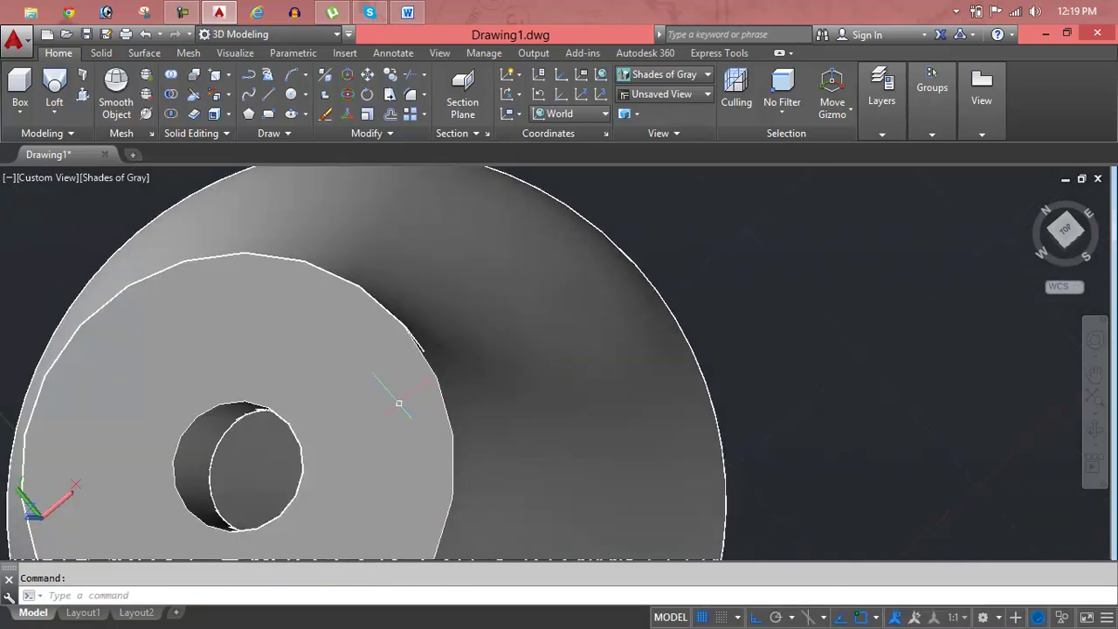
scroll(398, 403, down, 3)
scroll(441, 414, up, 2)
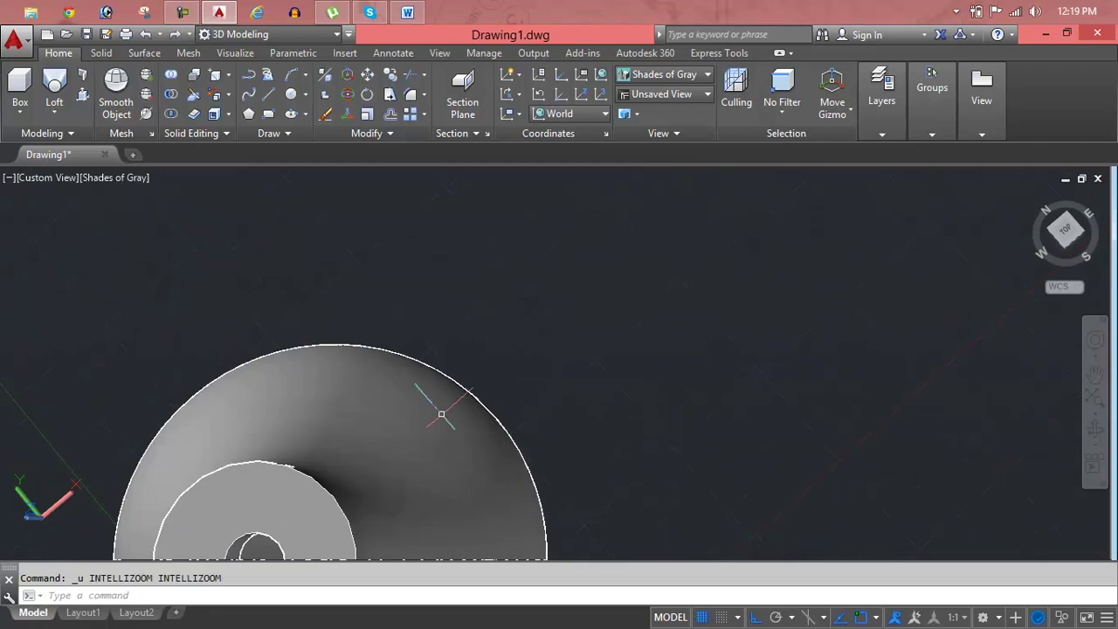
scroll(441, 414, down, 3)
key(ctrl+z)
mouse_move(442, 414)
shift+middle_down()
mouse_move(444, 429)
mouse_move(449, 419)
shift+middle_up()
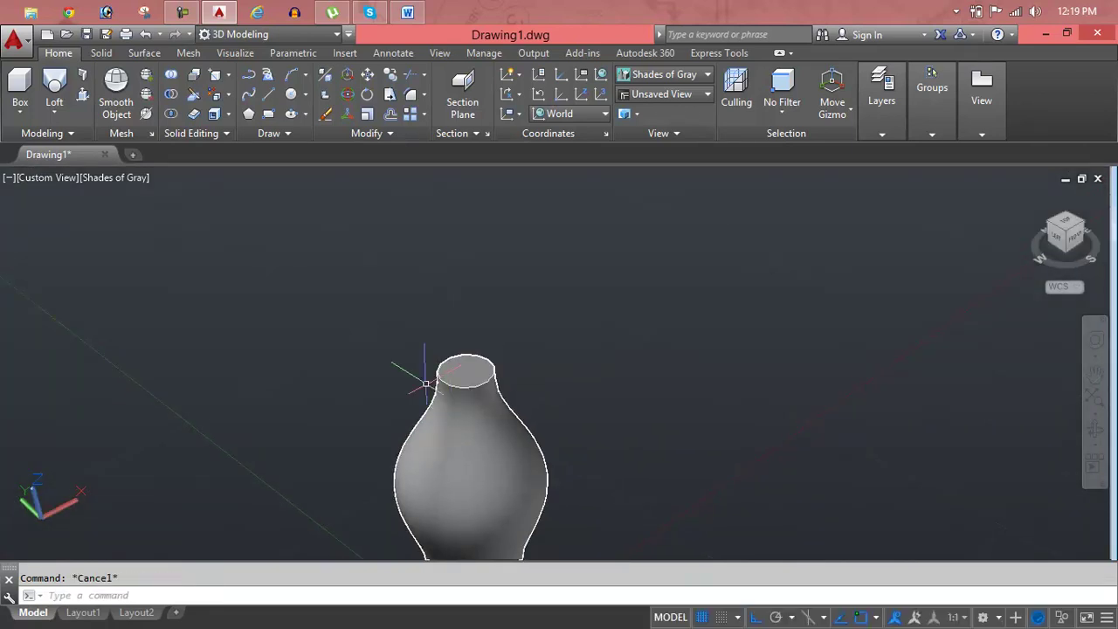
Reshell the vase with its top face removed and a 0.2 wall thickness.
click(223, 109)
click(512, 524)
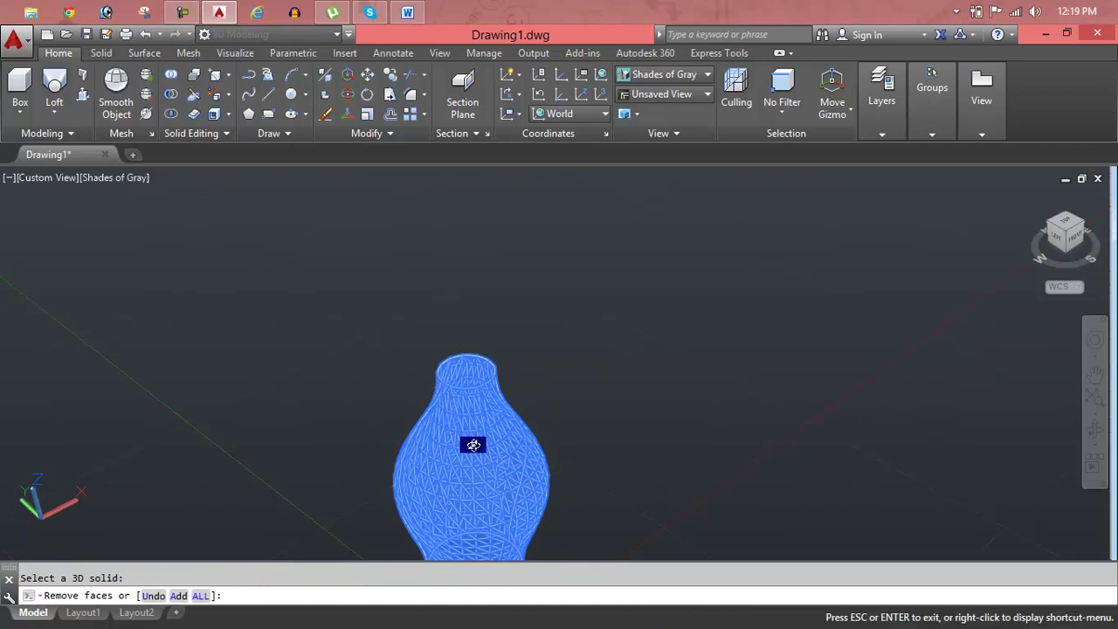
shift+middle_drag(472, 443, 479, 524)
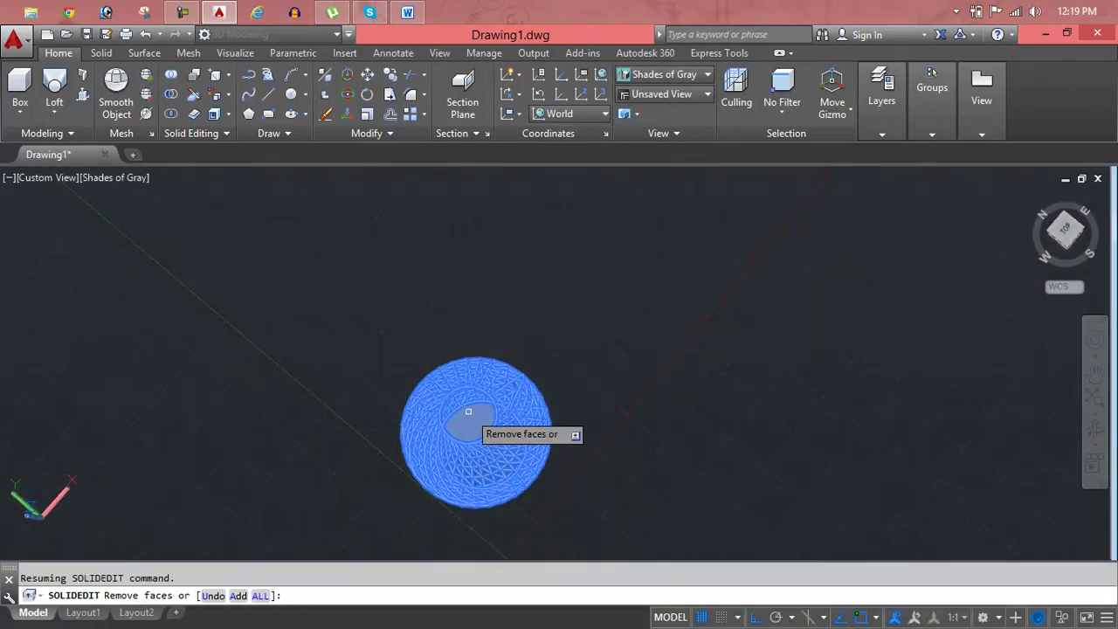
click(468, 413)
key(Return)
text(.2")
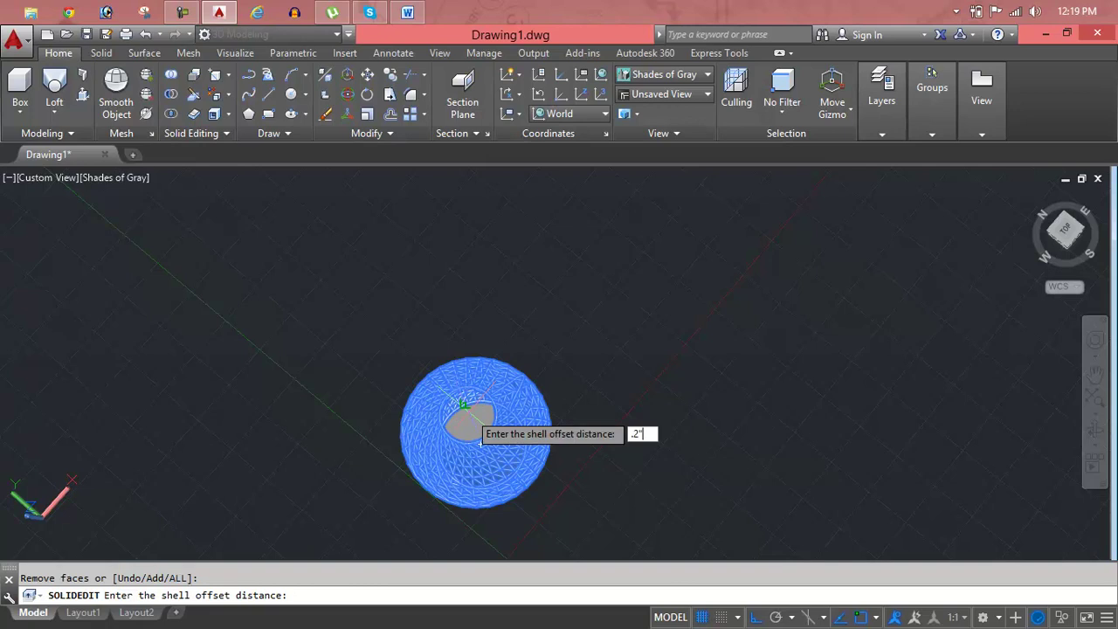
key(Return)
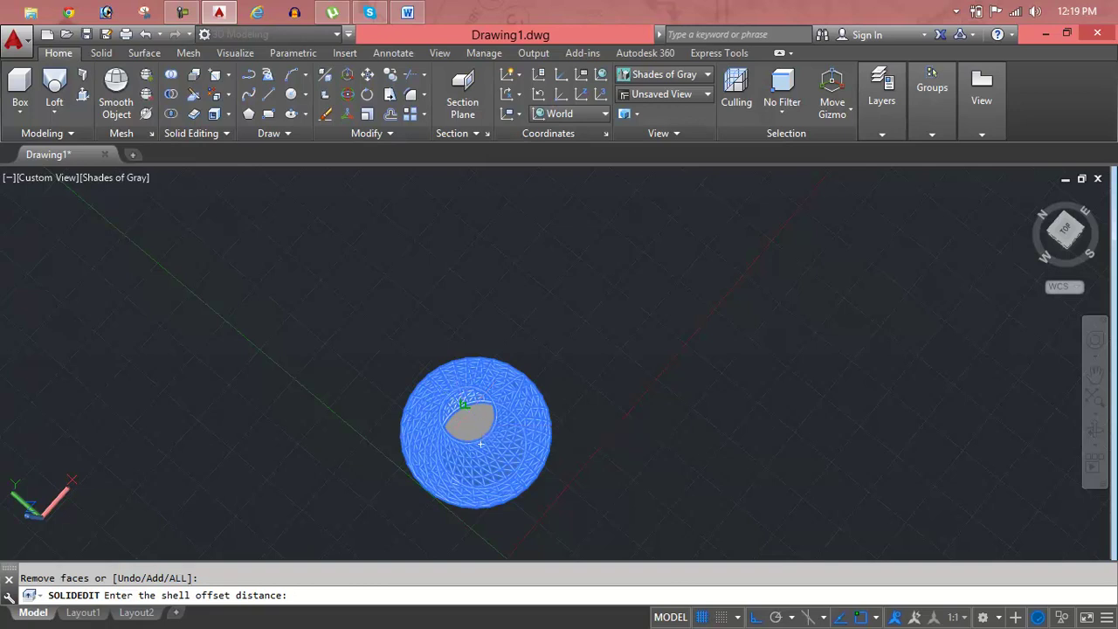
key(Return)
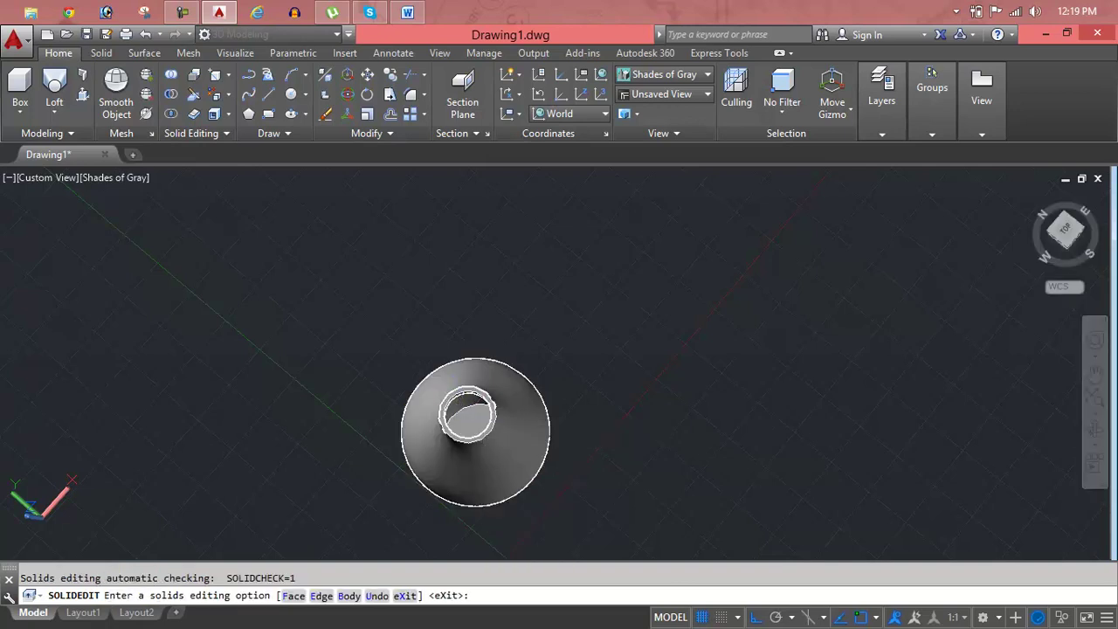
key(Return)
scroll(469, 411, up, 3)
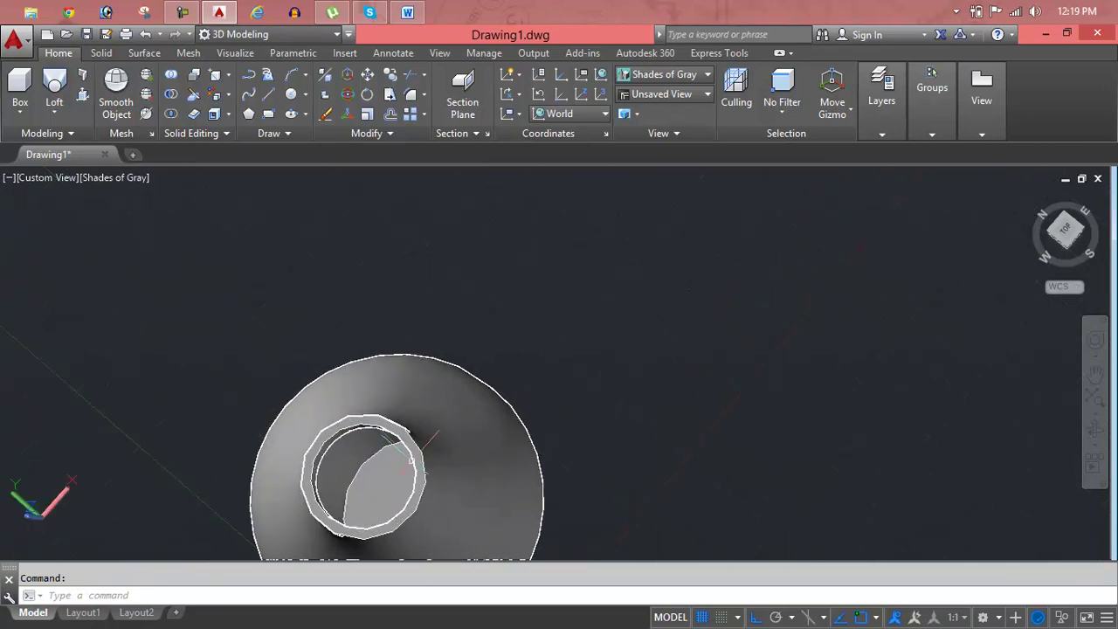
middle_drag(411, 460, 508, 401)
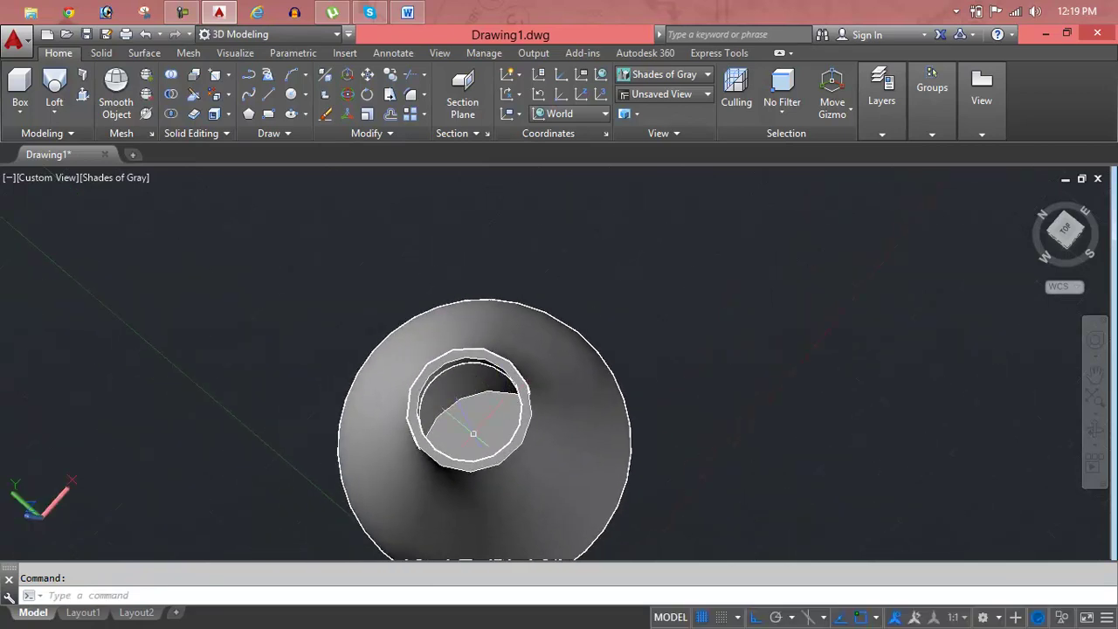
mouse_move(445, 423)
shift+middle_down()
mouse_move(522, 471)
mouse_move(434, 494)
mouse_move(419, 464)
mouse_move(421, 390)
mouse_move(661, 257)
mouse_move(669, 317)
mouse_move(636, 375)
mouse_move(419, 429)
mouse_move(425, 467)
mouse_move(464, 491)
mouse_move(557, 482)
mouse_move(518, 407)
mouse_move(491, 423)
shift+middle_up()
Orbit around the hollow vase to inspect its opening, then undo the shell to restore the solid.
click(498, 415)
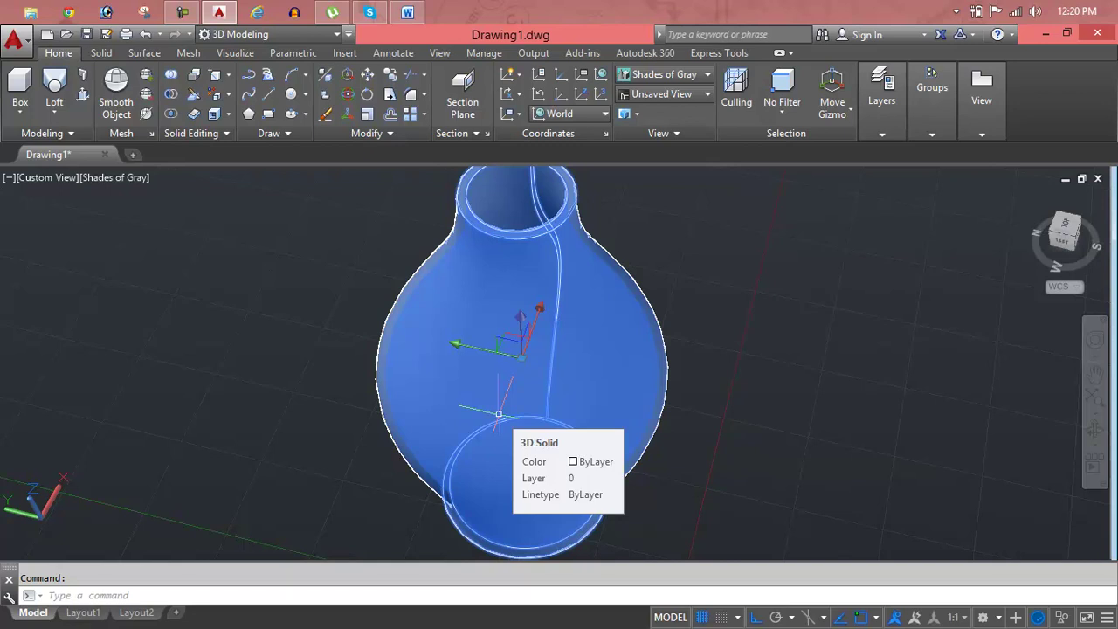
key(Escape)
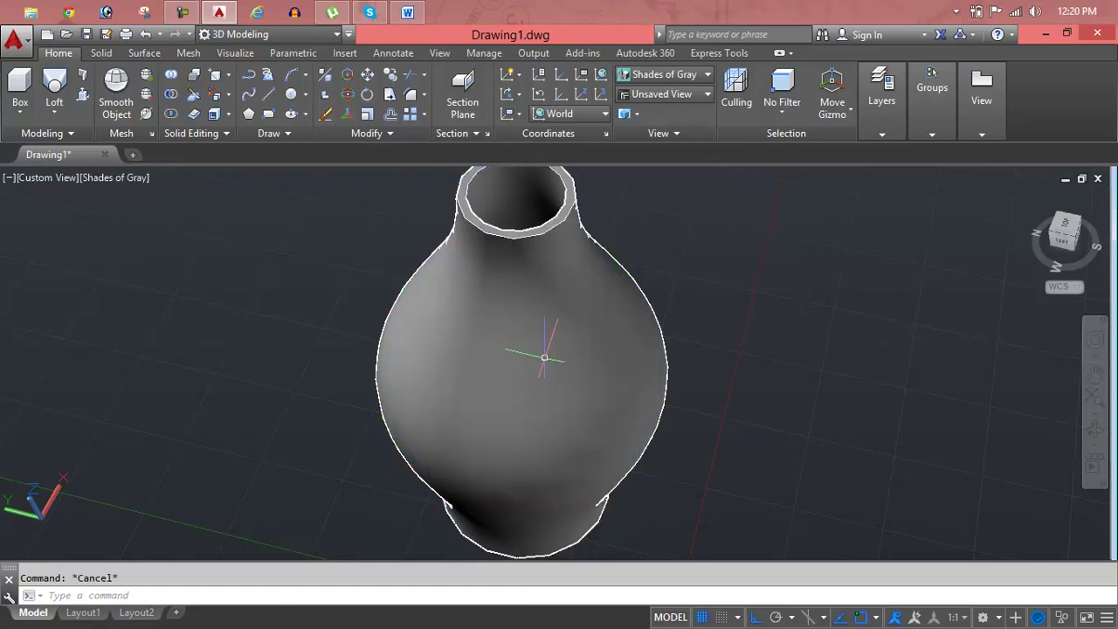
mouse_move(528, 397)
shift+middle_down()
mouse_move(579, 198)
mouse_move(581, 437)
shift+middle_up()
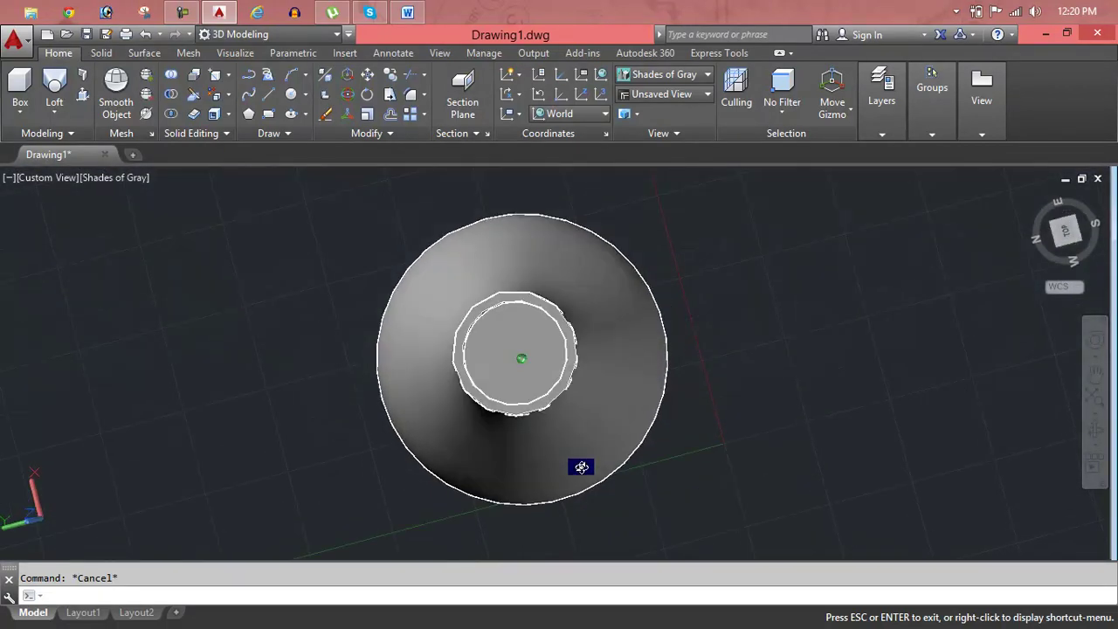
drag(581, 467, 583, 446)
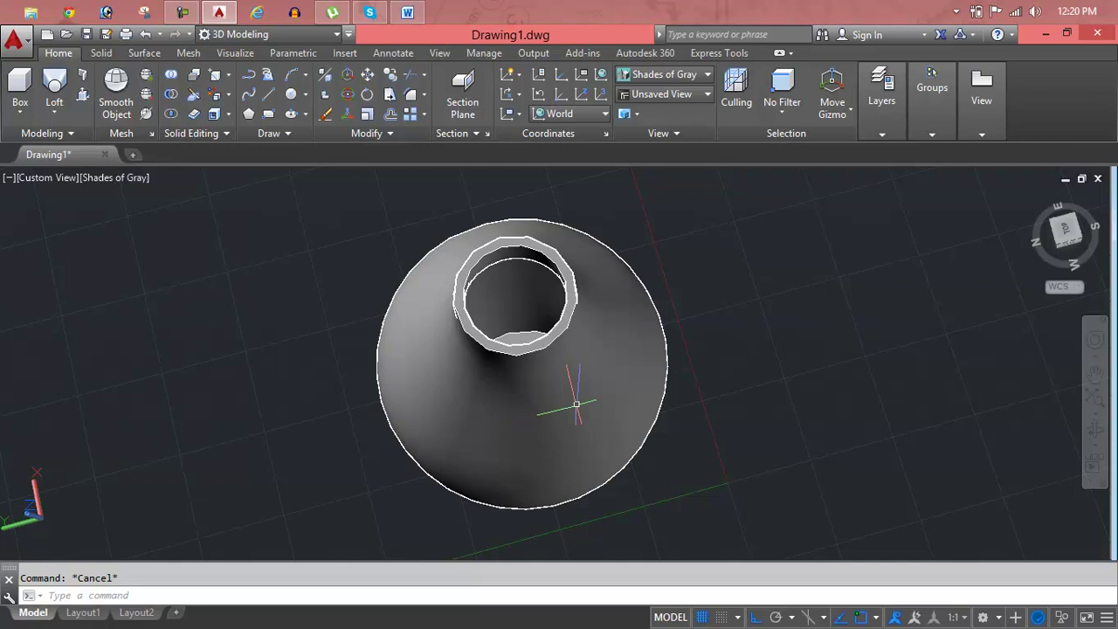
key(ctrl+z)
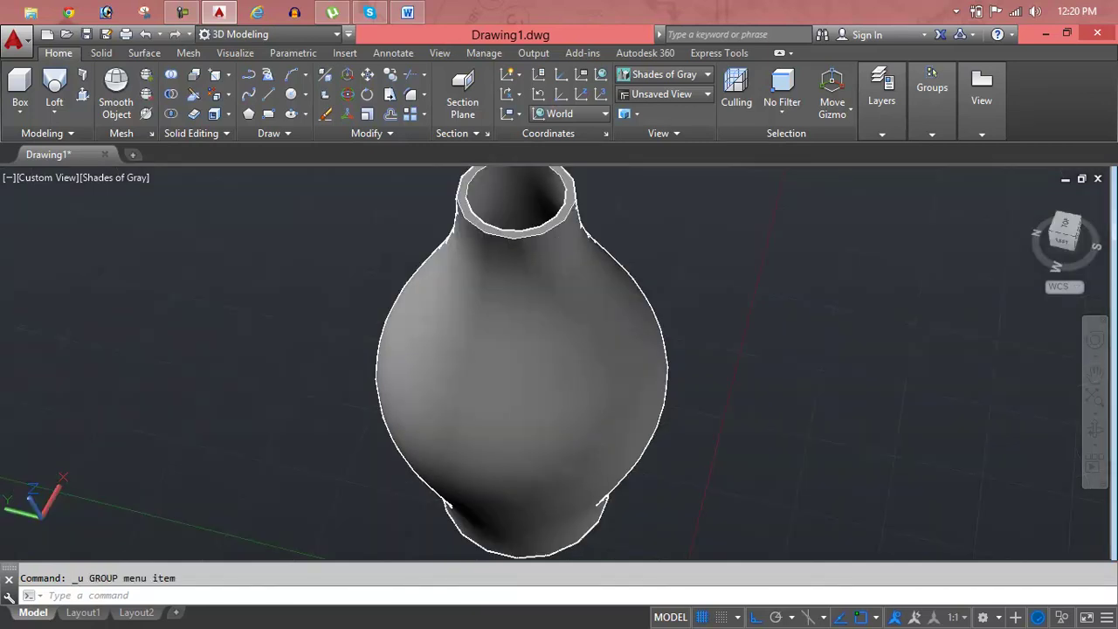
key(ctrl+z)
key(ctrl+z)
key(ctrl+z)
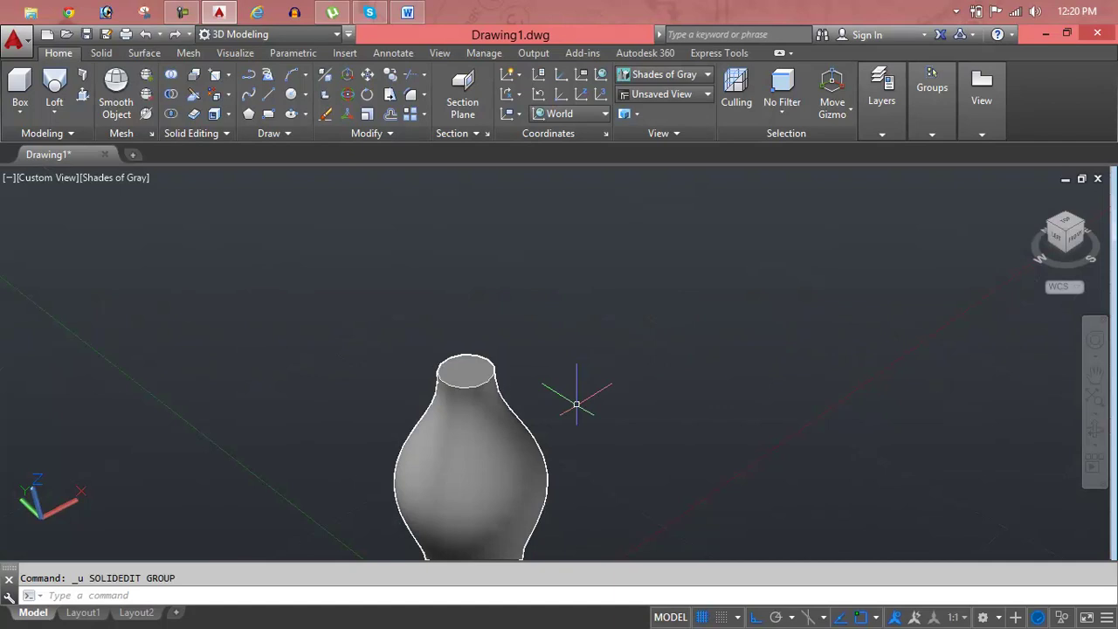
Draw a tall solid cylinder beside the vase using the Cylinder option under Box.
key(Escape)
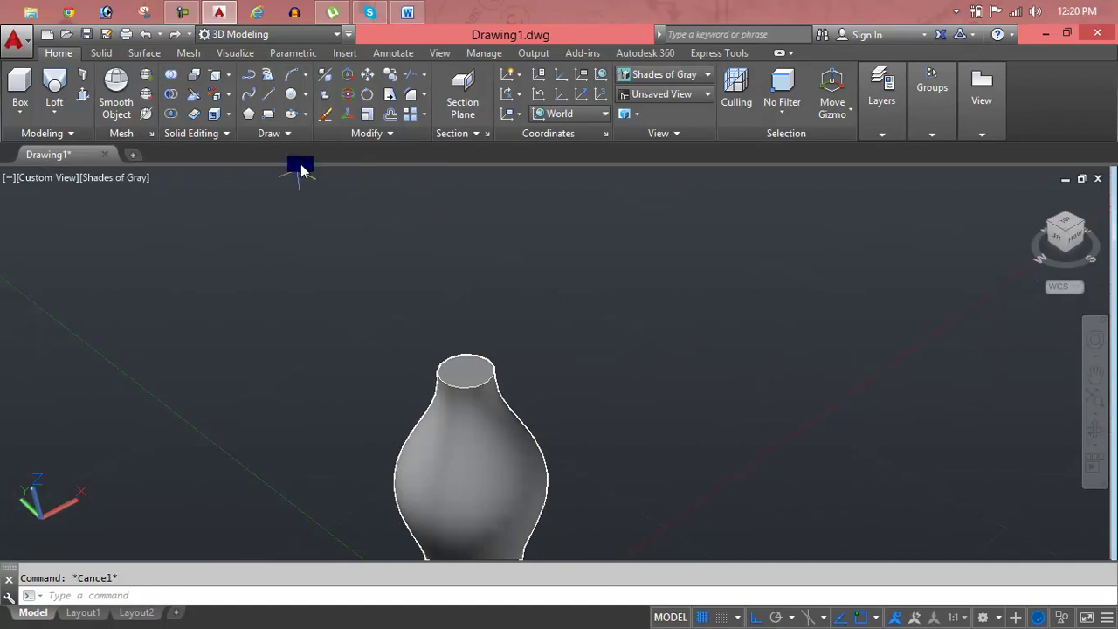
shift+middle_drag(302, 188, 92, 182)
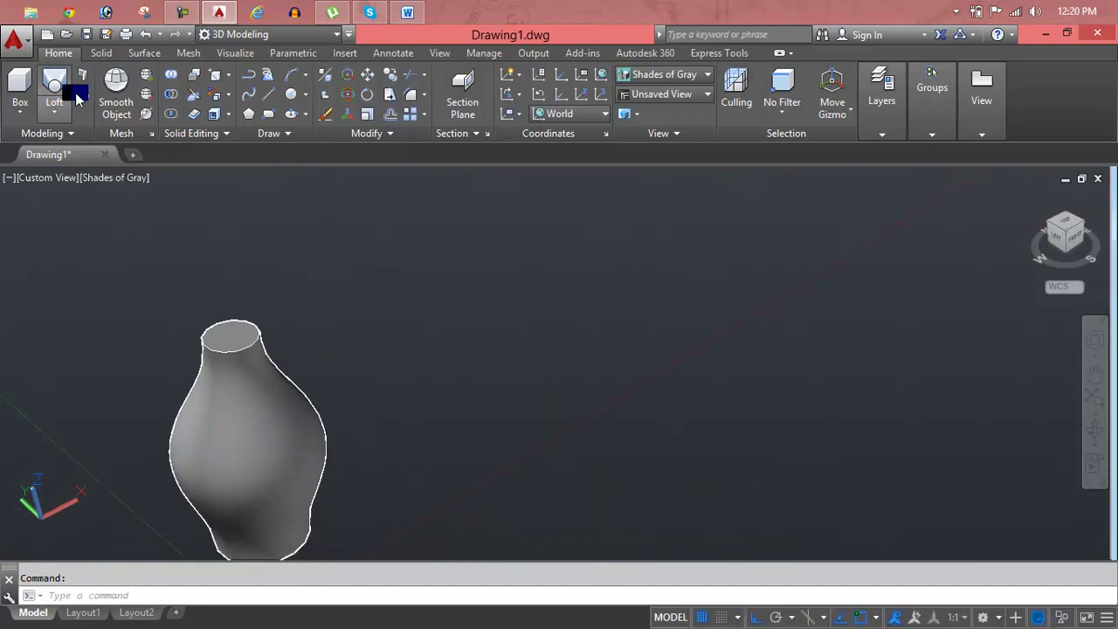
click(13, 79)
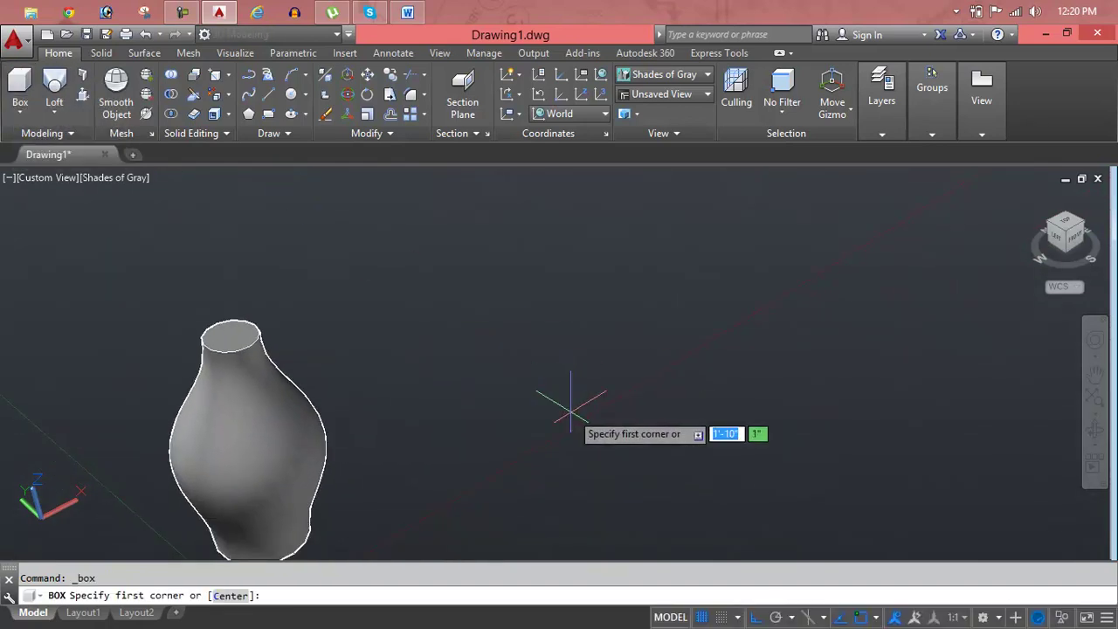
click(19, 108)
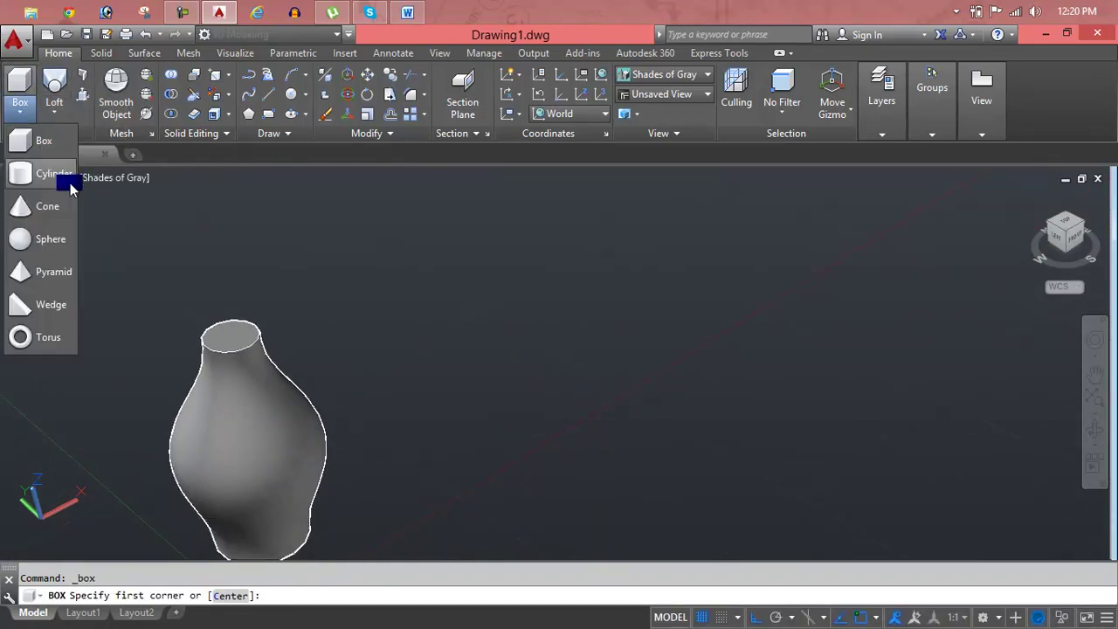
click(70, 185)
click(643, 446)
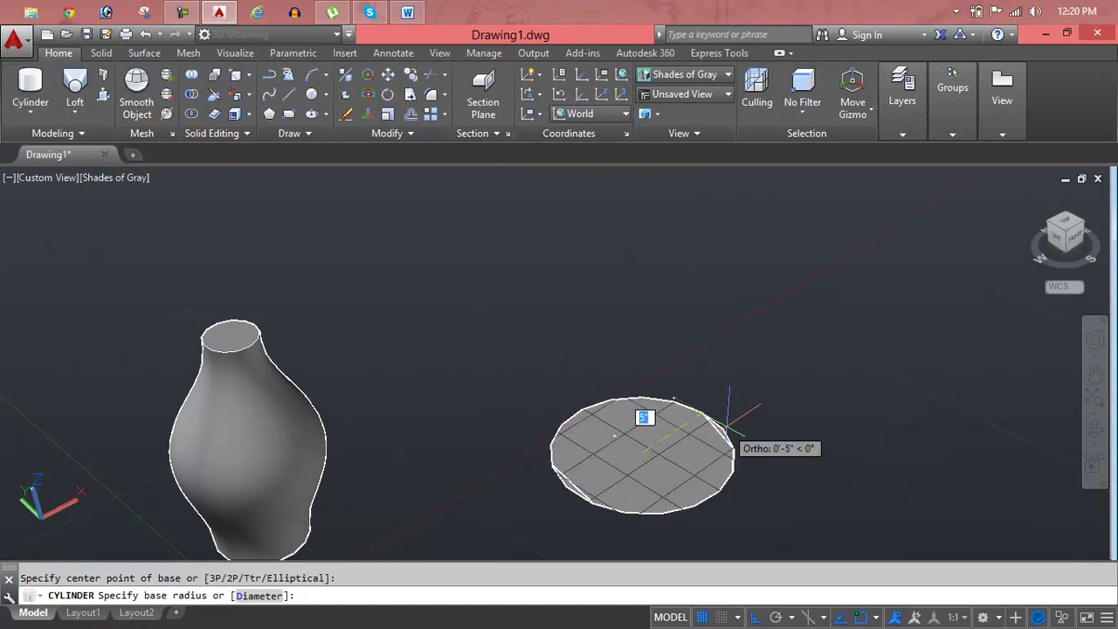
click(791, 441)
click(763, 409)
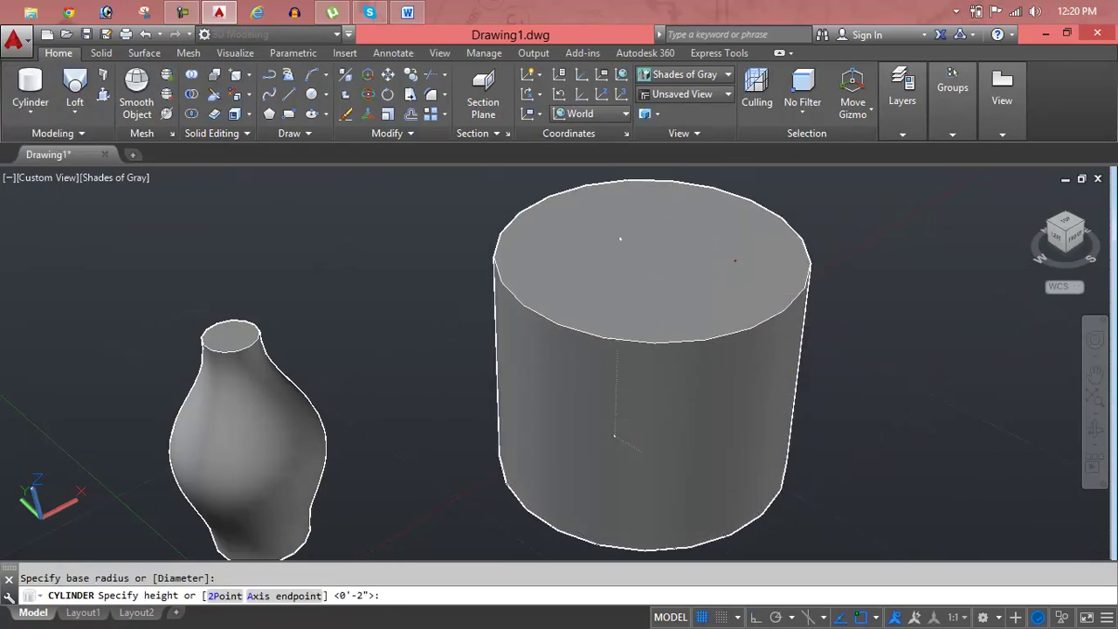
middle_drag(754, 350, 679, 379)
key(Escape)
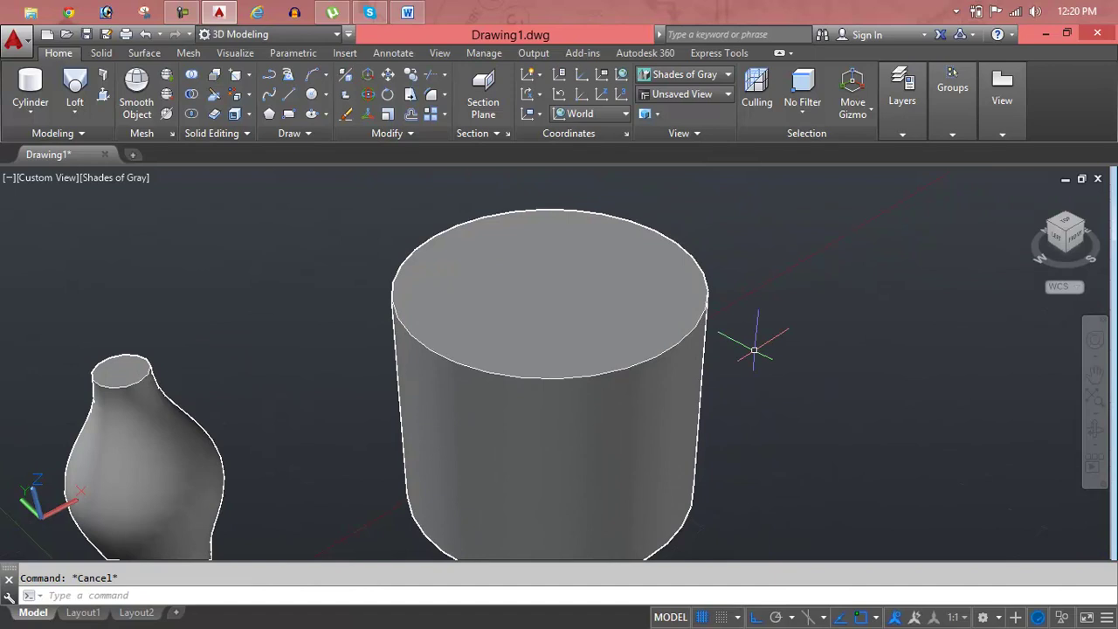
Start shelling the cylinder and mark its bottom and top faces for removal.
click(234, 114)
click(523, 420)
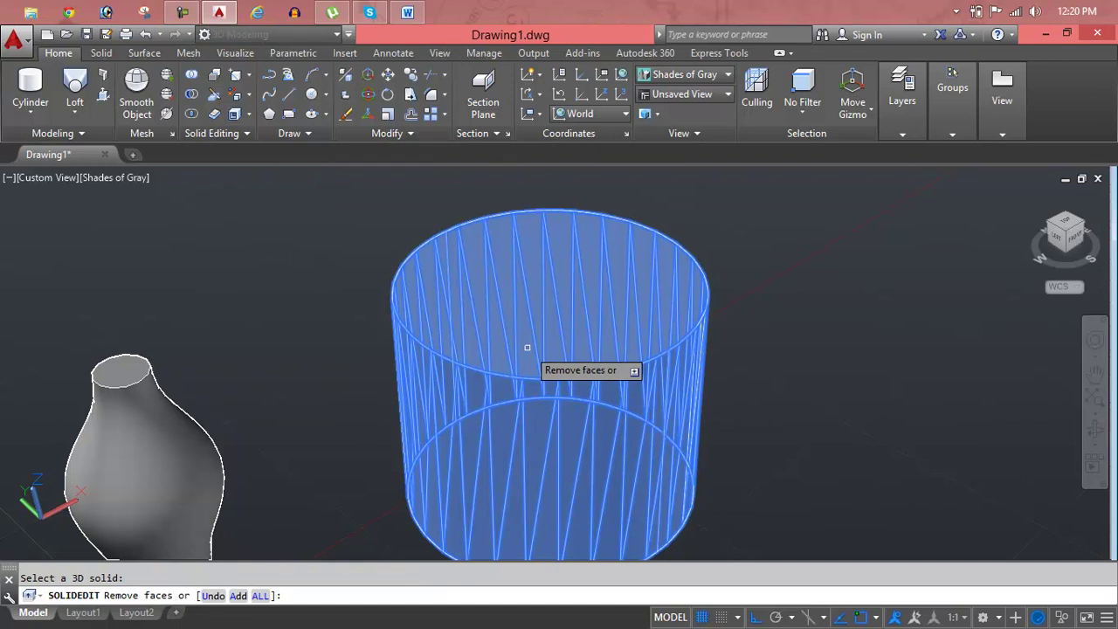
text(a)
key(Return)
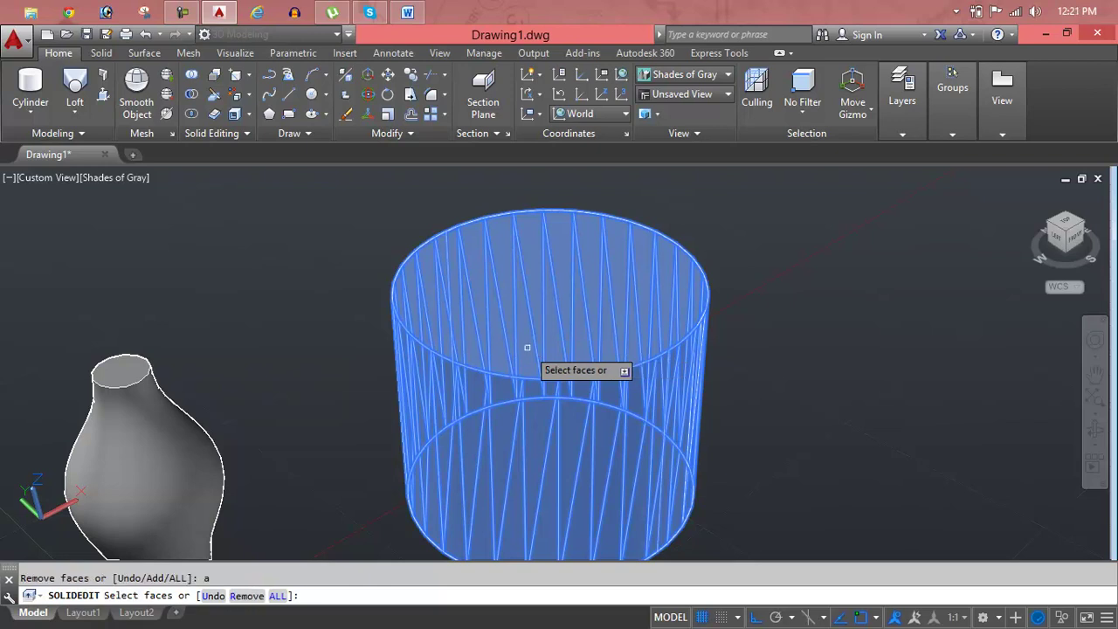
mouse_move(526, 347)
shift+middle_down()
mouse_move(424, 357)
mouse_move(444, 441)
mouse_move(499, 451)
mouse_move(564, 187)
shift+middle_up()
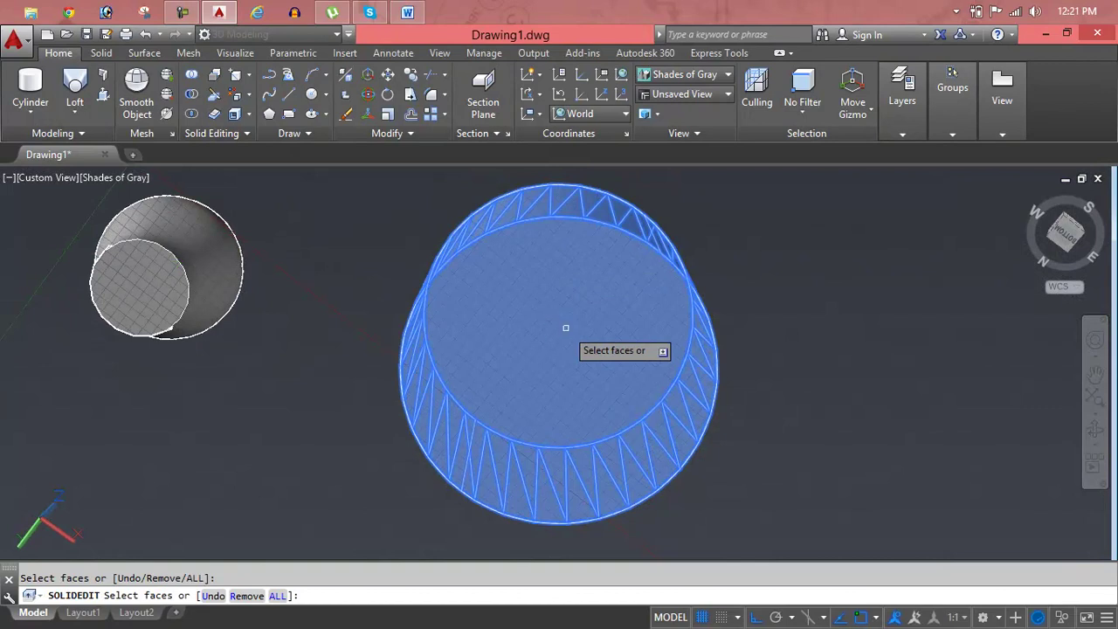
text(r)
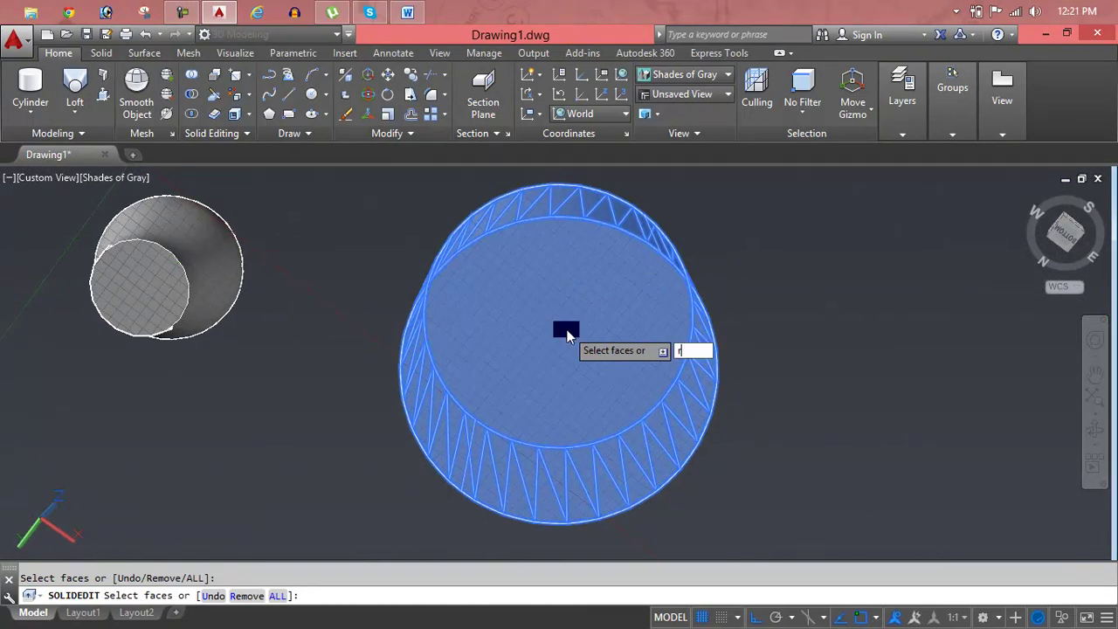
key(Return)
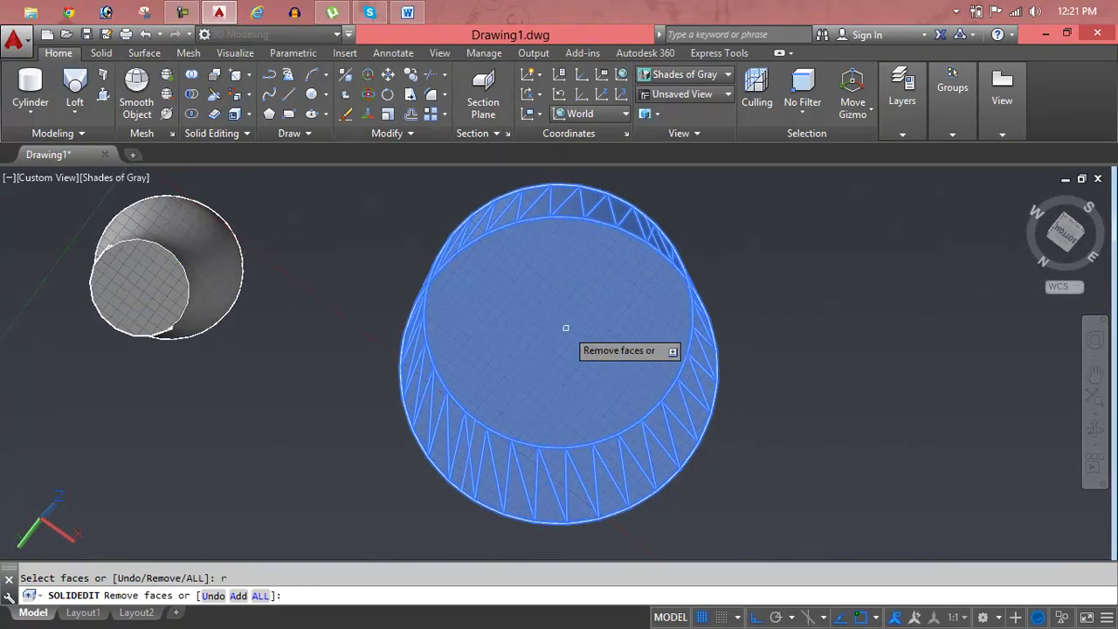
click(565, 328)
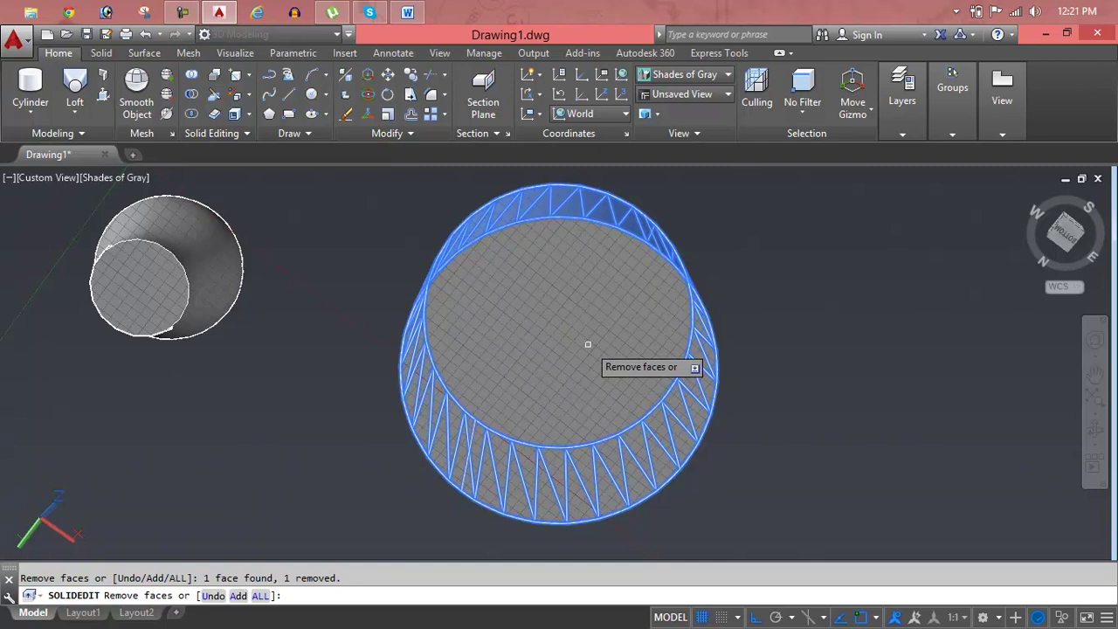
shift+middle_drag(544, 382, 544, 492)
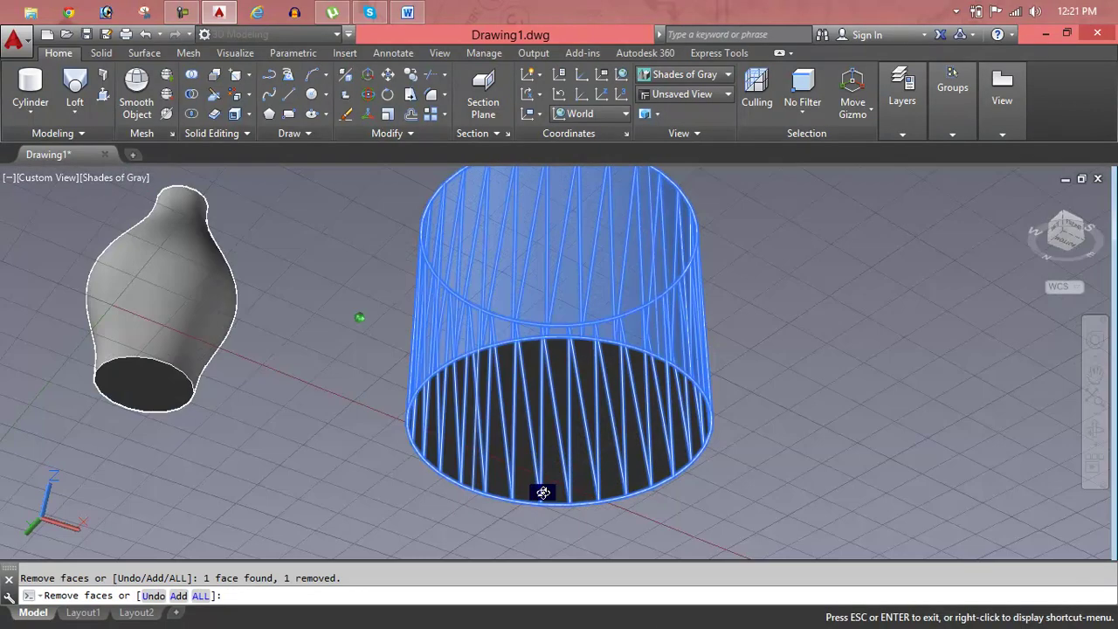
shift+middle_drag(572, 441, 603, 530)
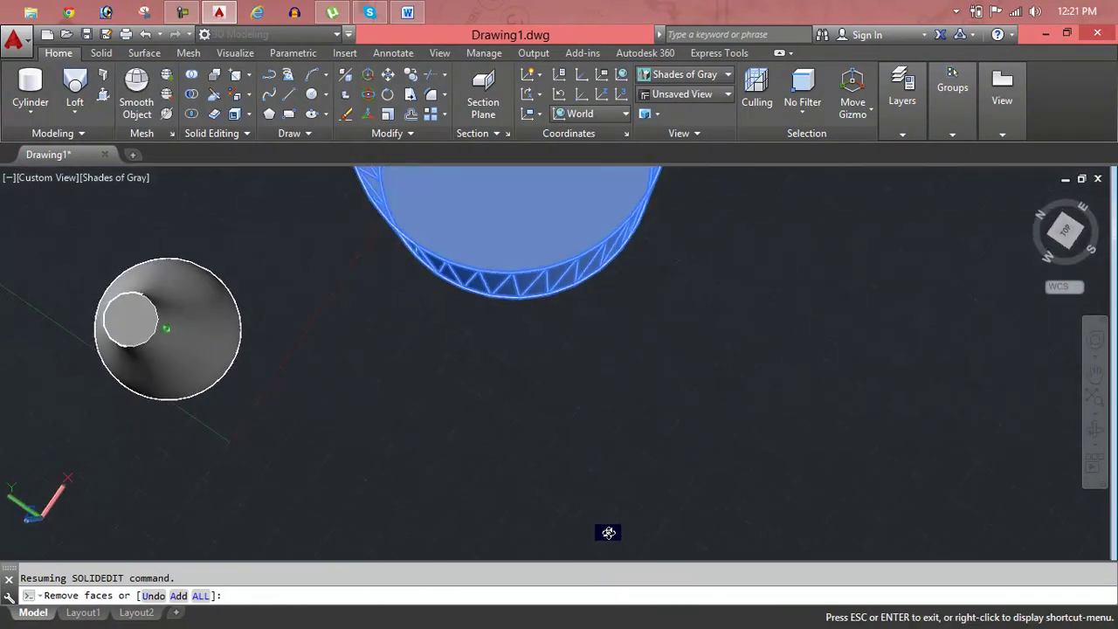
click(520, 207)
middle_drag(541, 295, 532, 479)
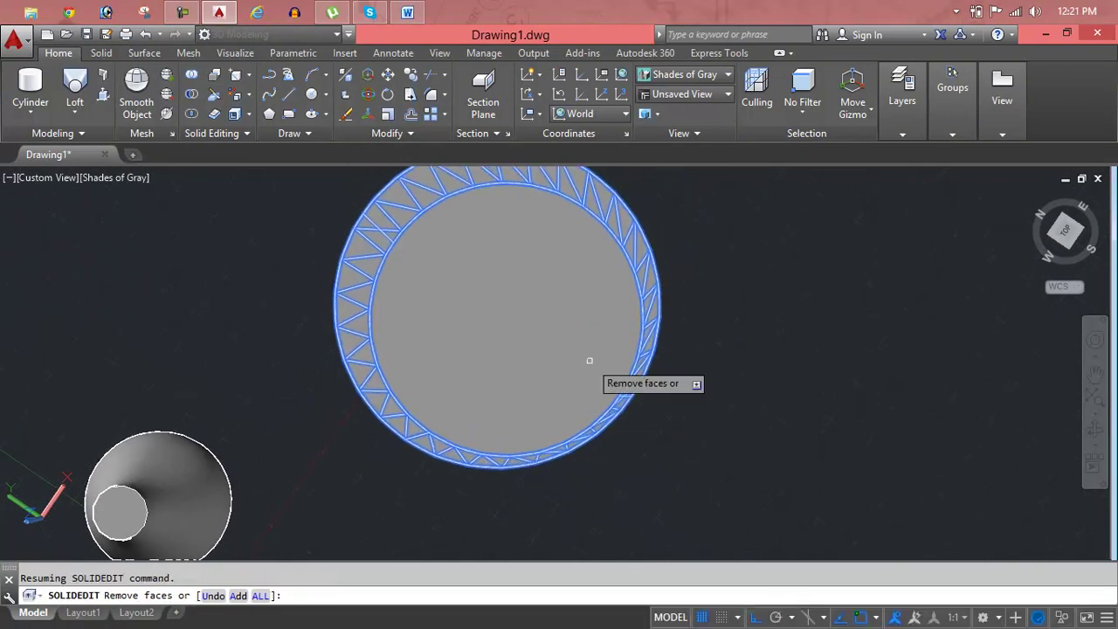
Apply the shell wall thickness, then view the open tube alongside the vase.
key(Return)
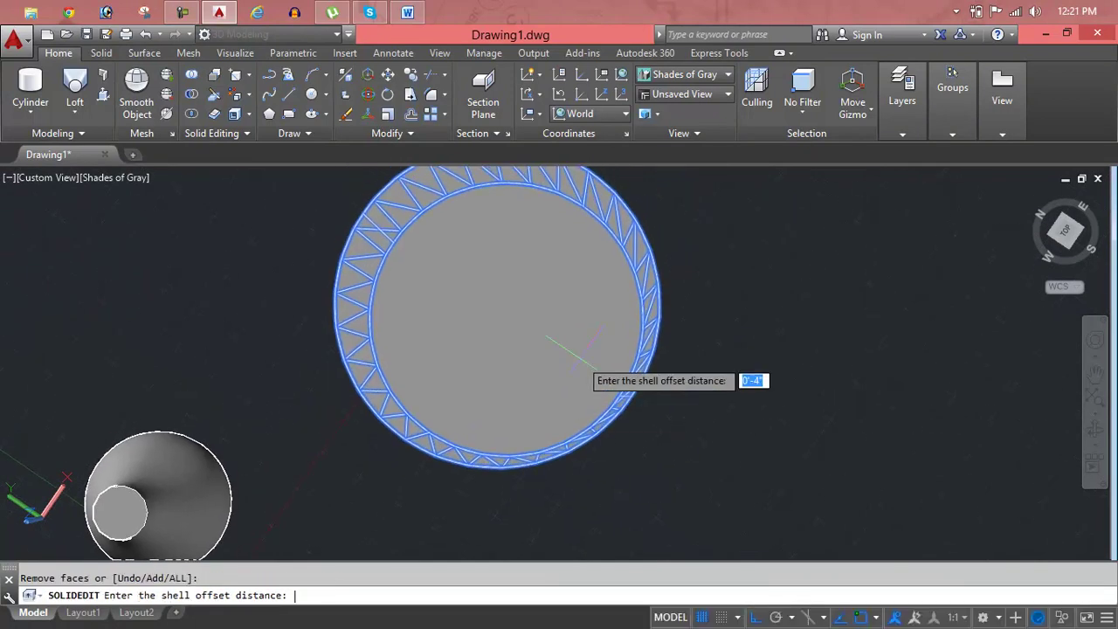
text(0.3)
key(Return)
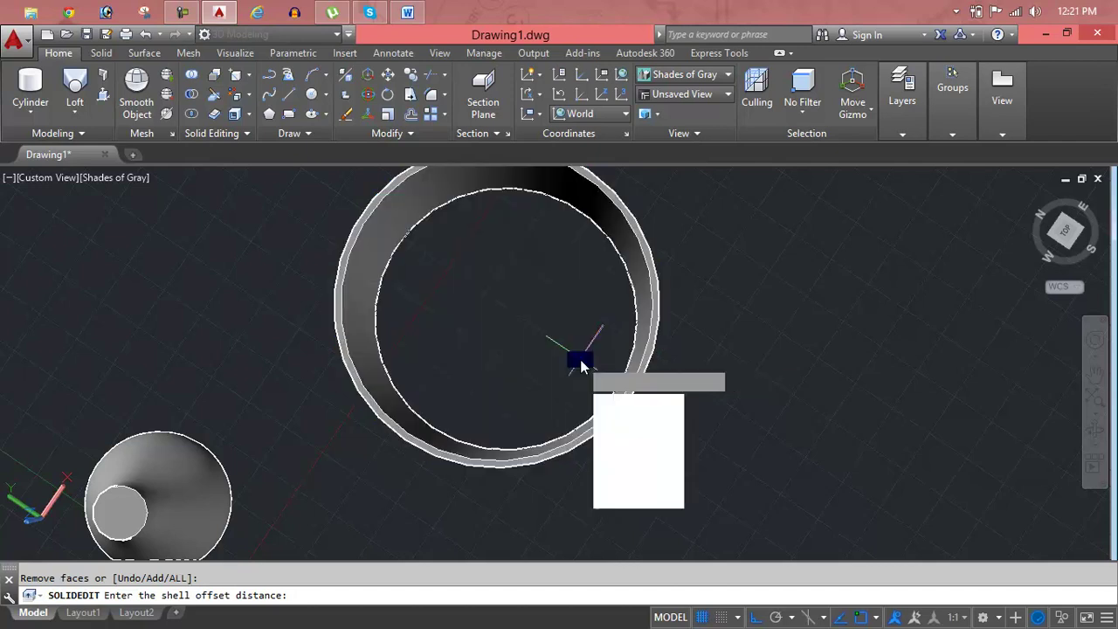
key(Return)
key(Return)
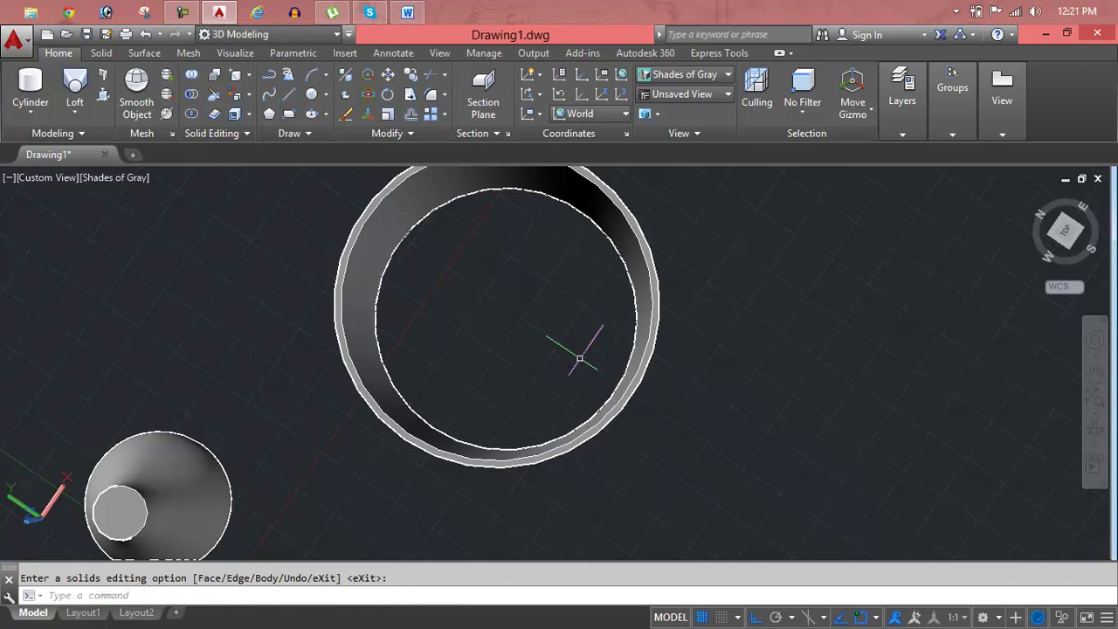
key(Escape)
middle_drag(579, 358, 544, 407)
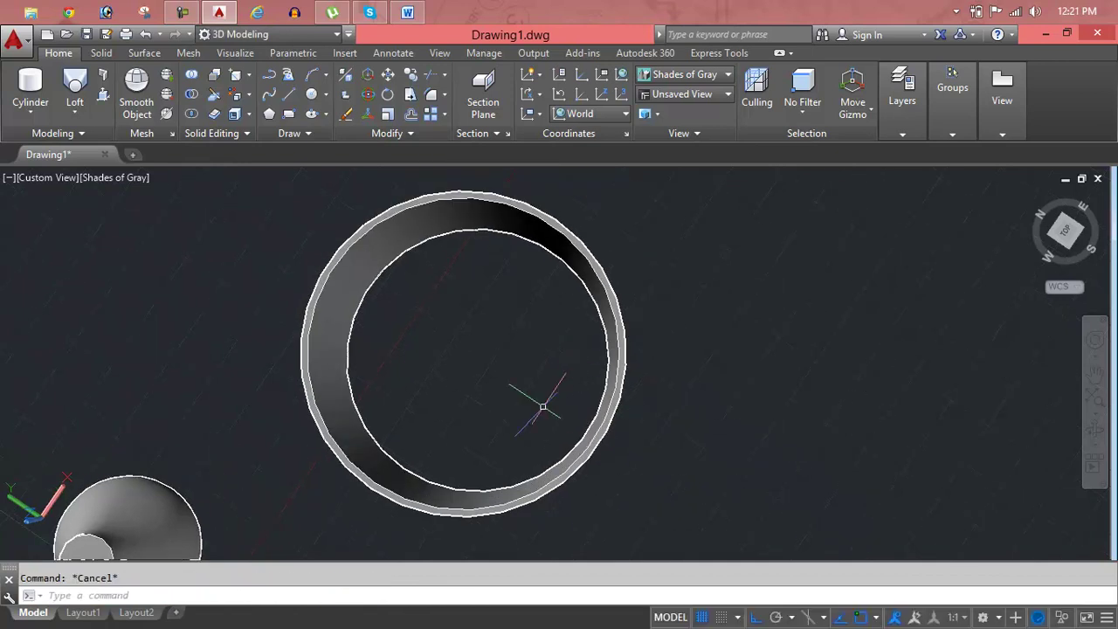
mouse_move(474, 428)
shift+middle_down()
mouse_move(611, 35)
mouse_move(449, 392)
mouse_move(492, 472)
mouse_move(492, 382)
shift+middle_up()
mouse_move(260, 452)
middle_down()
mouse_move(255, 464)
mouse_move(501, 392)
mouse_move(515, 349)
middle_up()
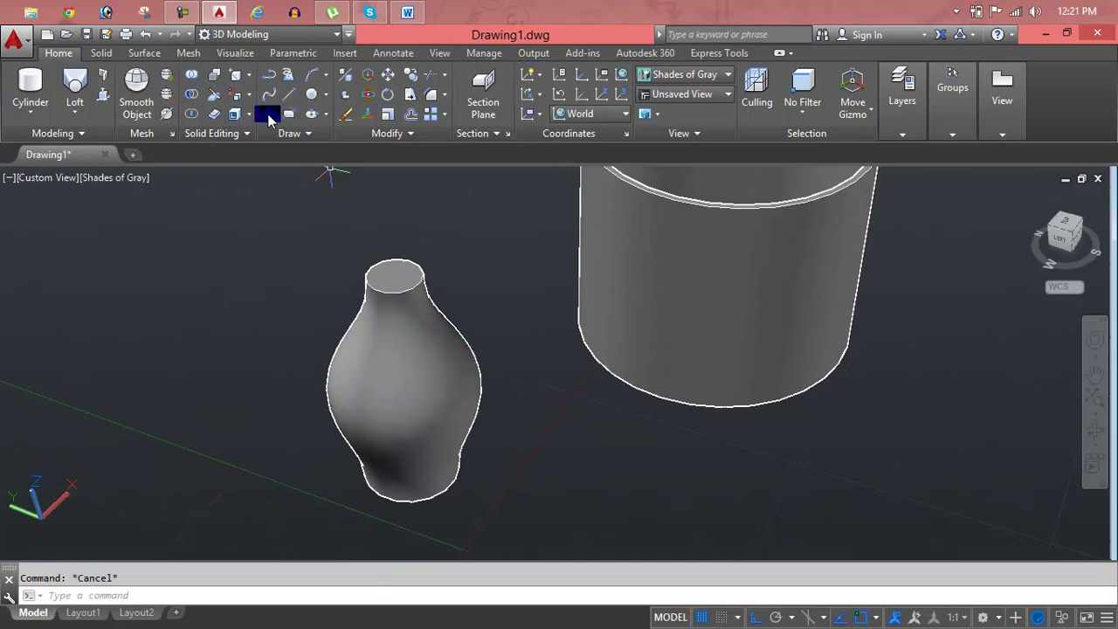
Select the vase for shelling and mark its top opening and base faces for removal.
click(232, 114)
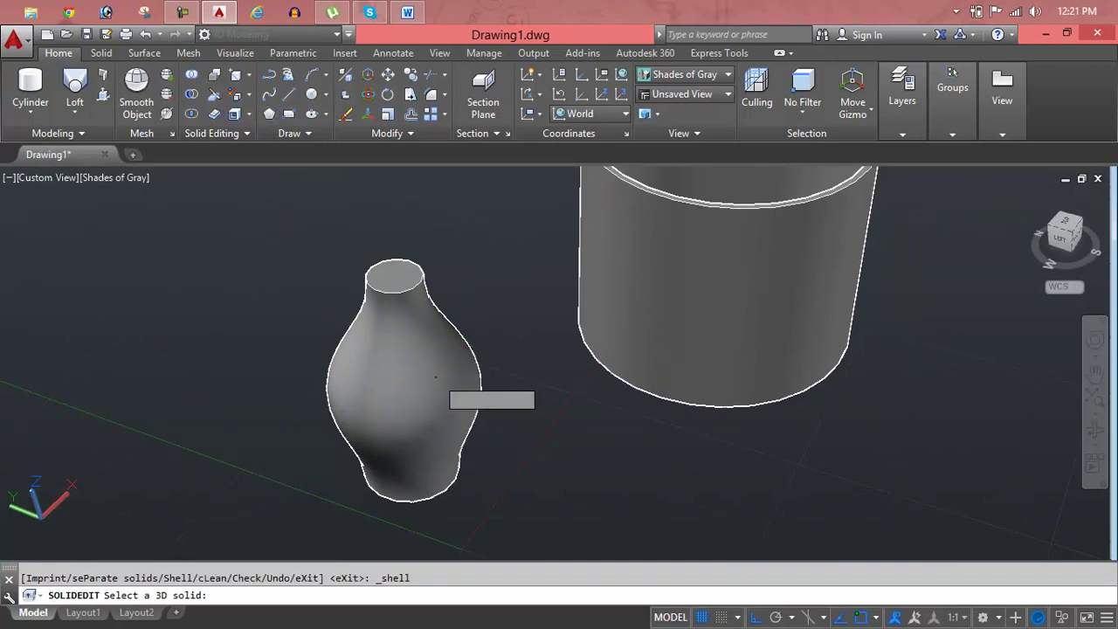
click(435, 376)
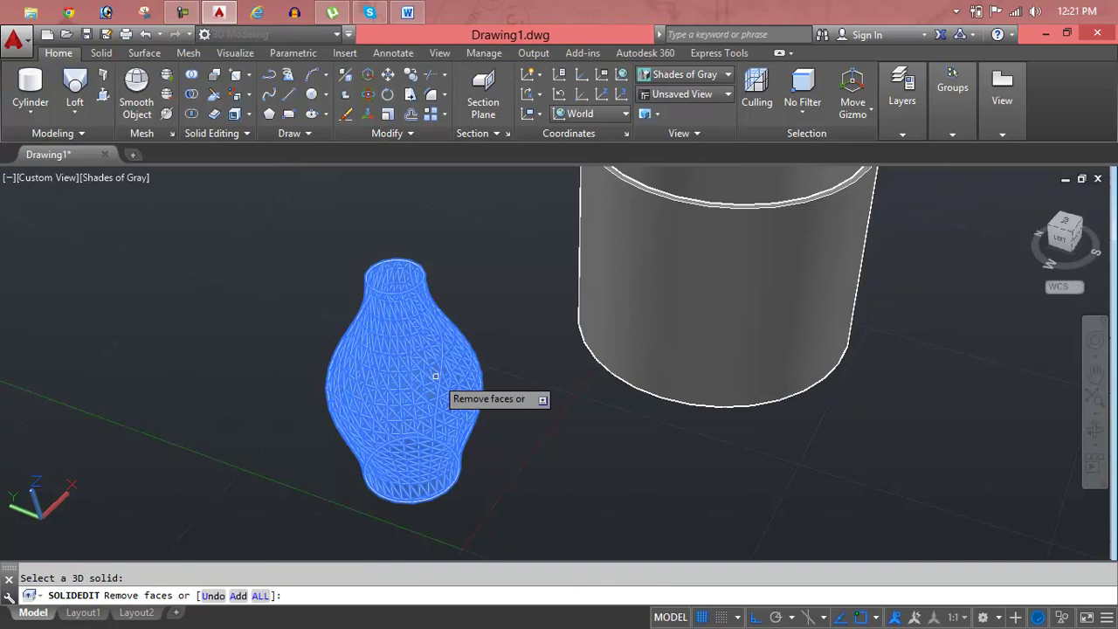
text(a)
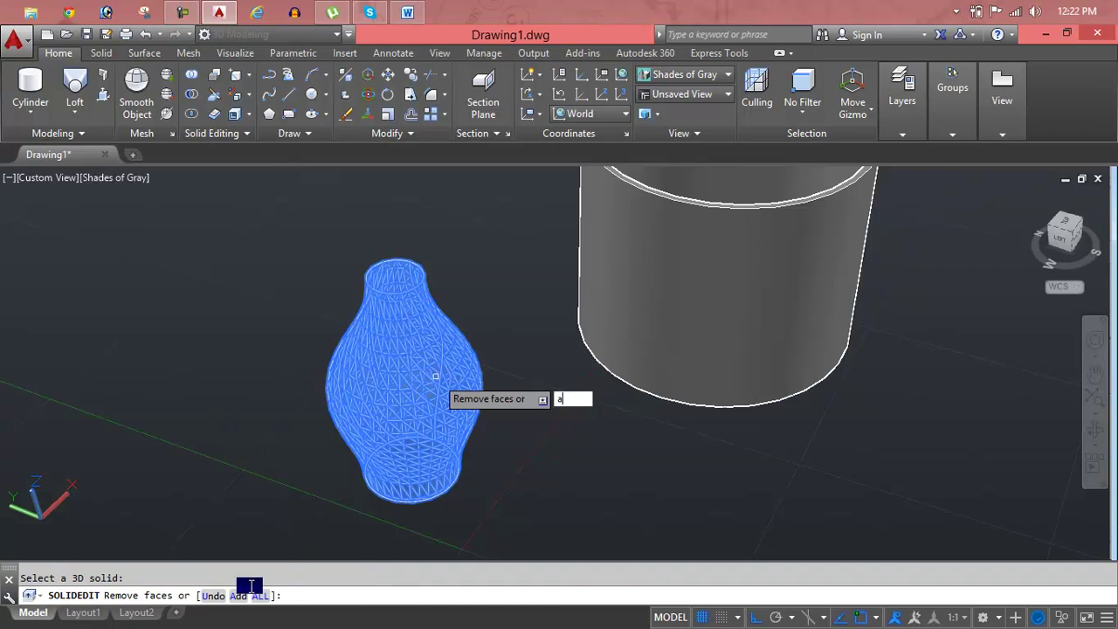
key(Return)
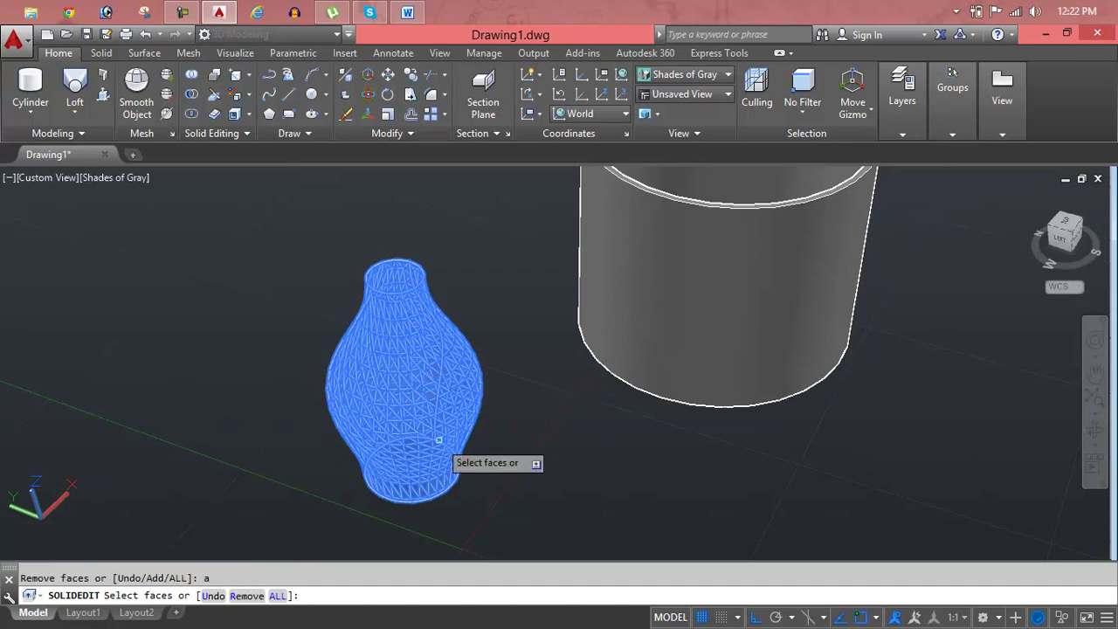
text(r)
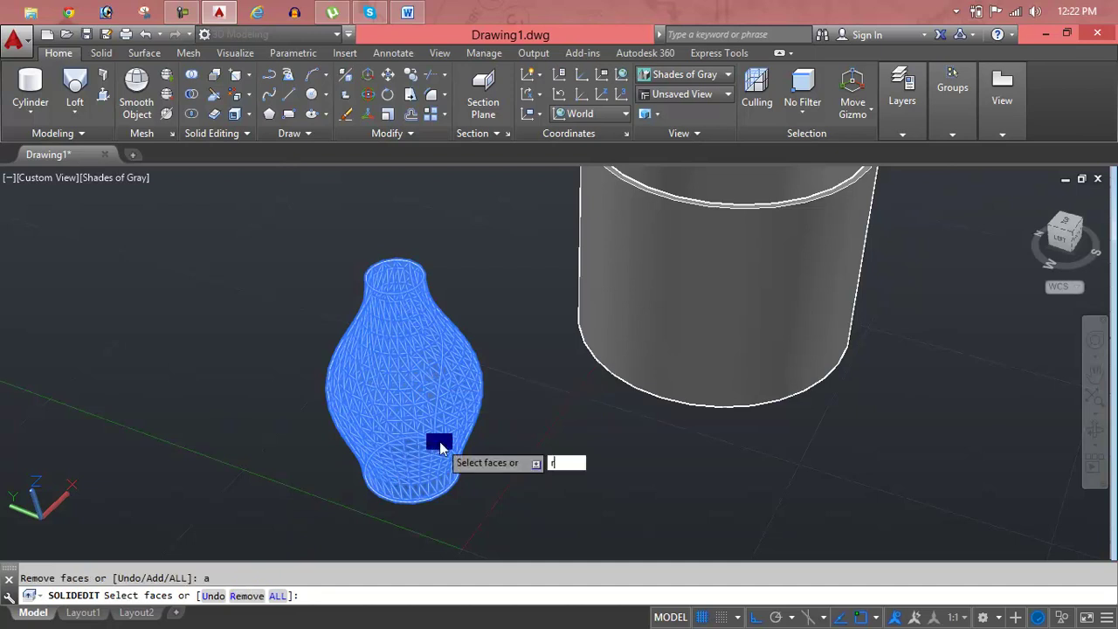
key(Return)
shift+middle_drag(439, 439, 485, 546)
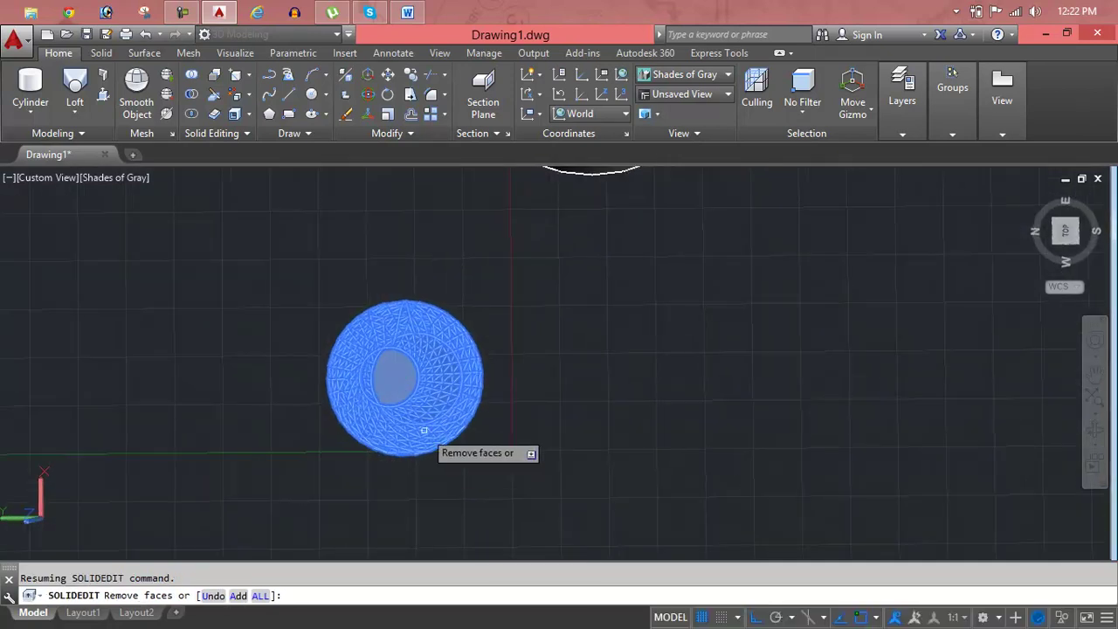
click(402, 393)
shift+middle_drag(379, 423, 431, 345)
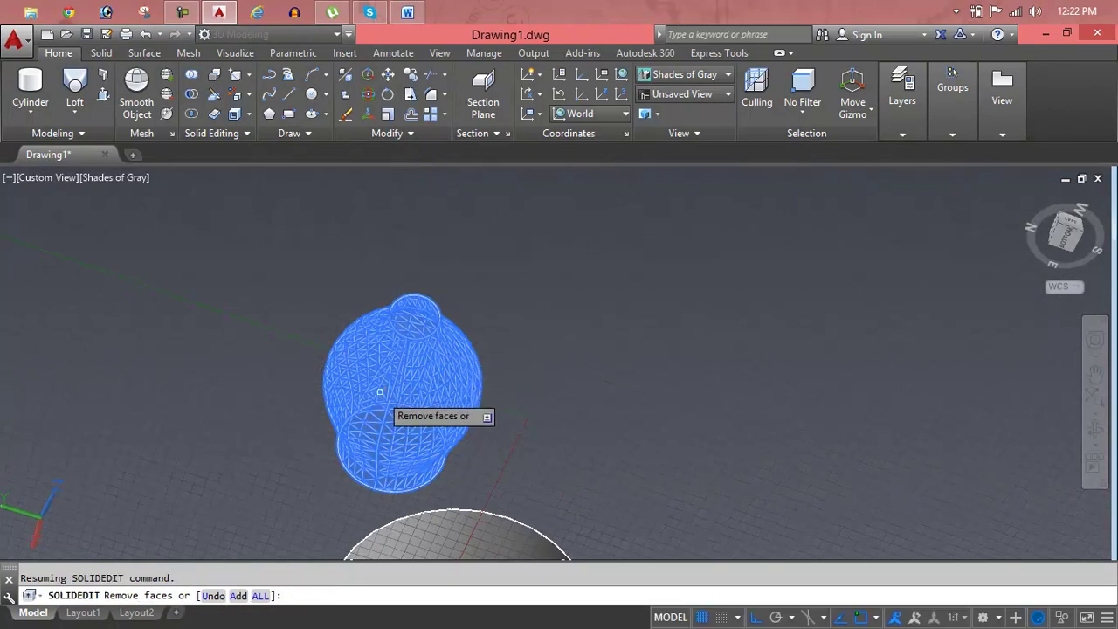
click(395, 441)
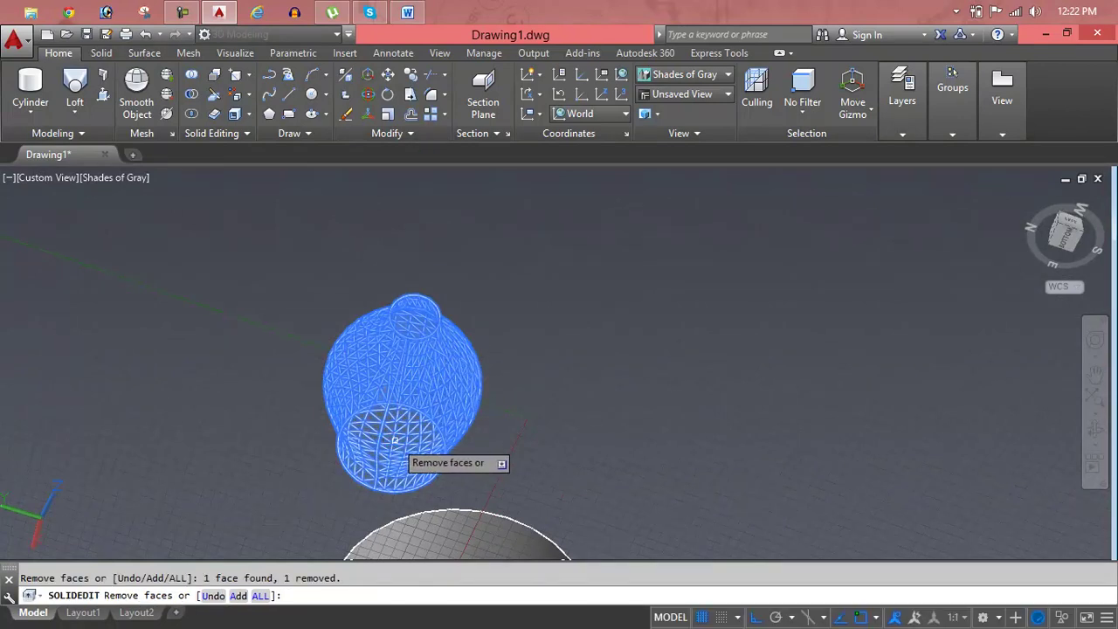
shift+middle_drag(391, 442, 403, 377)
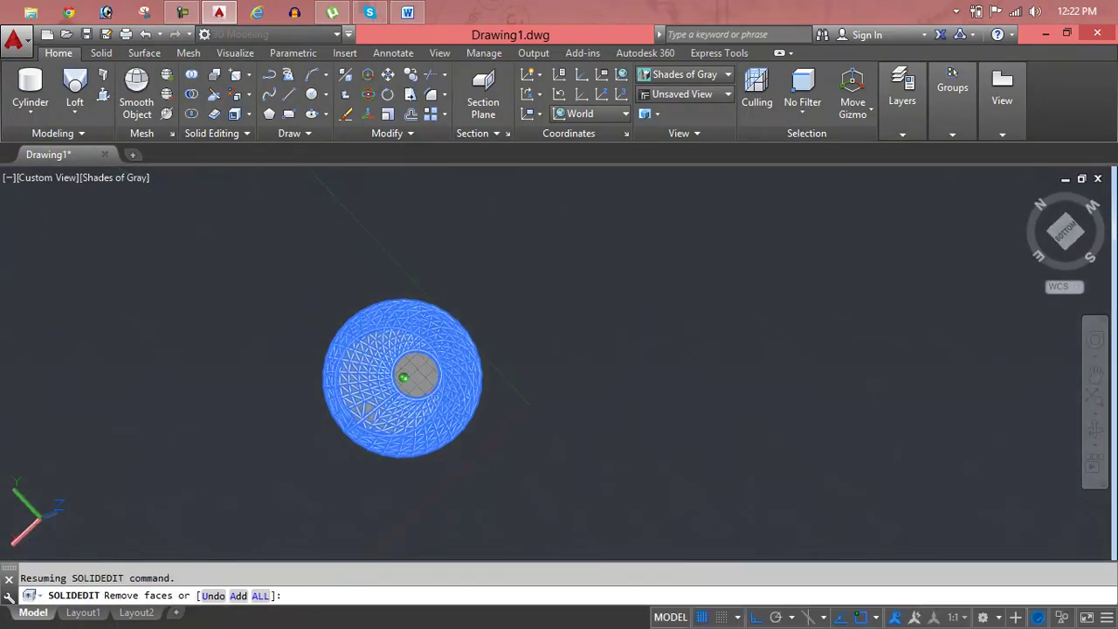
click(384, 379)
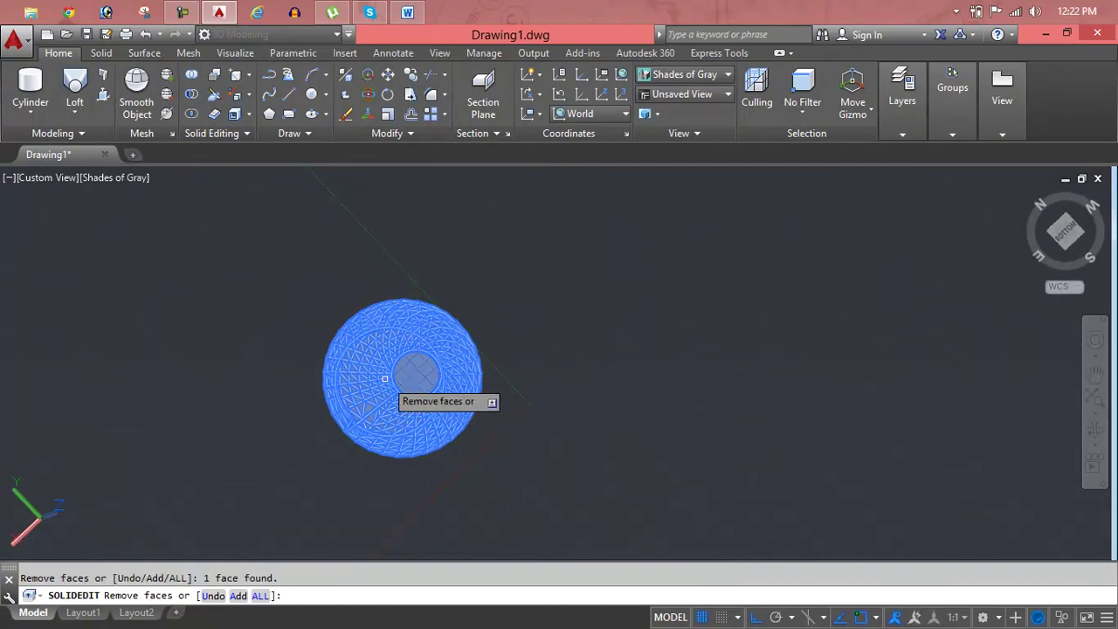
Apply a 0.2 shell thickness and finish the shell operation.
key(Return)
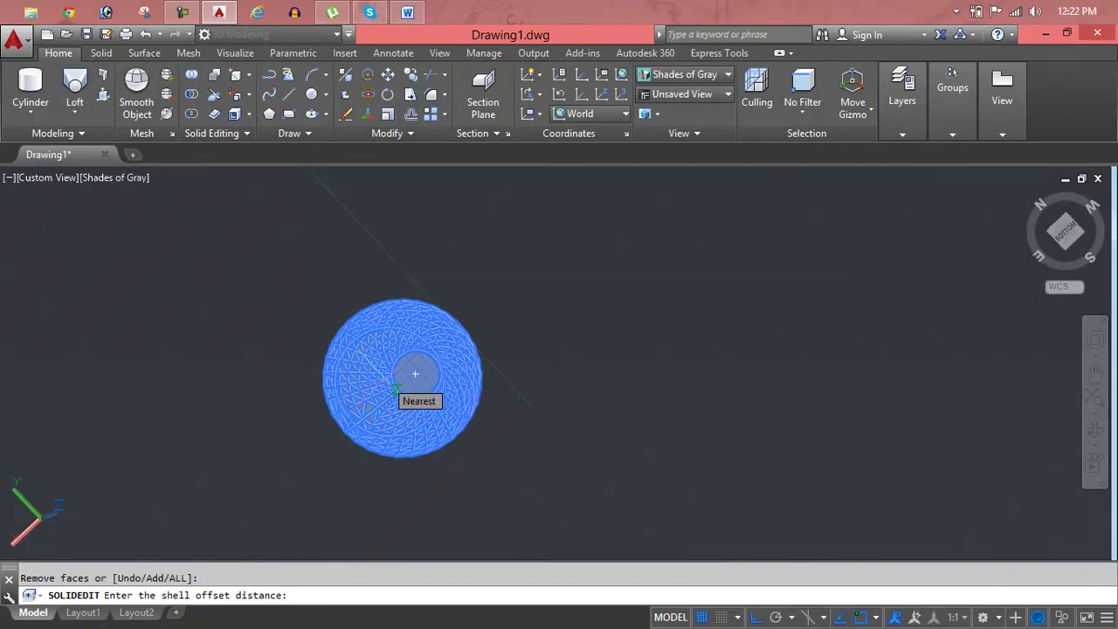
text(0.2")
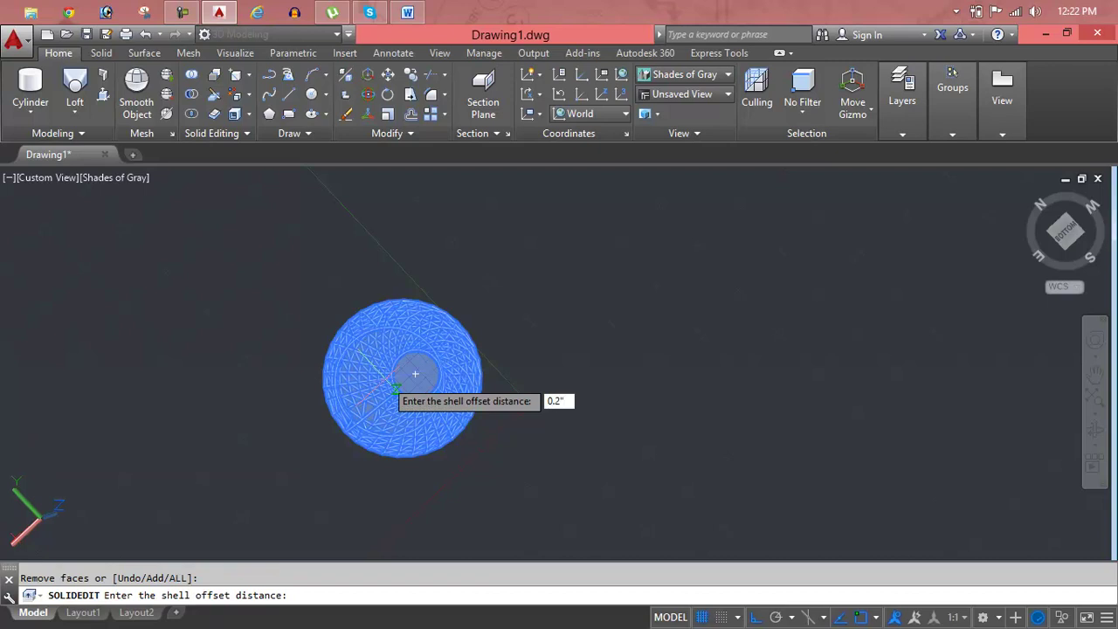
key(Return)
key(Return)
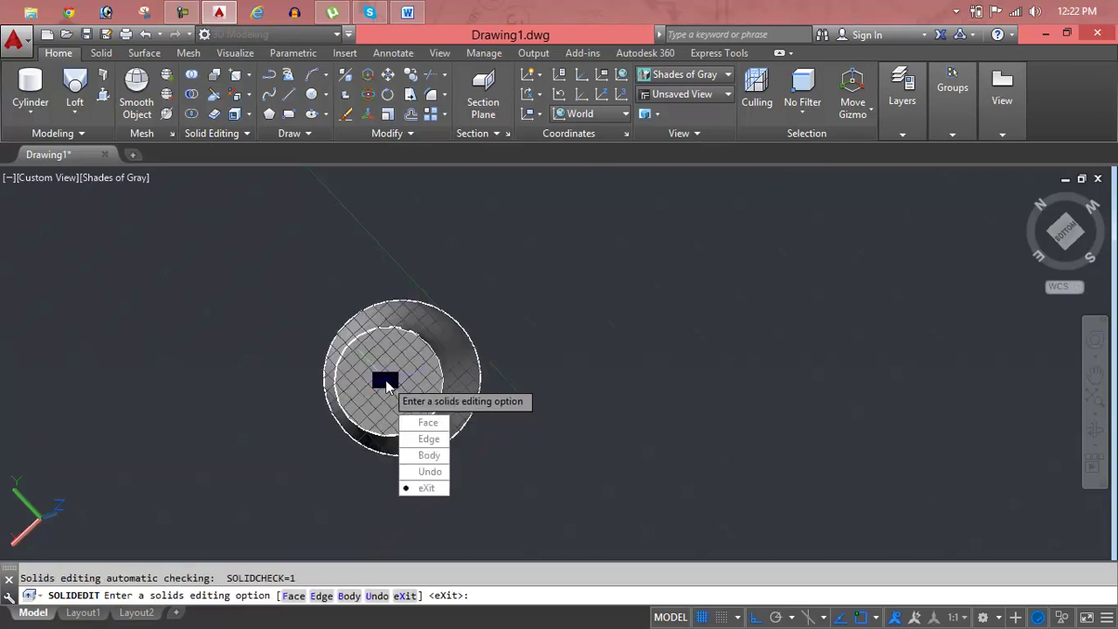
key(Return)
Delete the shelled cylinder, hide the grid with F7, and recentre on the vase.
mouse_move(384, 377)
shift+middle_down()
mouse_move(427, 570)
mouse_move(427, 530)
mouse_move(540, 303)
mouse_move(567, 471)
mouse_move(558, 444)
mouse_move(522, 457)
mouse_move(564, 344)
mouse_move(584, 232)
mouse_move(573, 467)
shift+middle_up()
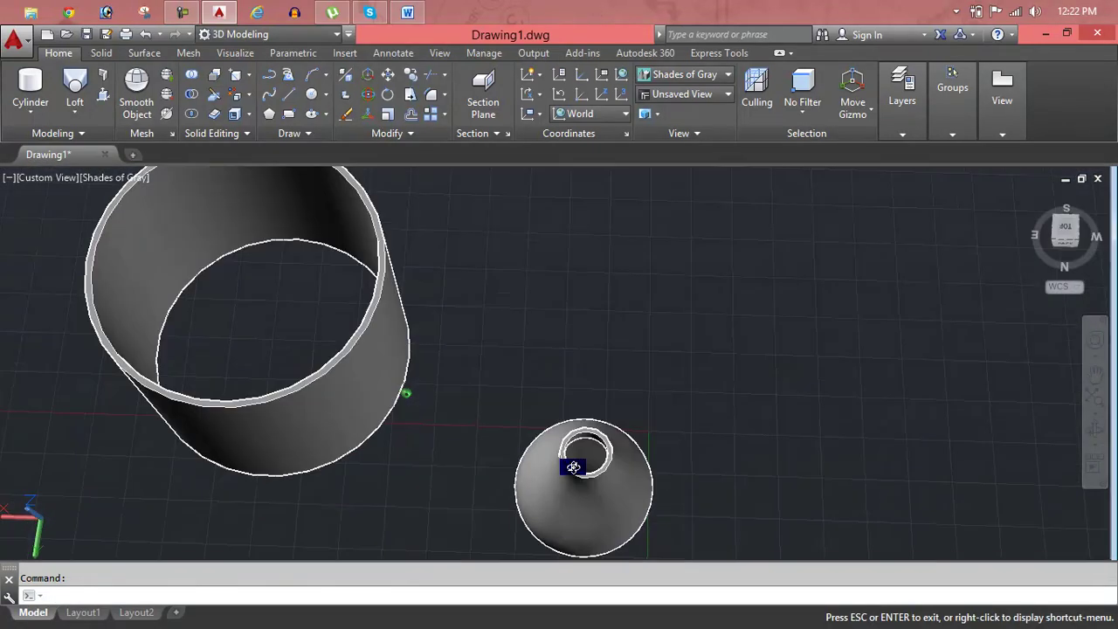
click(370, 424)
key(Delete)
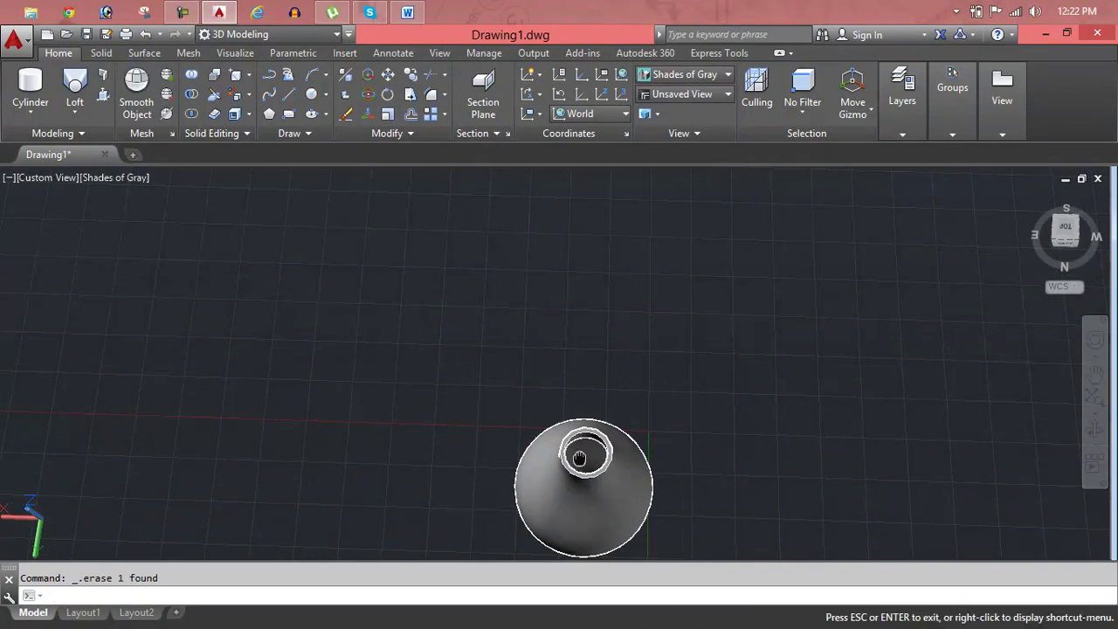
middle_drag(579, 458, 565, 314)
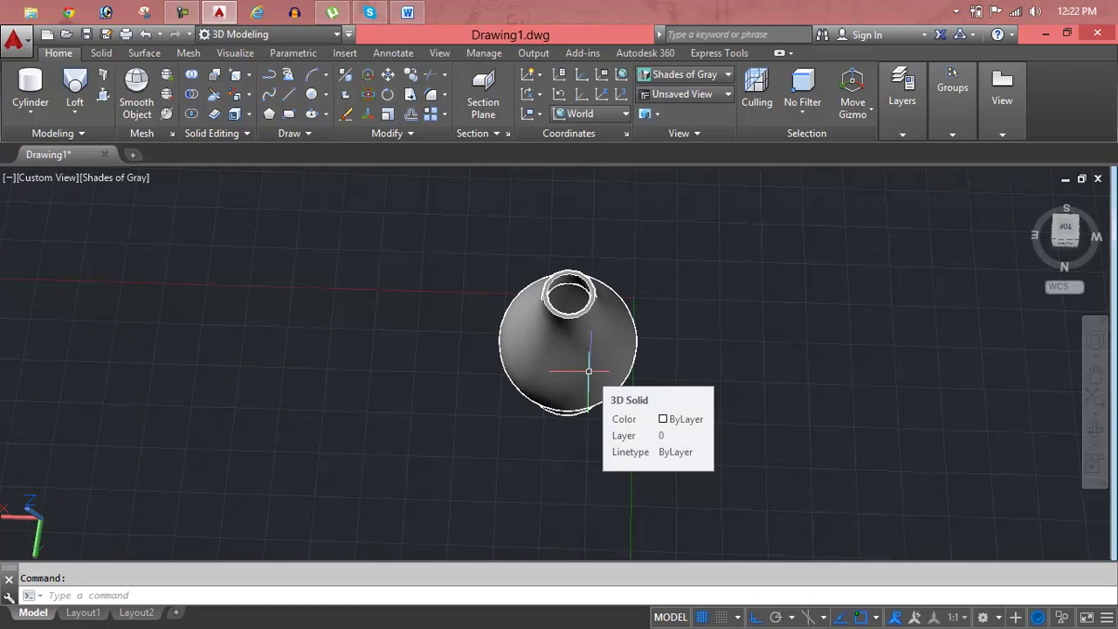
key(ctrl+z)
key(ctrl+z)
key(ctrl+z)
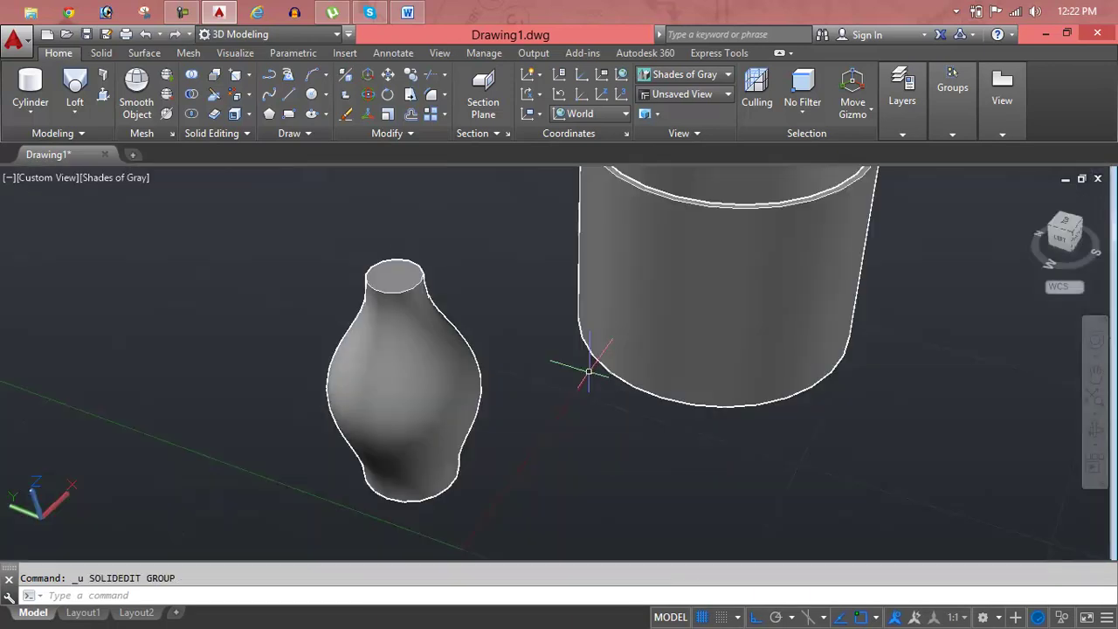
click(637, 353)
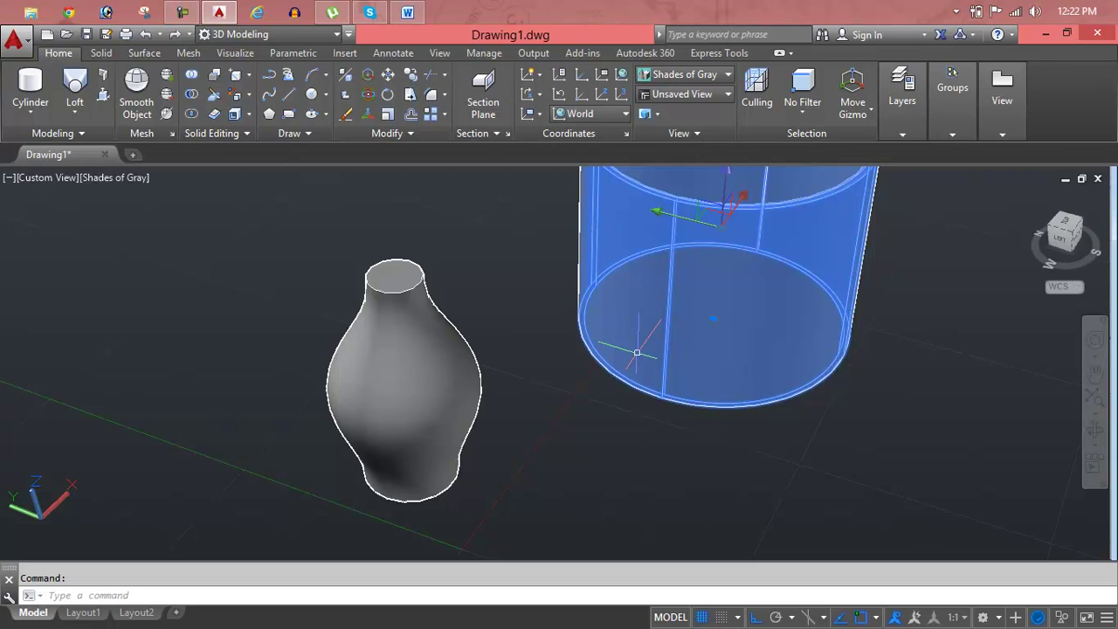
key(Delete)
key(F7)
middle_drag(684, 375, 671, 408)
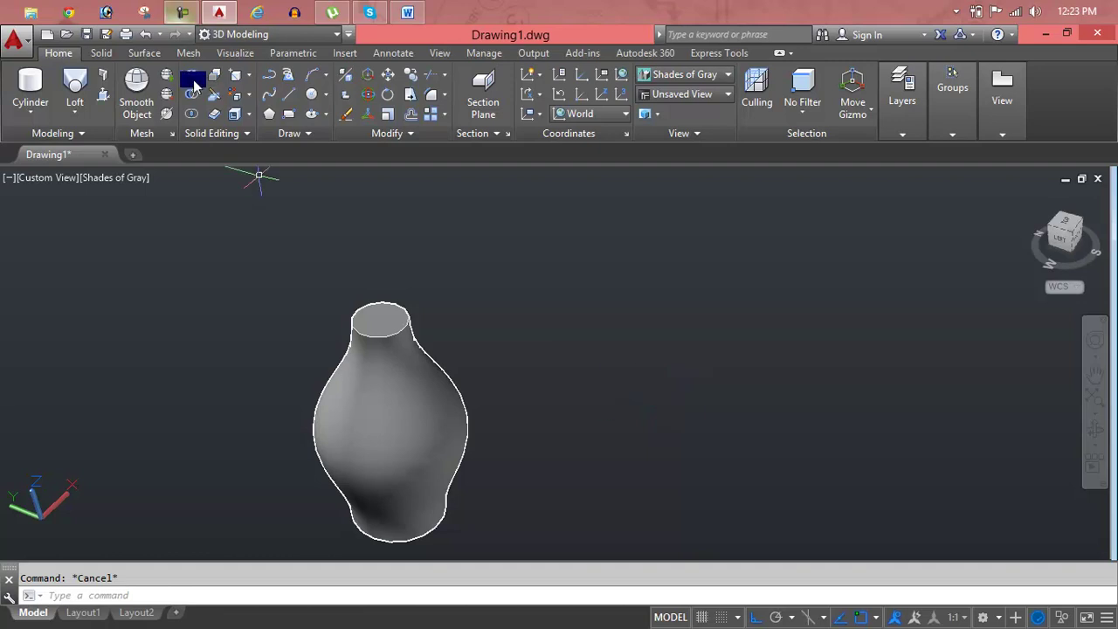
Start shelling the vase and remove its top face.
click(237, 118)
click(412, 424)
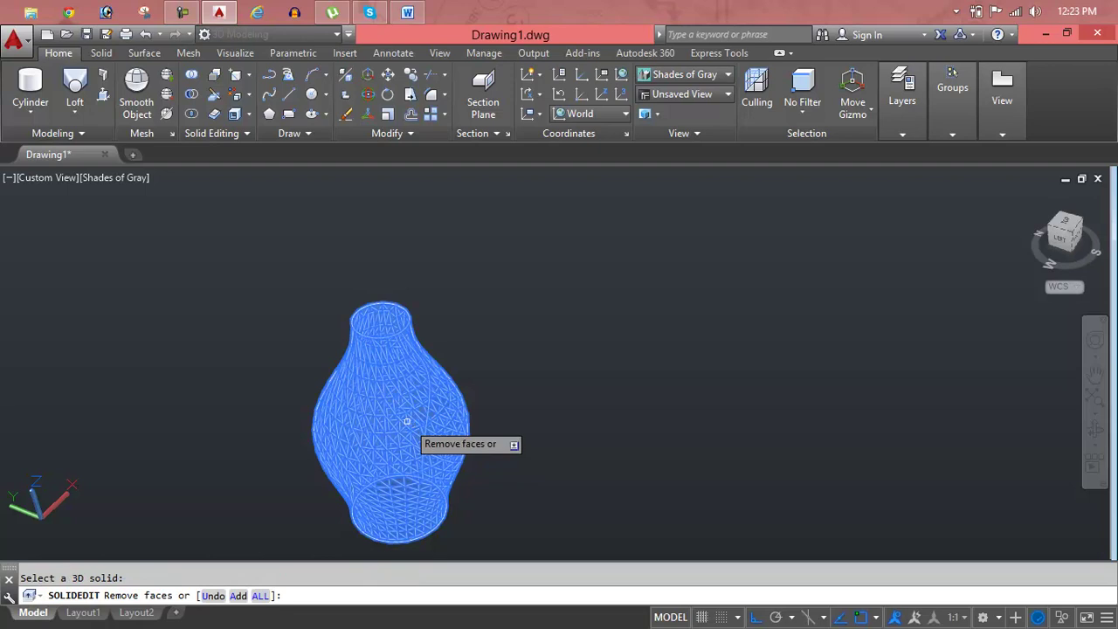
shift+middle_drag(406, 421, 415, 472)
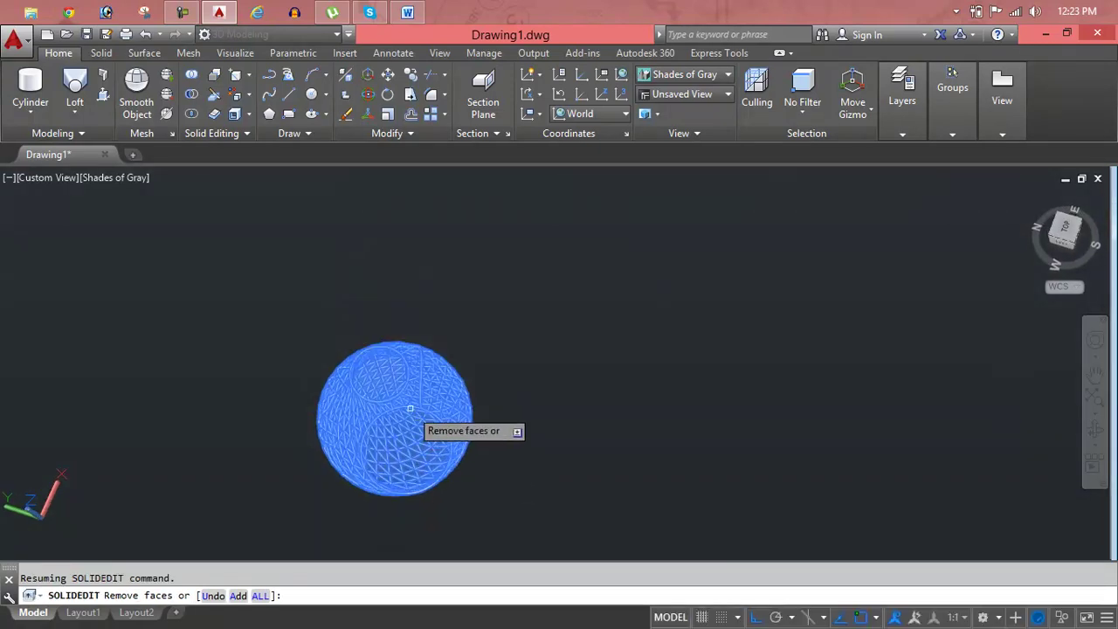
click(365, 378)
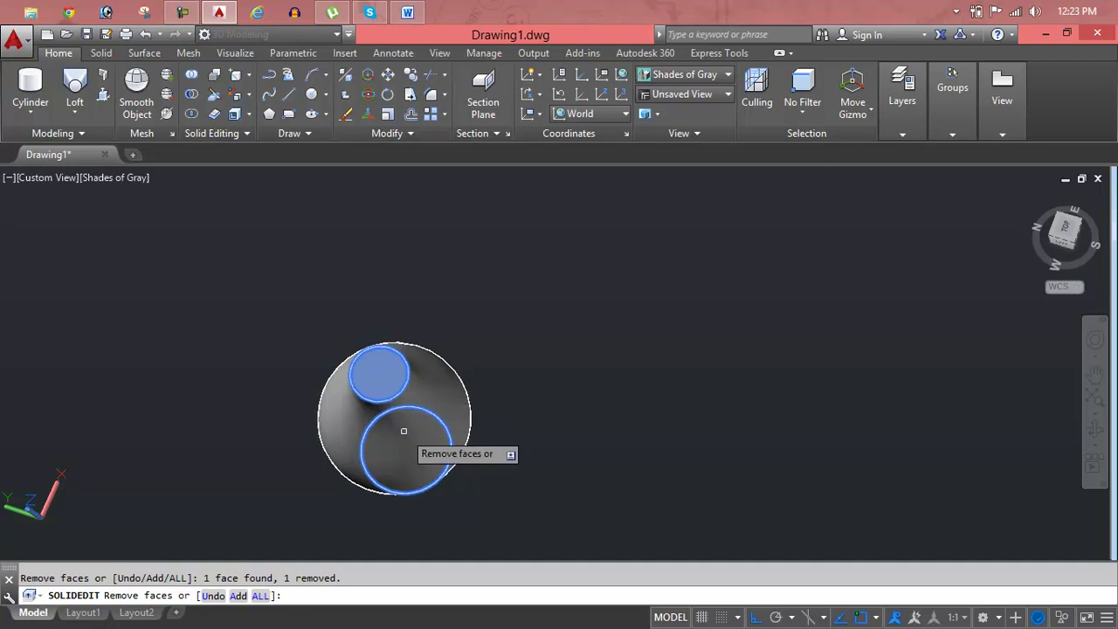
text(a)
key(Return)
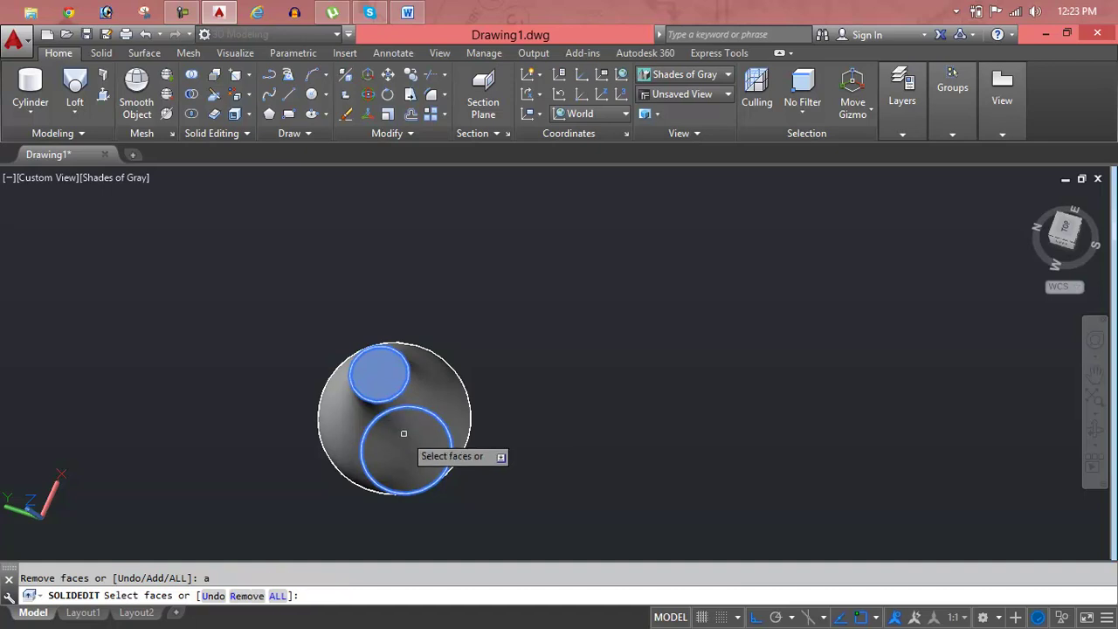
mouse_move(404, 433)
shift+middle_down()
mouse_move(414, 333)
mouse_move(434, 282)
shift+middle_up()
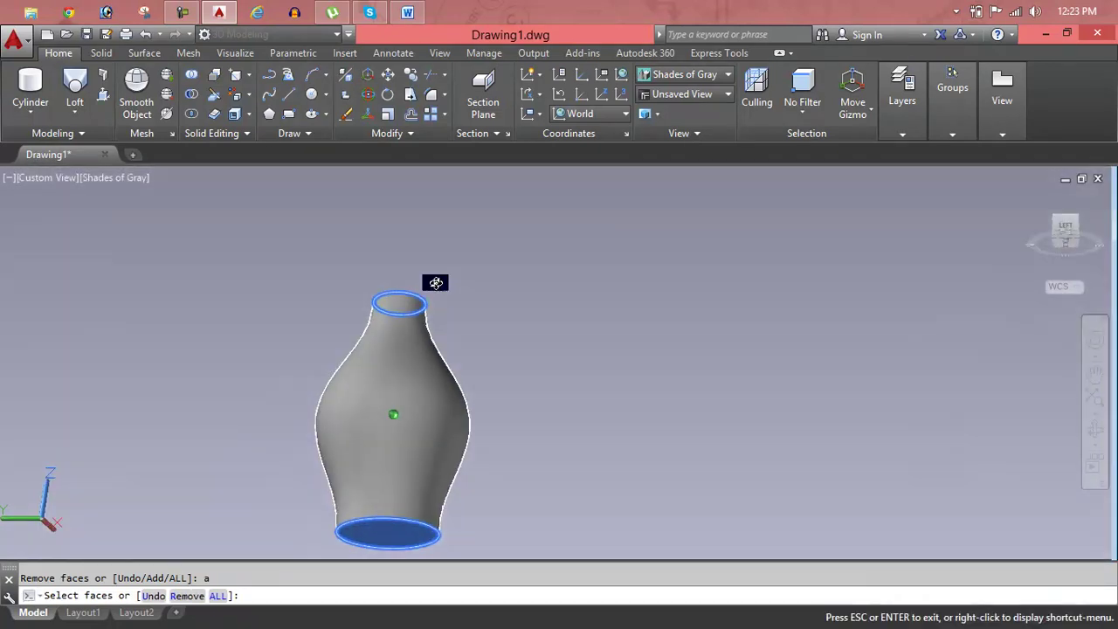
shift+right_click(420, 404)
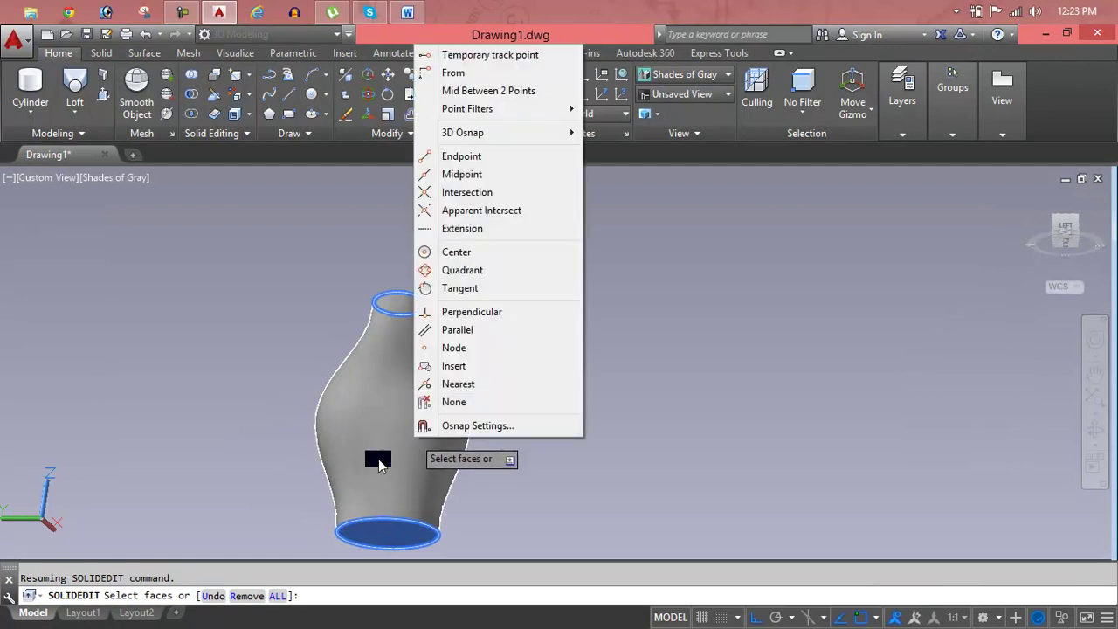
key(Escape)
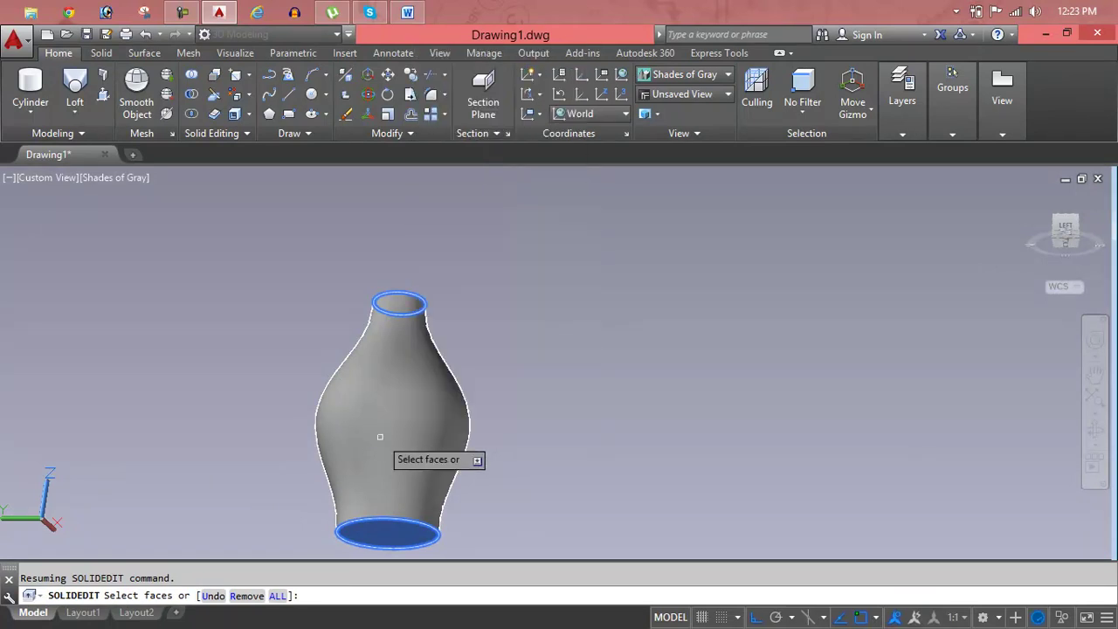
Remove the vase's bottom face from the shell as well.
text(r)
key(Return)
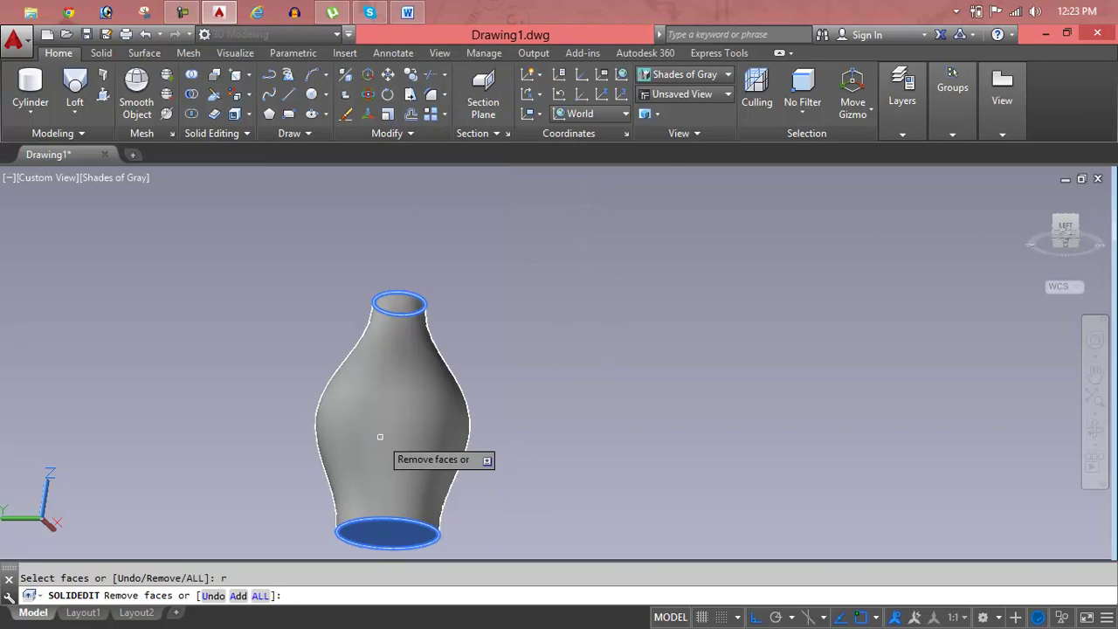
shift+middle_drag(394, 463, 424, 421)
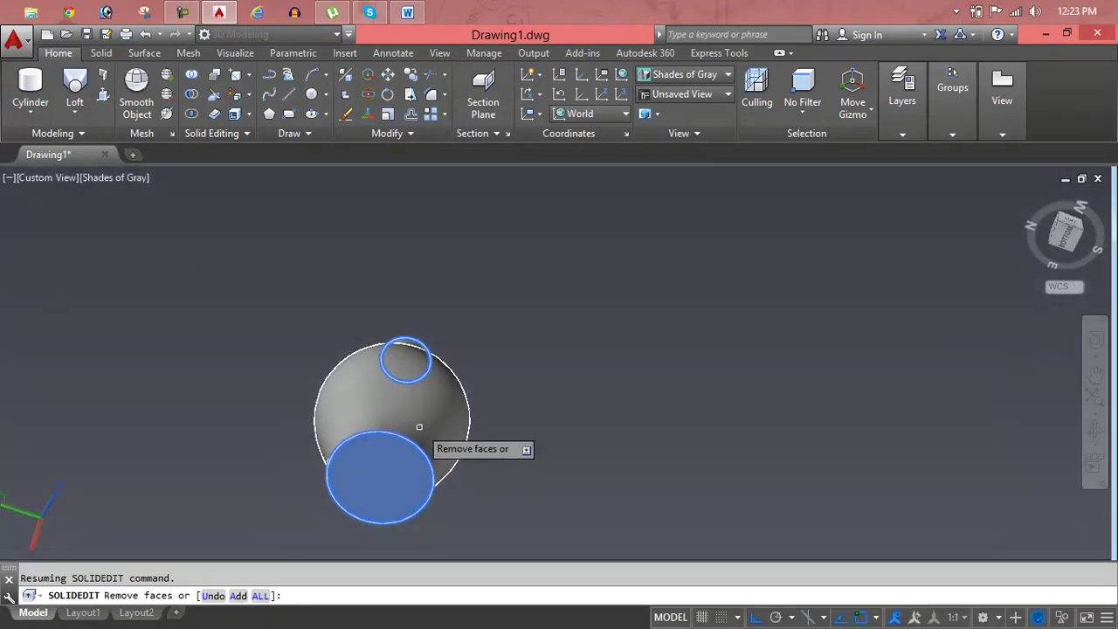
click(387, 480)
click(386, 460)
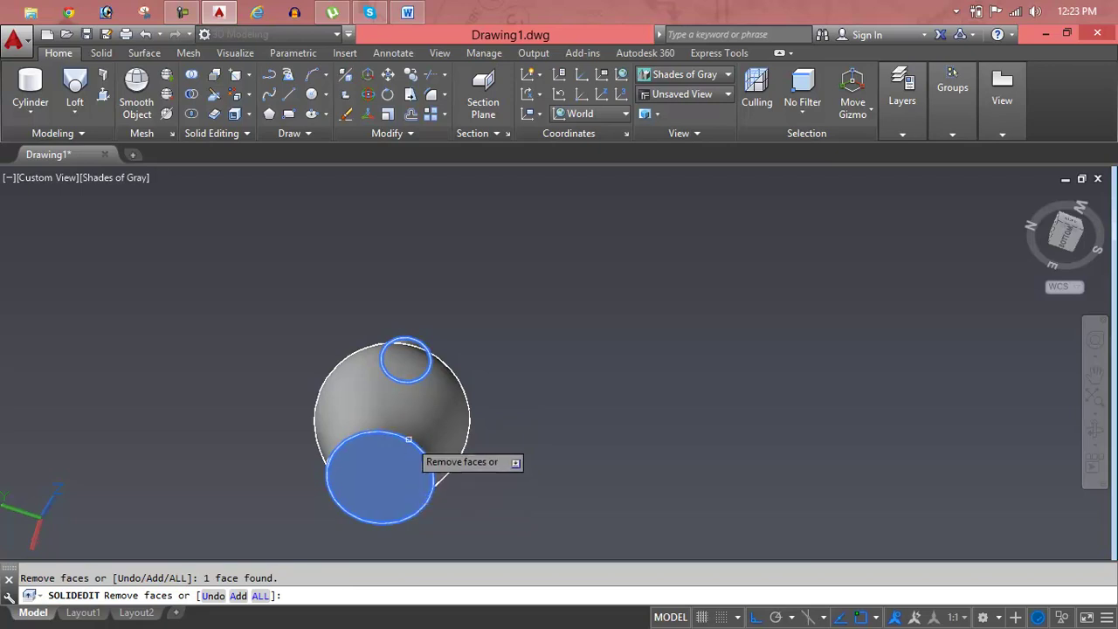
shift+middle_drag(405, 401, 388, 393)
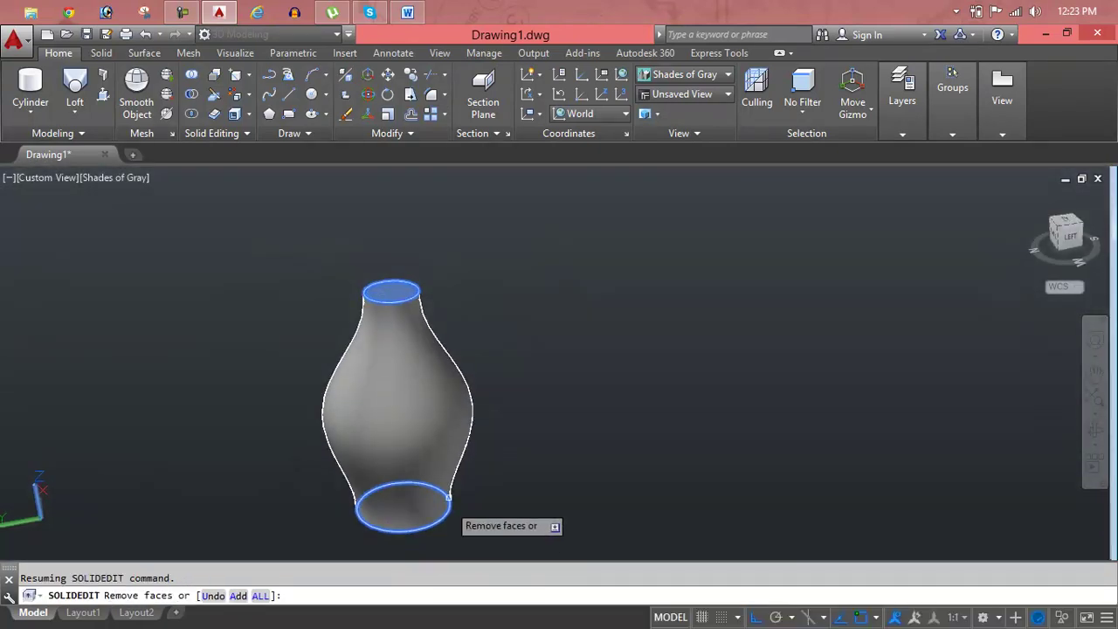
Apply the 0.2 shell offset to the vase and exit the command.
key(Return)
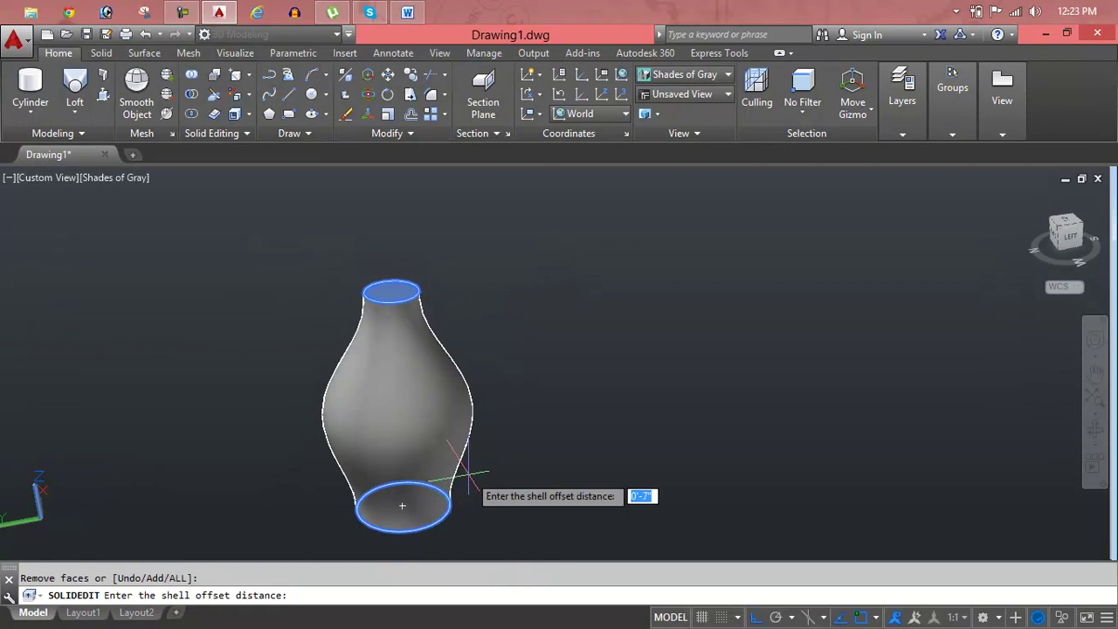
text(0.2)
key(Return)
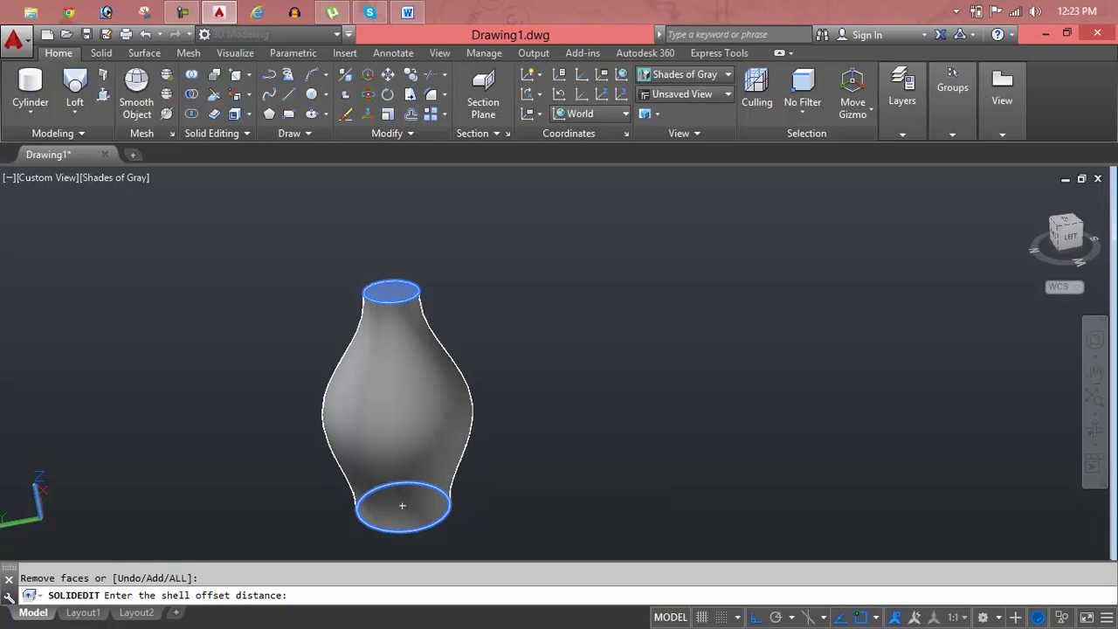
key(Escape)
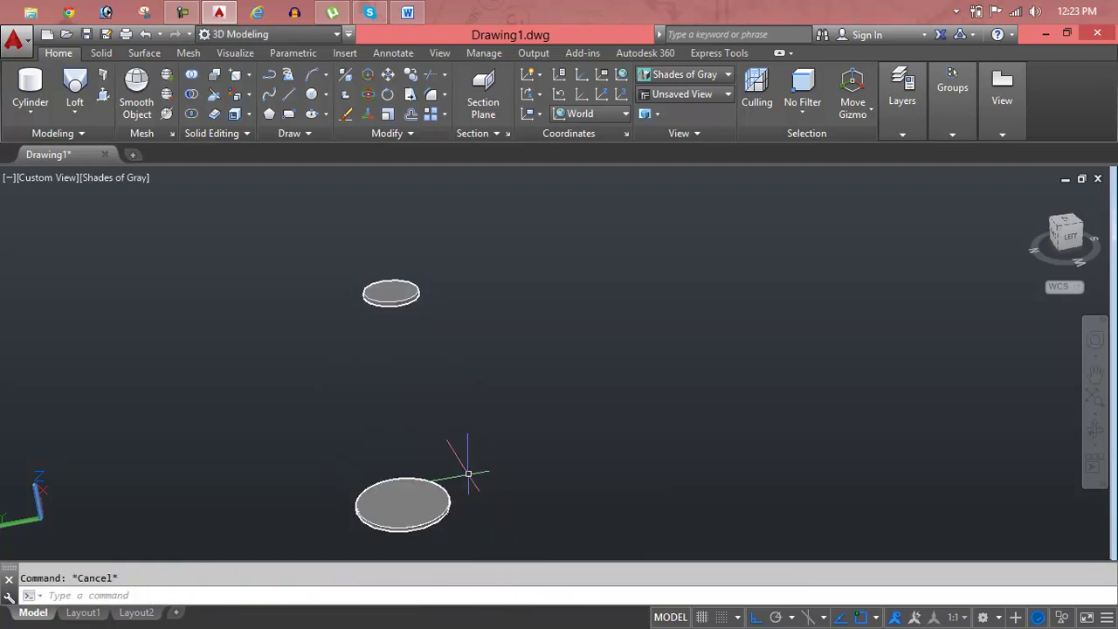
Undo the earlier shell on the vase and pan the vase up and left.
key(ctrl+z)
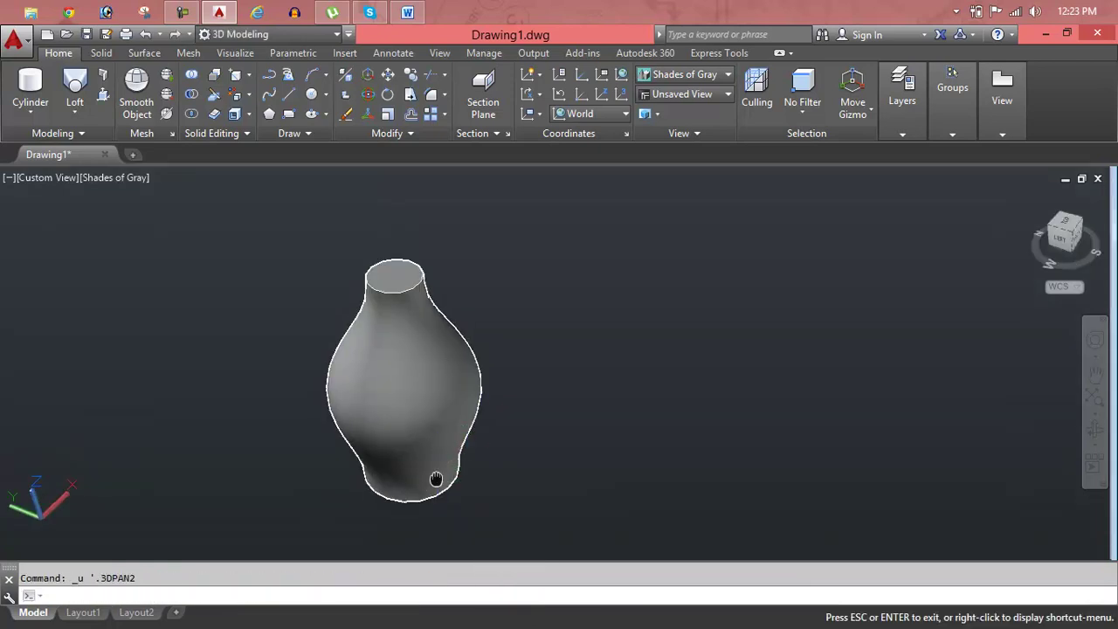
middle_drag(439, 474, 399, 407)
key(Escape)
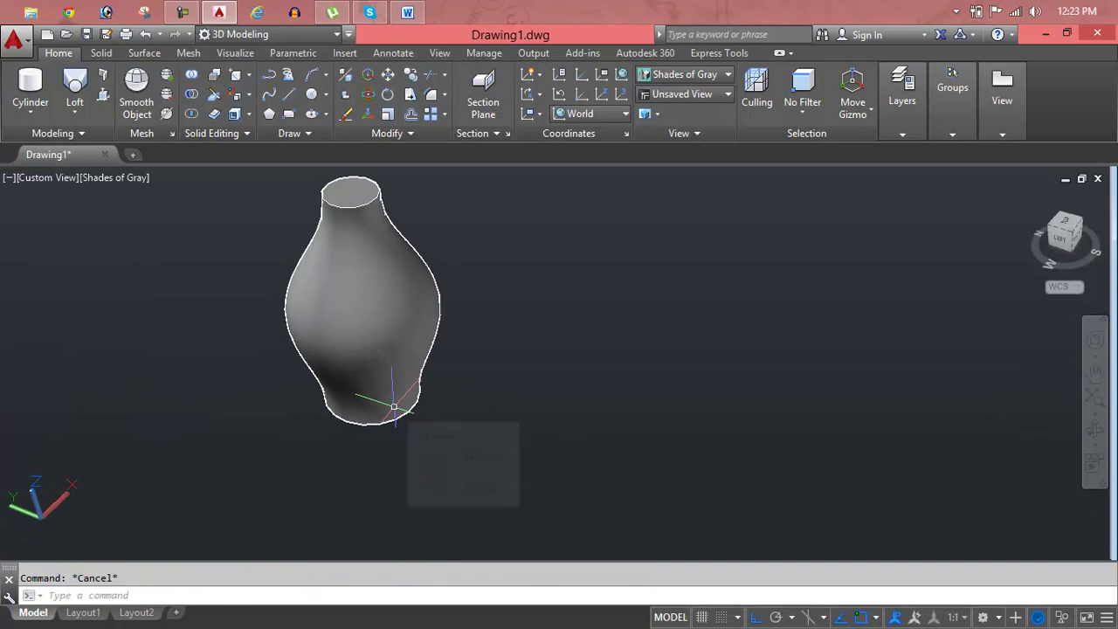
Start a shell on the vase and remove its top and bottom faces.
click(236, 116)
click(368, 284)
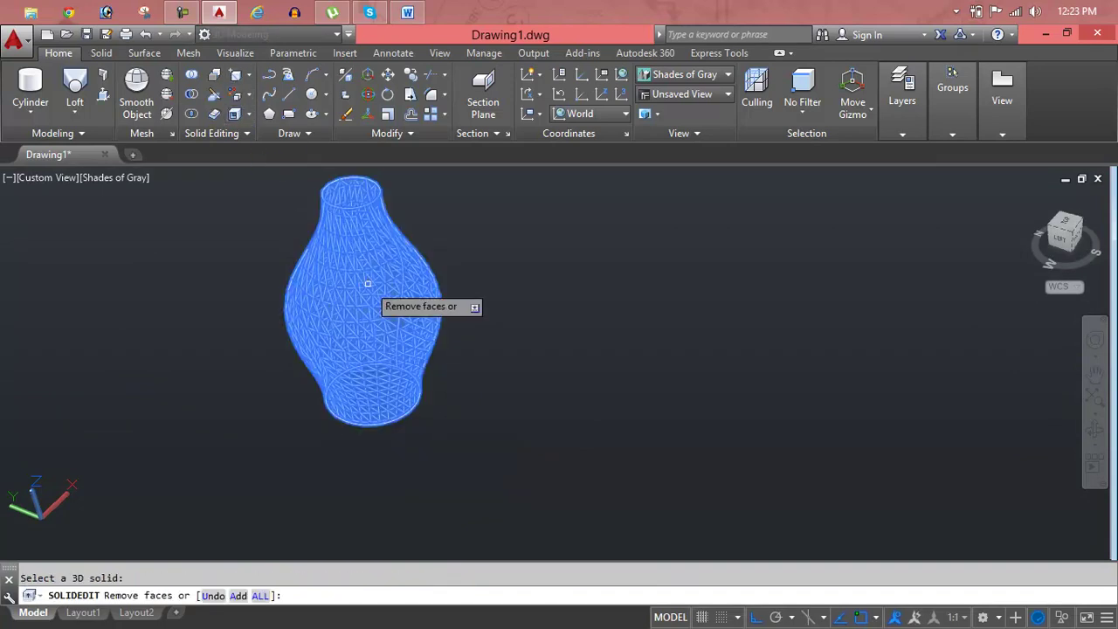
shift+middle_drag(368, 285, 381, 352)
text(a)
key(Return)
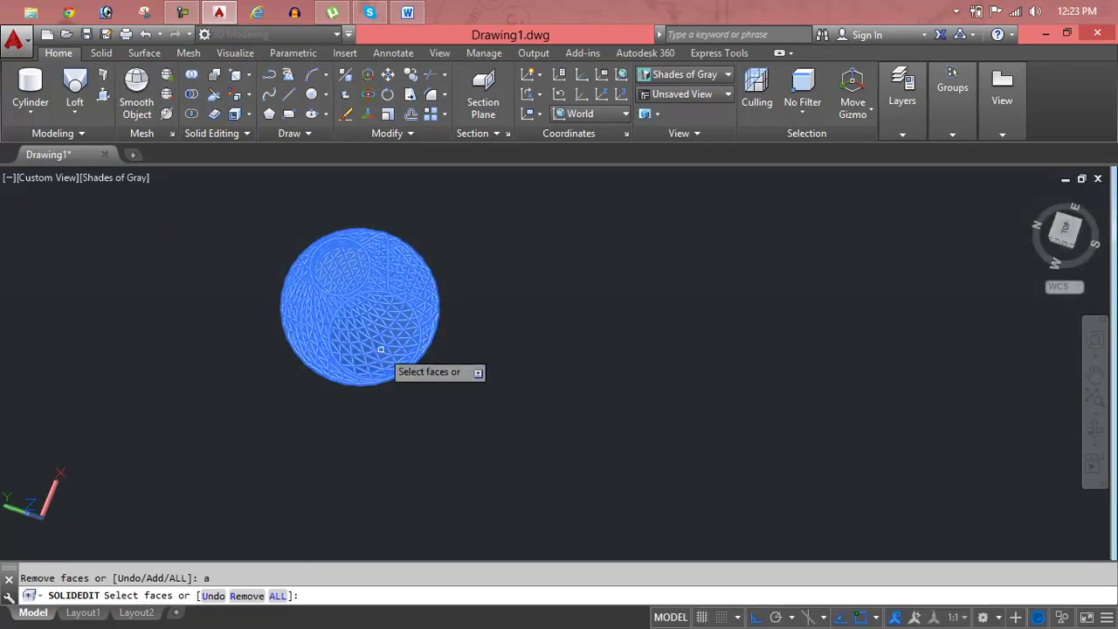
text(r)
key(Return)
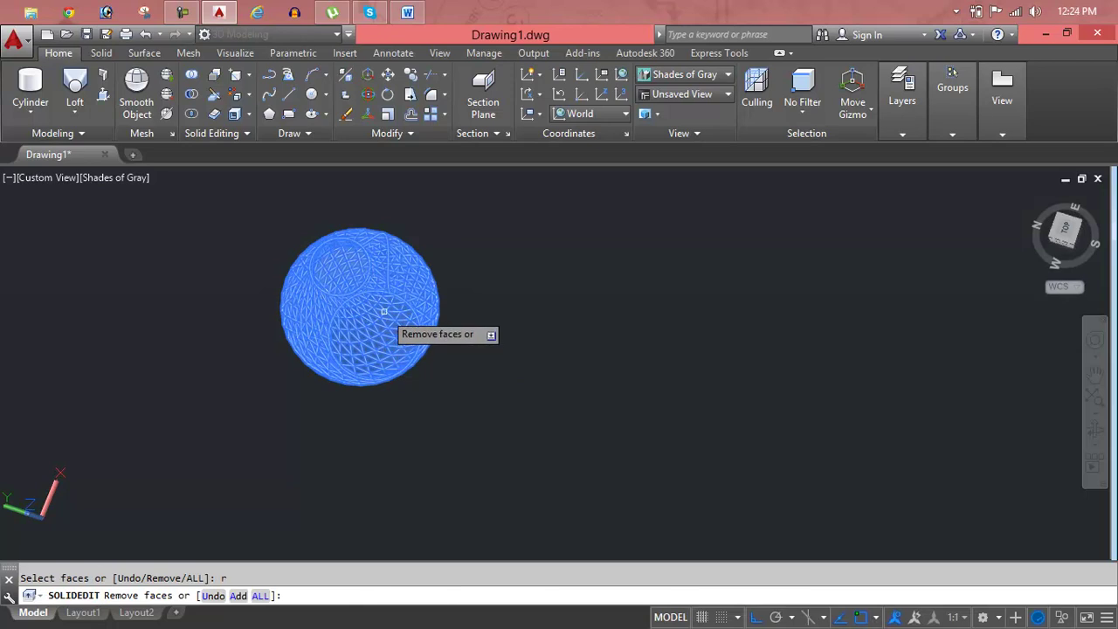
click(346, 288)
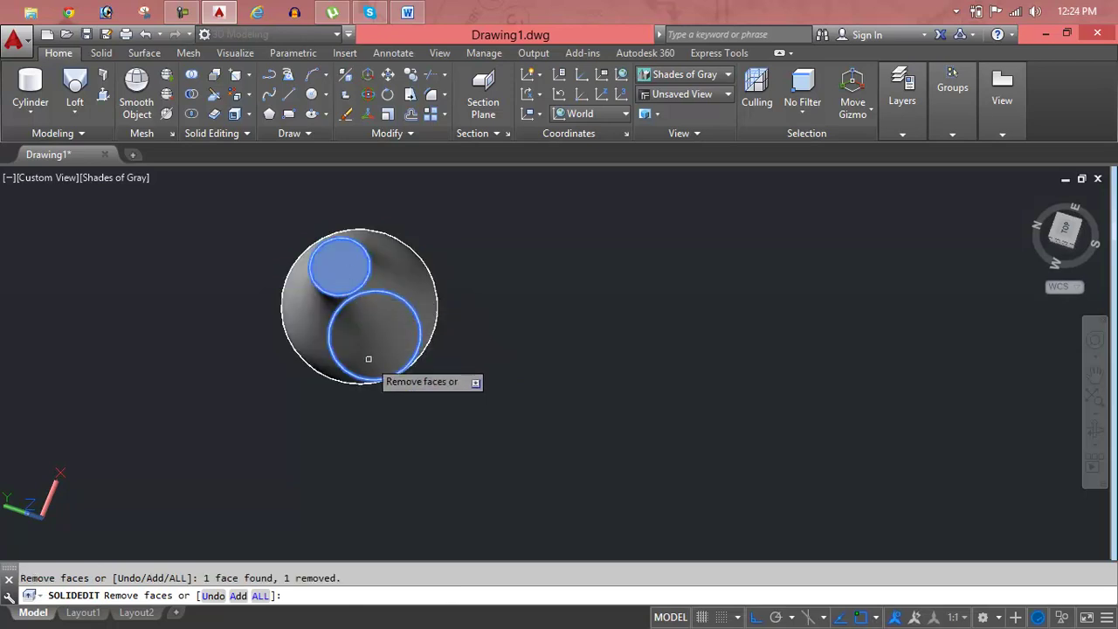
shift+middle_drag(368, 358, 462, 193)
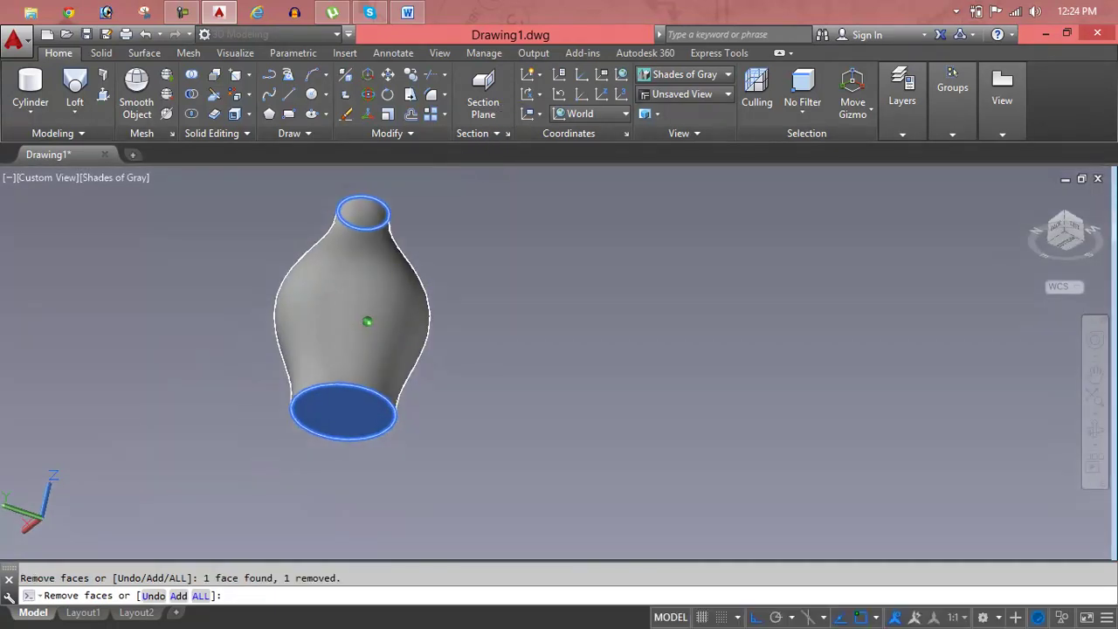
click(335, 412)
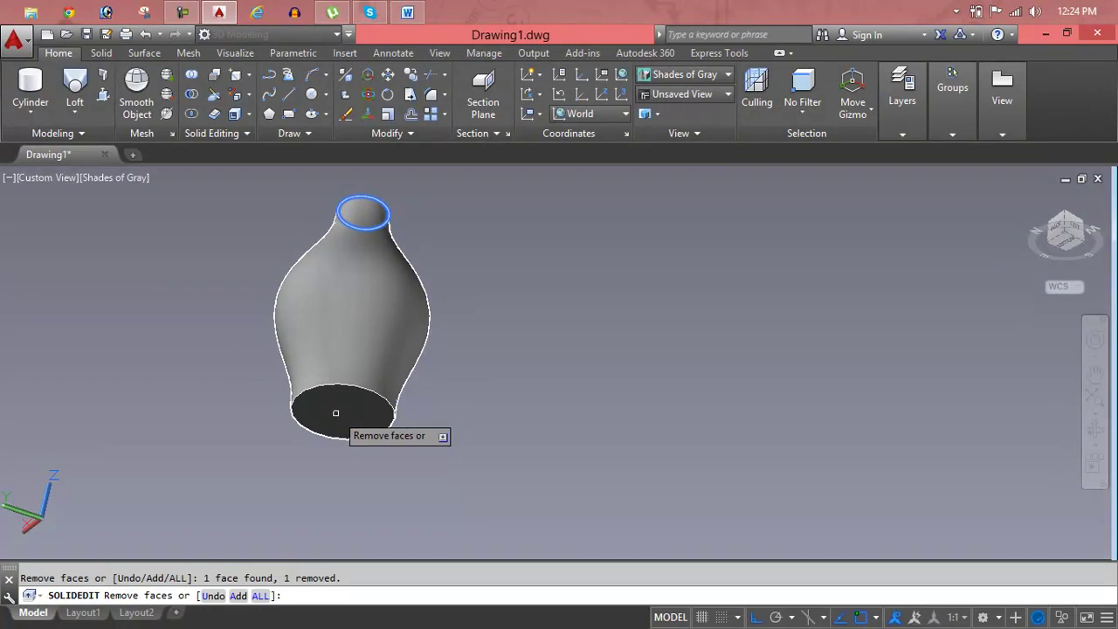
click(336, 410)
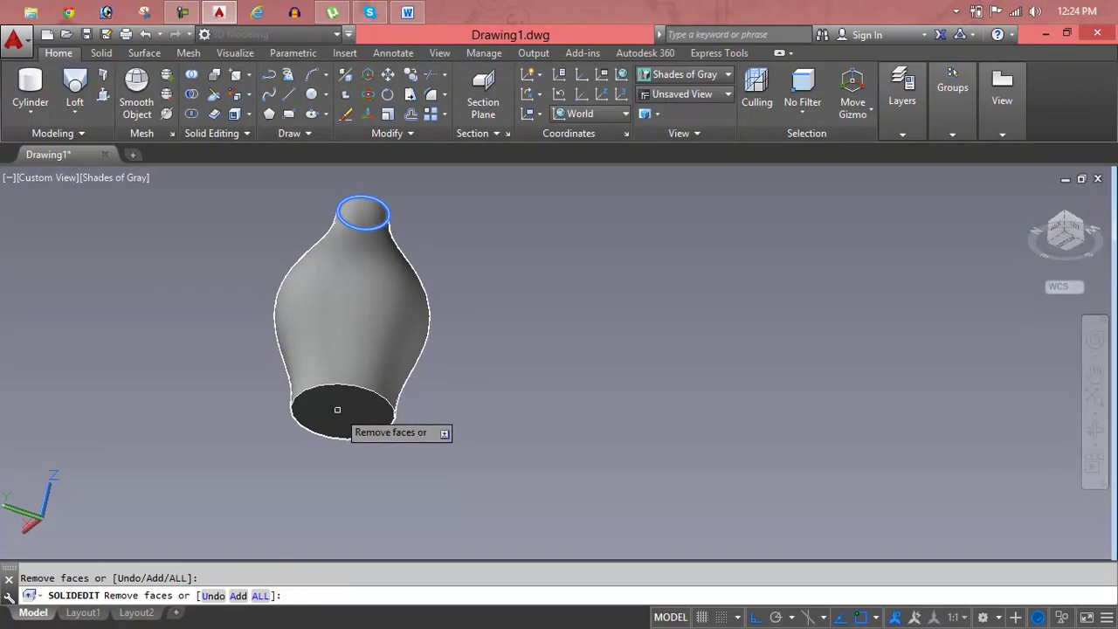
Orbit to see the top opening, pick the top face, then cancel the shell.
mouse_move(366, 297)
shift+middle_down()
mouse_move(361, 424)
mouse_move(371, 366)
shift+middle_up()
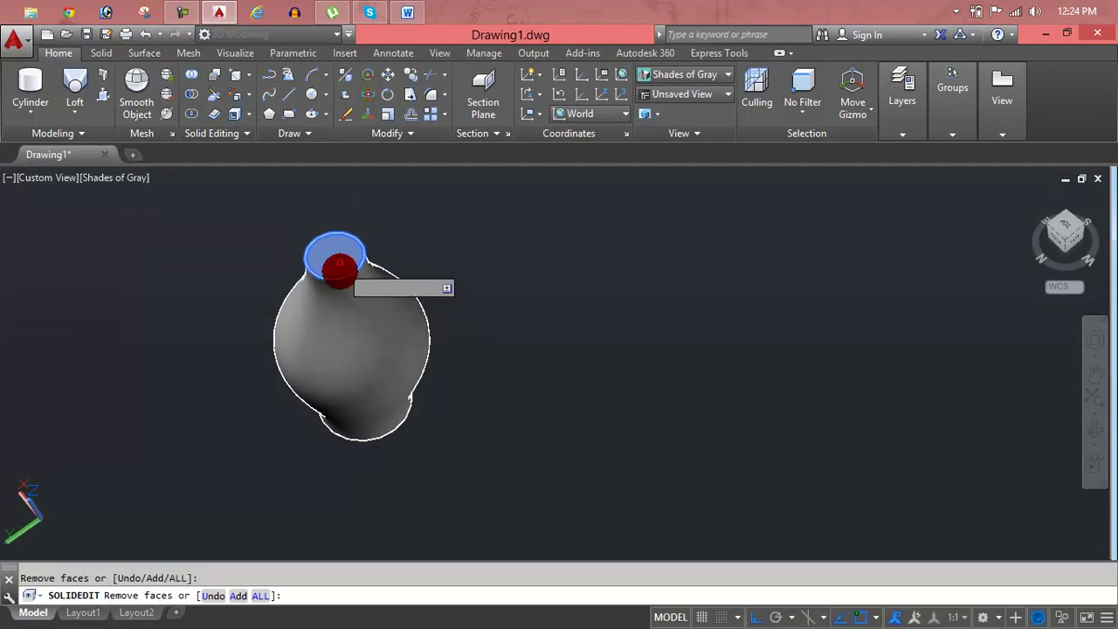
shift+middle_drag(339, 263, 371, 420)
click(372, 419)
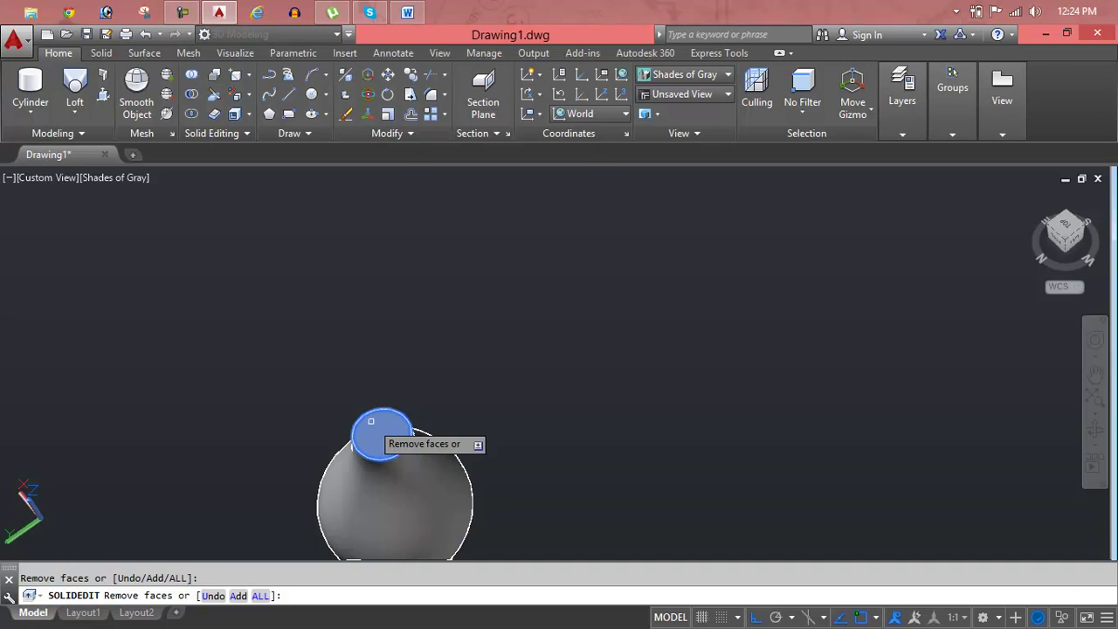
click(370, 421)
key(Escape)
mouse_move(371, 421)
shift+middle_down()
mouse_move(347, 313)
mouse_move(390, 385)
shift+middle_up()
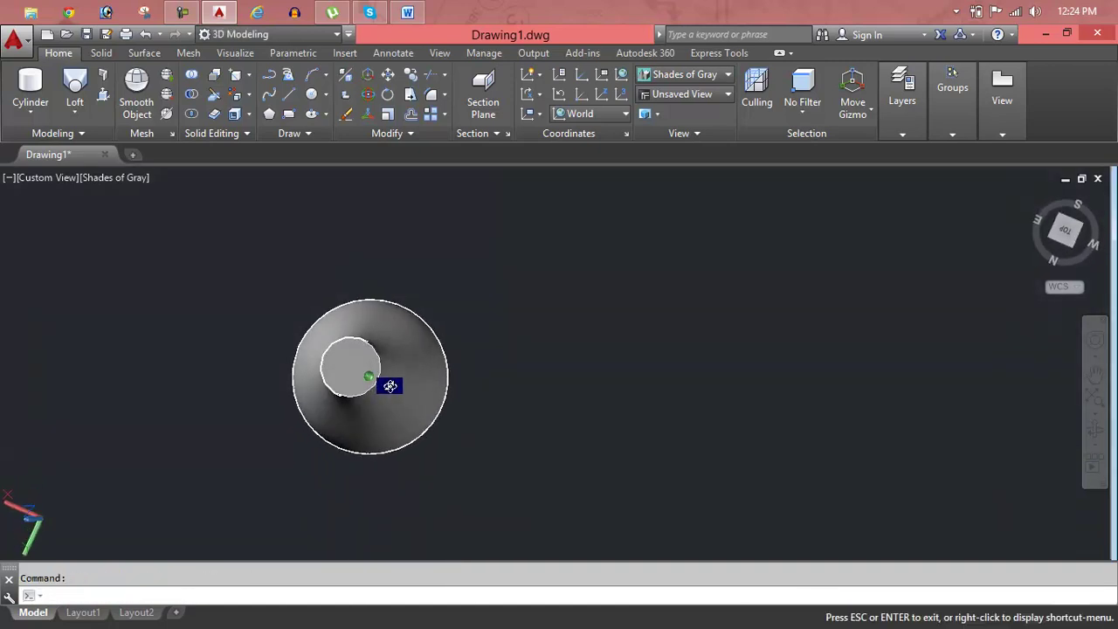
Restart the shell on the vase, removing its top opening and bottom face.
click(234, 114)
click(381, 416)
text(a)
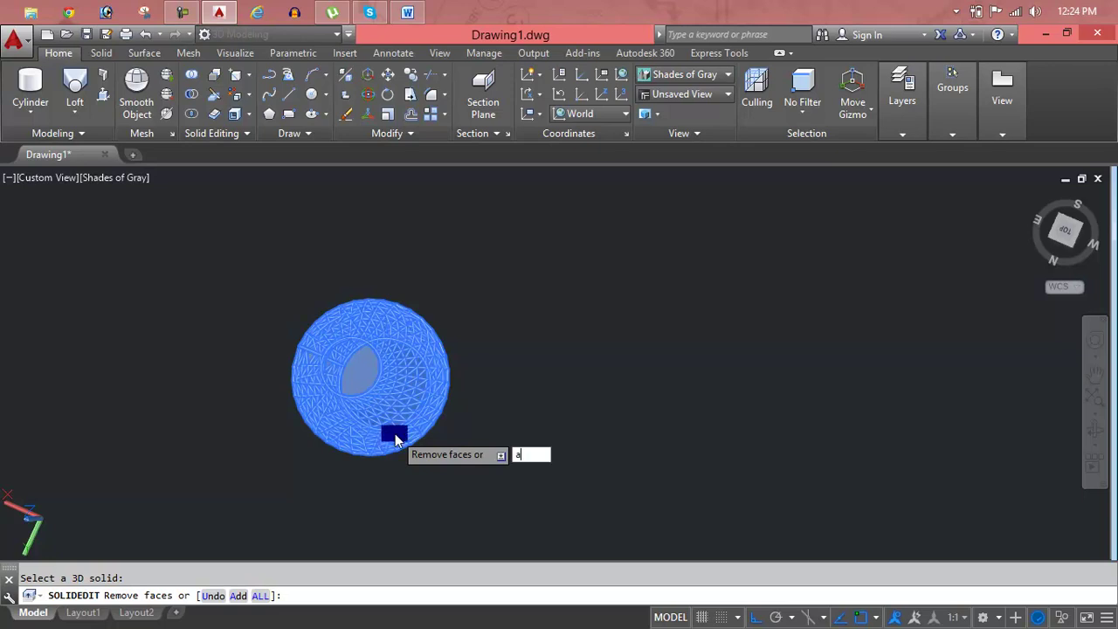
key(Return)
text(r)
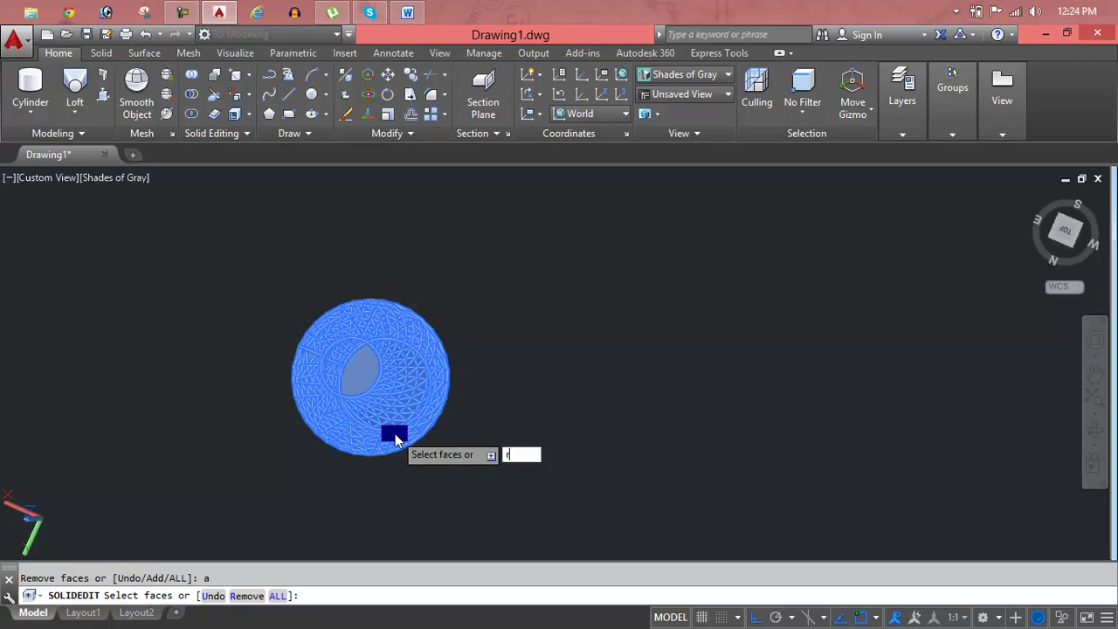
key(Return)
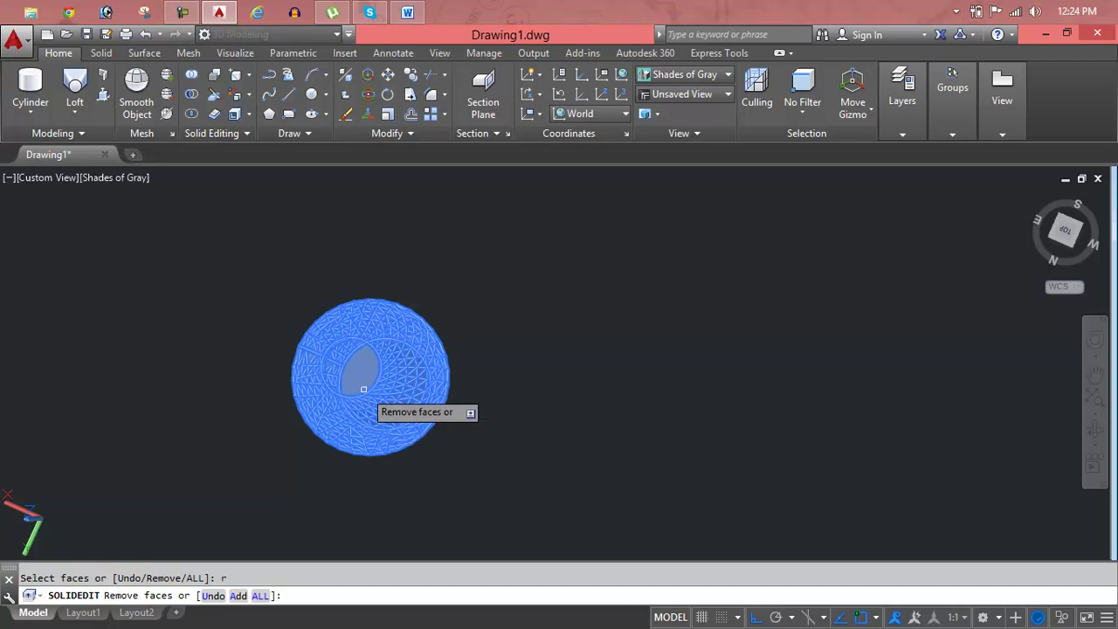
click(359, 374)
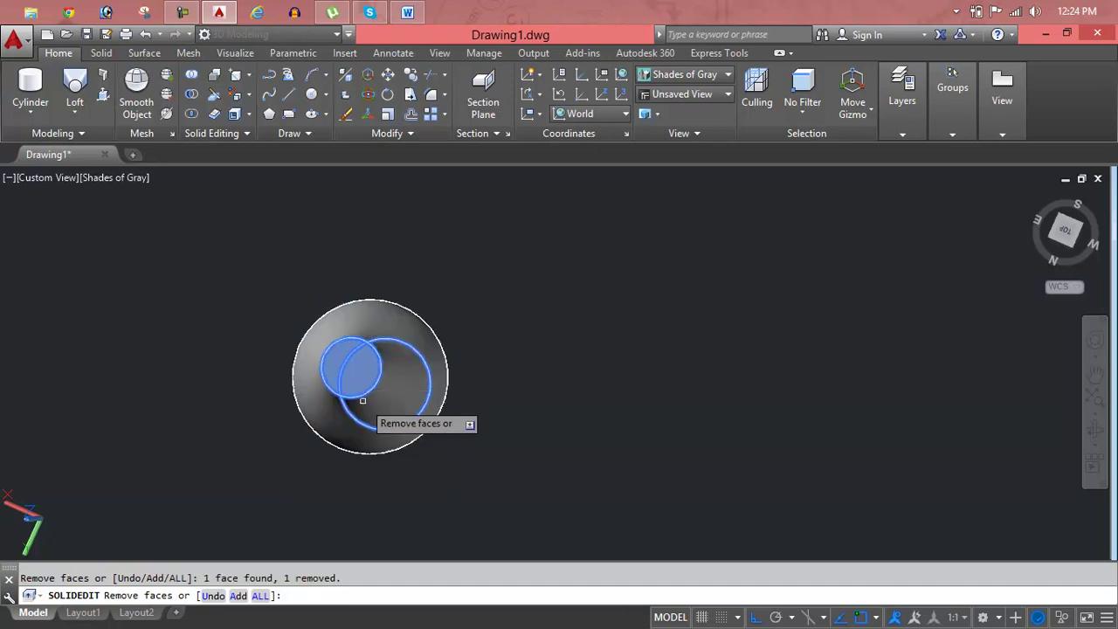
mouse_move(378, 421)
shift+middle_down()
mouse_move(413, 225)
mouse_move(497, 110)
shift+middle_up()
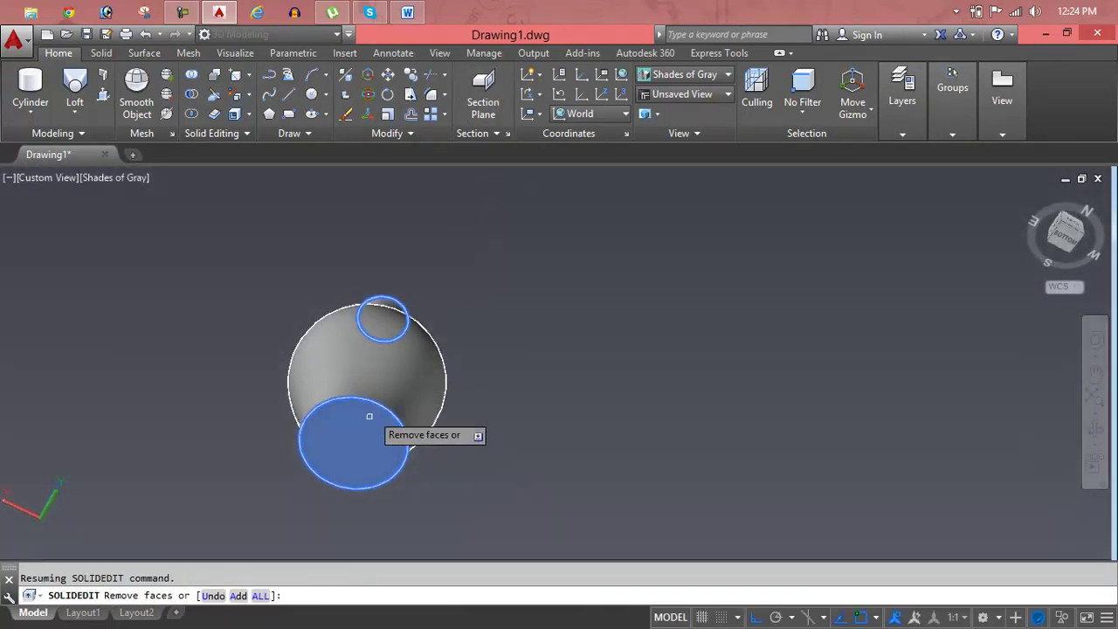
click(369, 417)
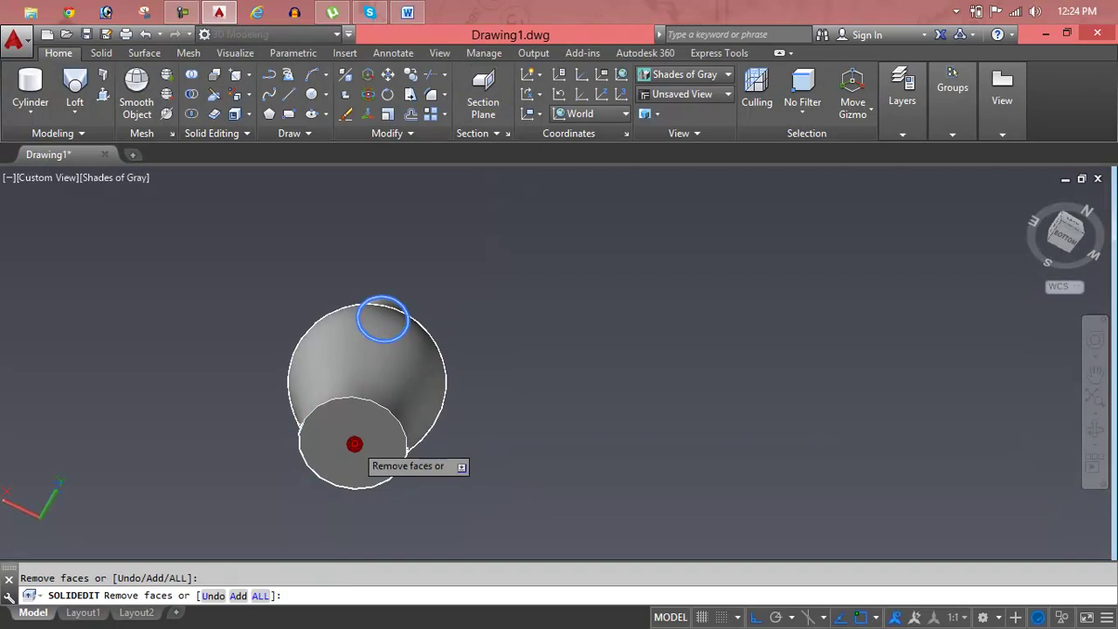
Apply a 0.3" wall offset, exit SOLIDEDIT, and select the leftover disc.
mouse_move(370, 379)
shift+middle_down()
mouse_move(359, 535)
mouse_move(399, 474)
shift+middle_up()
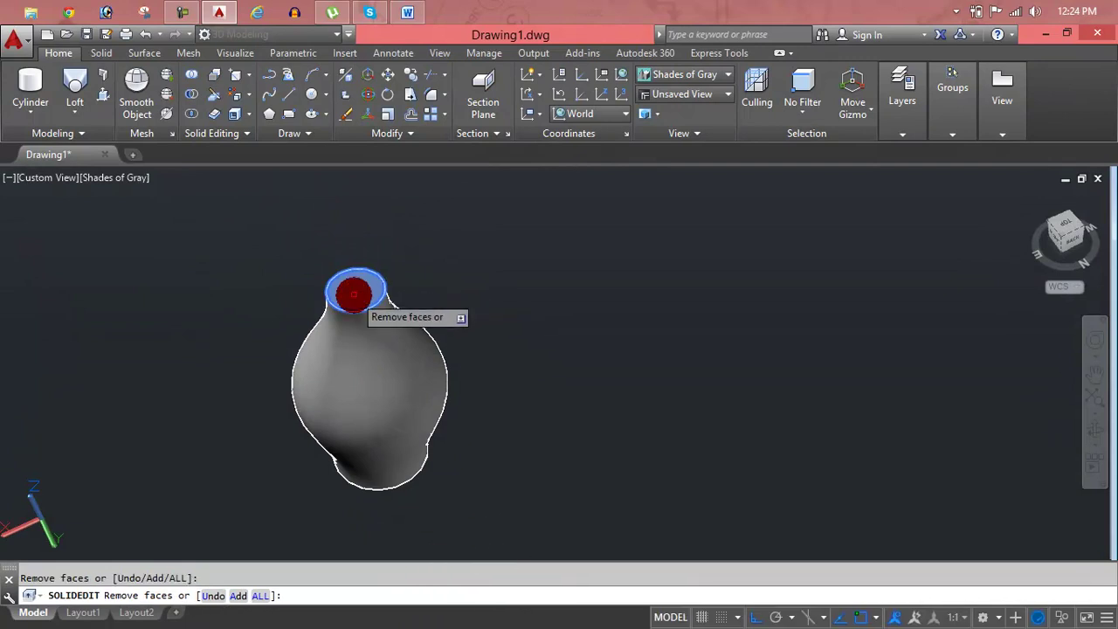
key(Return)
text(0.3")
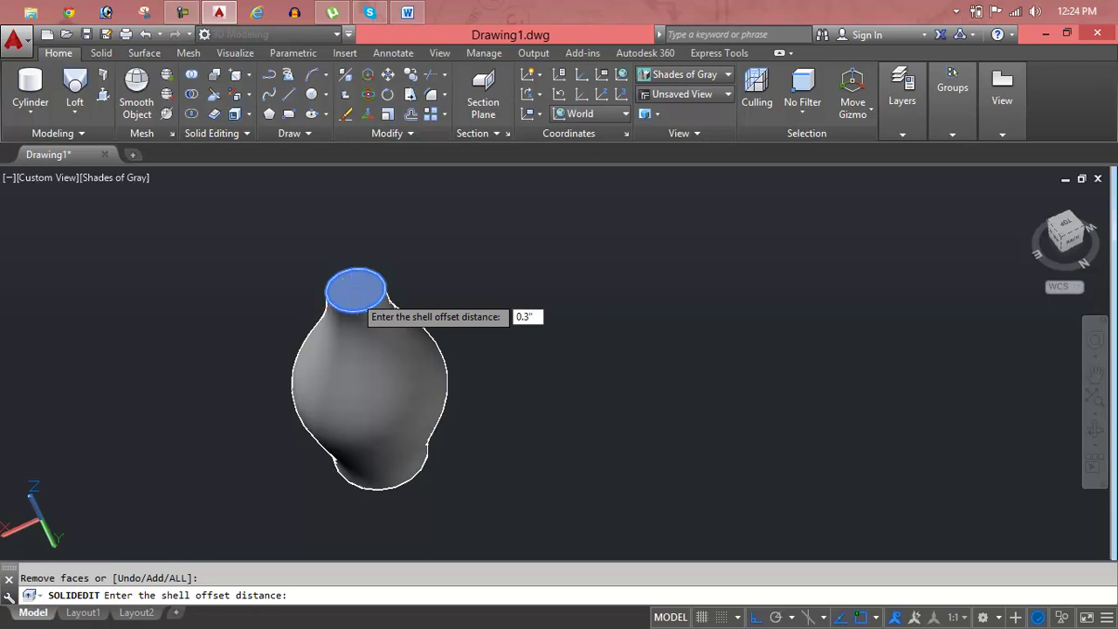
key(Return)
key(Return)
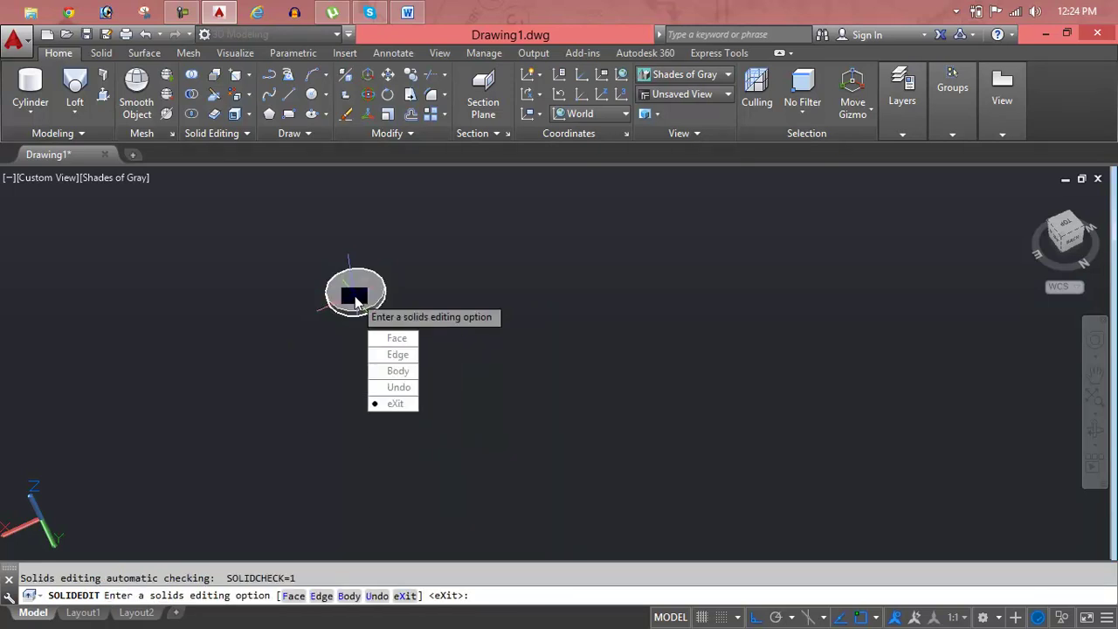
key(Escape)
click(411, 293)
click(341, 349)
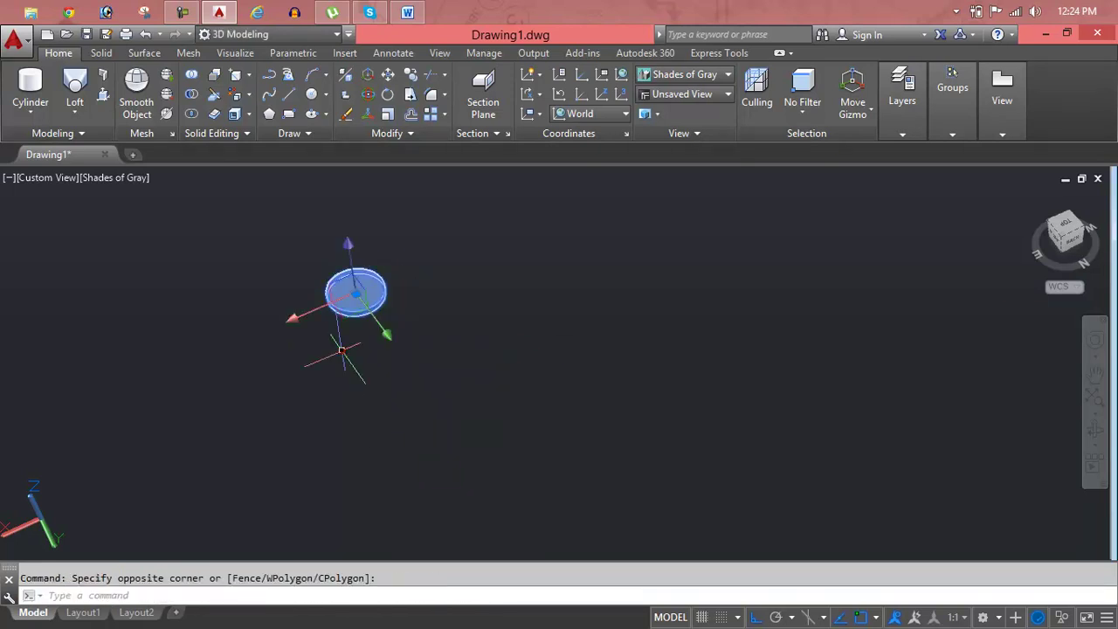
Erase the leftover disc and return to the Home isometric view.
key(Delete)
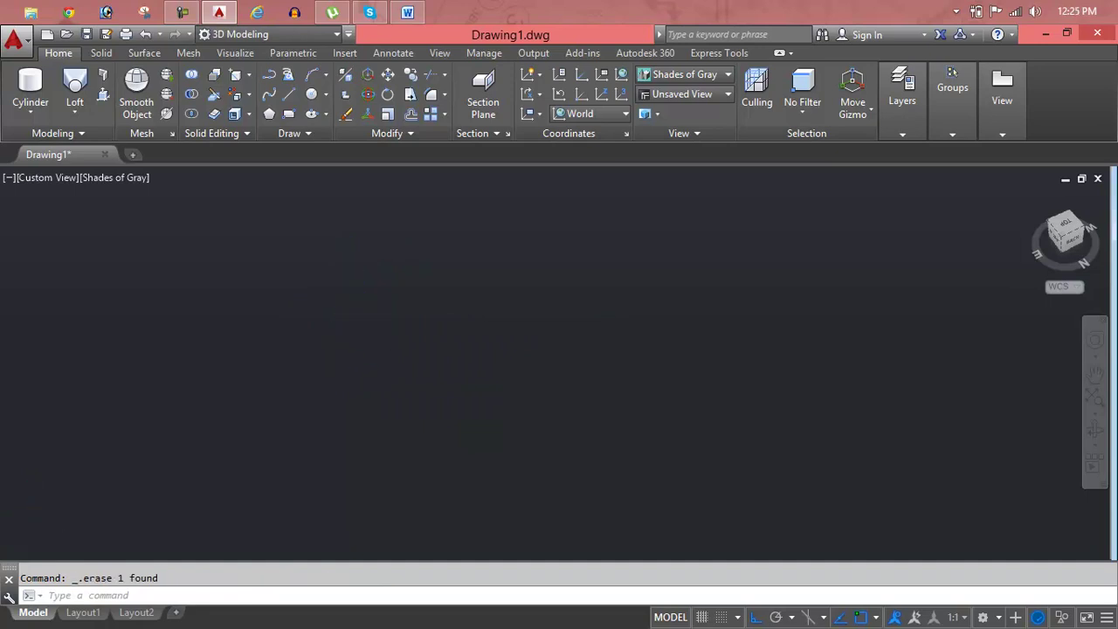
mouse_move(1037, 181)
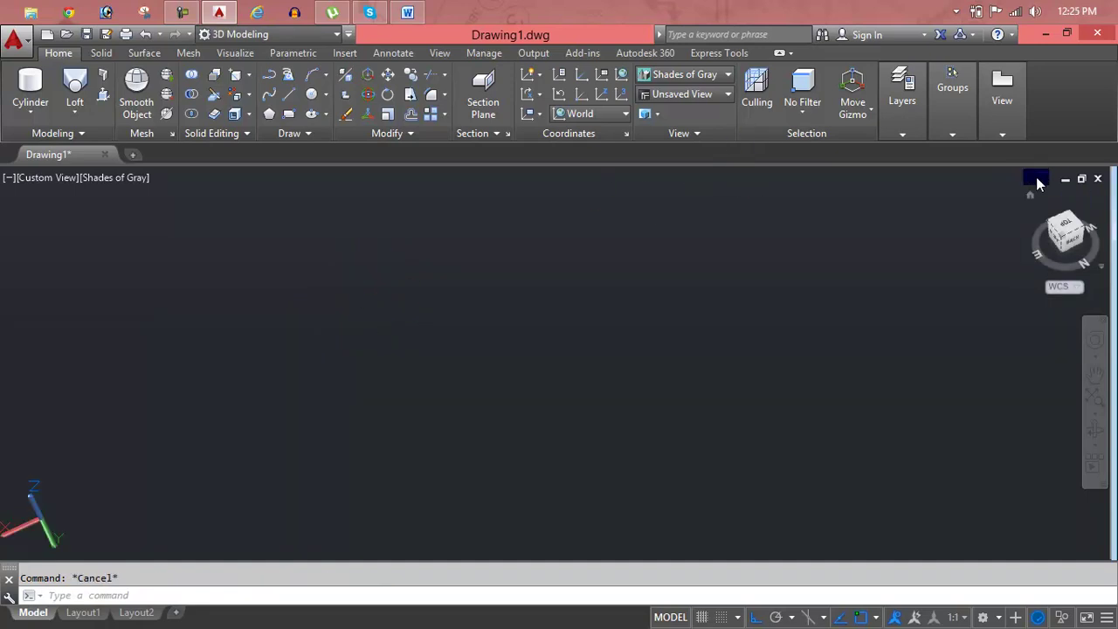
click(1025, 190)
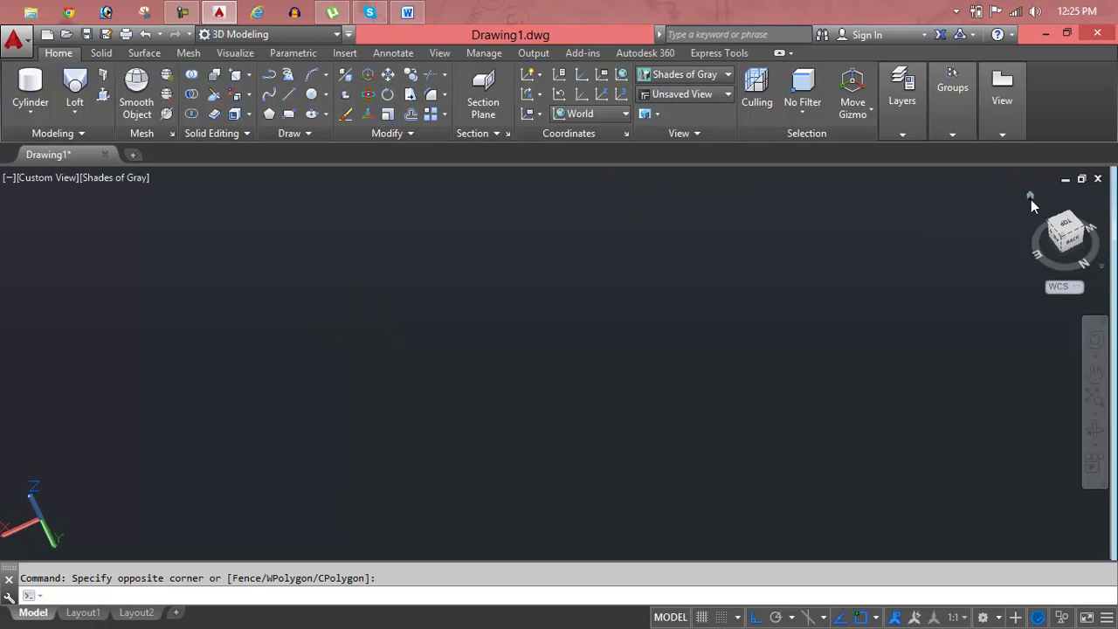
click(1030, 199)
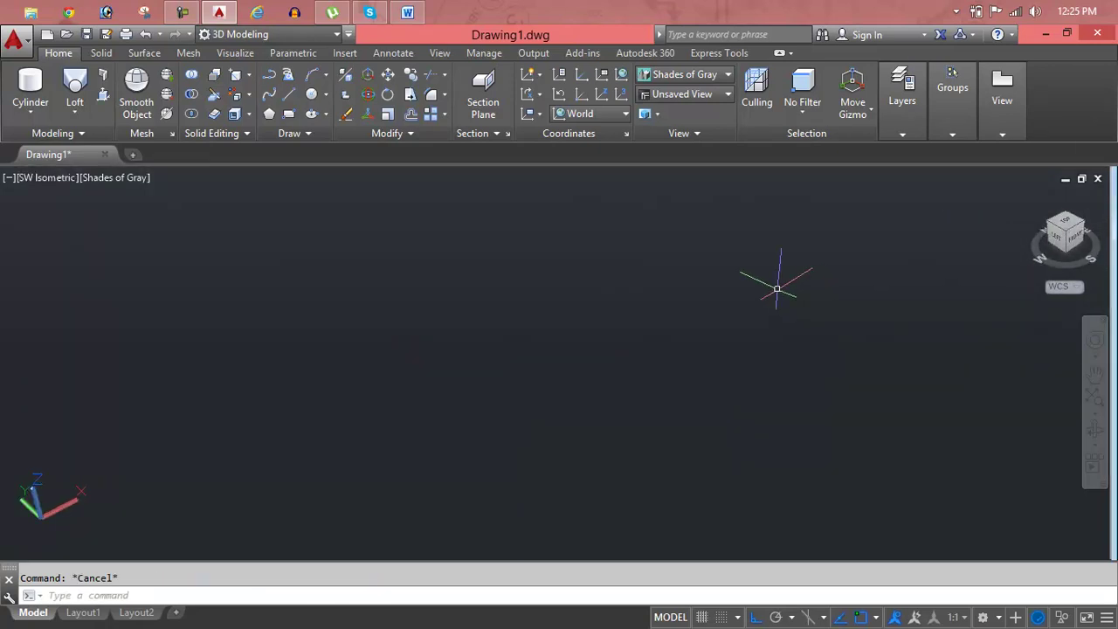
Draw a circle, then a concentric circle with a 3" radius.
text(c)
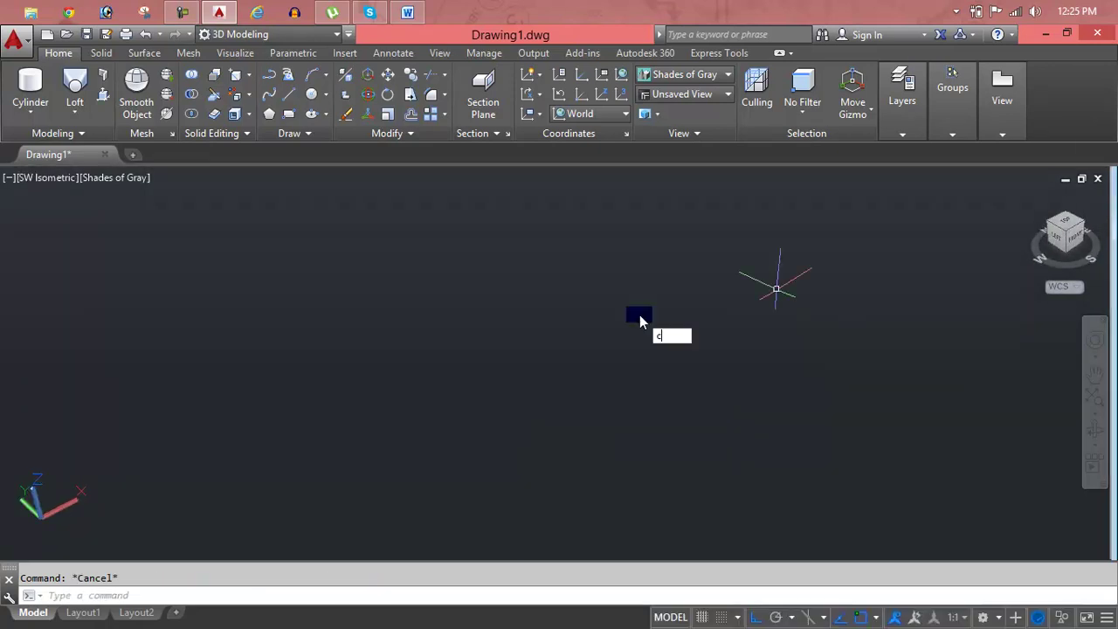
key(Return)
click(615, 407)
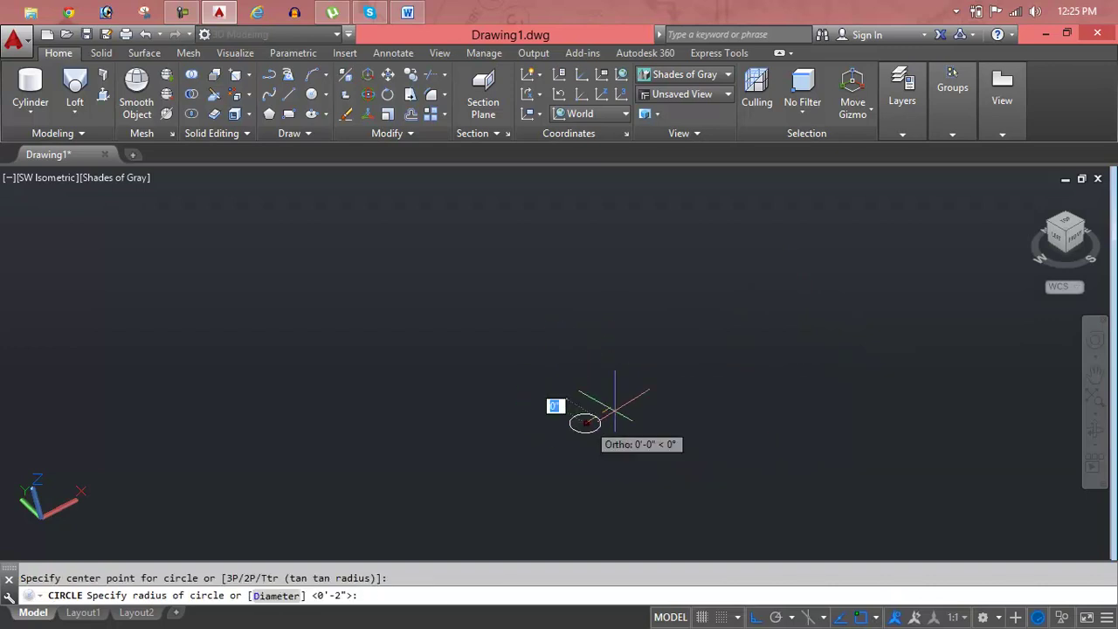
click(660, 400)
key(Escape)
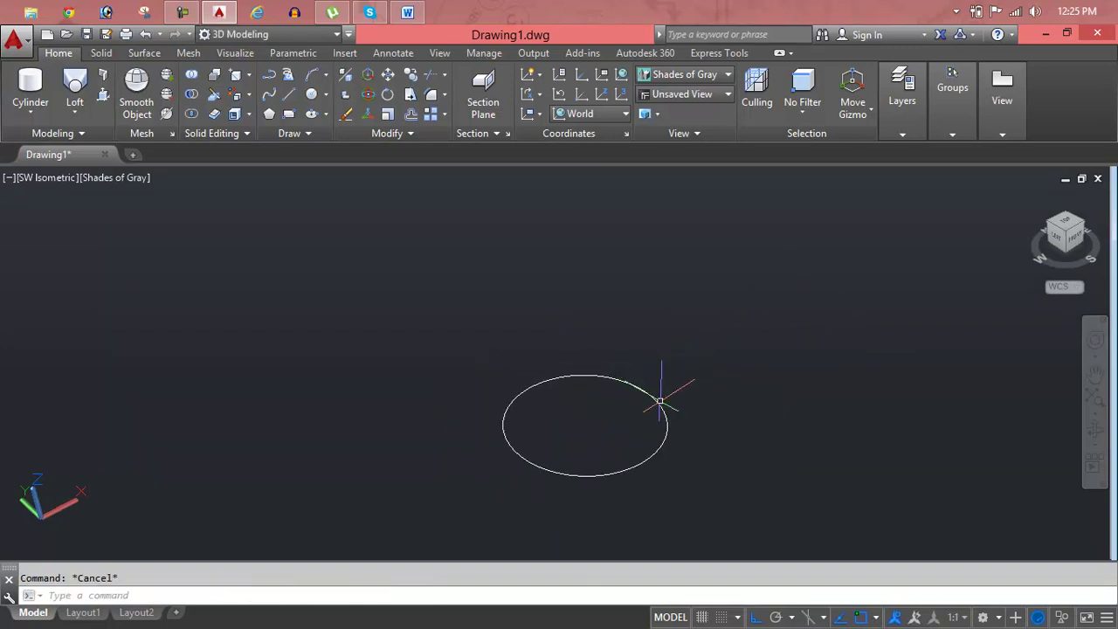
text(c)
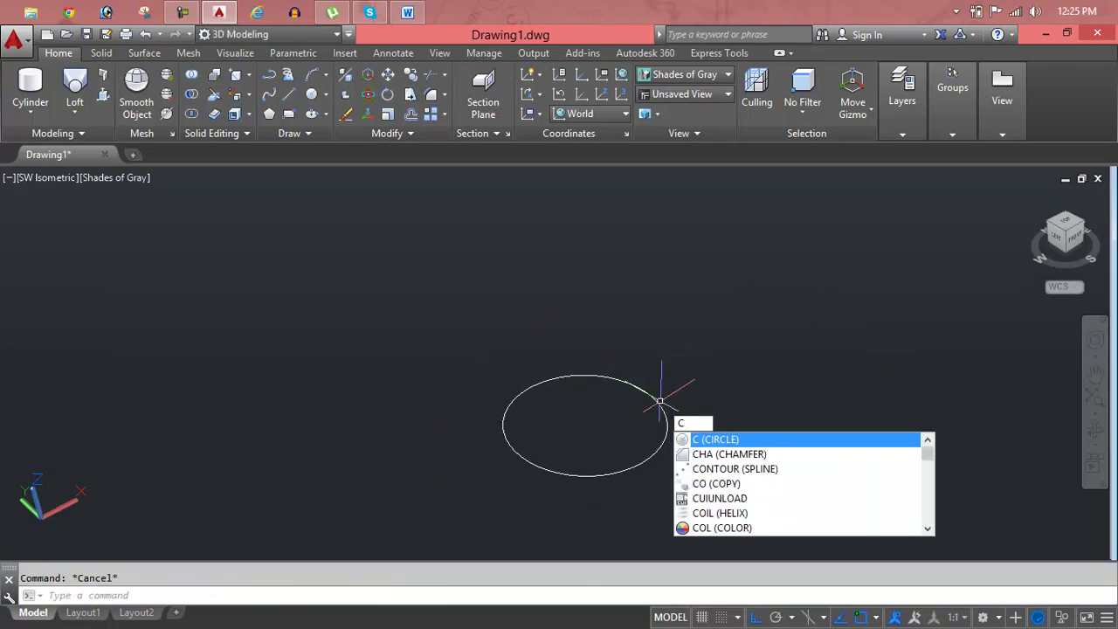
key(Return)
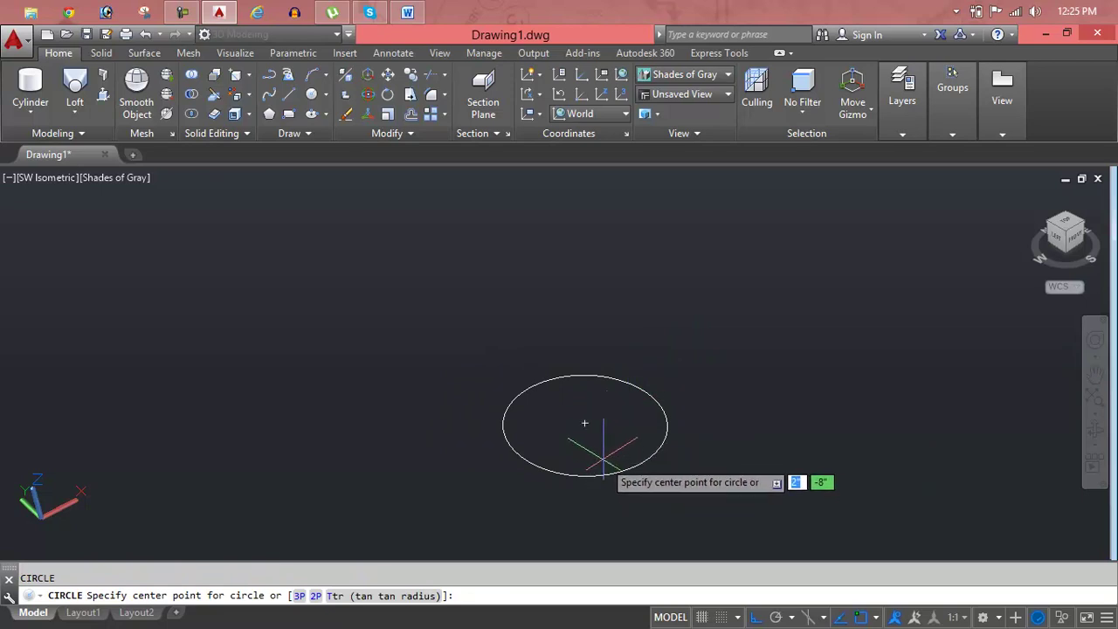
click(585, 423)
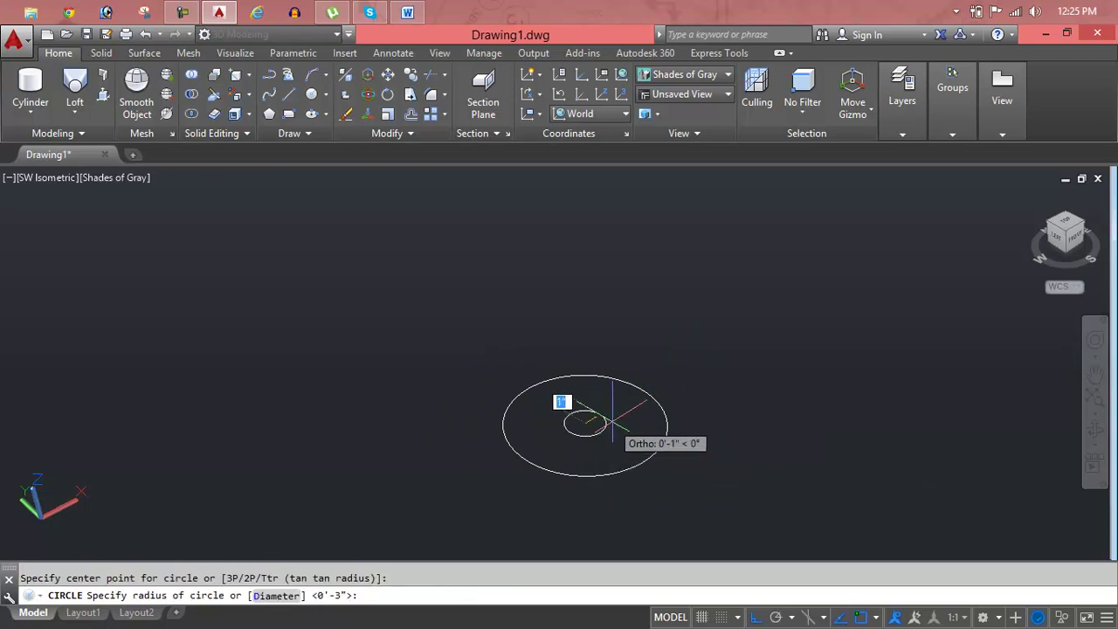
click(683, 408)
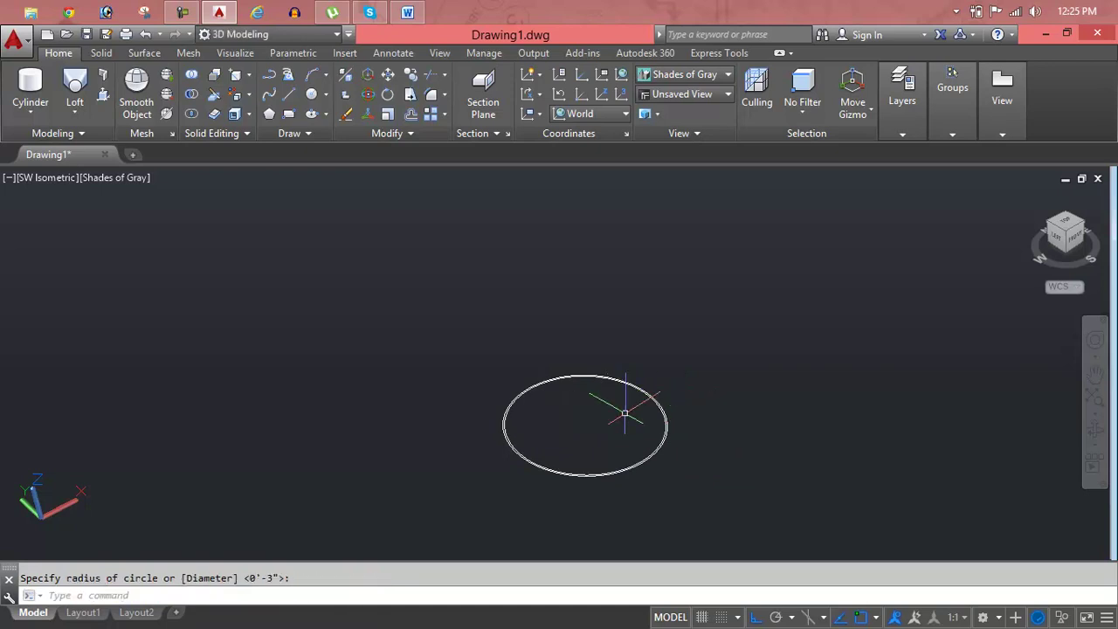
key(Escape)
Draw two small inner circles on the shared centre point.
key(Return)
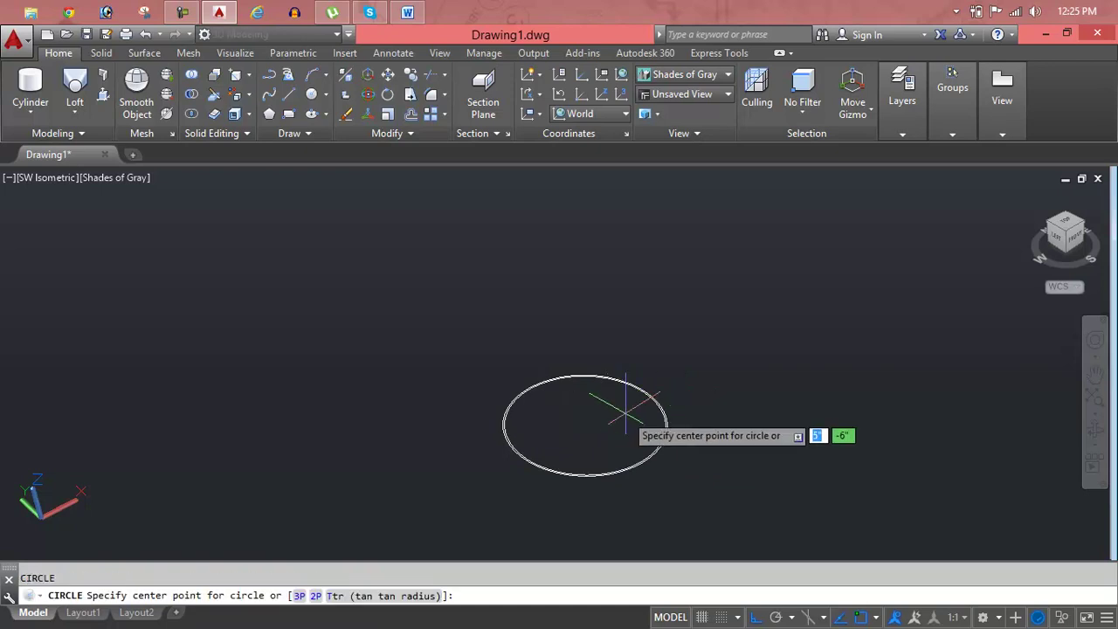
click(593, 426)
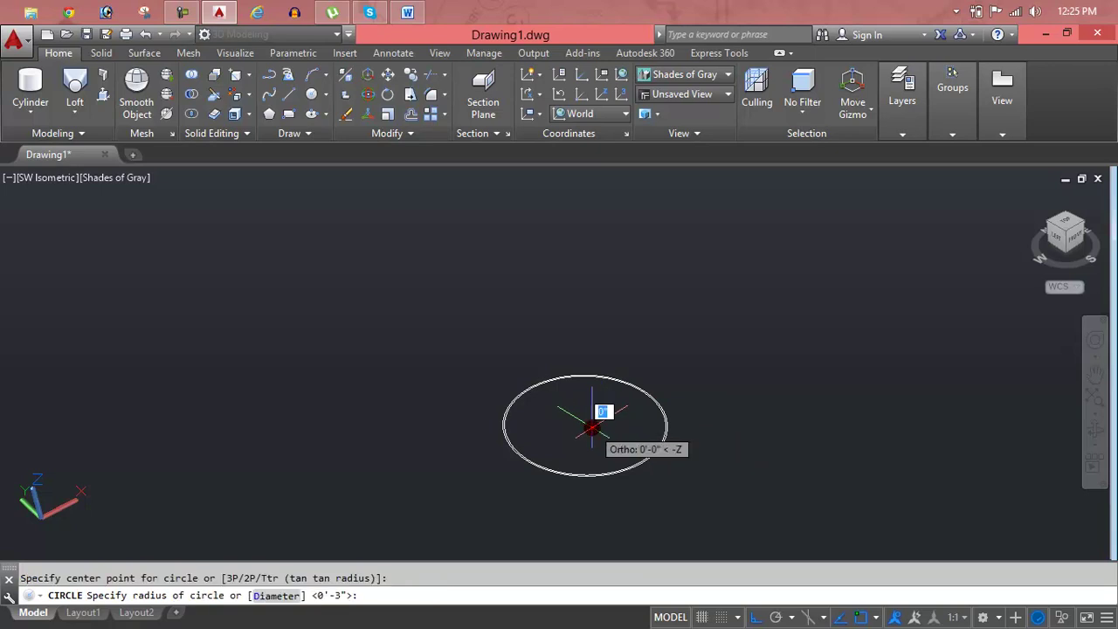
click(620, 419)
key(Return)
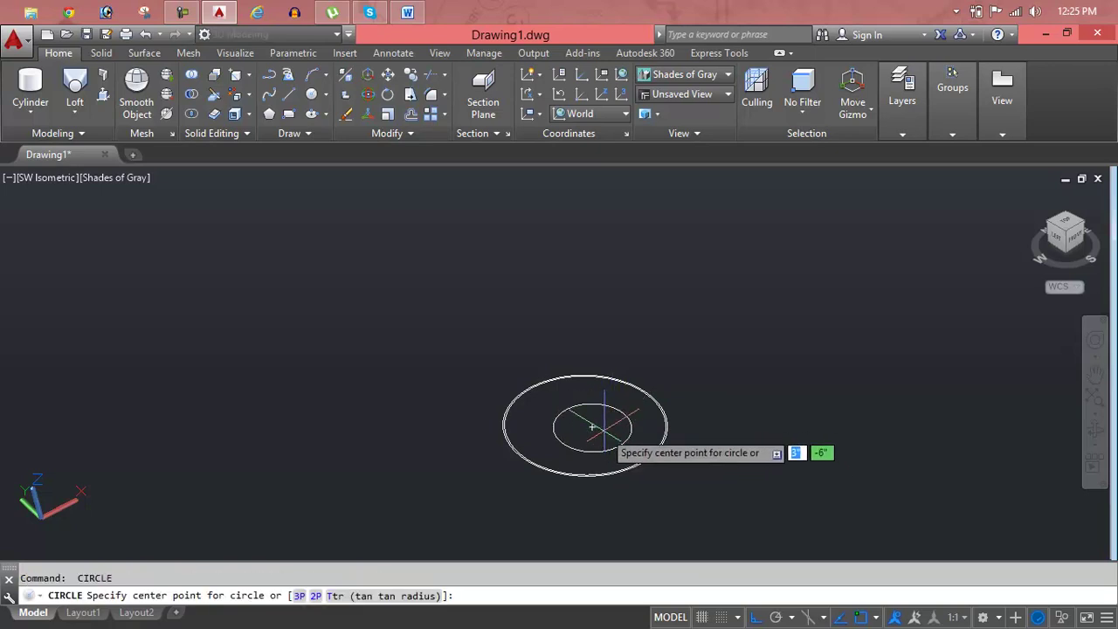
click(592, 426)
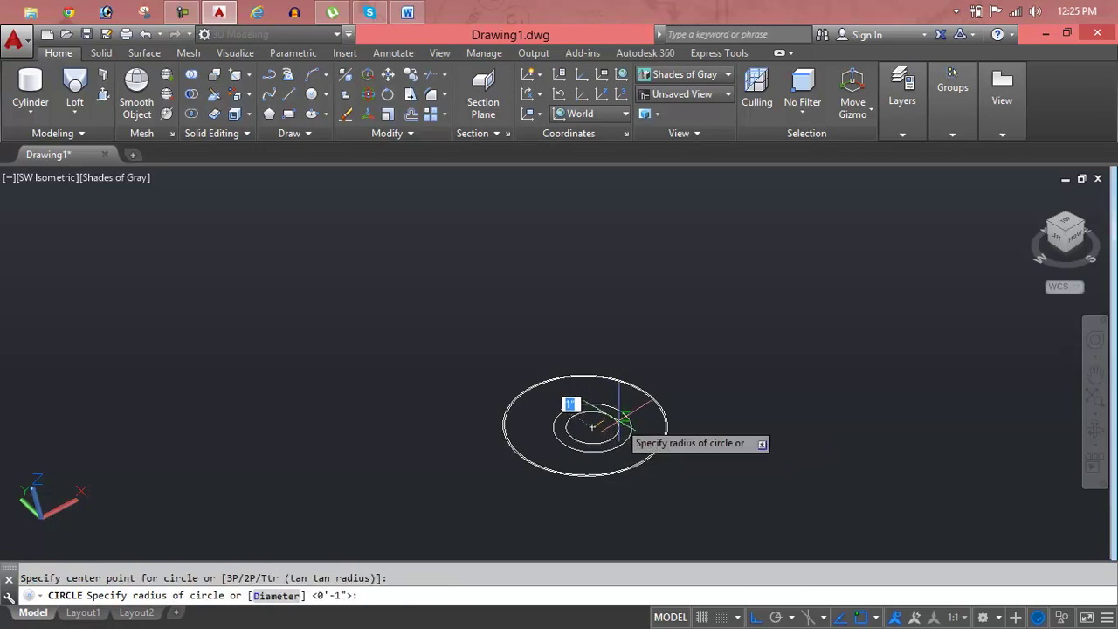
click(629, 425)
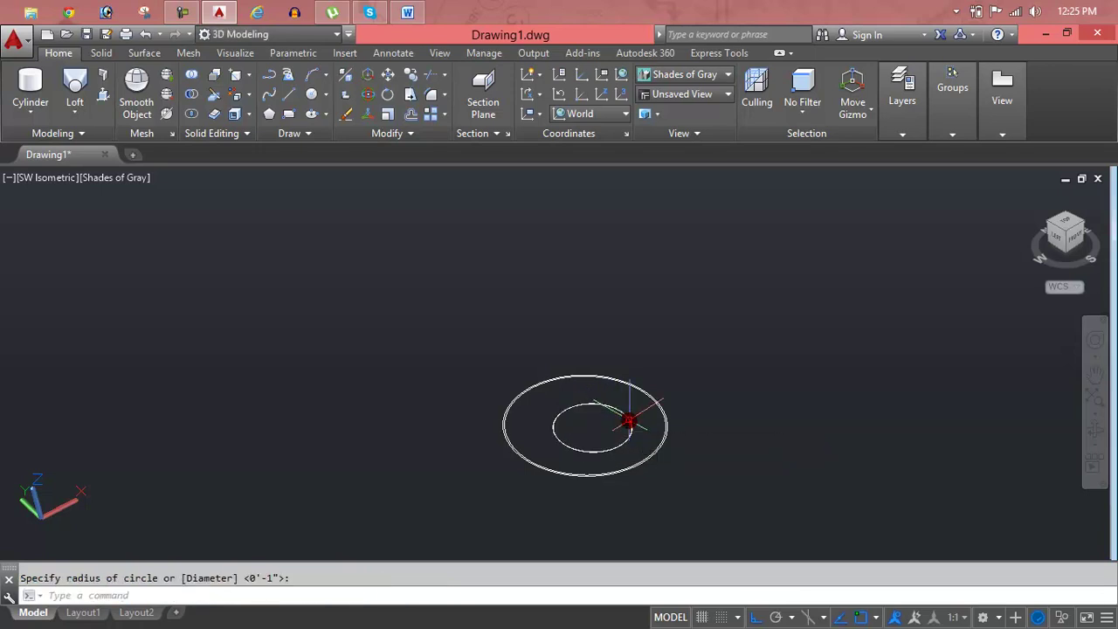
key(Escape)
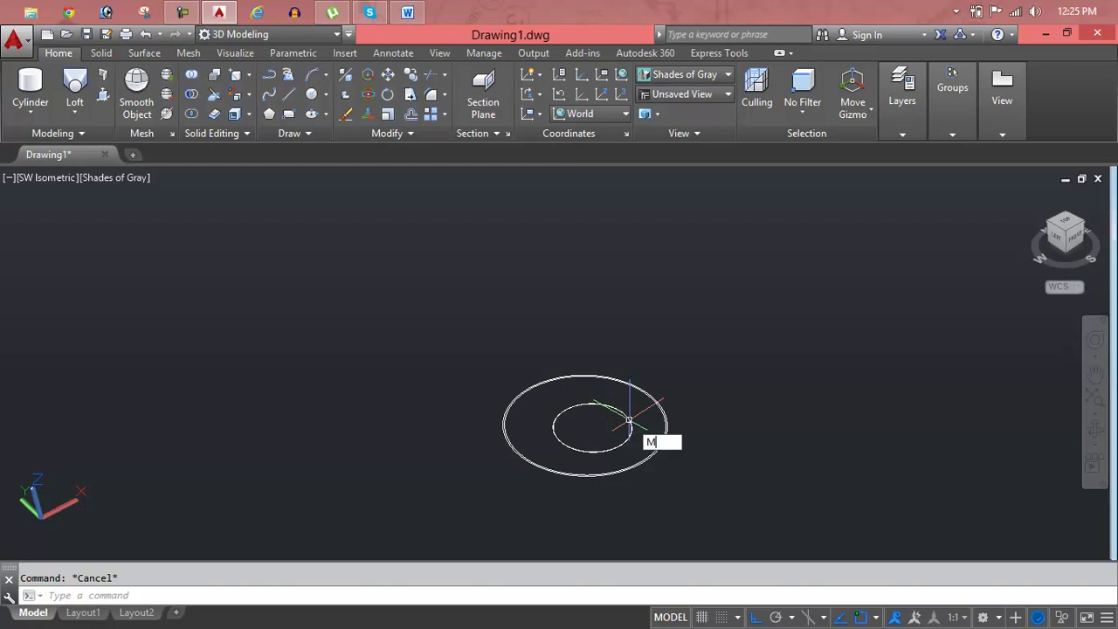
key(Return)
Move both small inner circles straight up to the top of the form.
click(629, 426)
key(Return)
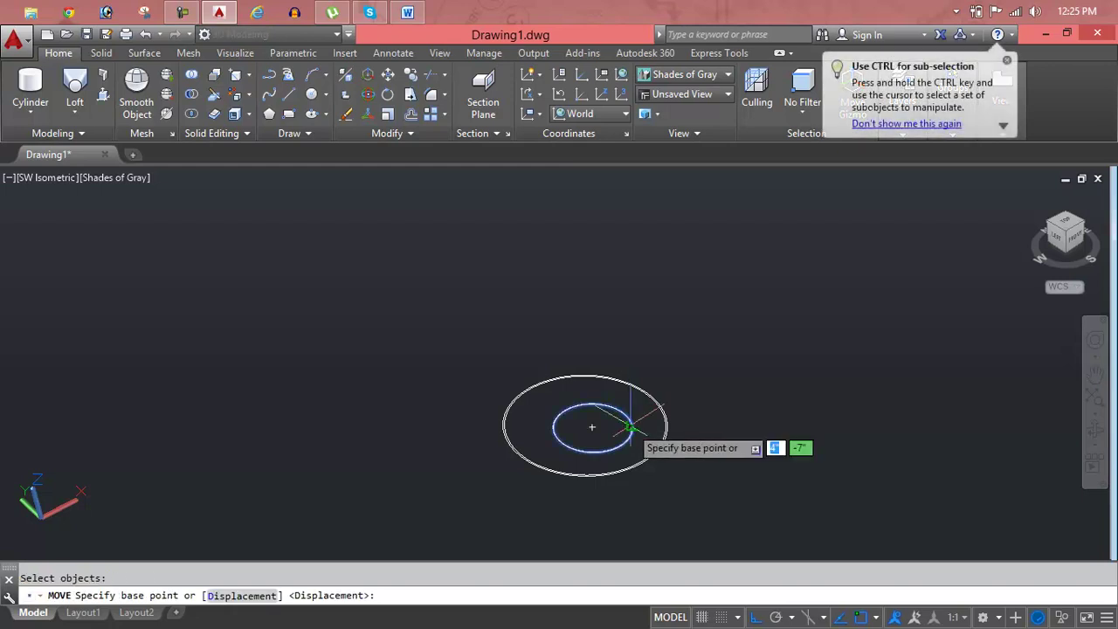
click(629, 426)
click(619, 191)
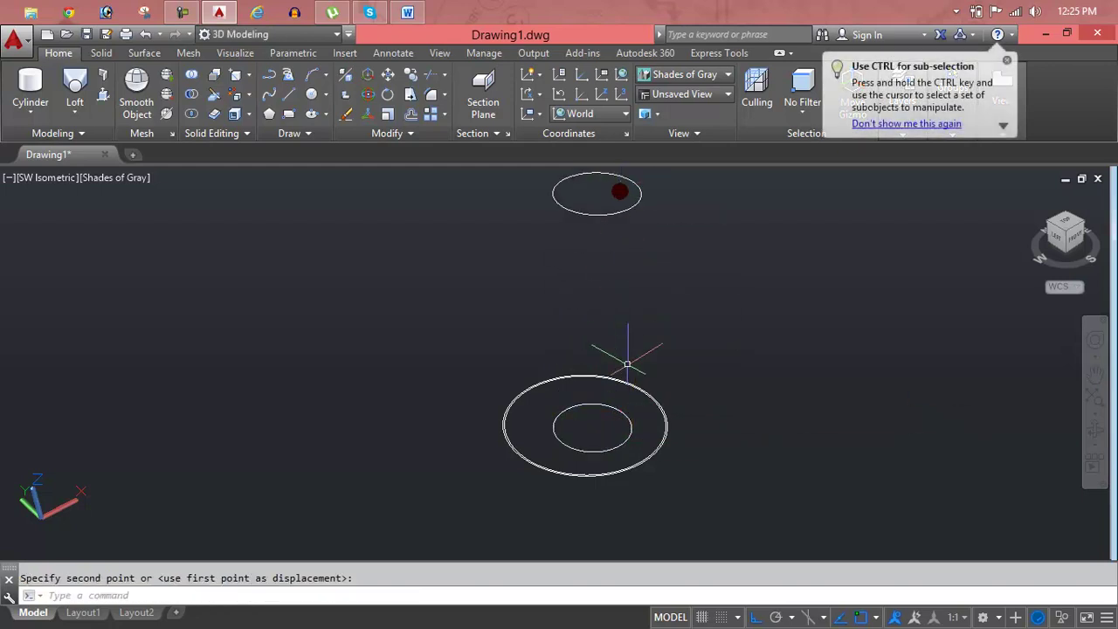
key(Return)
click(627, 426)
key(Return)
click(630, 421)
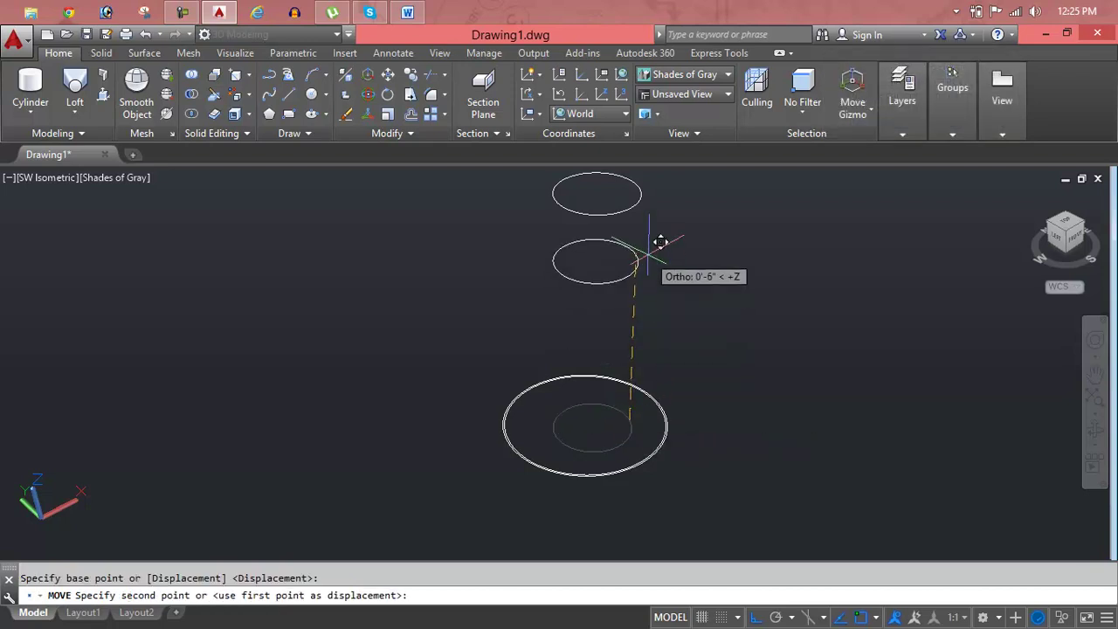
click(664, 192)
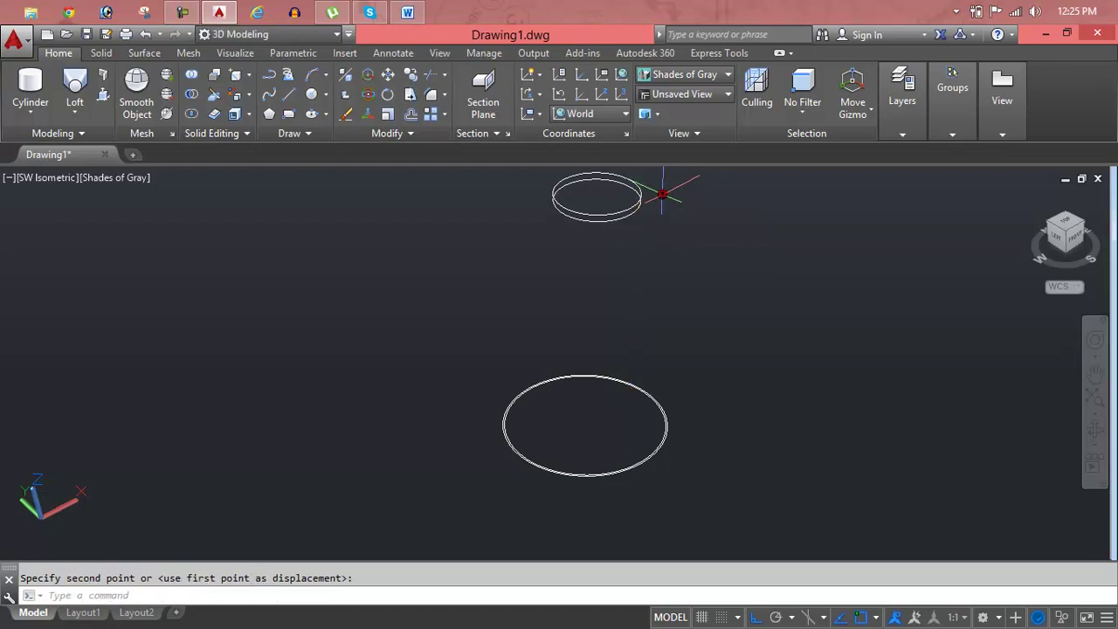
Move the large base circle 1" up in +Z, just above the original.
key(Return)
click(636, 472)
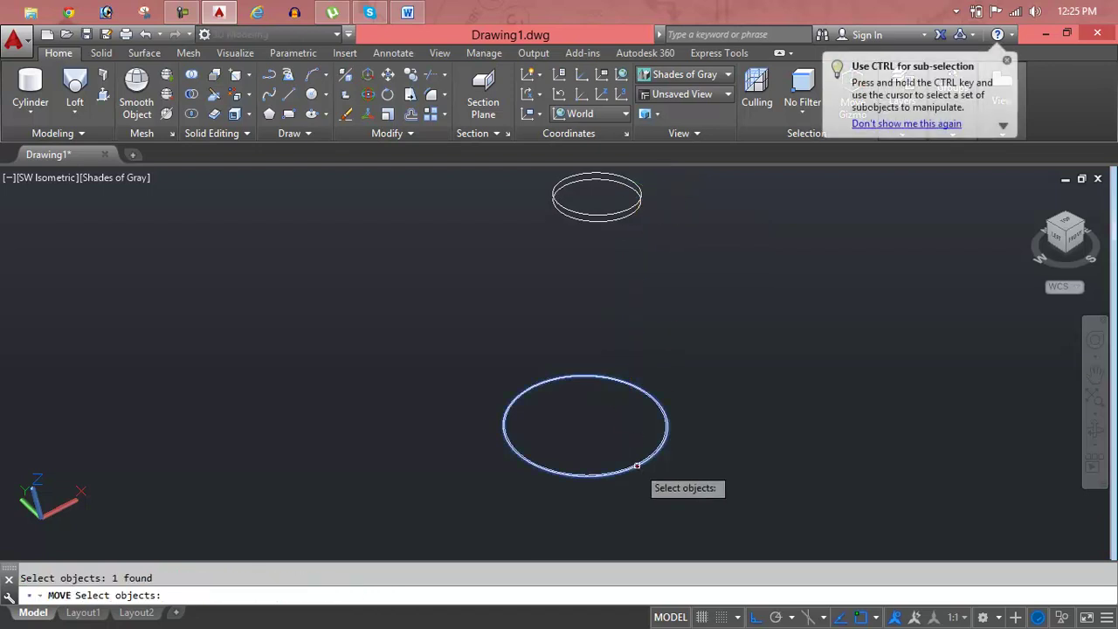
key(Return)
click(635, 468)
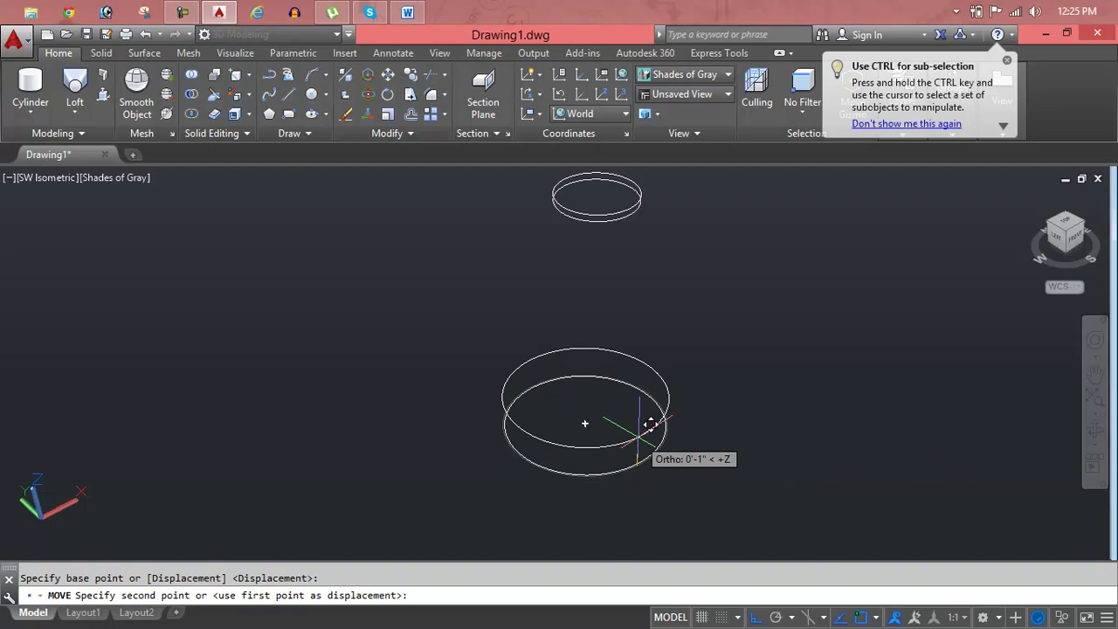
click(637, 446)
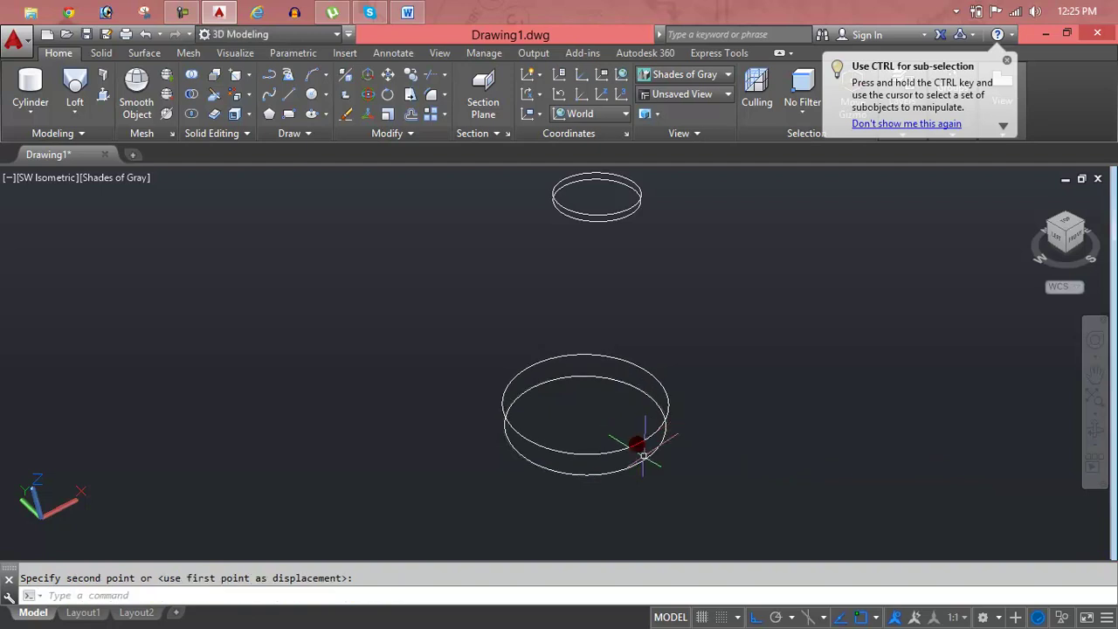
key(Escape)
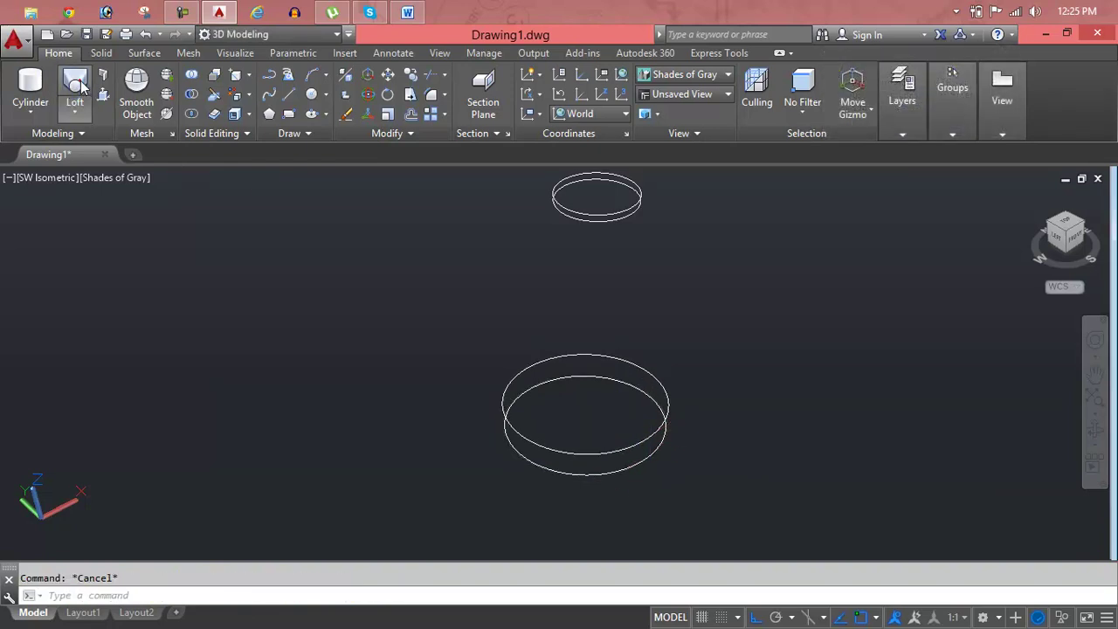
click(74, 83)
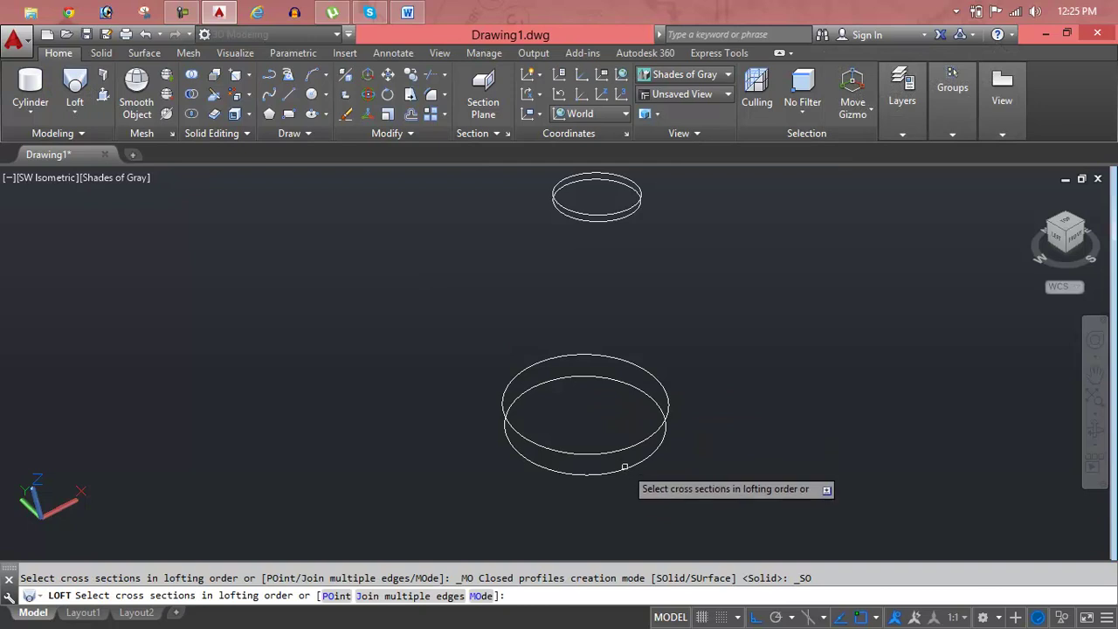
Loft the four circles bottom to top with Cross sections only, then pan to frame the vase.
click(626, 468)
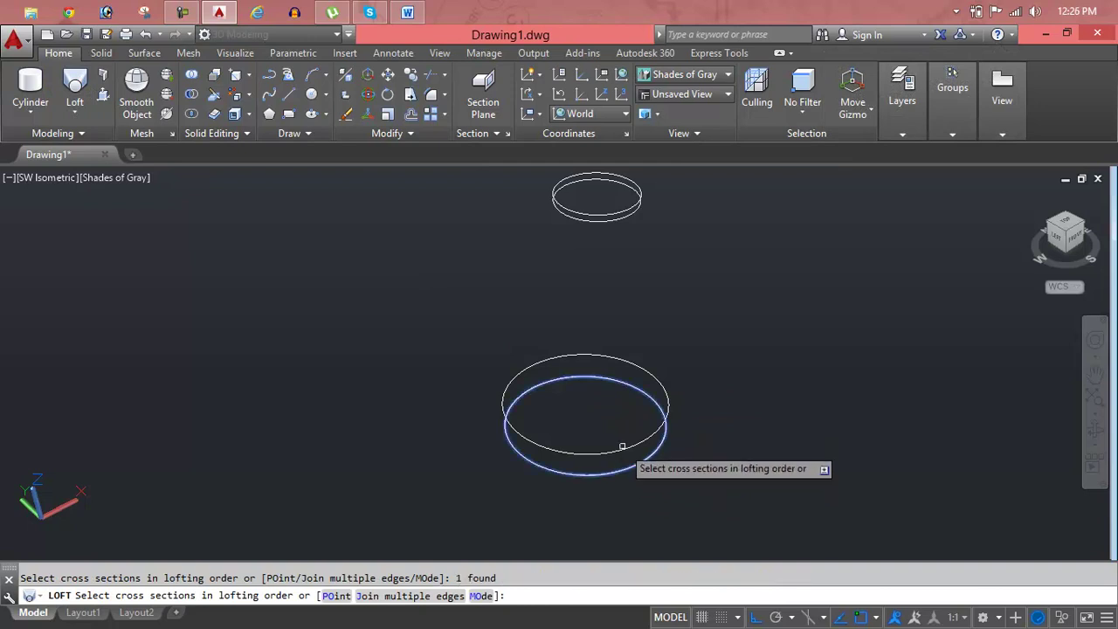
click(622, 447)
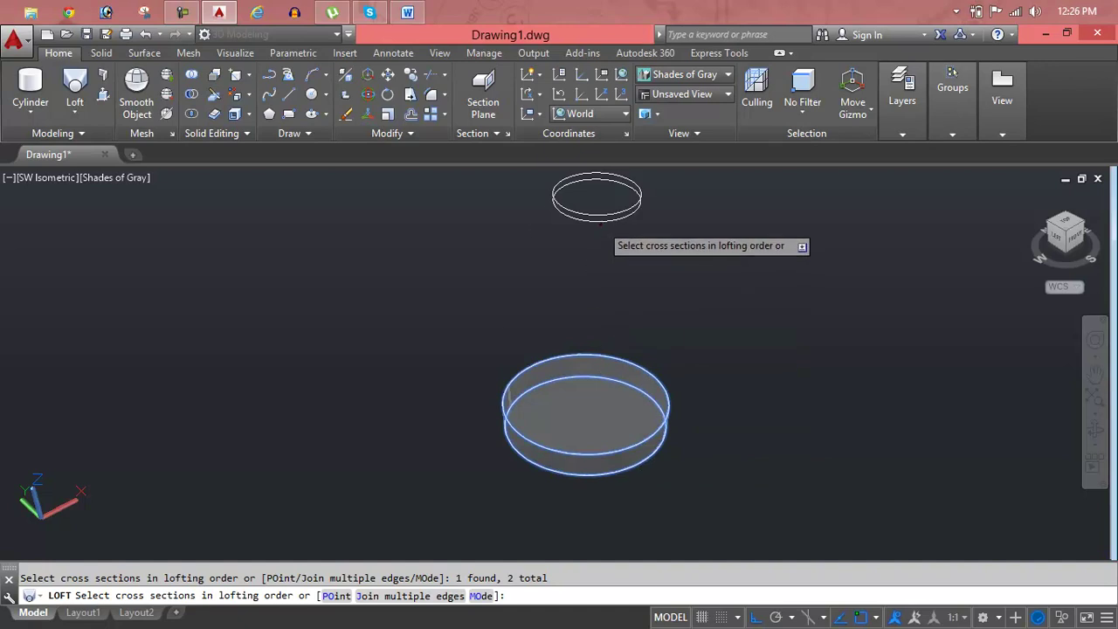
click(601, 221)
click(604, 200)
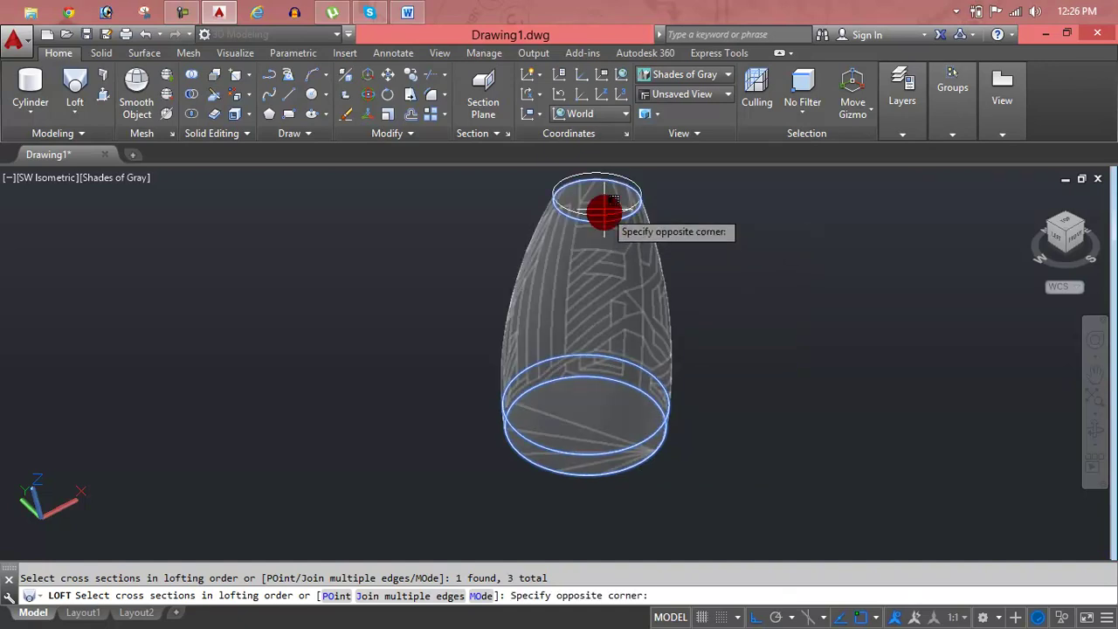
click(605, 216)
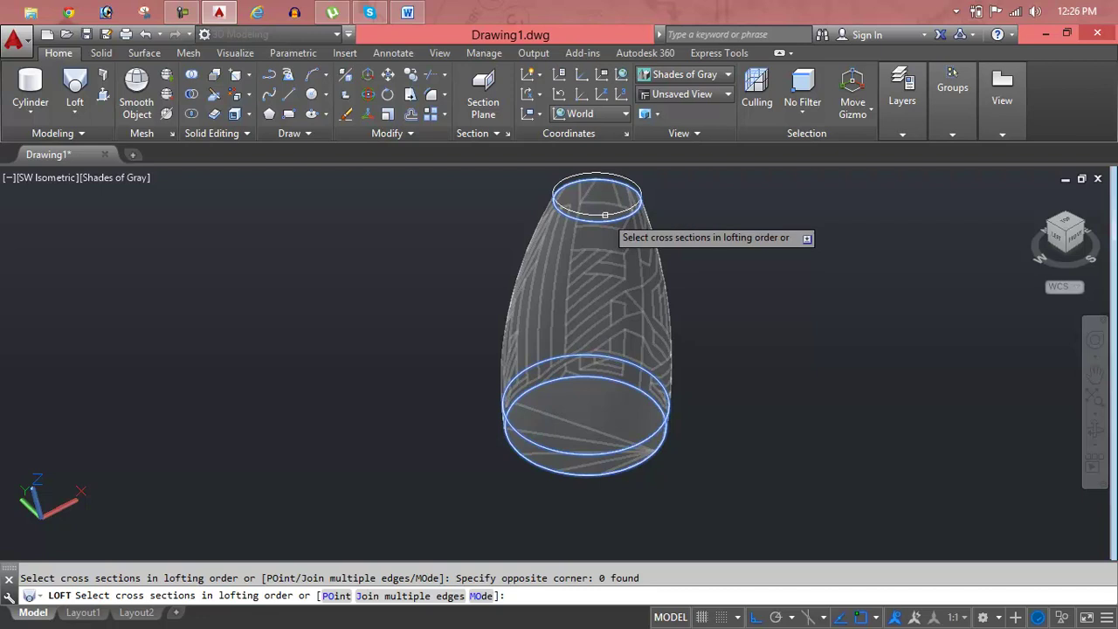
click(604, 214)
key(Return)
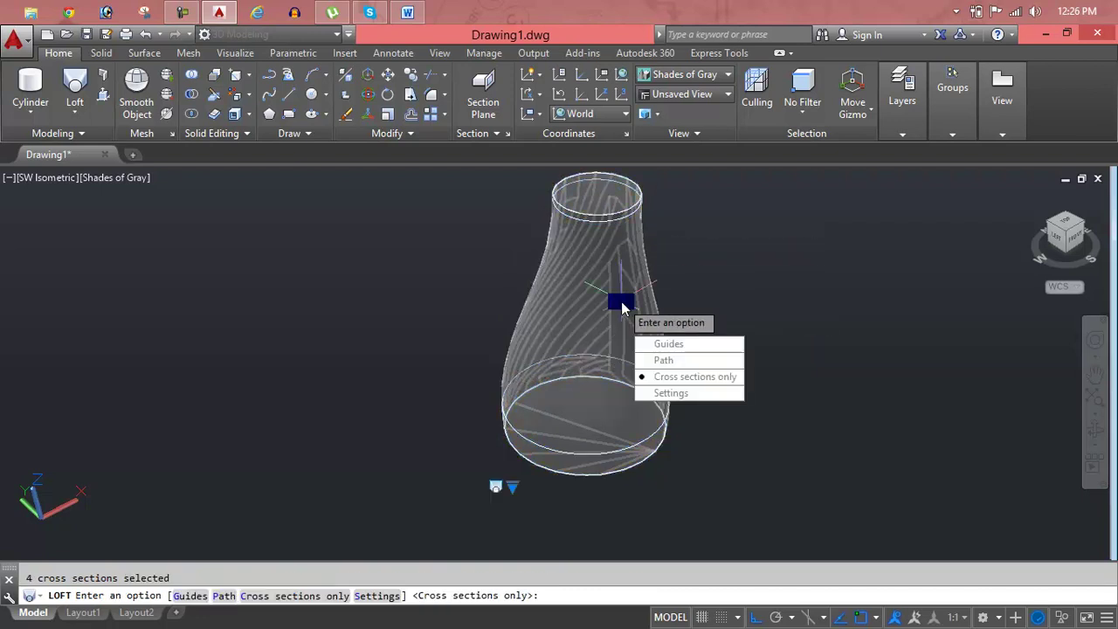
key(Return)
mouse_move(621, 300)
middle_down()
mouse_move(531, 392)
mouse_move(507, 449)
middle_up()
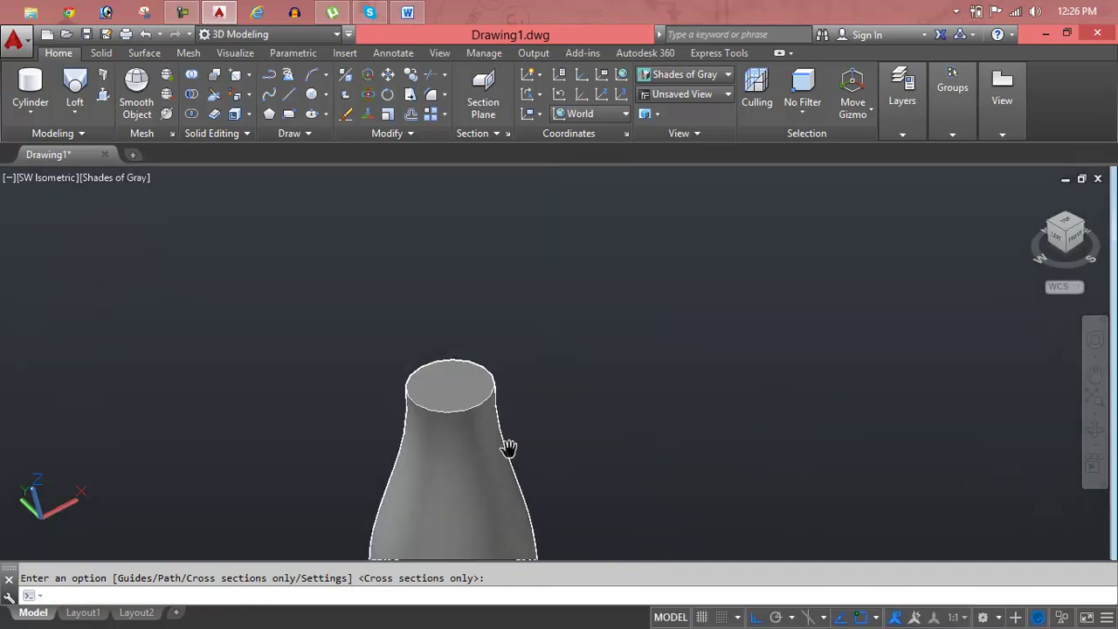
key(Escape)
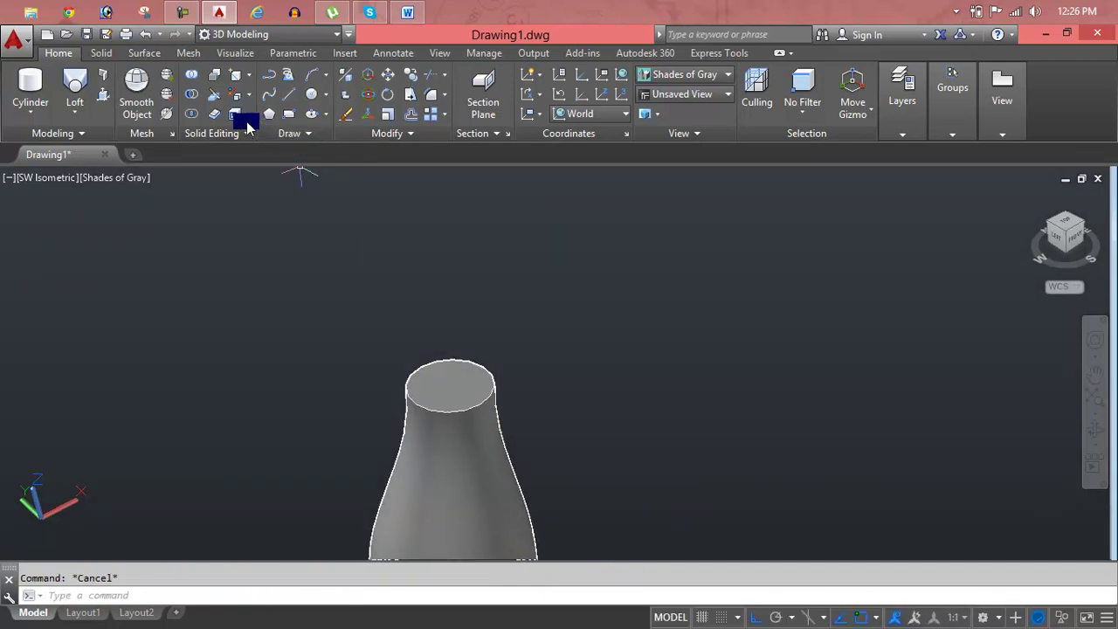
Start a shell on the vase, pick its top face to remove, then cancel.
click(238, 119)
click(451, 451)
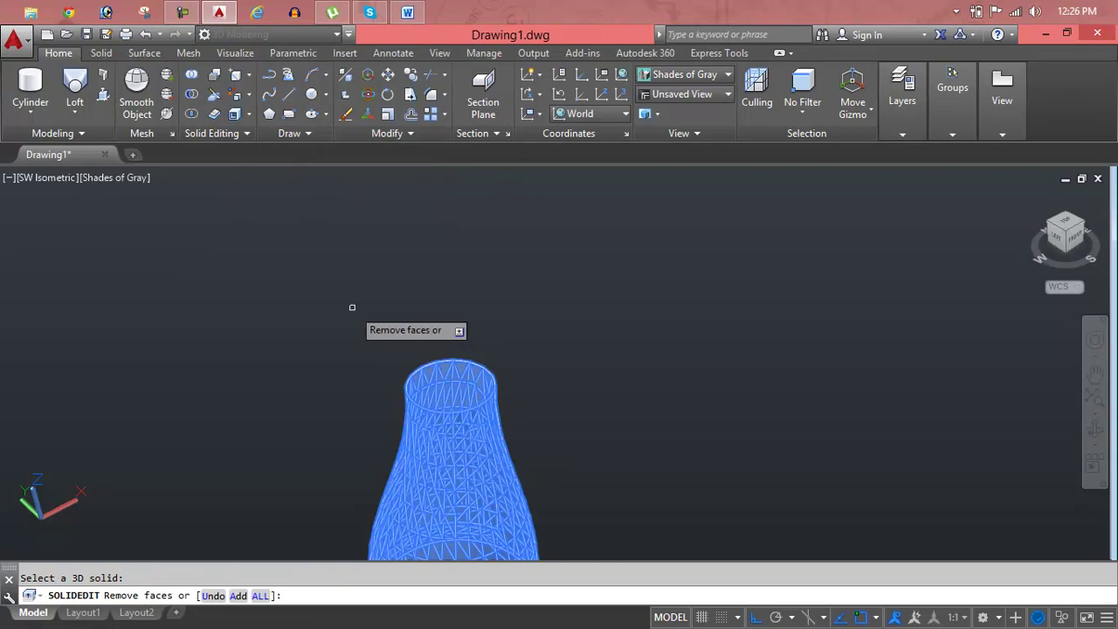
text(a)
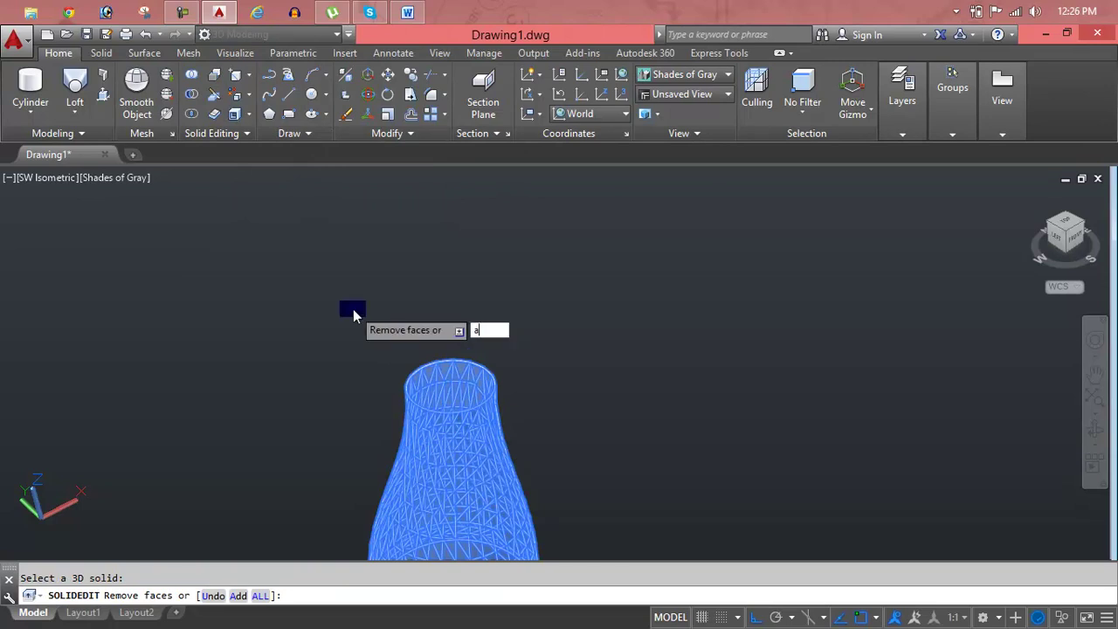
key(Return)
text(r)
key(Return)
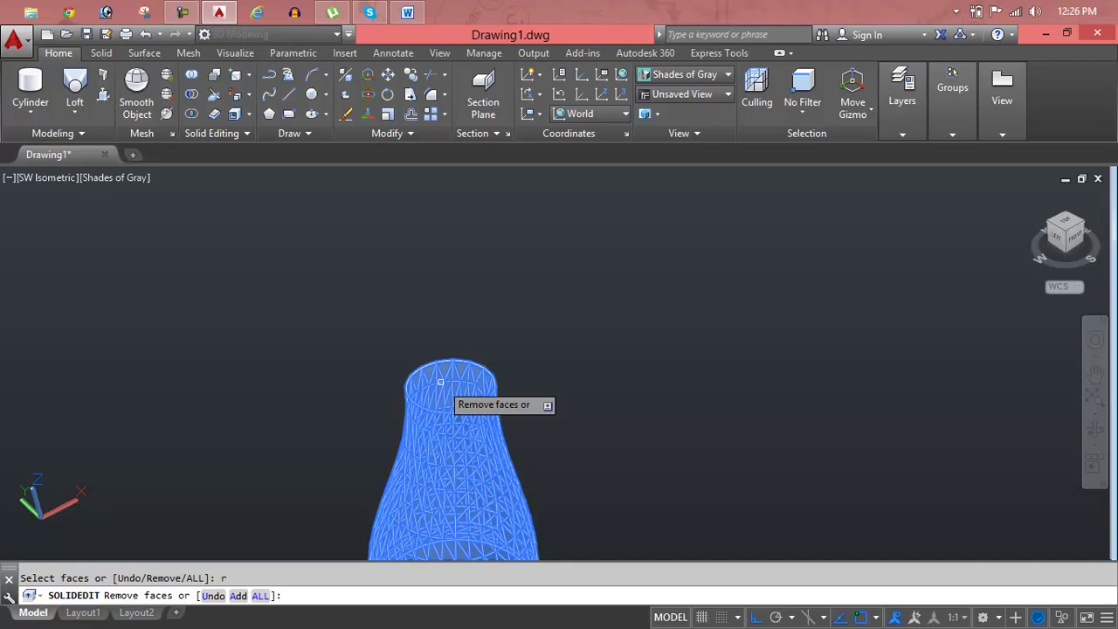
click(450, 393)
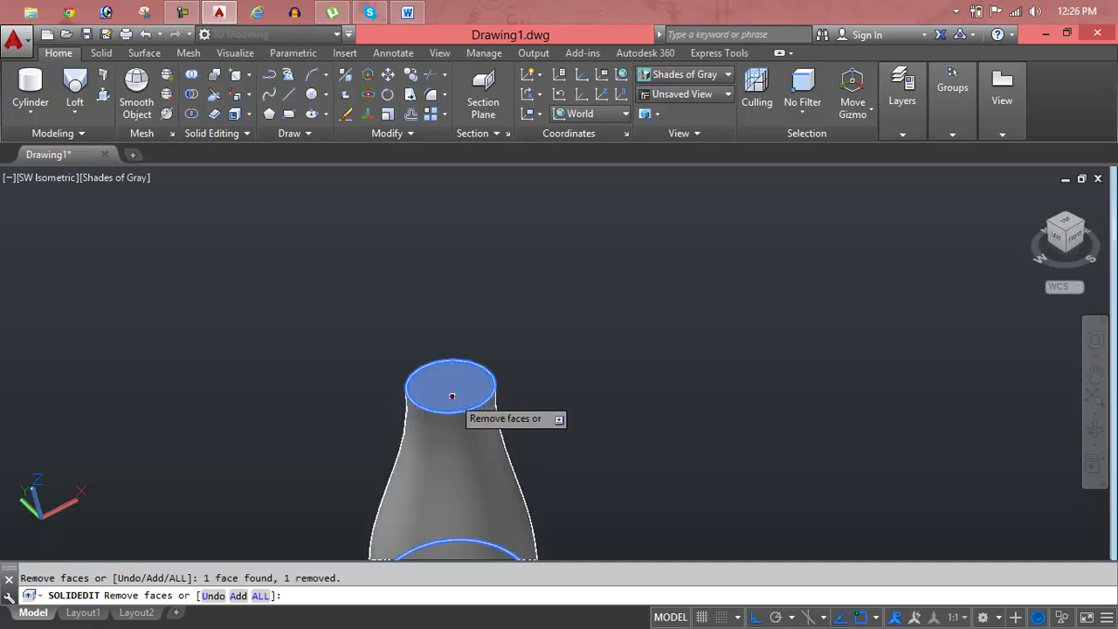
key(Escape)
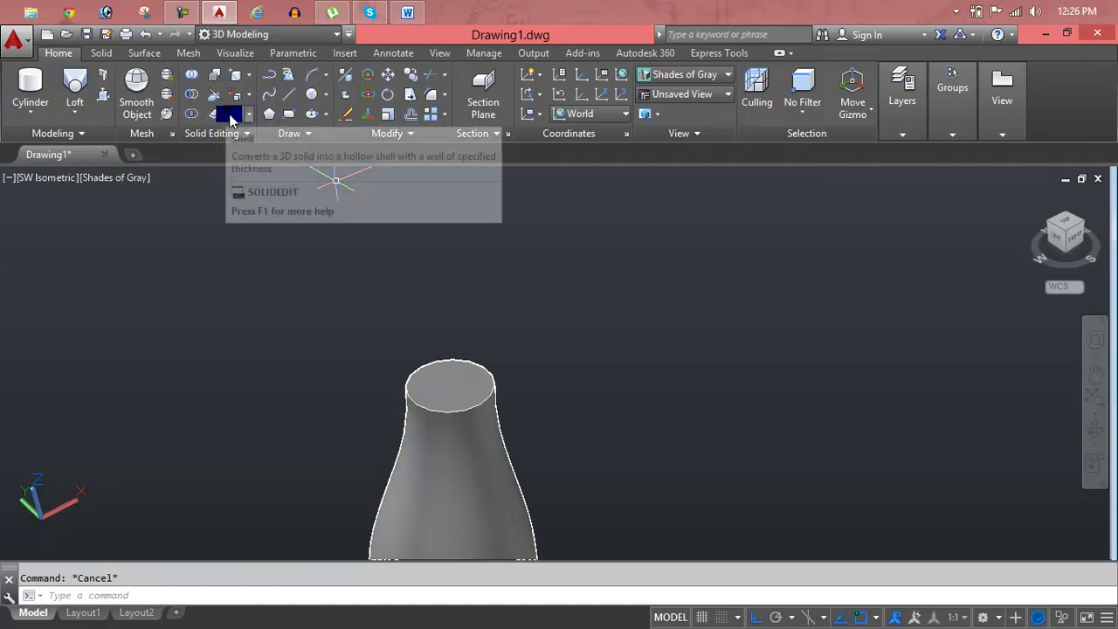
Restart the shell on the vase and cancel before setting the wall thickness.
click(198, 114)
click(460, 460)
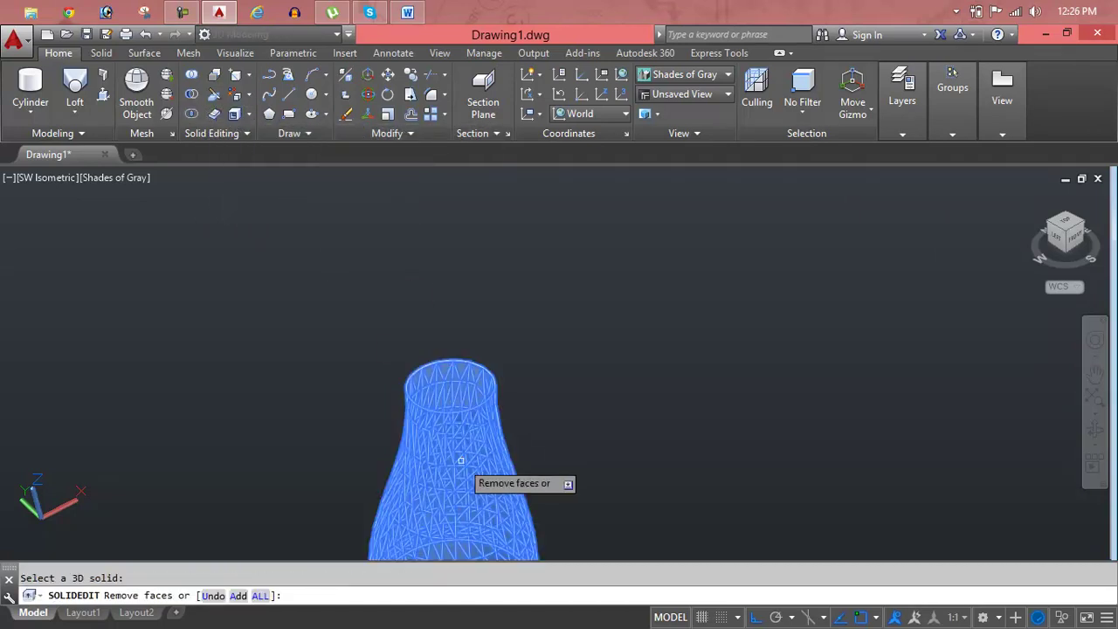
key(Return)
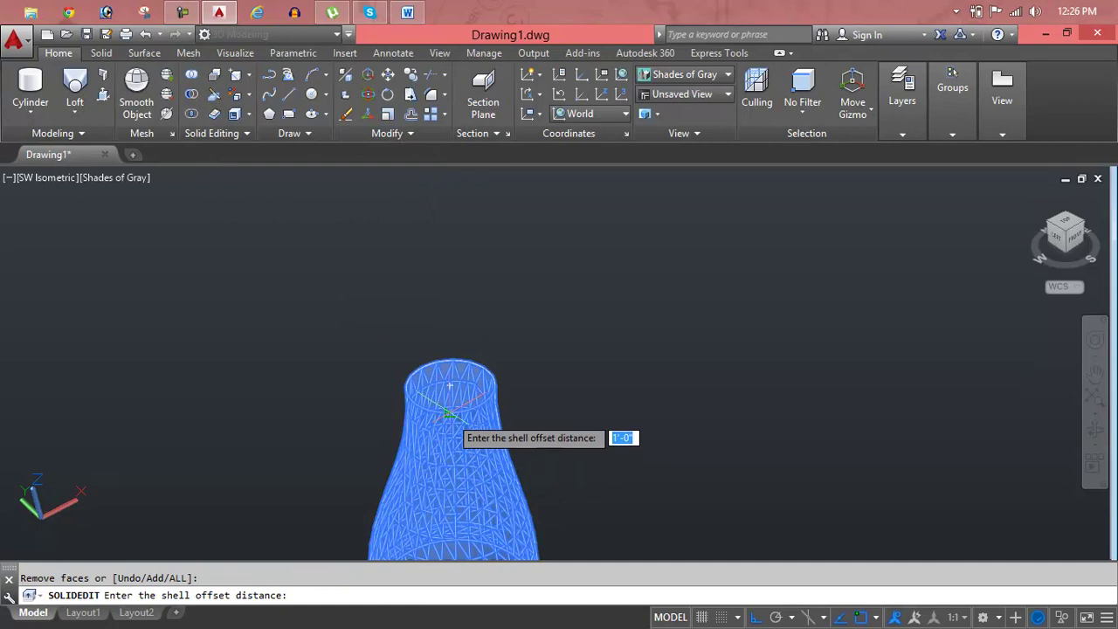
key(Escape)
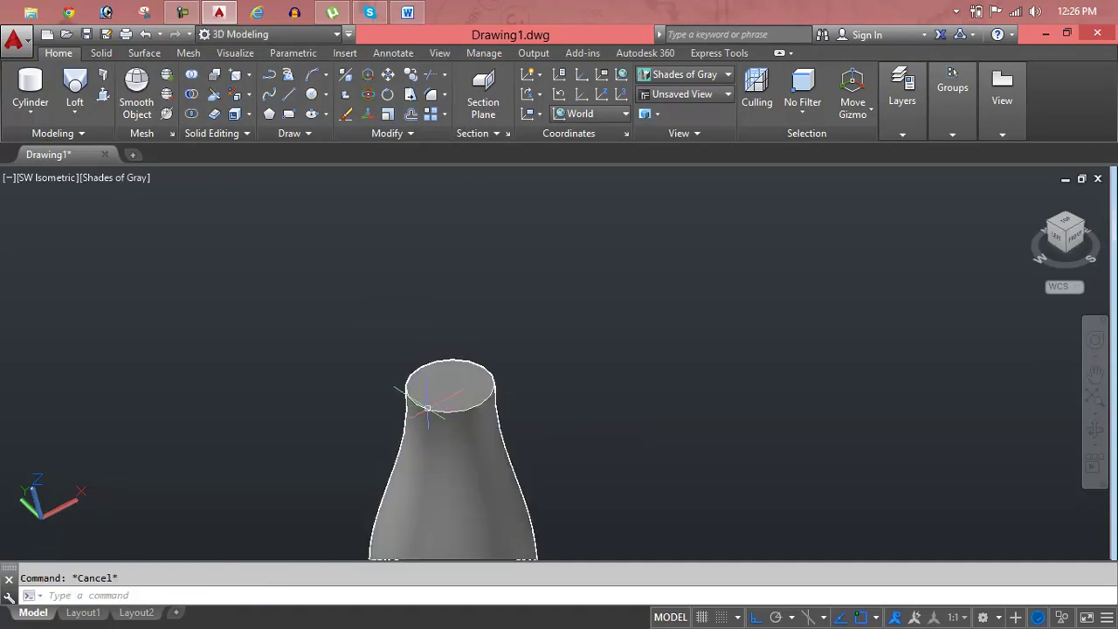
click(229, 108)
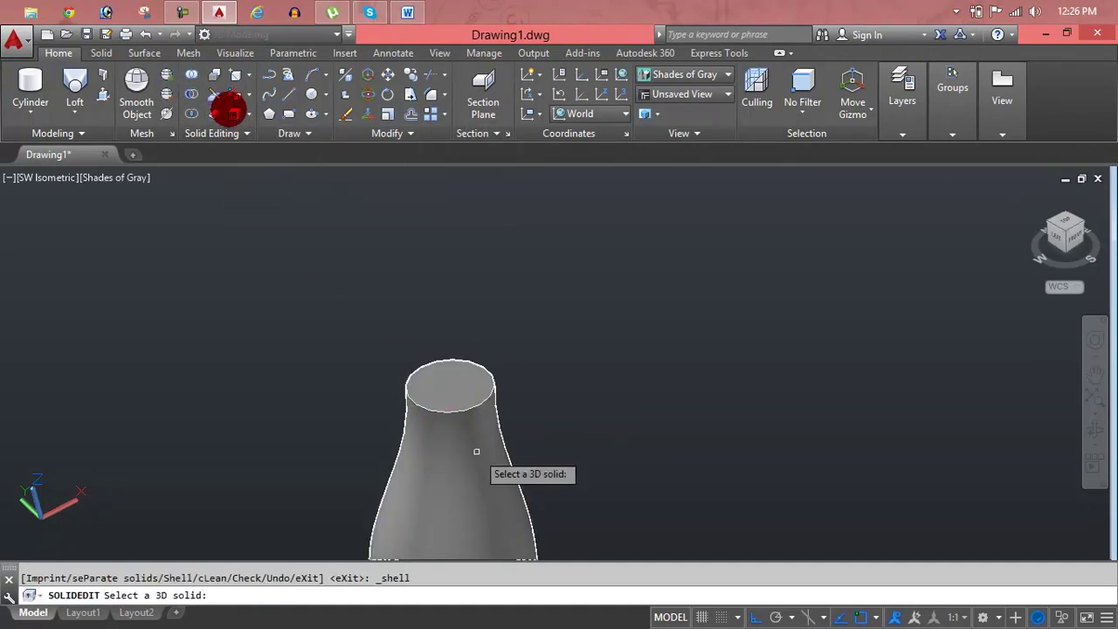
click(477, 499)
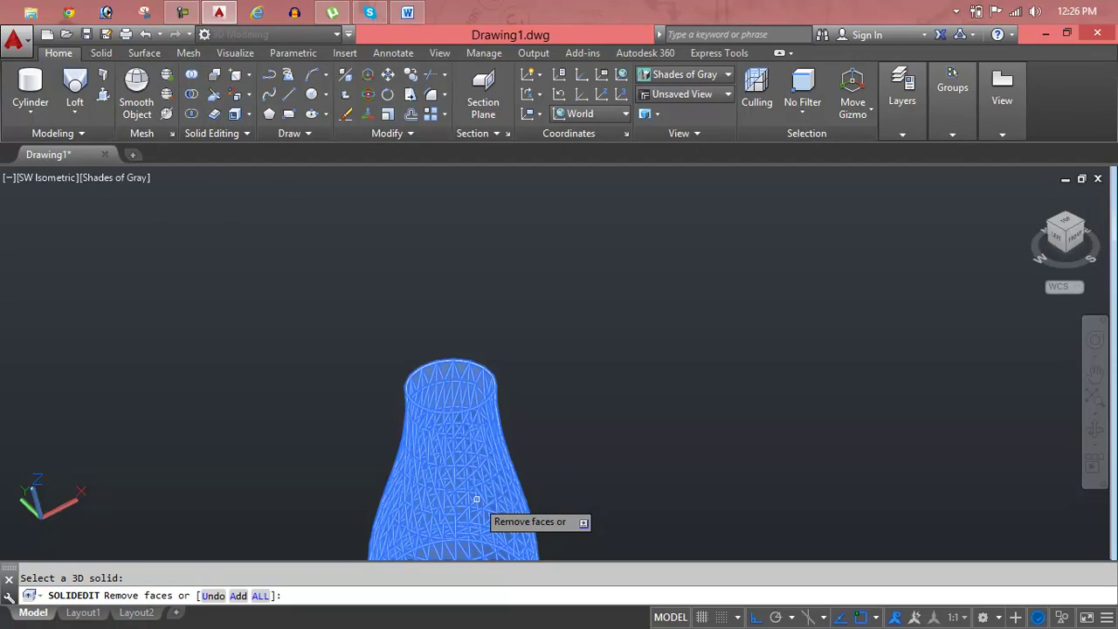
click(454, 388)
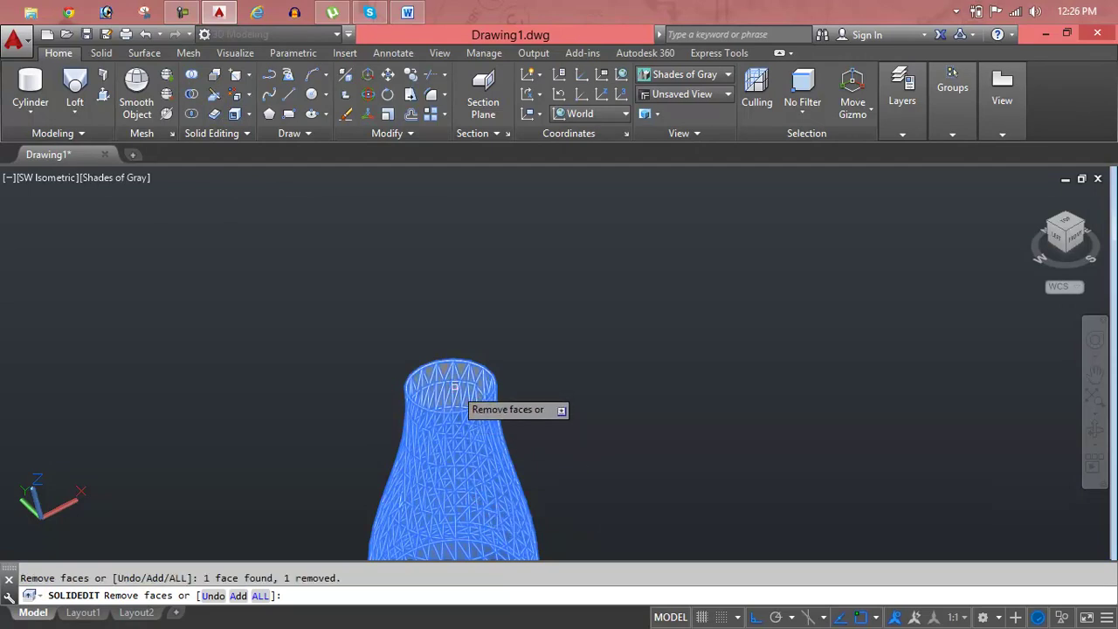
text(a)
key(Return)
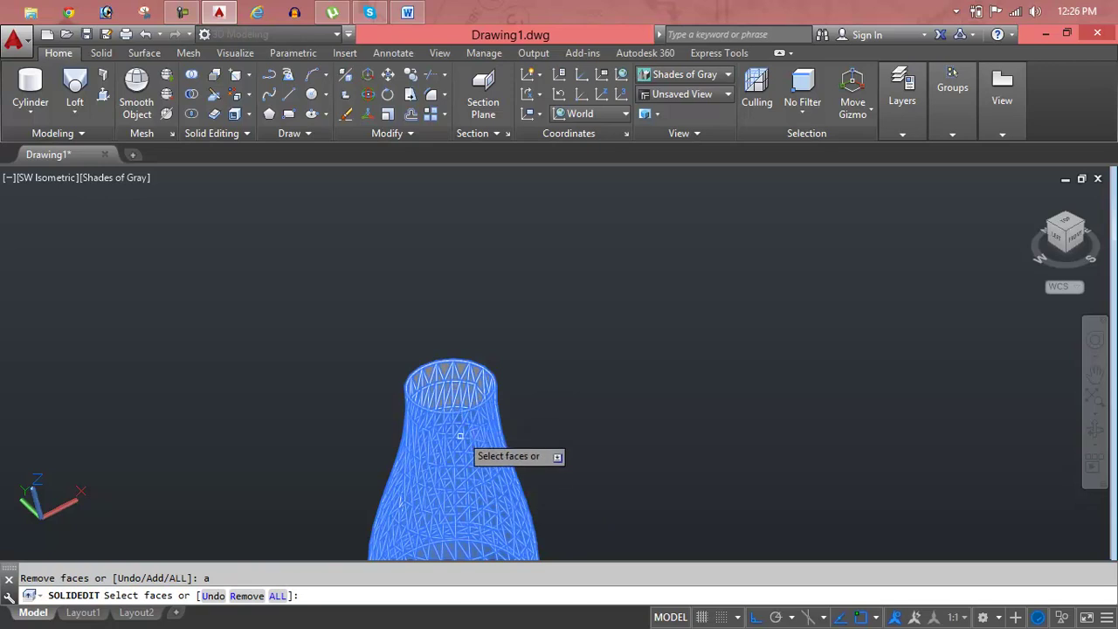
text(r)
key(Return)
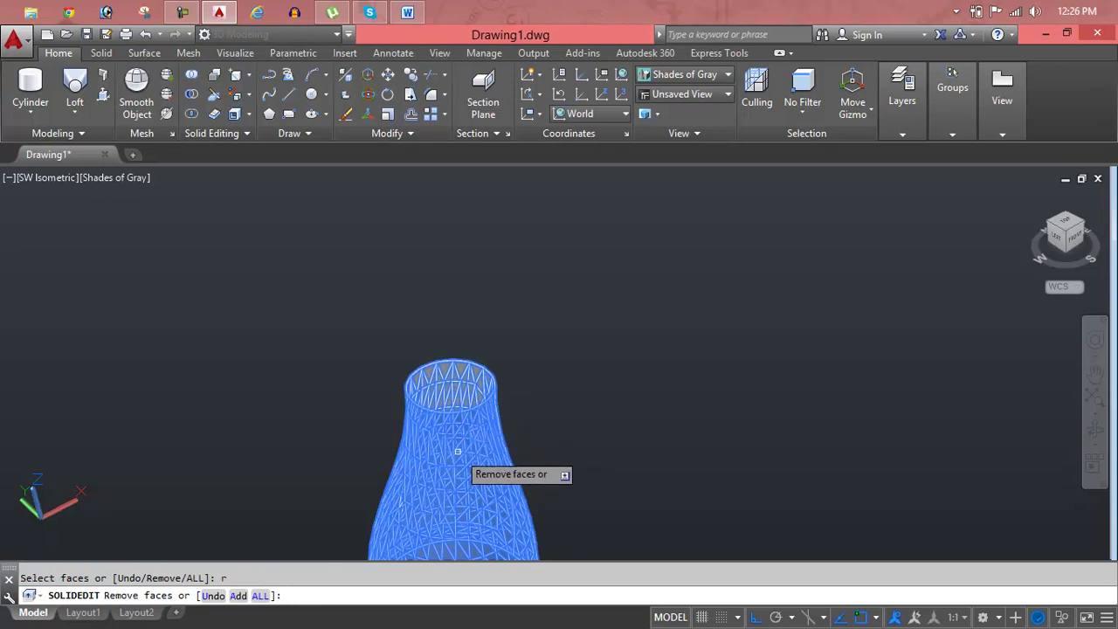
shift+middle_drag(456, 451, 541, 269)
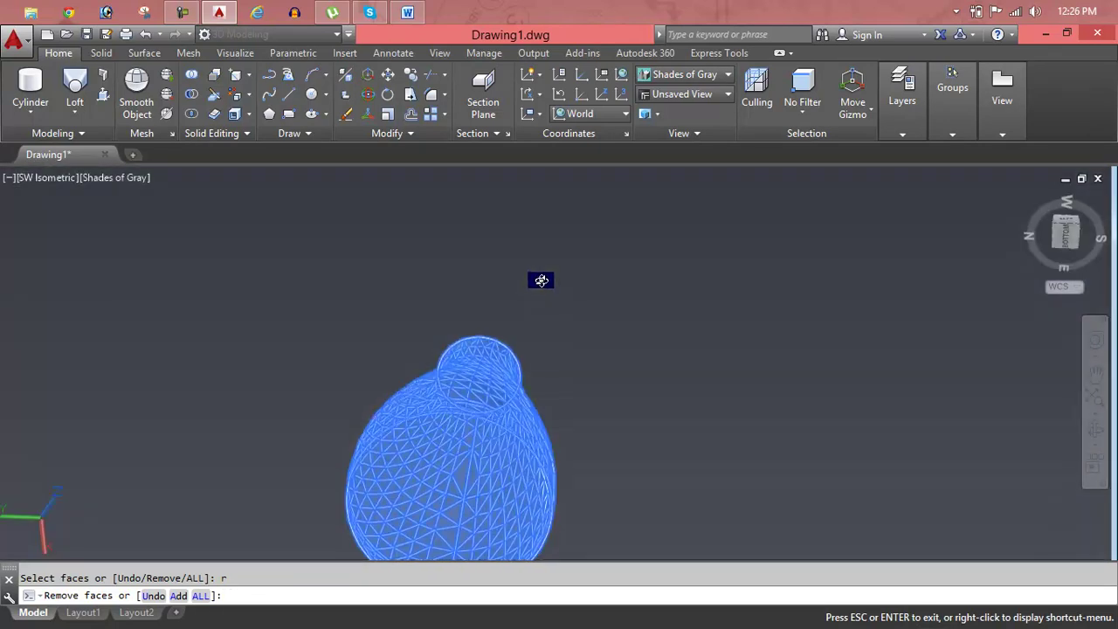
click(467, 469)
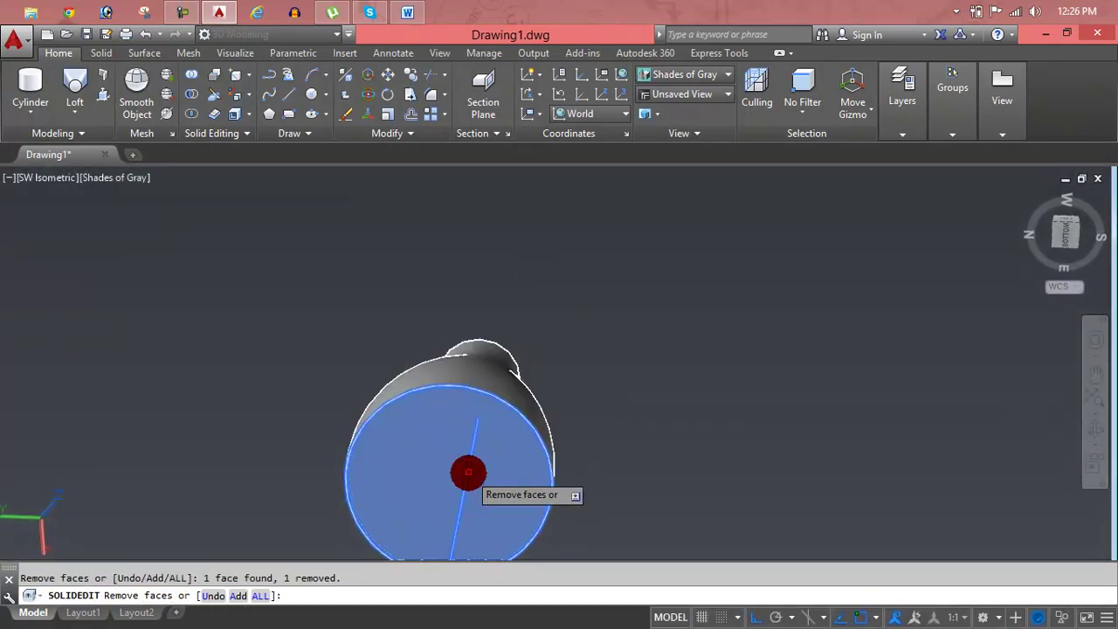
shift+middle_drag(479, 376, 463, 380)
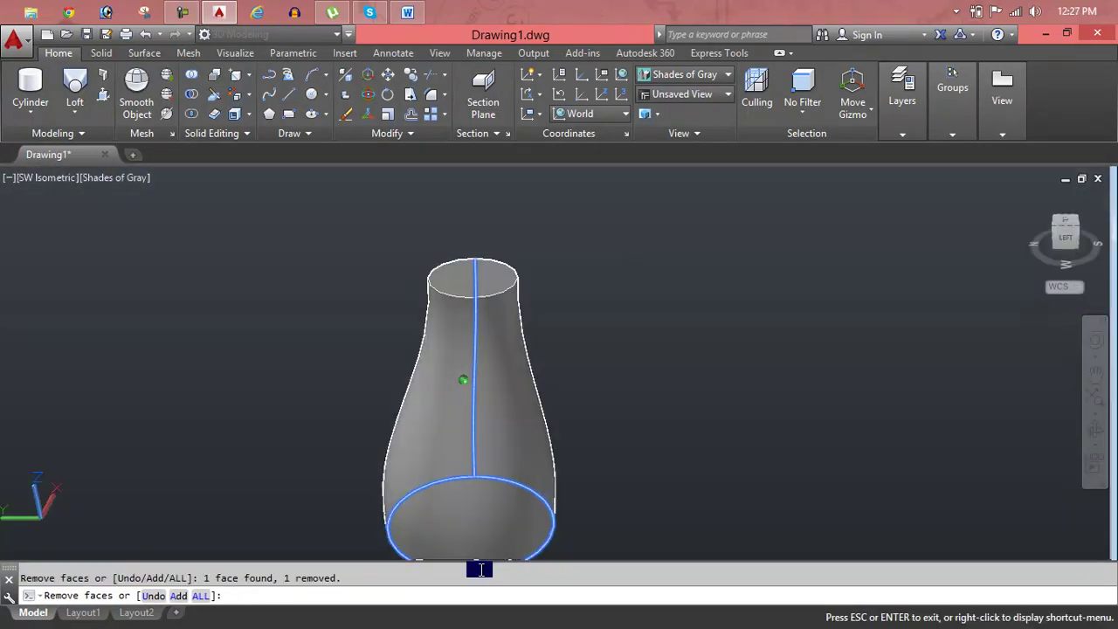
shift+middle_drag(504, 429, 531, 539)
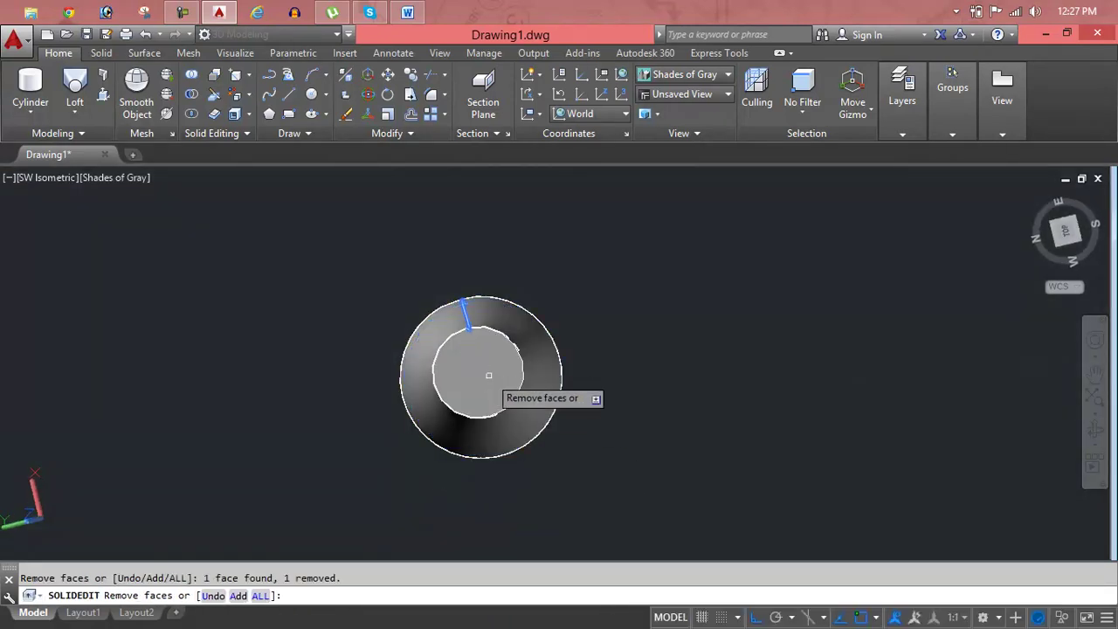
mouse_move(488, 375)
shift+middle_down()
mouse_move(638, 157)
mouse_move(644, 303)
mouse_move(569, 382)
mouse_move(489, 412)
mouse_move(469, 355)
mouse_move(464, 367)
mouse_move(490, 337)
shift+middle_up()
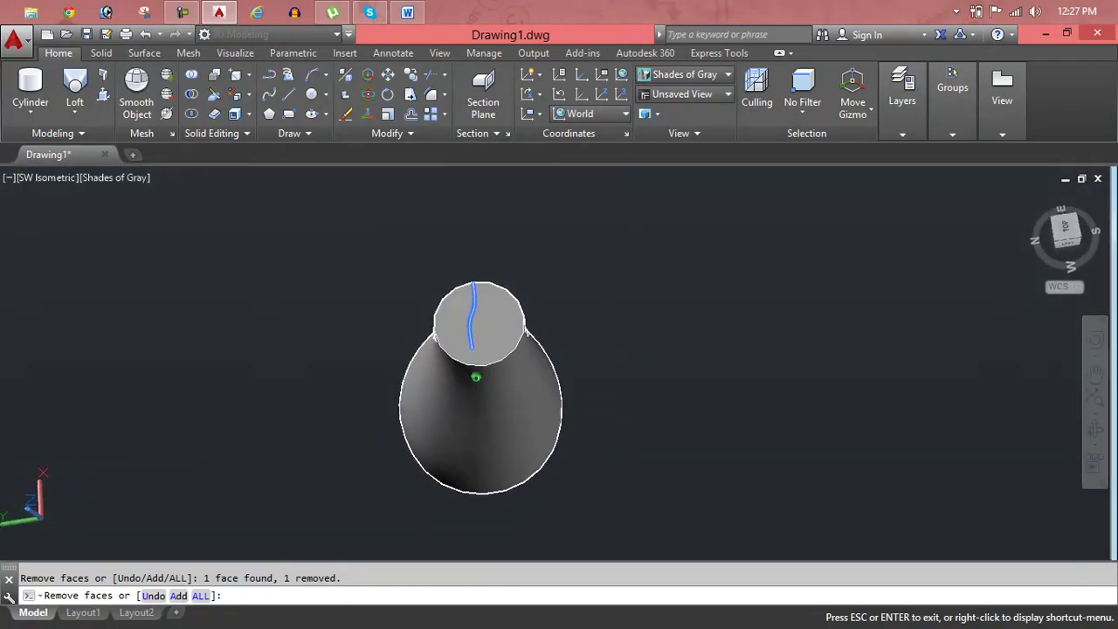
click(490, 337)
key(Escape)
key(Escape)
click(490, 338)
key(Escape)
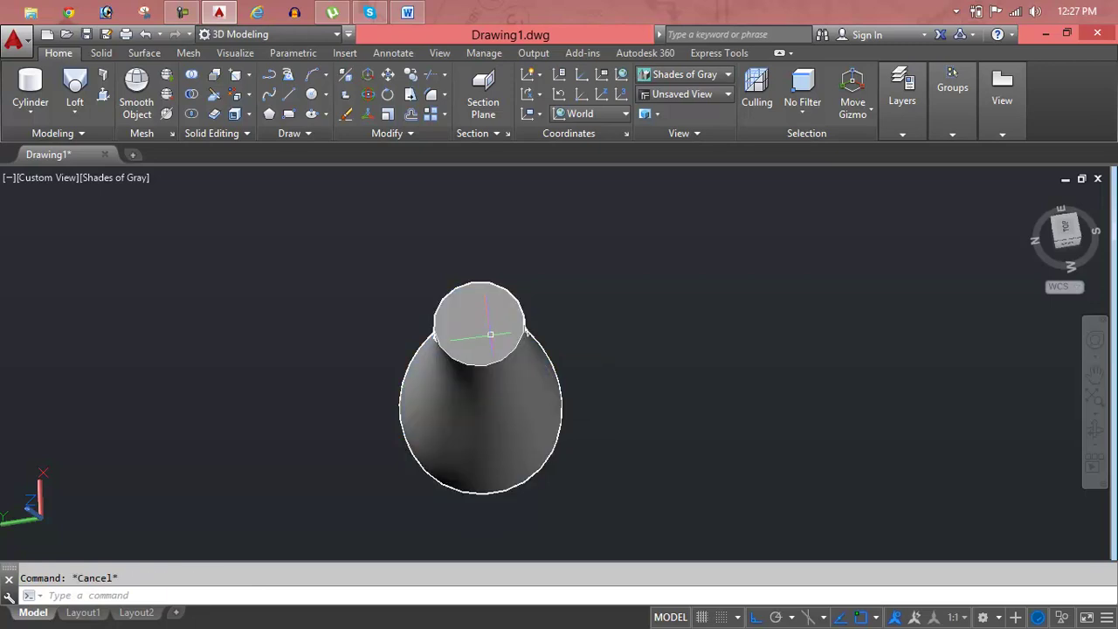
Start a shell on the vase, removing the neck's top face and the inner hole face.
click(235, 114)
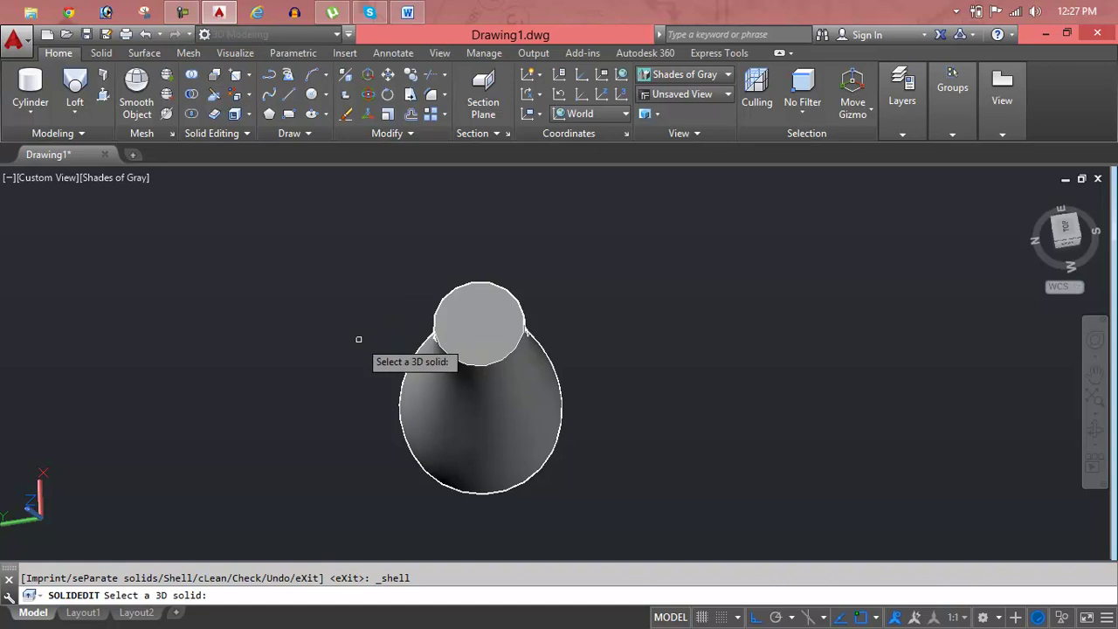
click(483, 446)
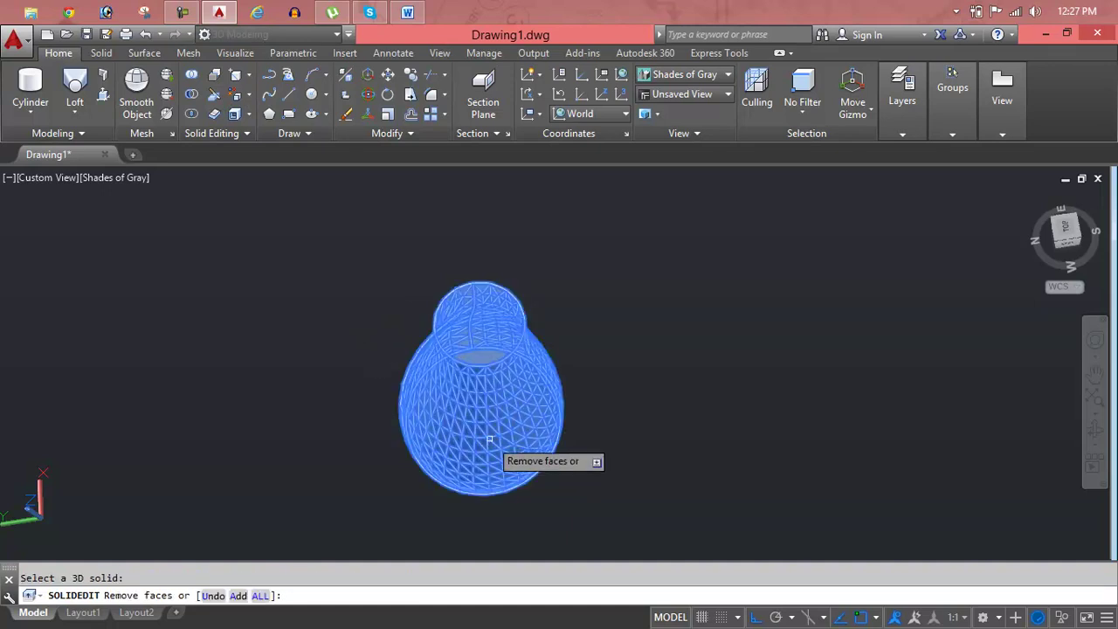
click(476, 334)
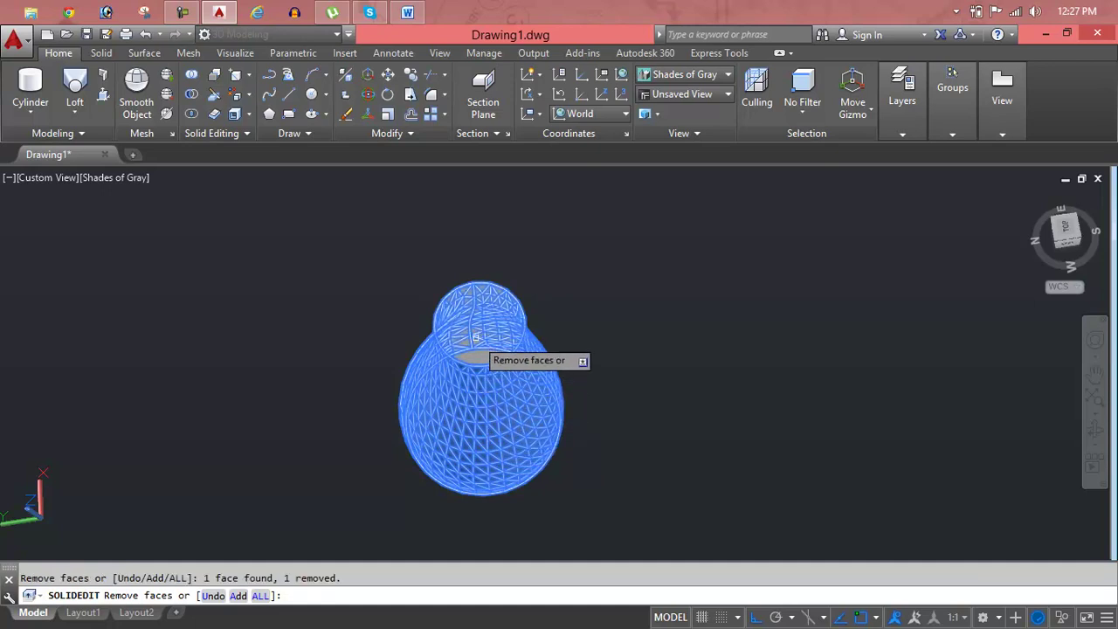
shift+middle_drag(475, 336, 484, 397)
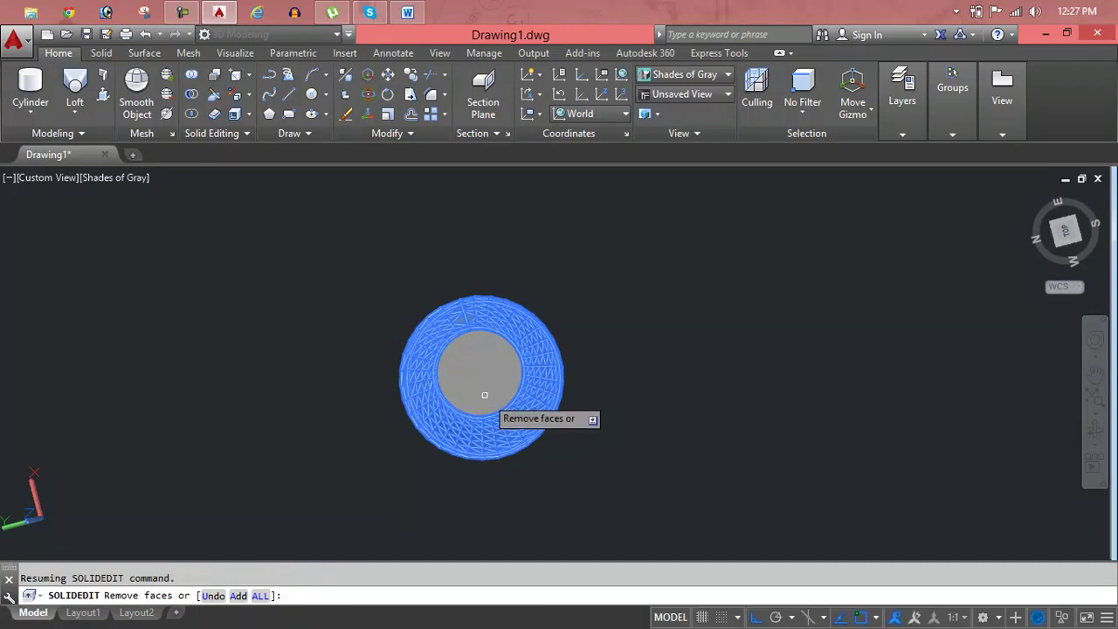
shift+middle_drag(481, 405, 602, 233)
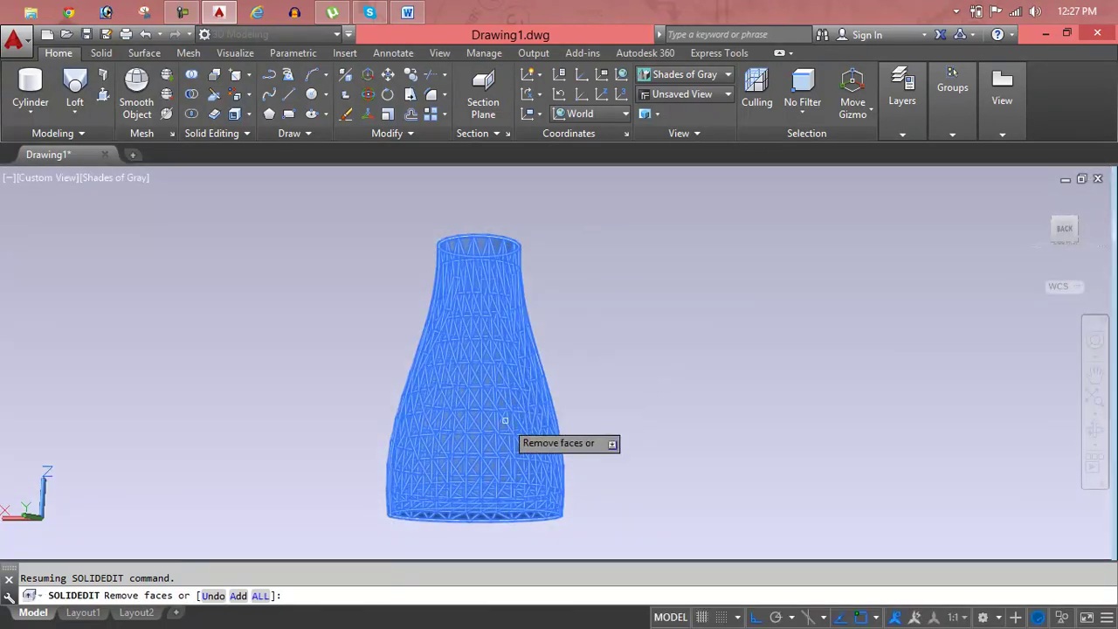
shift+middle_drag(502, 424, 532, 301)
click(469, 362)
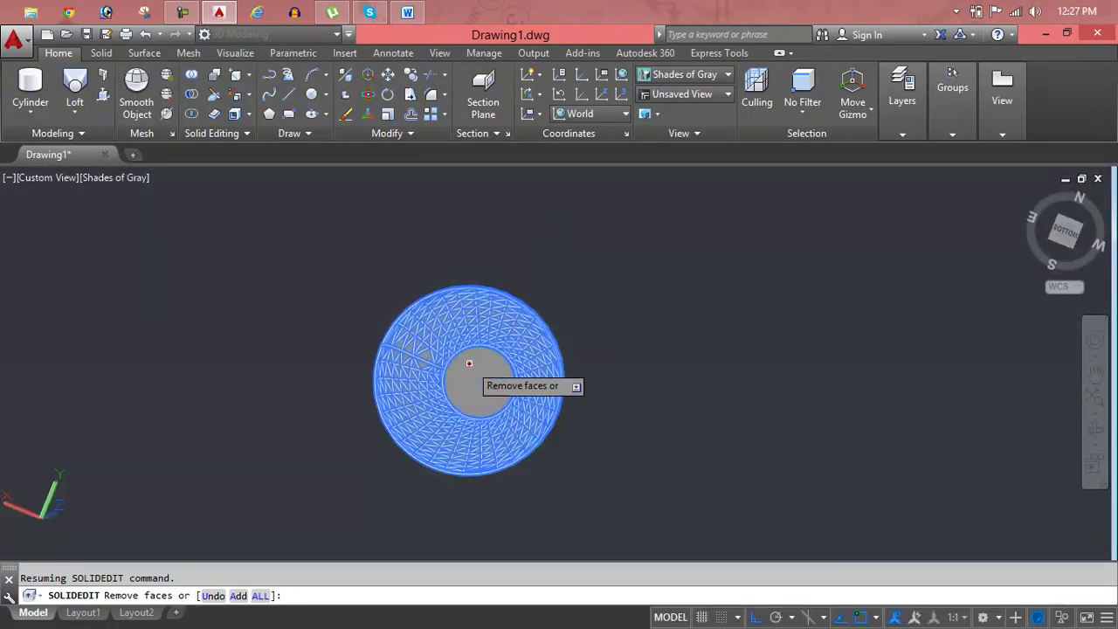
text(x)
key(Return)
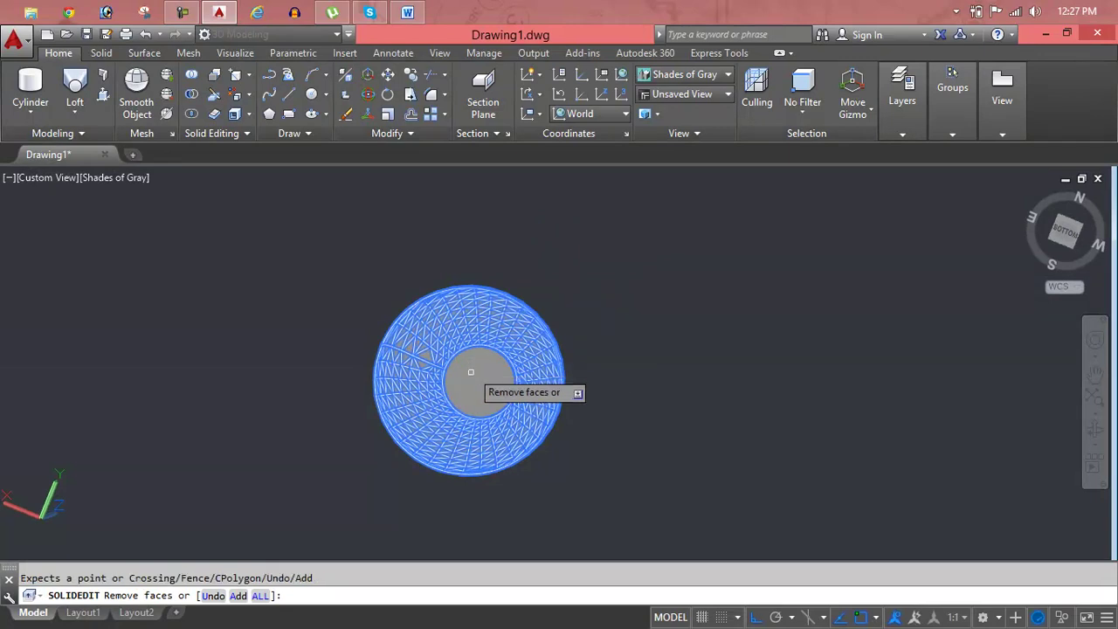
Remove the base face, apply a shell offset of 1, and exit SOLIDEDIT.
mouse_move(473, 383)
shift+middle_down()
mouse_move(470, 400)
mouse_move(492, 333)
mouse_move(472, 439)
mouse_move(499, 324)
shift+middle_up()
click(468, 353)
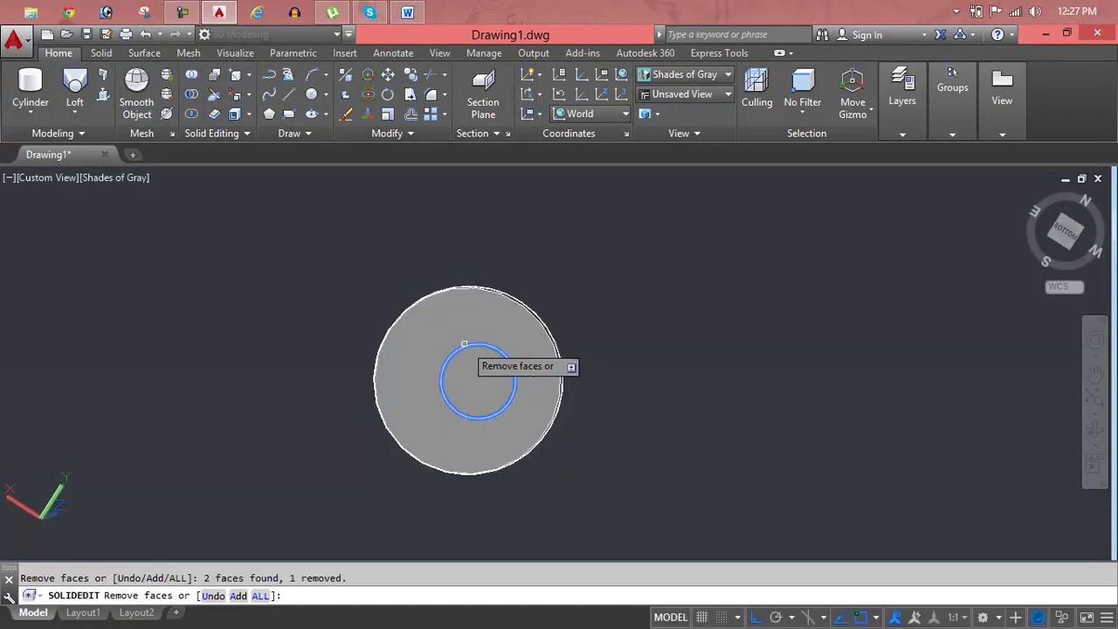
key(Return)
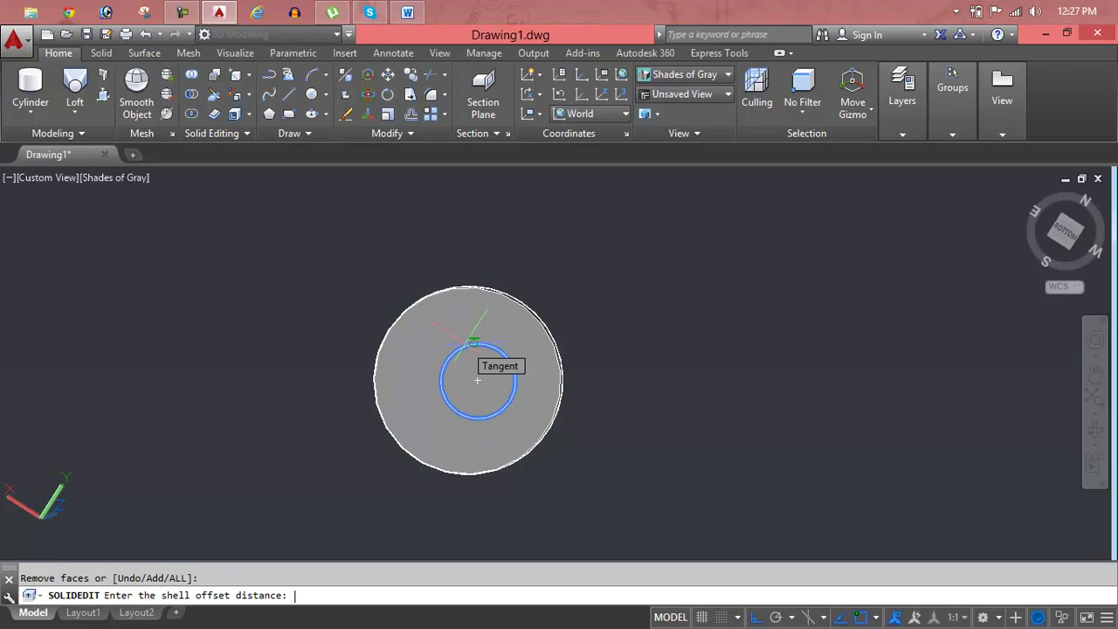
text(1)
key(Return)
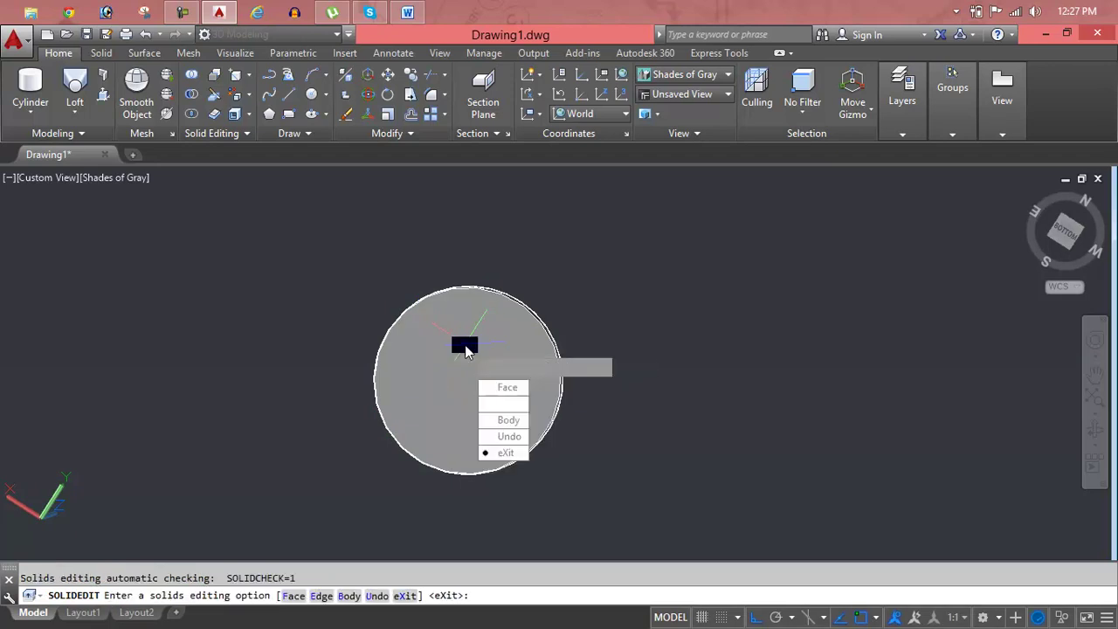
key(Return)
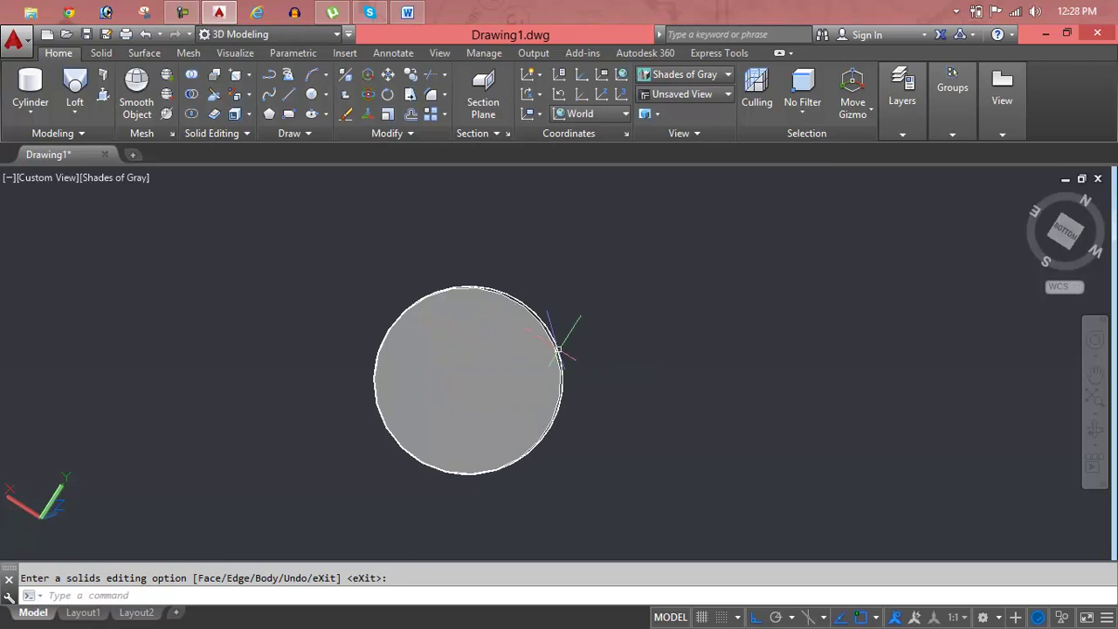
shift+middle_drag(491, 389, 482, 552)
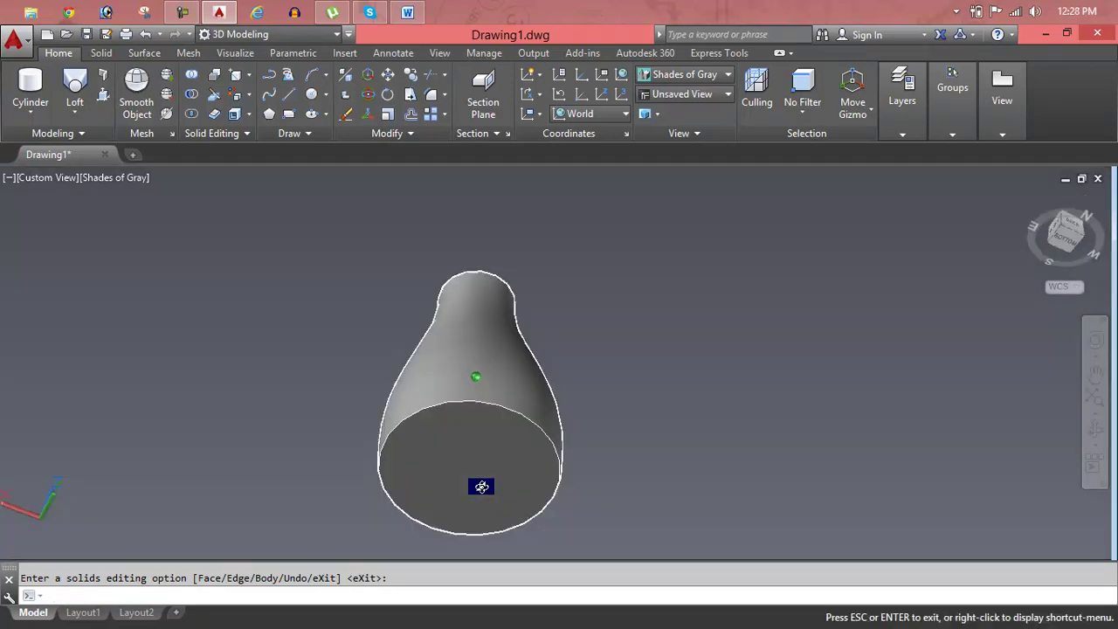
shift+middle_drag(488, 348, 499, 489)
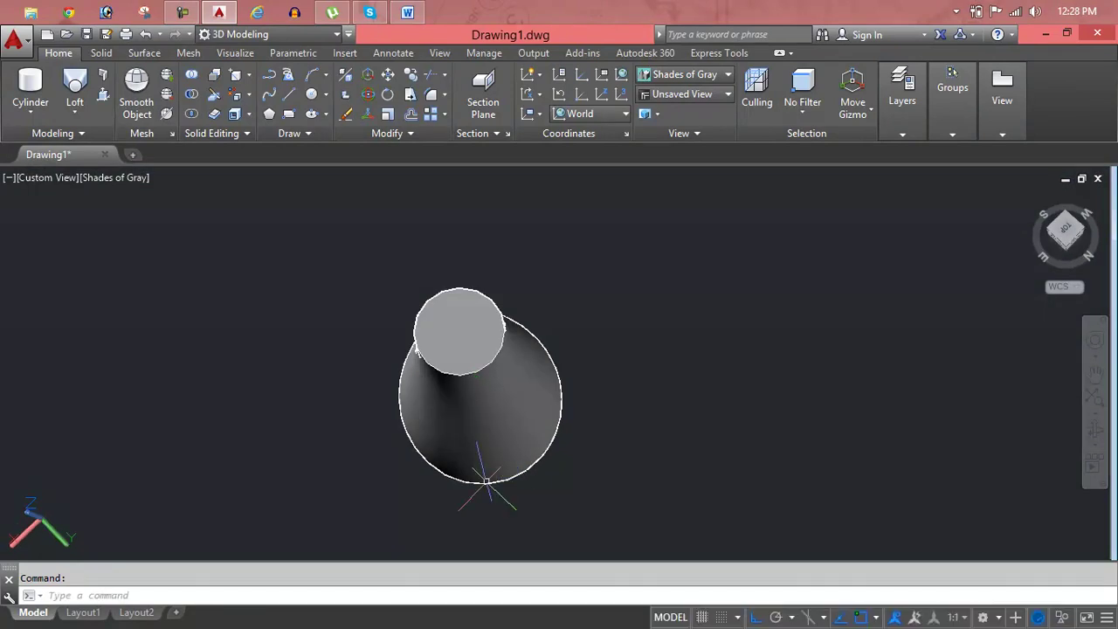
click(233, 114)
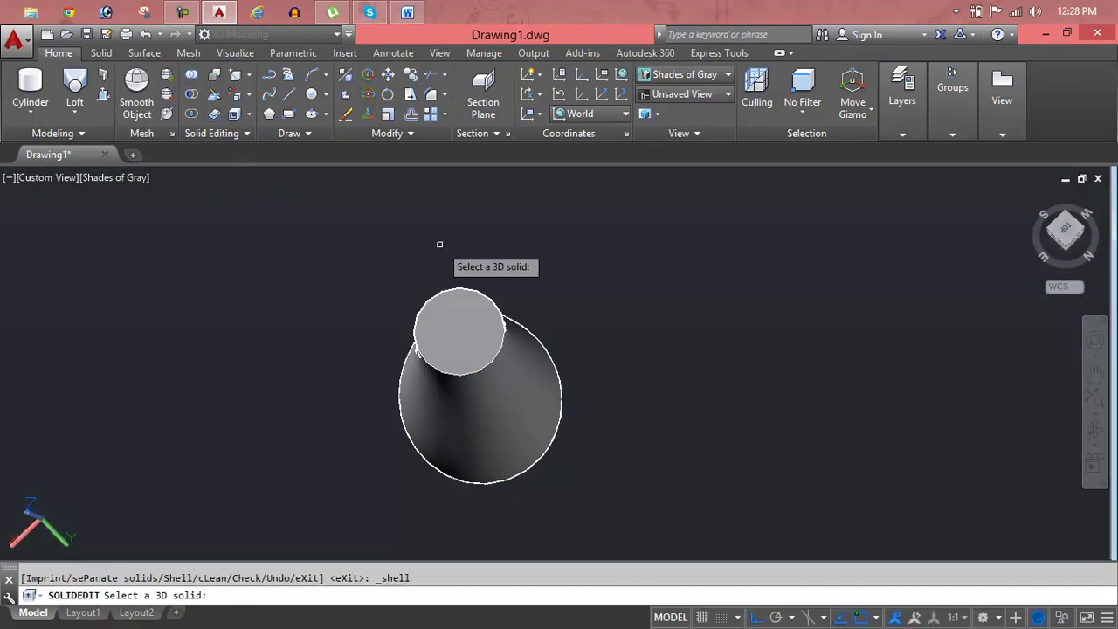
click(431, 309)
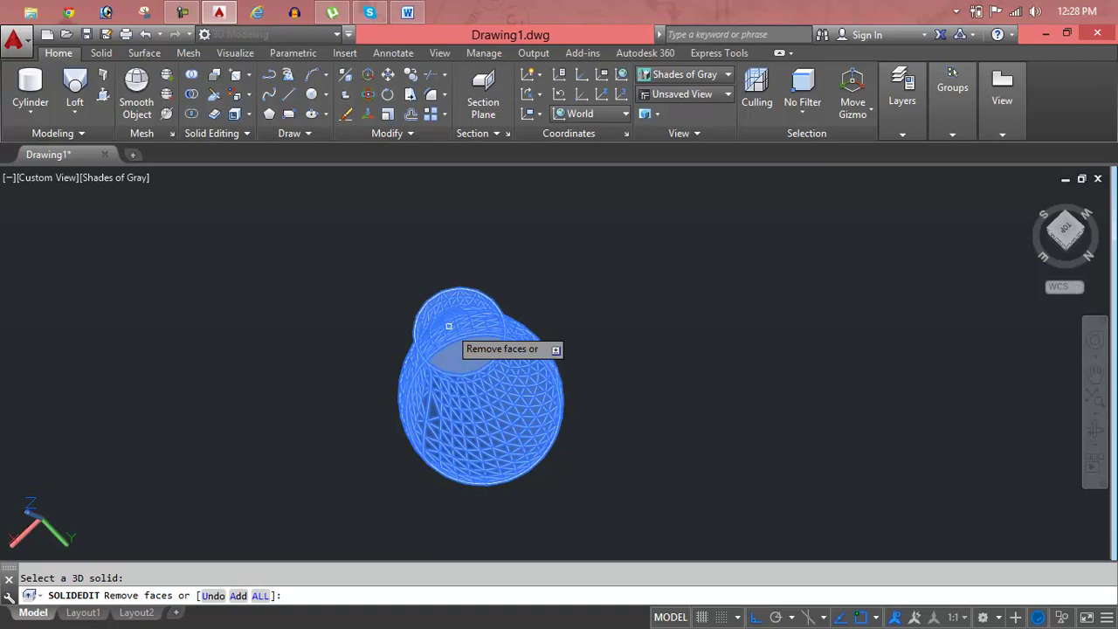
key(Escape)
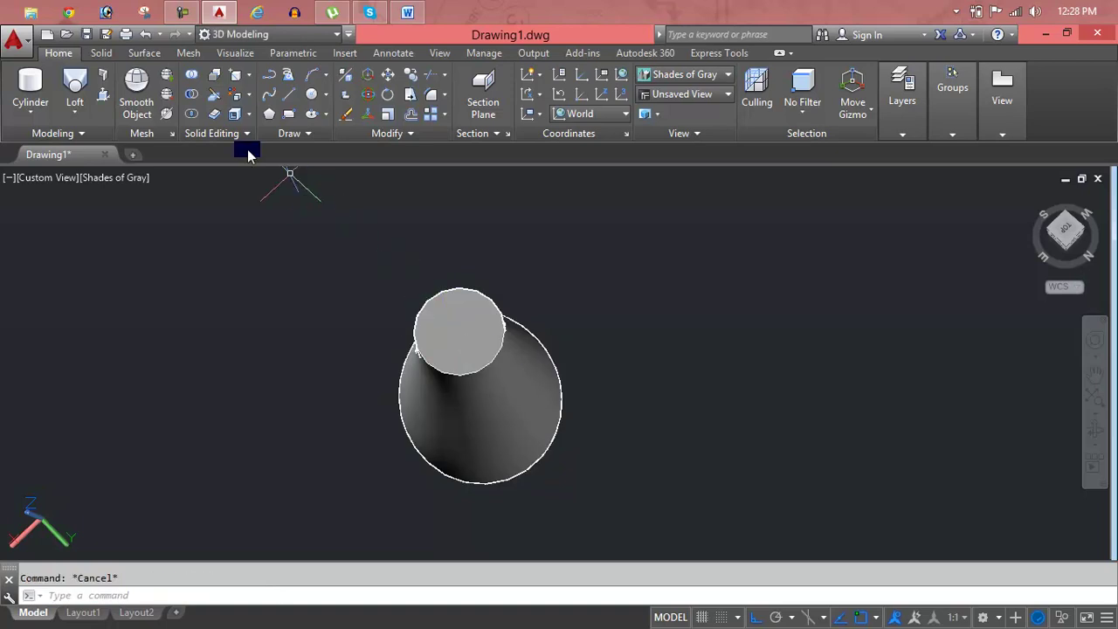
Shell the vase with a 0'3" offset after removing its base face, then exit SOLIDEDIT.
click(236, 117)
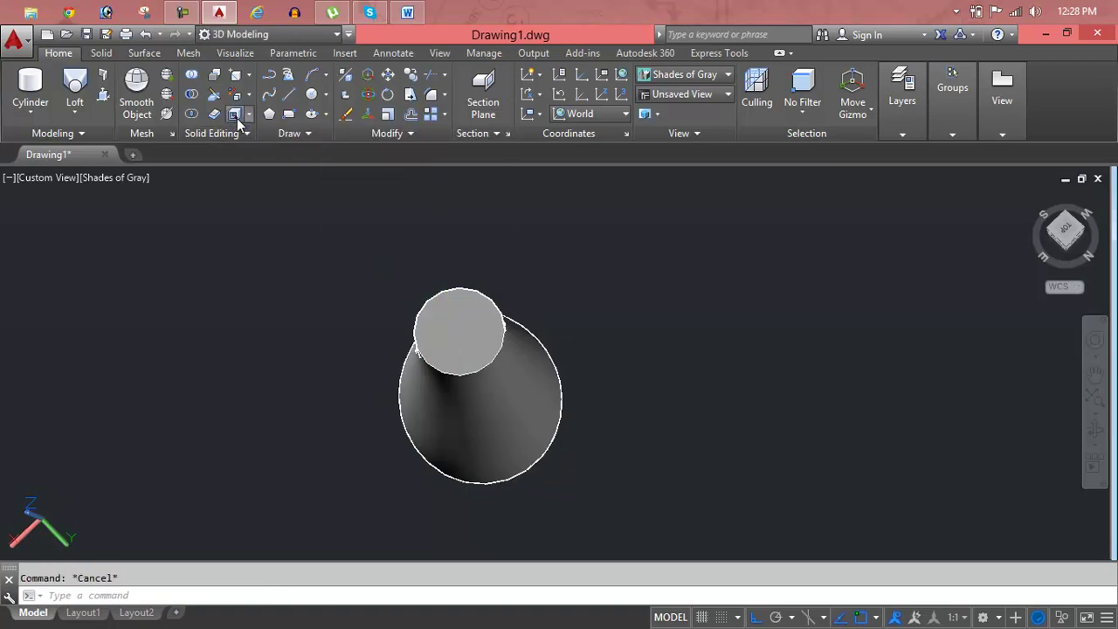
click(380, 317)
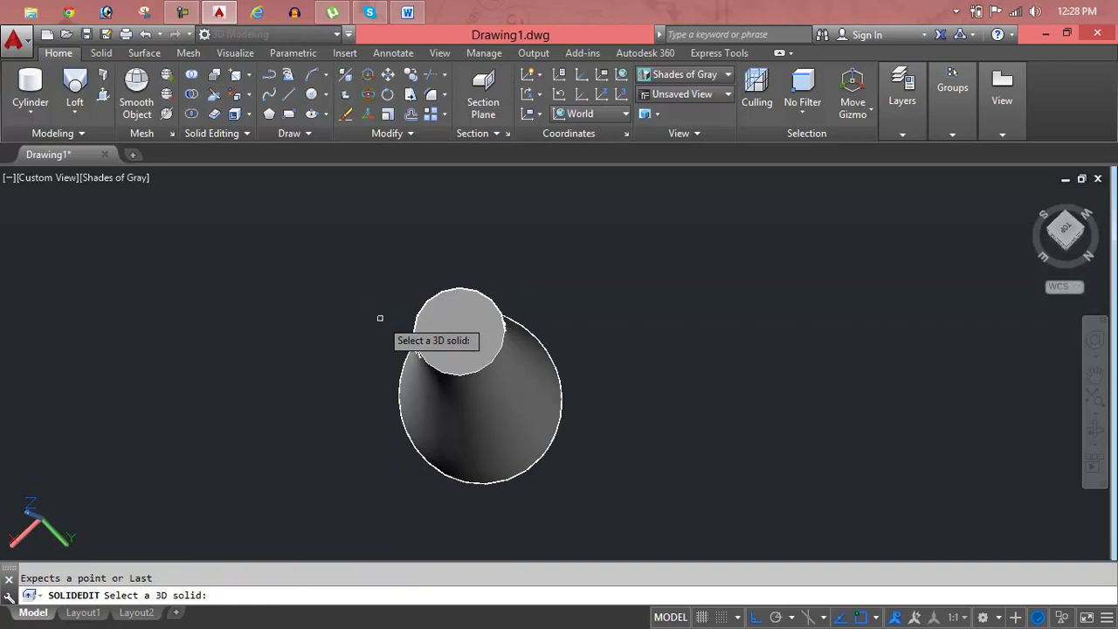
click(470, 354)
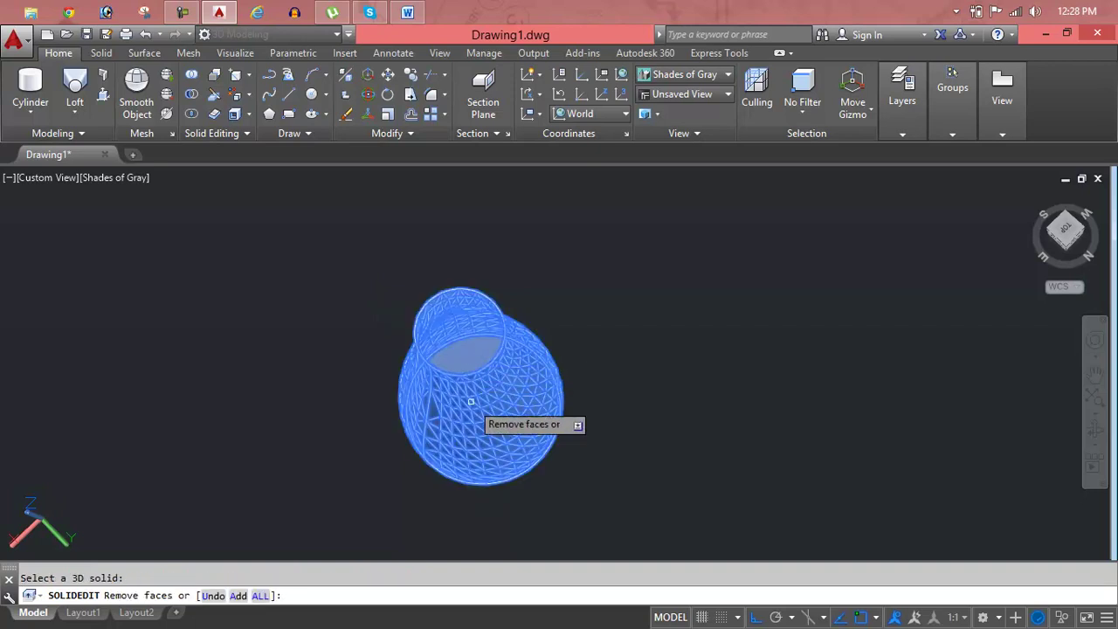
mouse_move(471, 402)
shift+middle_down()
mouse_move(497, 364)
mouse_move(534, 190)
shift+middle_up()
click(455, 423)
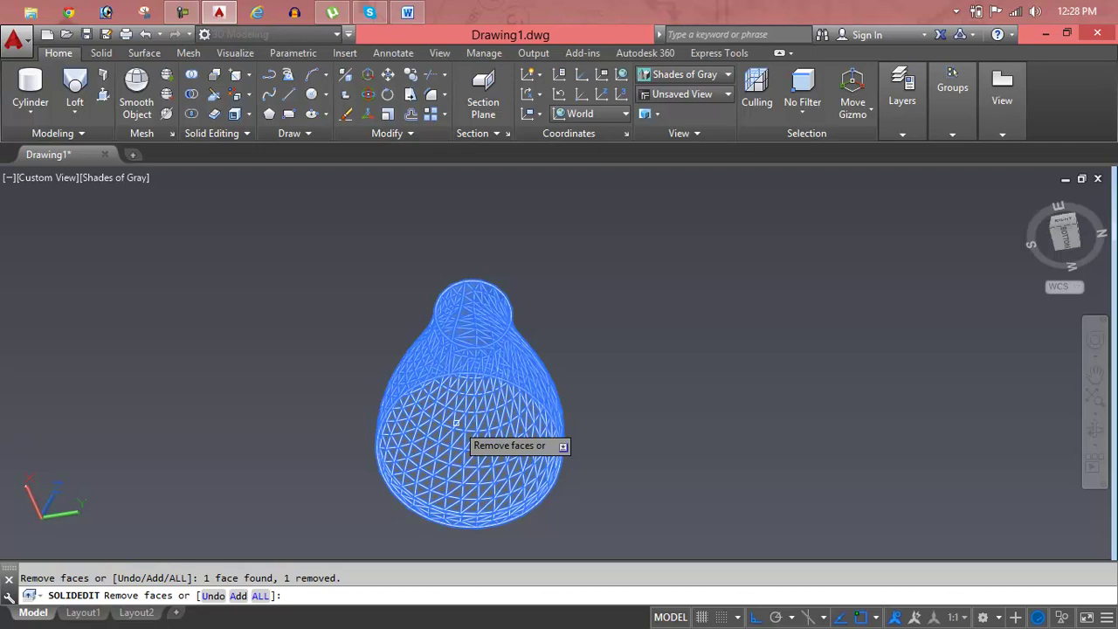
key(Return)
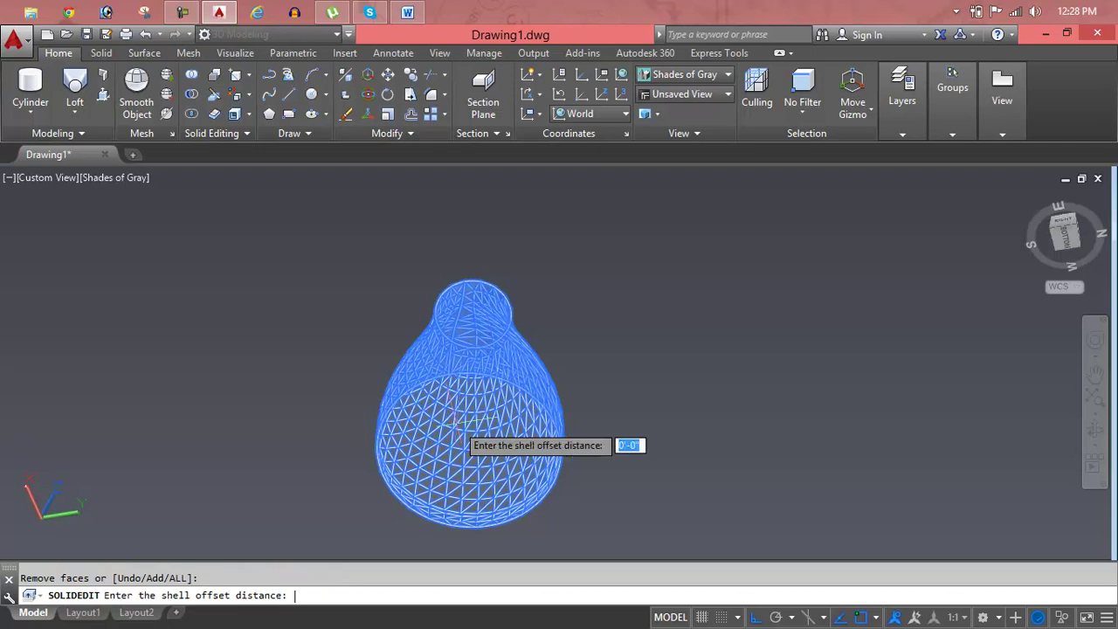
text(0)
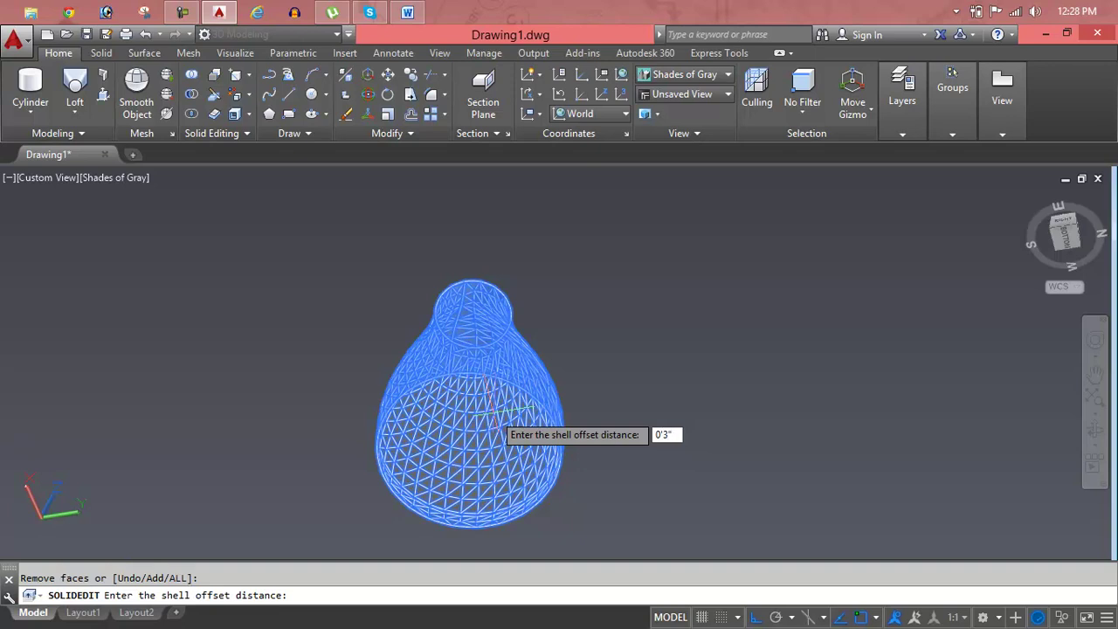
key(Return)
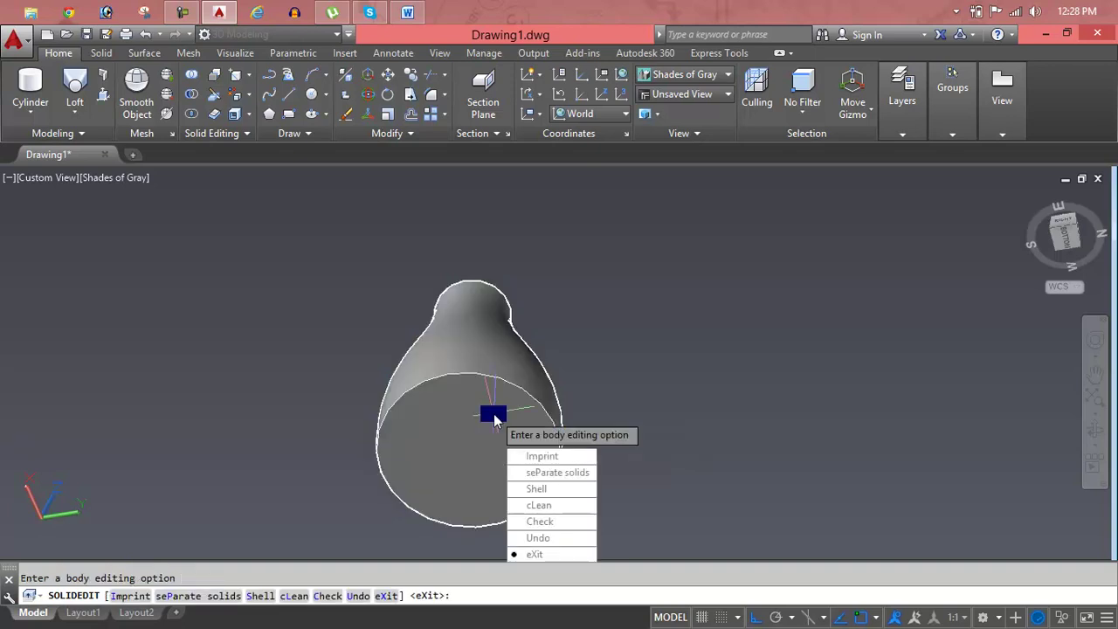
key(Return)
key(Return)
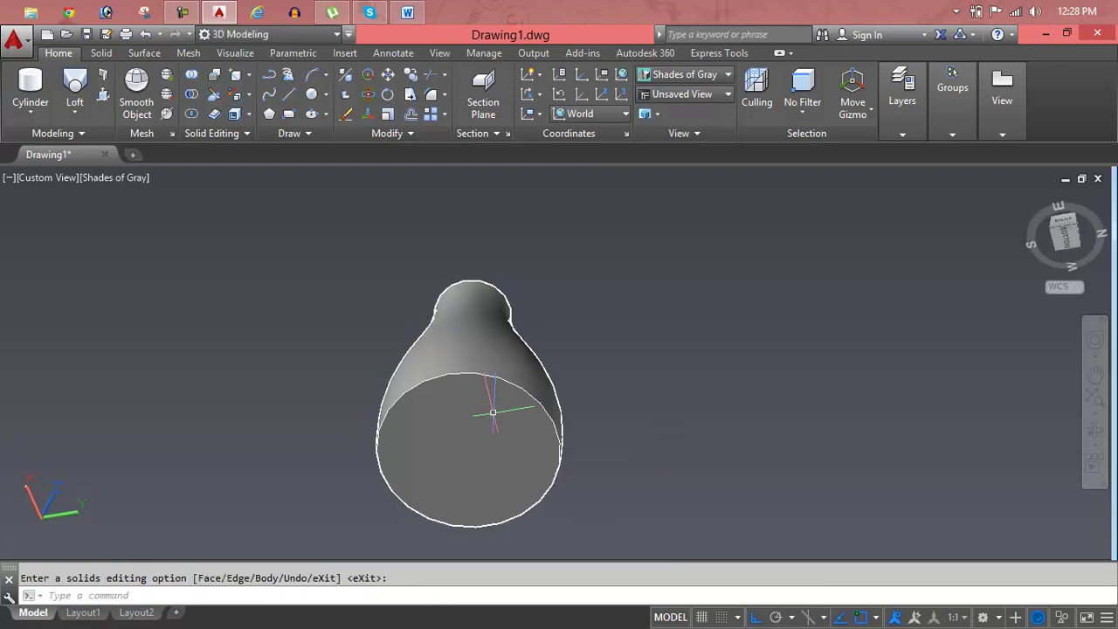
key(Escape)
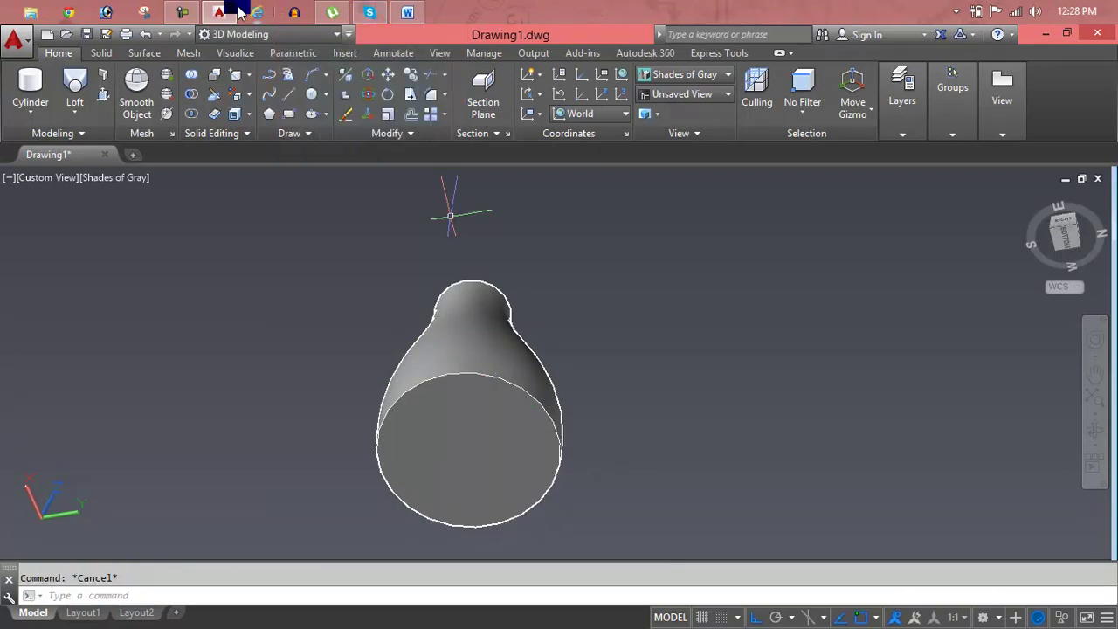
Switch the viewport to the Top view.
click(181, 13)
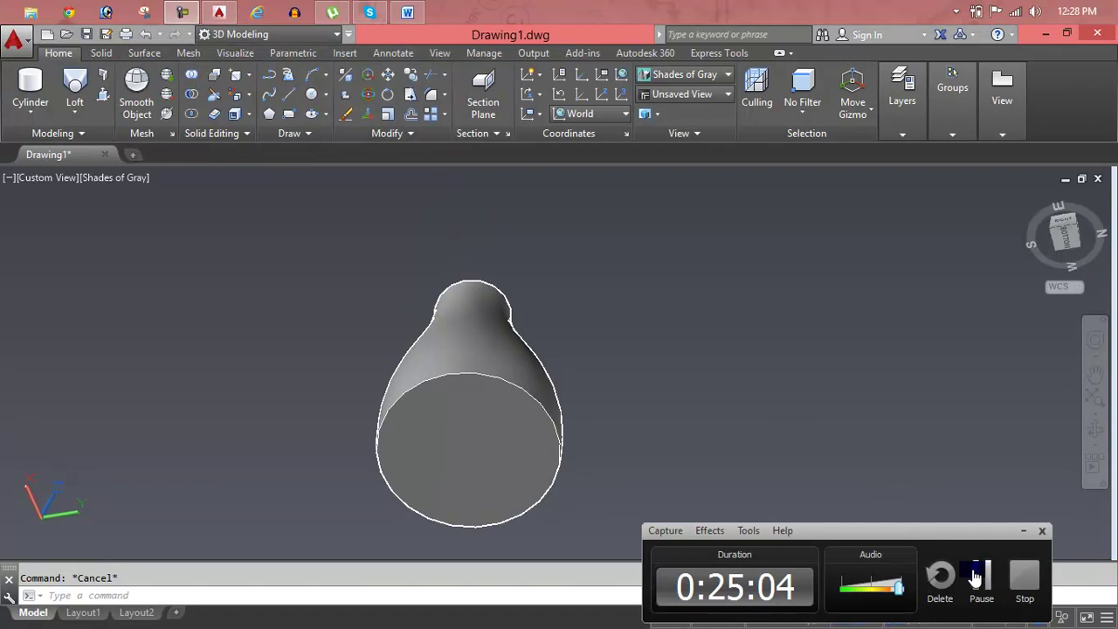
click(979, 572)
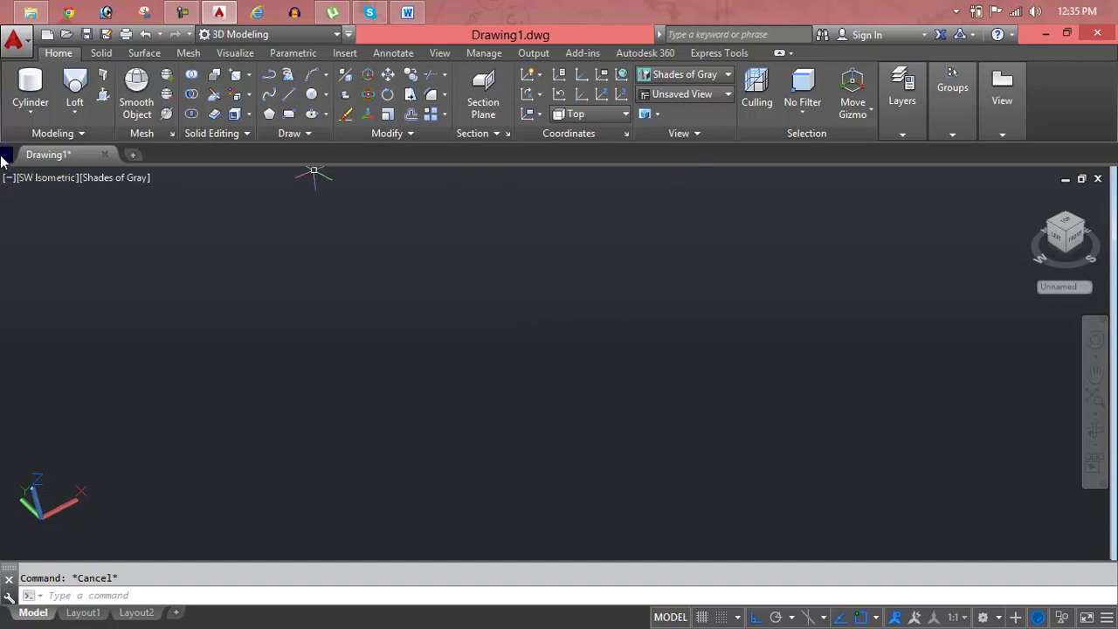
click(54, 187)
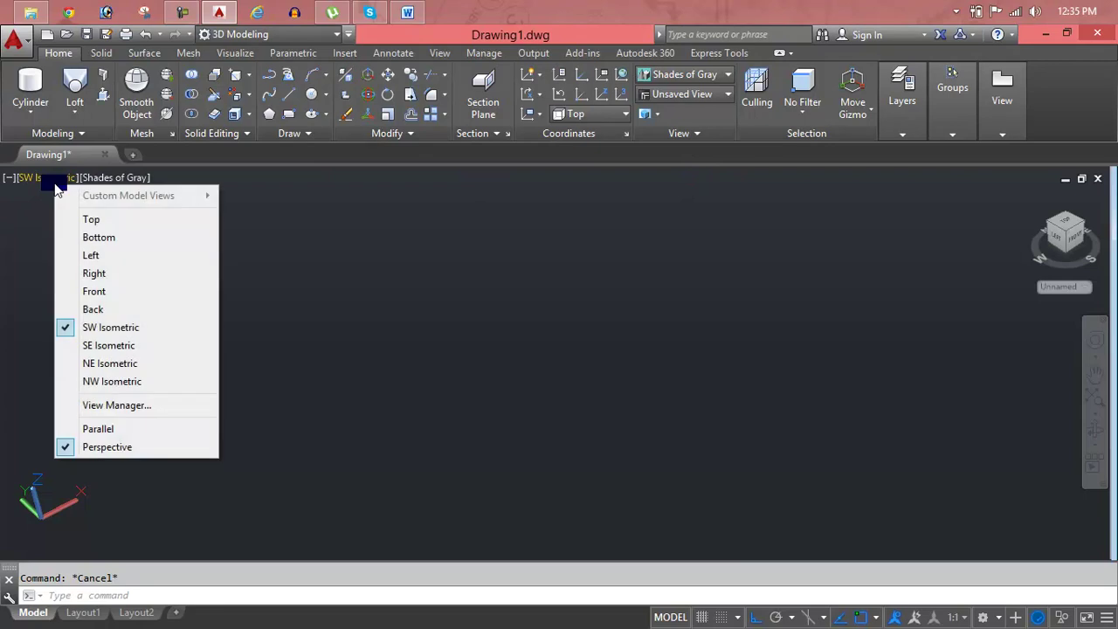
click(78, 219)
key(Escape)
Draw a circle of 1' radius, then zoom out to show the whole drawing.
text(c)
key(Return)
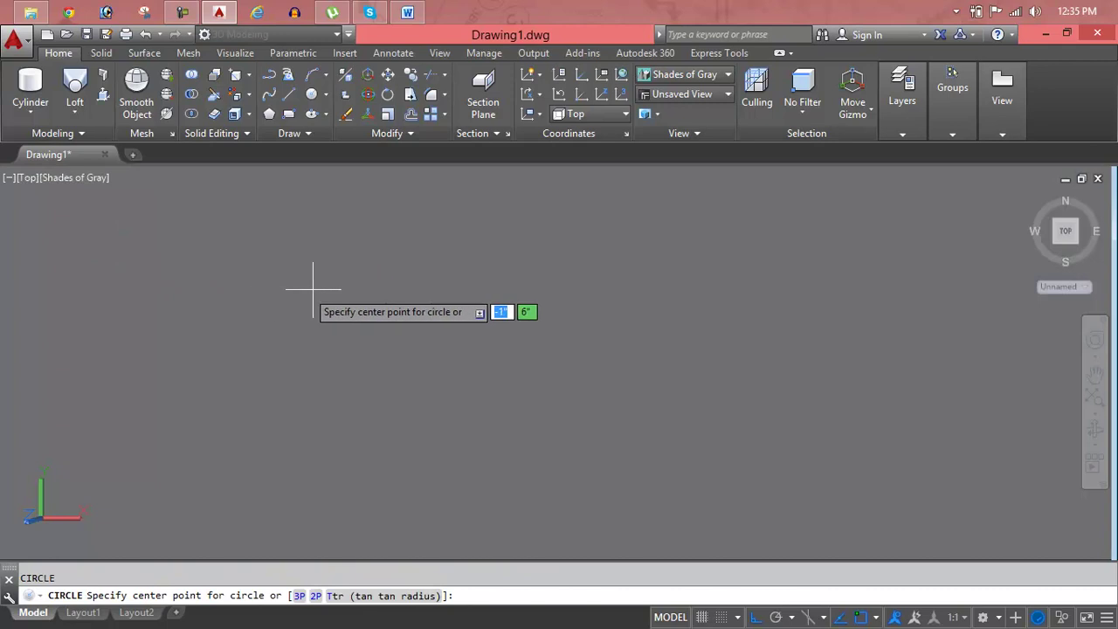
click(315, 289)
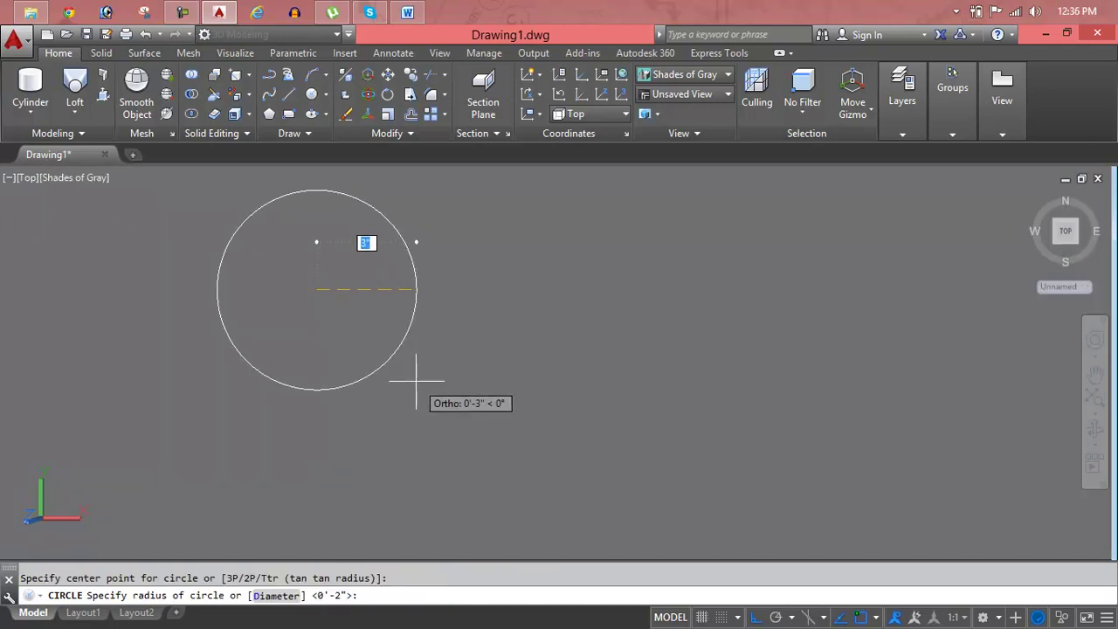
text(1)
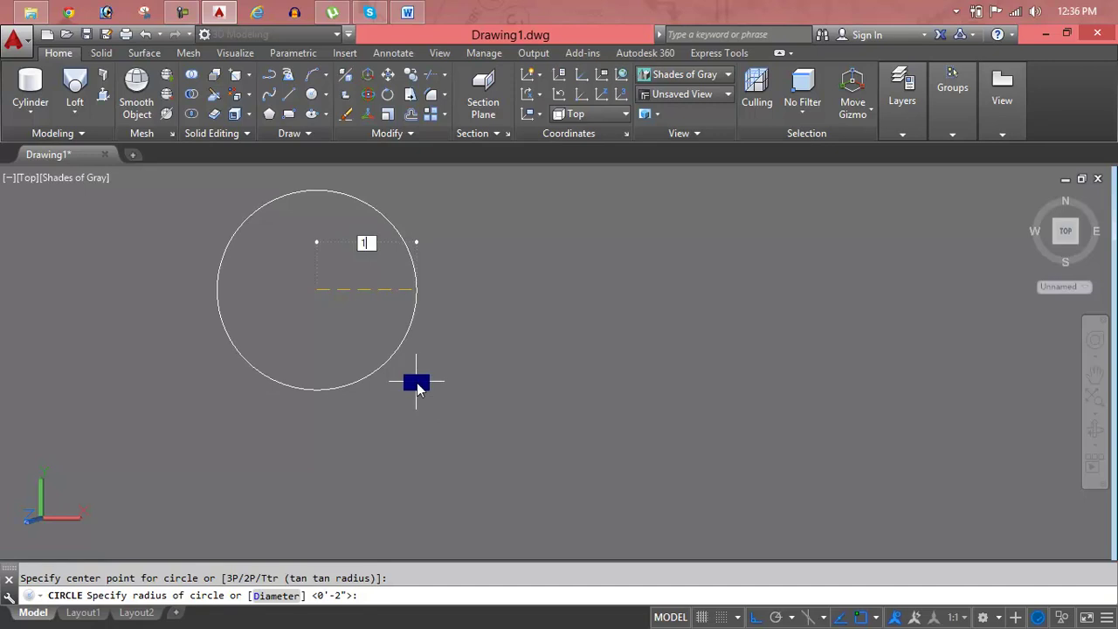
key(Return)
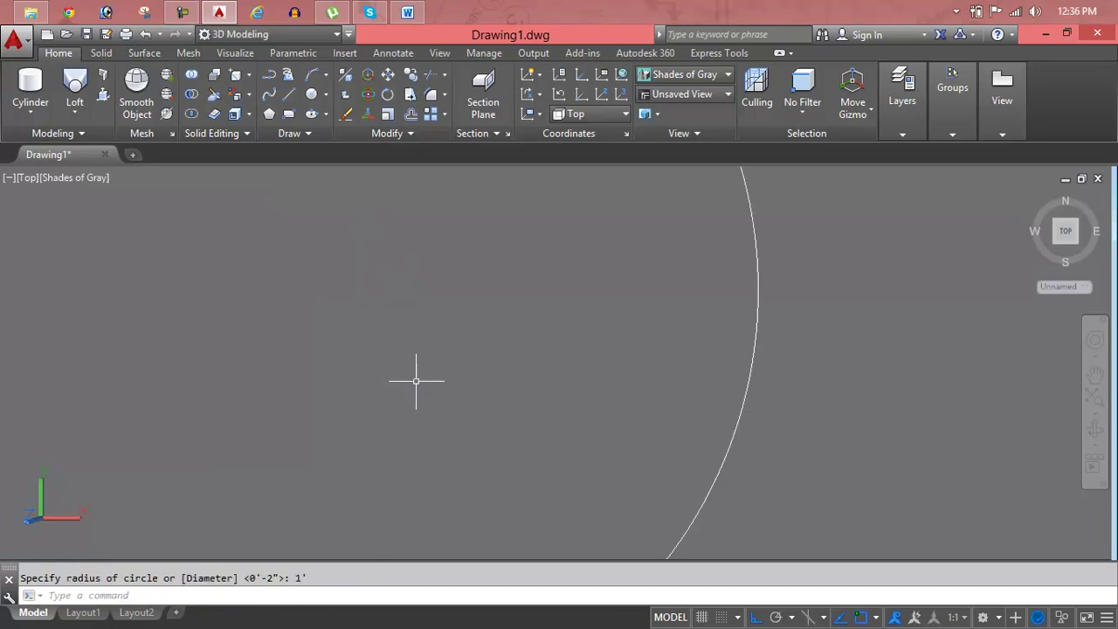
key(Escape)
text(z)
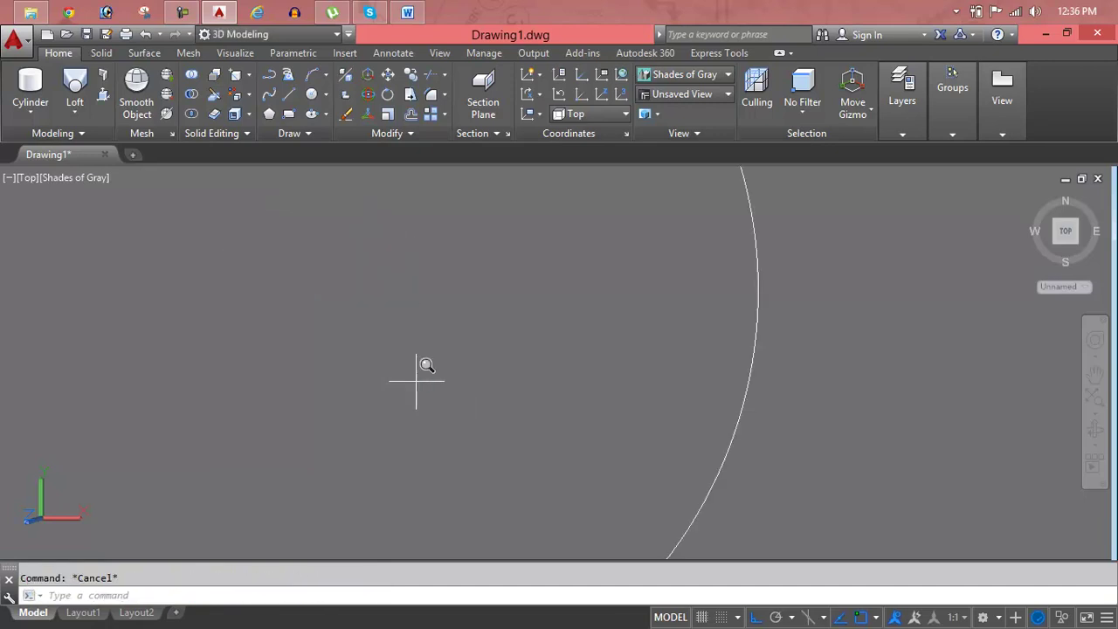
key(Return)
text(a)
key(Return)
key(Escape)
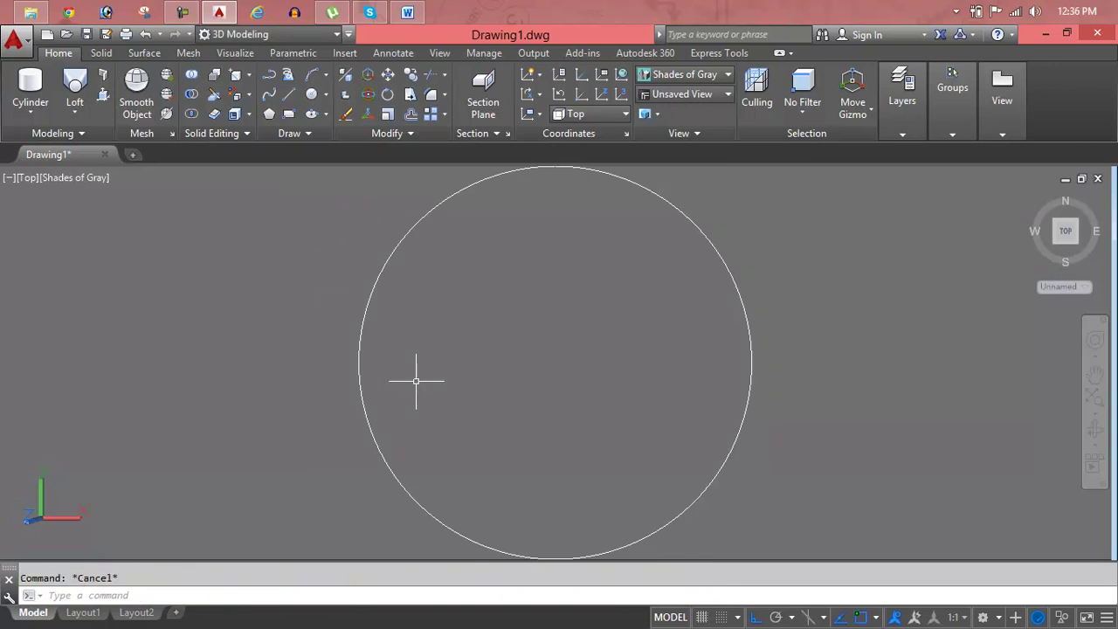
Add a second 1'-radius circle on the same centre.
text(c)
key(Return)
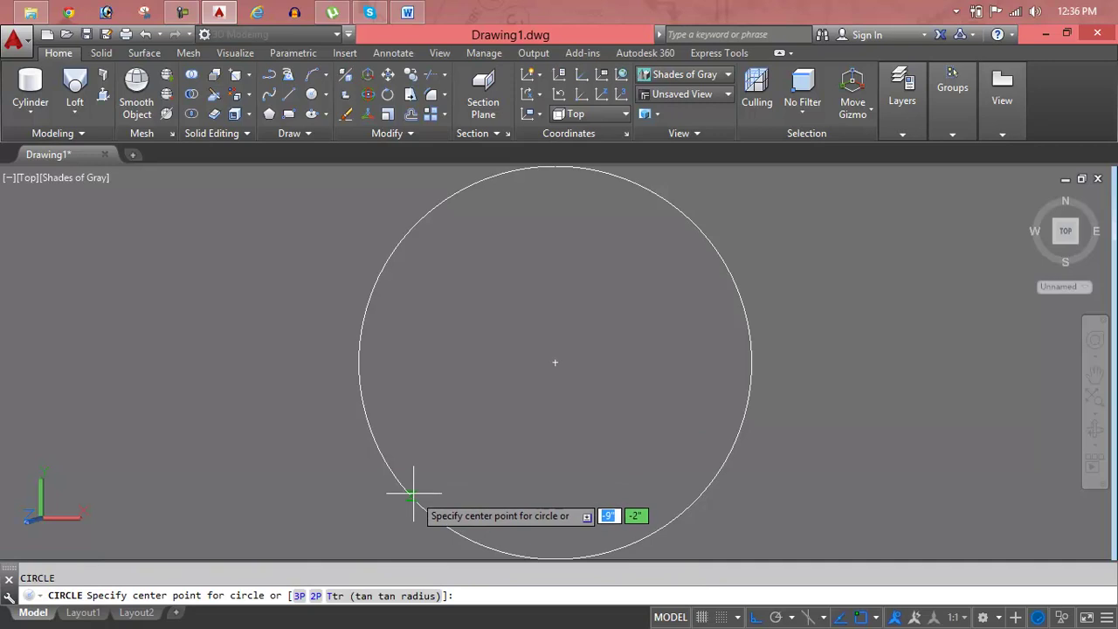
click(555, 362)
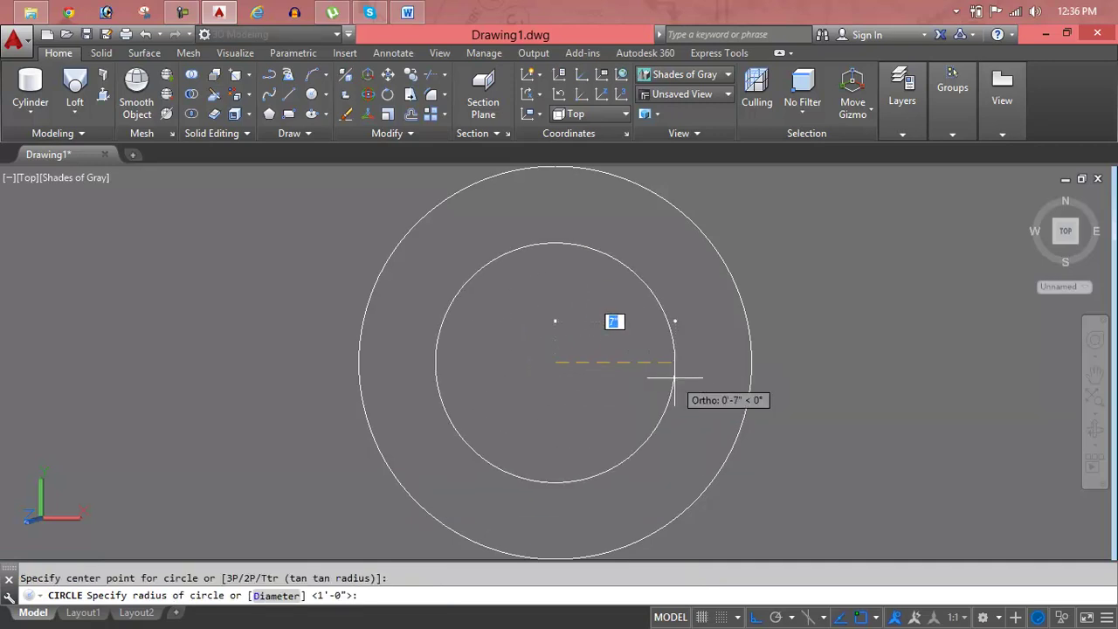
text(1)
key(Return)
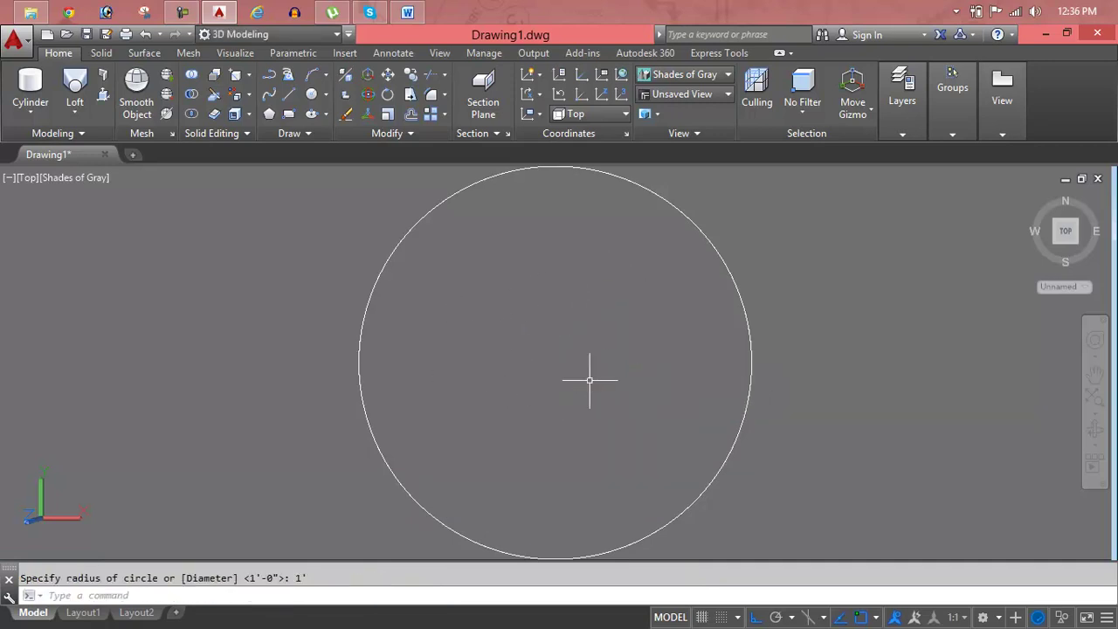
key(Escape)
Draw two 5"-radius circles at the shared centre point.
text(c)
key(Return)
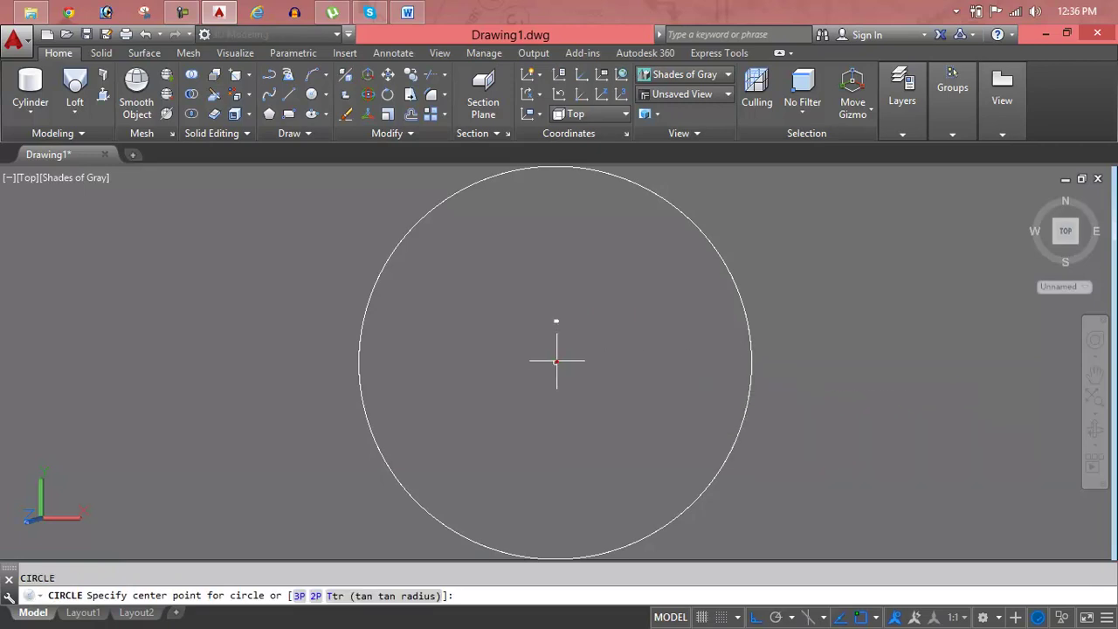
click(556, 360)
text(5")
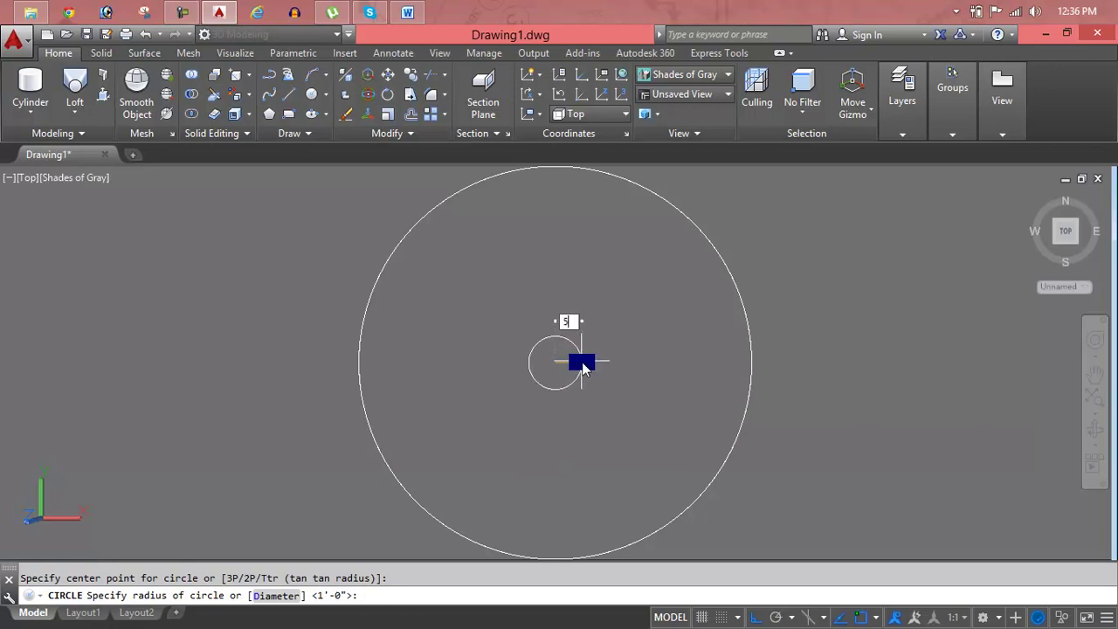
key(Return)
key(Escape)
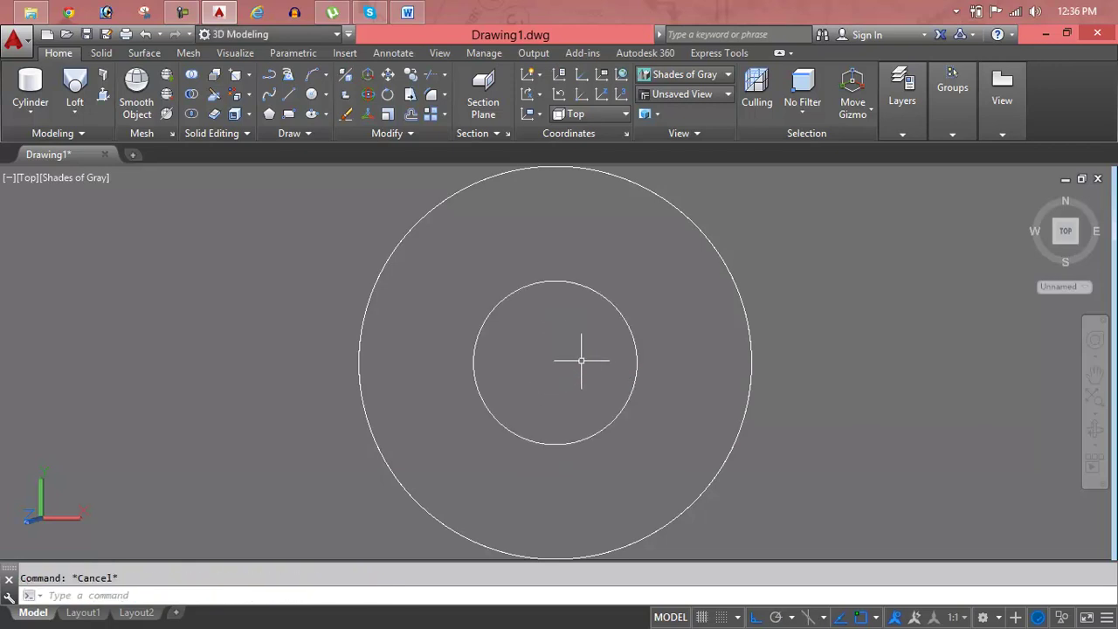
text(c)
key(Return)
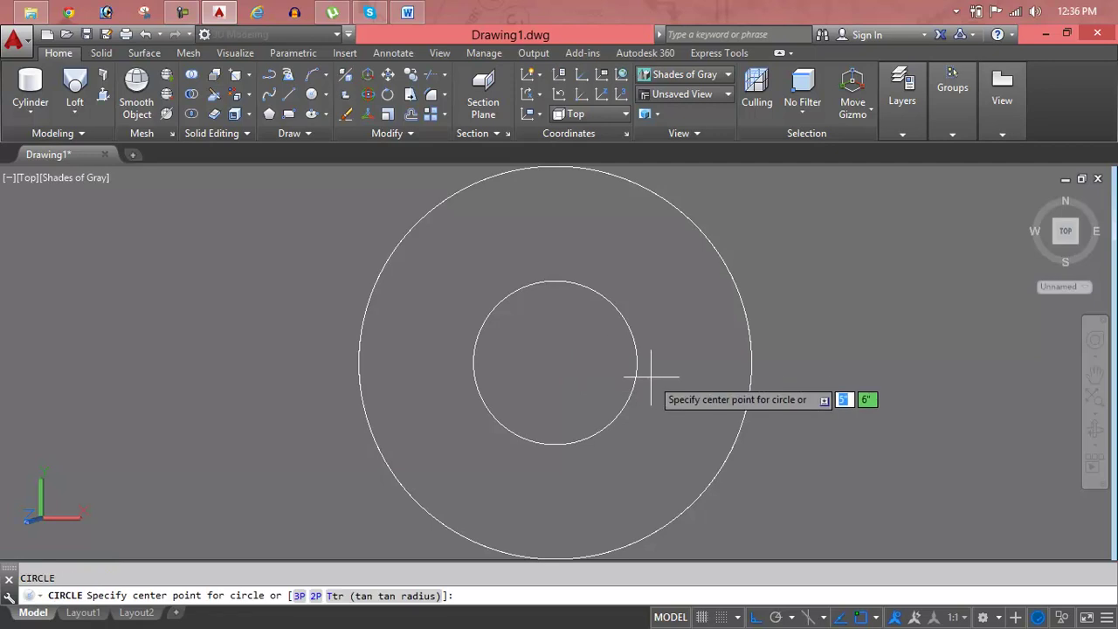
click(557, 360)
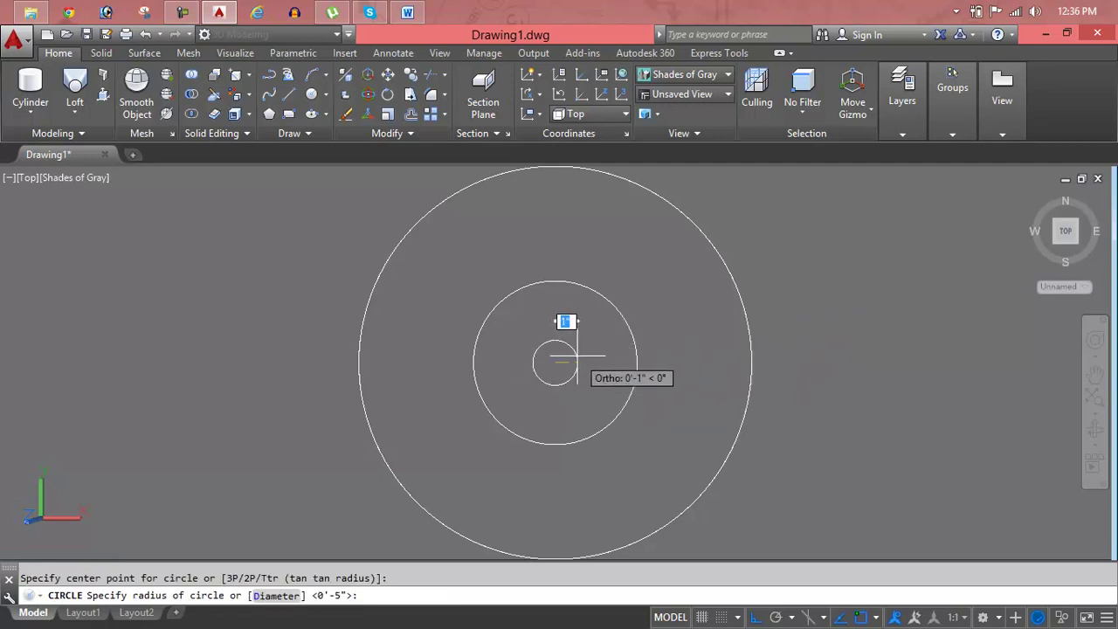
text(5)
key(Return)
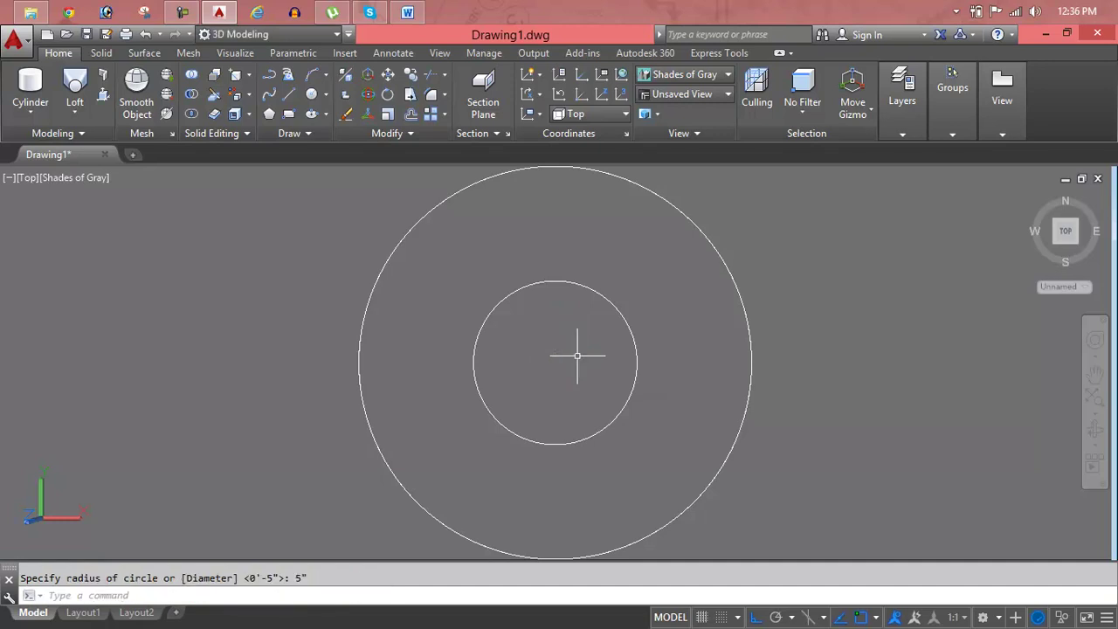
key(Escape)
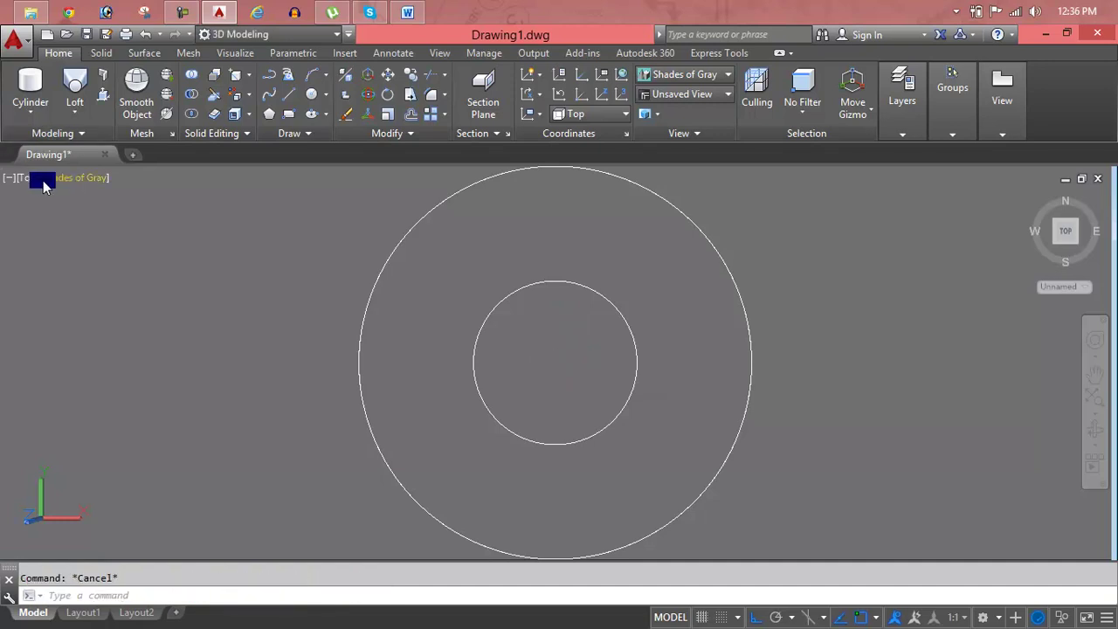
Reset the UCS to World and show the circles in an isometric view, recentred.
click(30, 178)
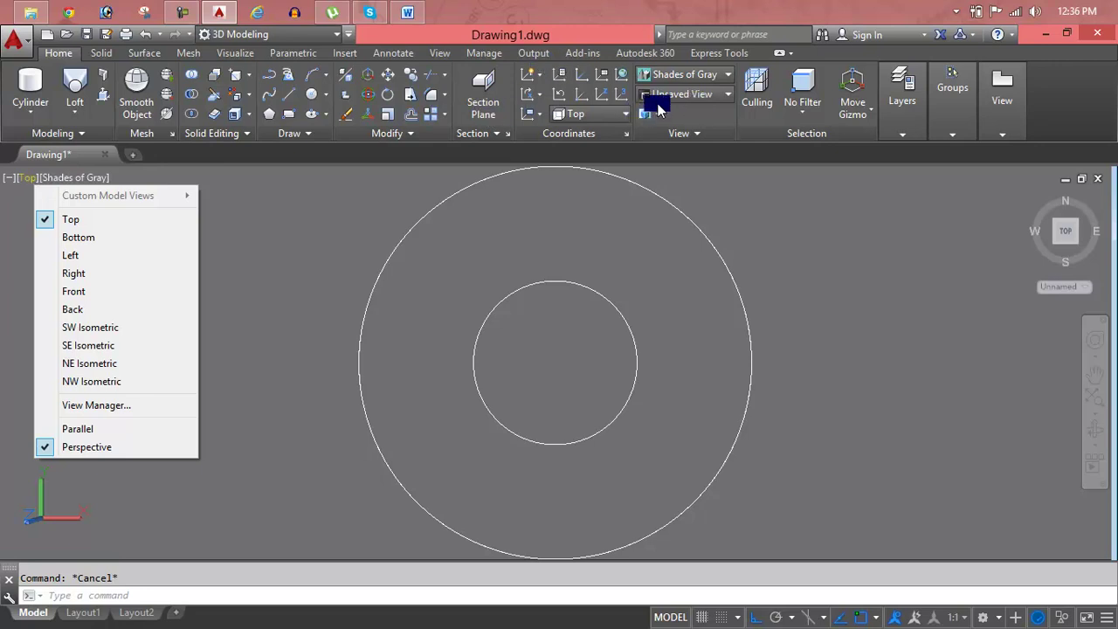
click(618, 120)
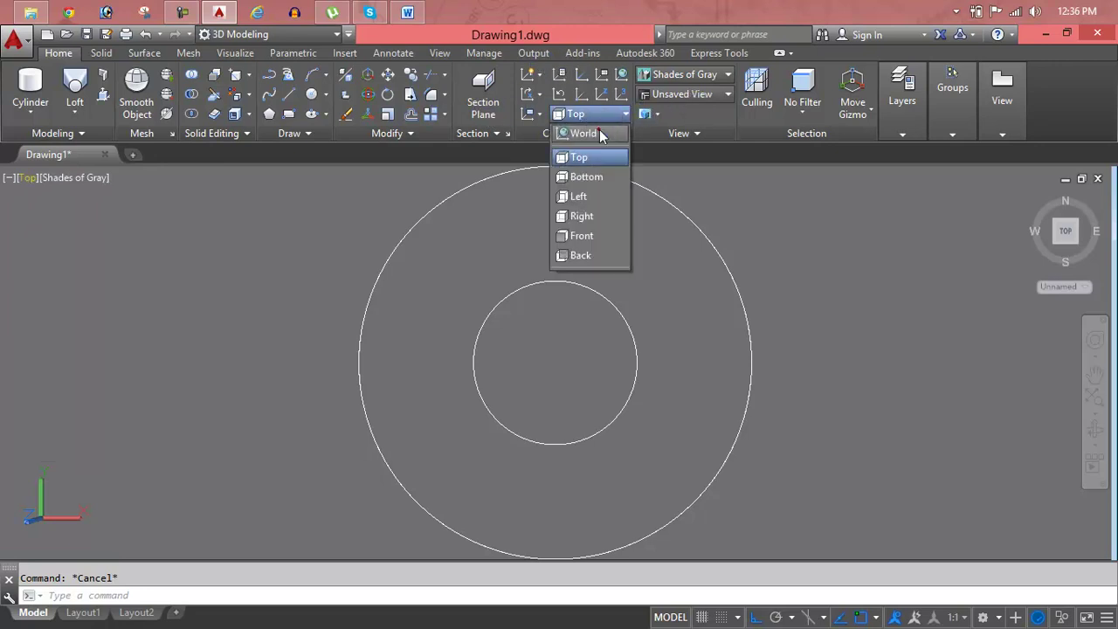
click(599, 130)
mouse_move(1040, 210)
click(1029, 202)
mouse_move(643, 408)
middle_down()
mouse_move(647, 434)
mouse_move(624, 435)
middle_up()
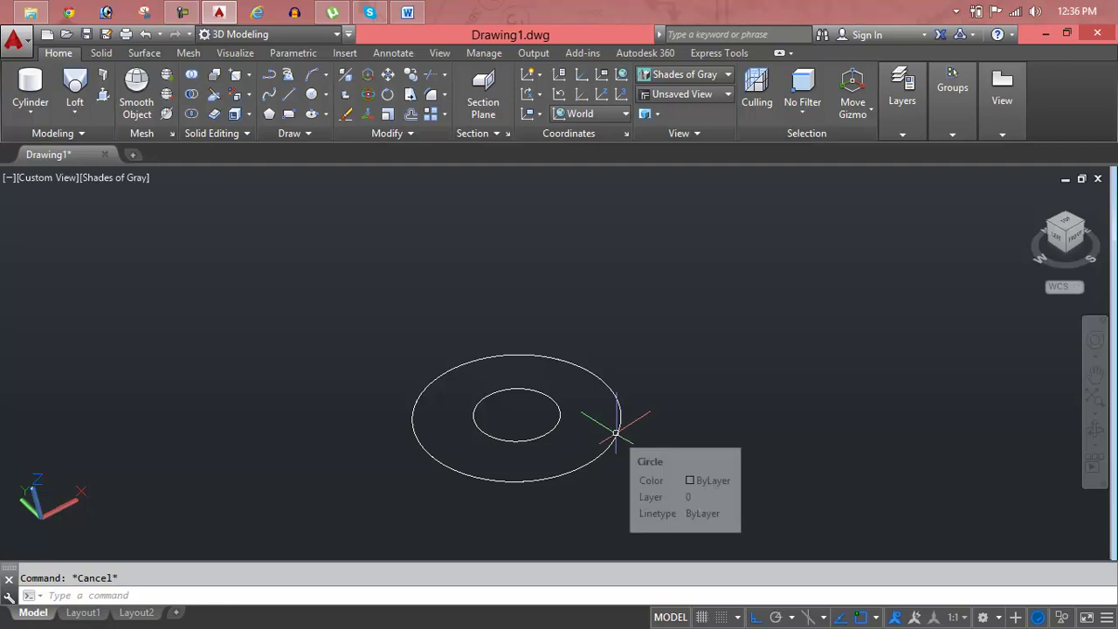
Use MOVE to lift one outer circle slightly upward.
text(m)
key(Return)
click(616, 434)
key(Return)
click(616, 434)
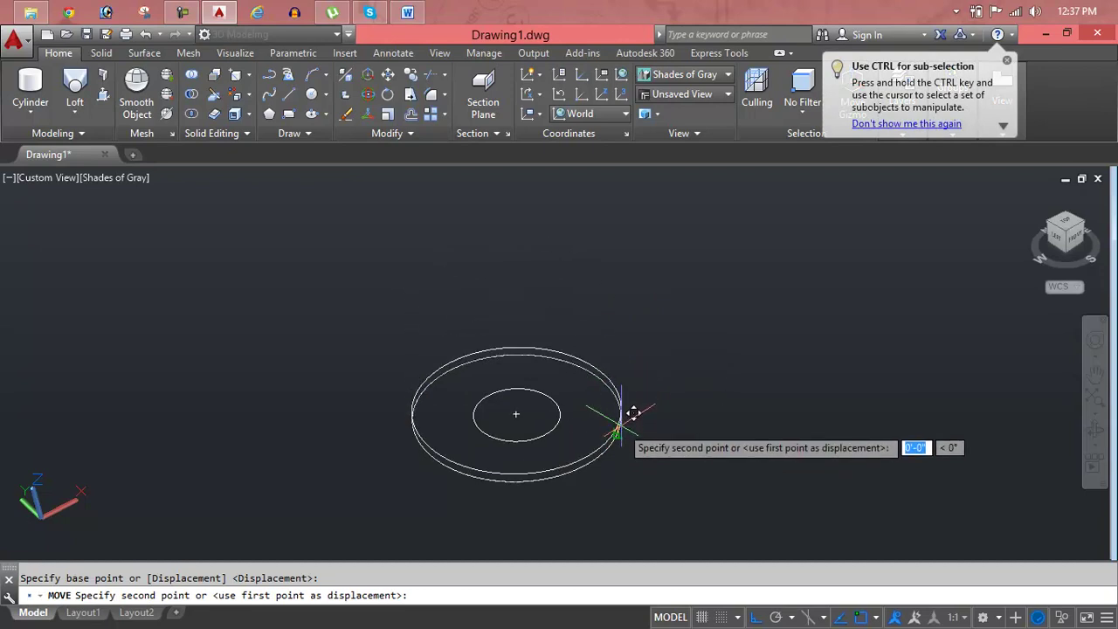
click(617, 428)
scroll(617, 425, up, 2)
mouse_move(612, 432)
middle_down()
mouse_move(594, 456)
mouse_move(591, 317)
middle_up()
scroll(592, 323, up, 2)
scroll(587, 340, down, 1)
Start moving the large circle, then cancel the unfinished move.
text(m)
key(Return)
click(602, 433)
key(Return)
click(605, 434)
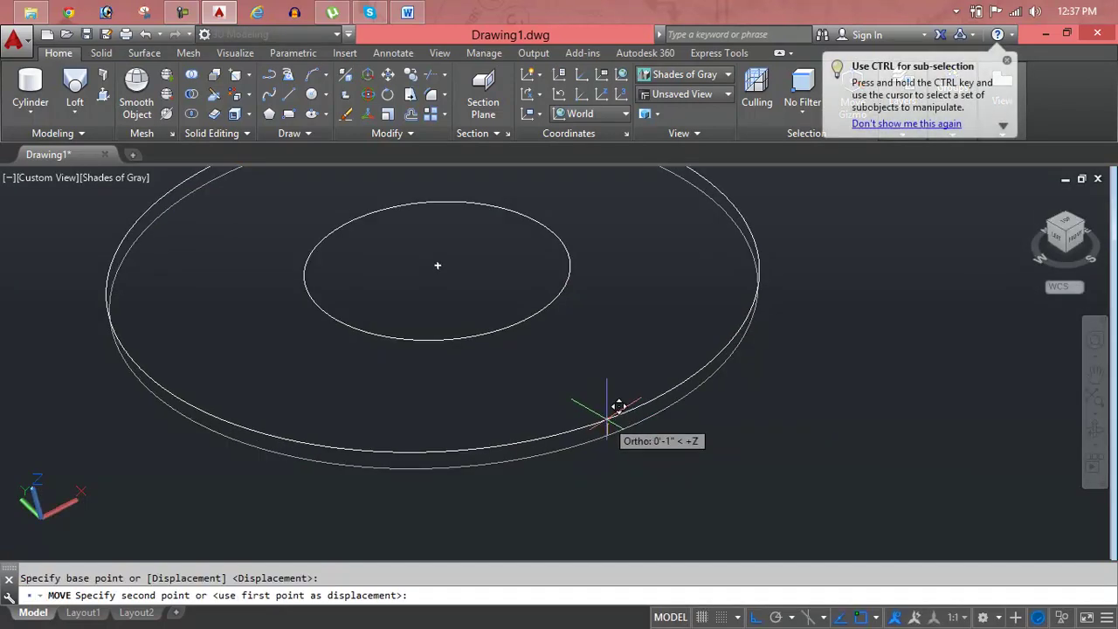
scroll(562, 344, down, 4)
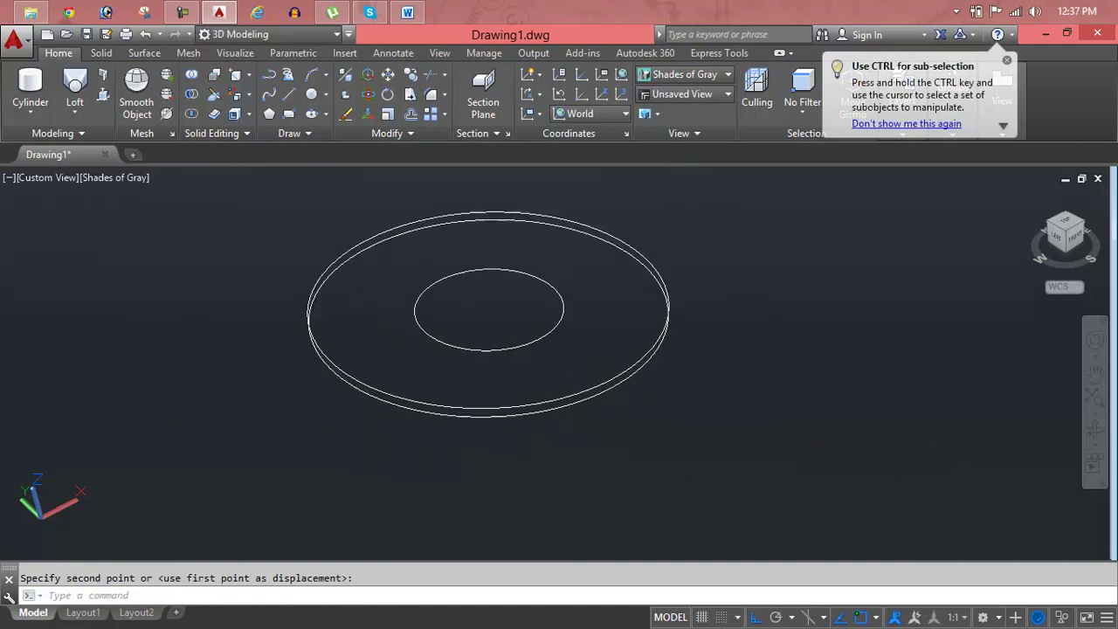
middle_drag(621, 364, 576, 418)
drag(576, 418, 601, 507)
key(Escape)
key(Escape)
Lift one small inner circle well above the base circles.
key(Return)
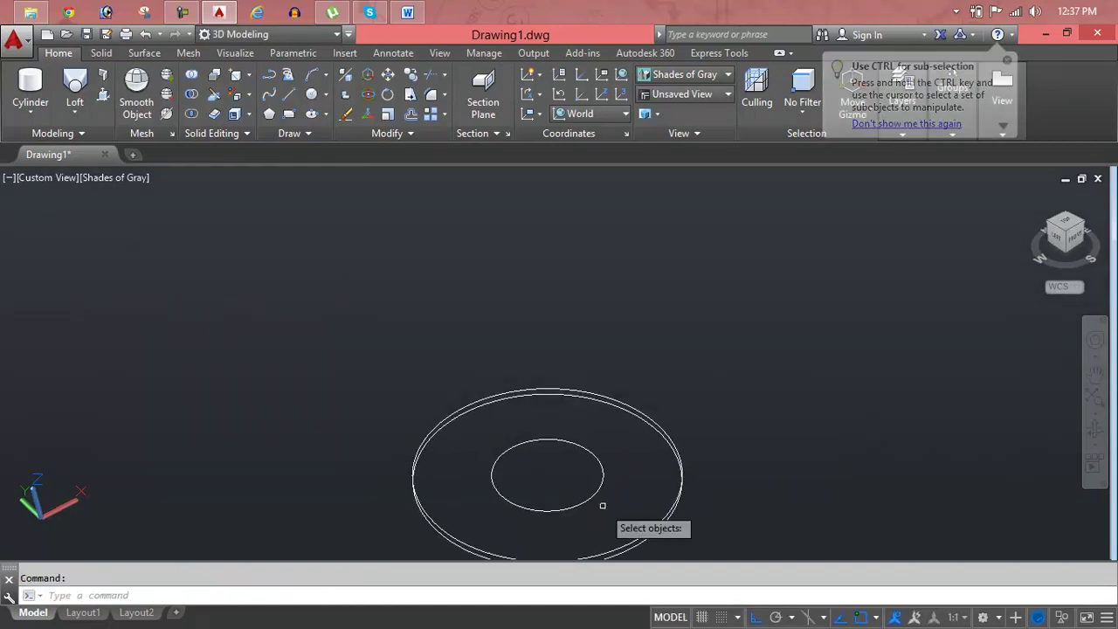
click(586, 498)
click(587, 500)
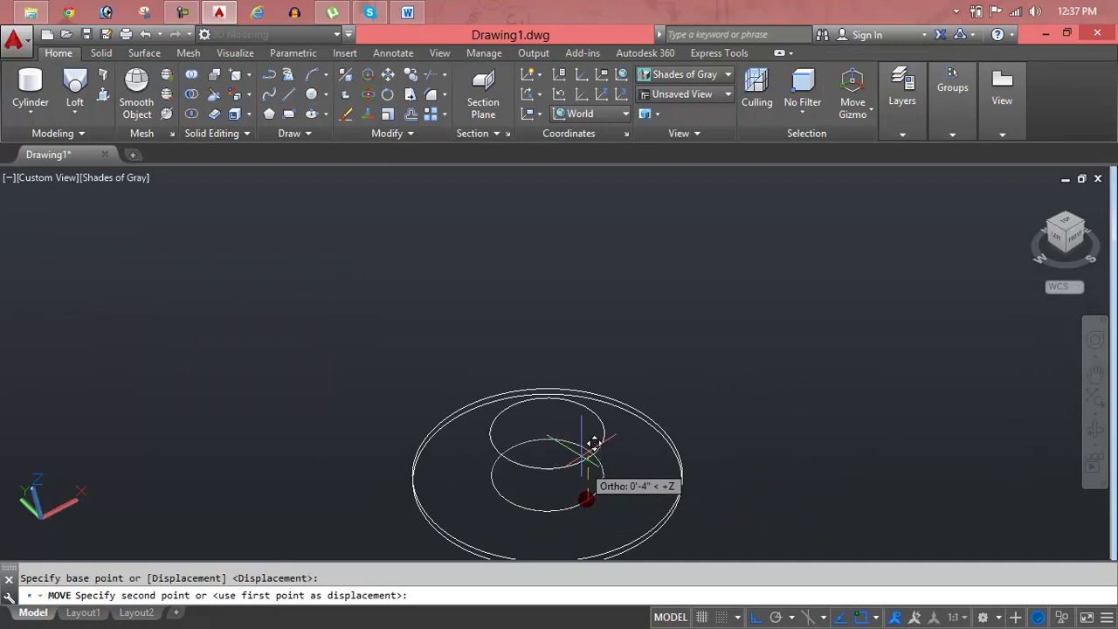
click(572, 241)
Move the remaining inner circle 2' up along Z to join the first.
key(Return)
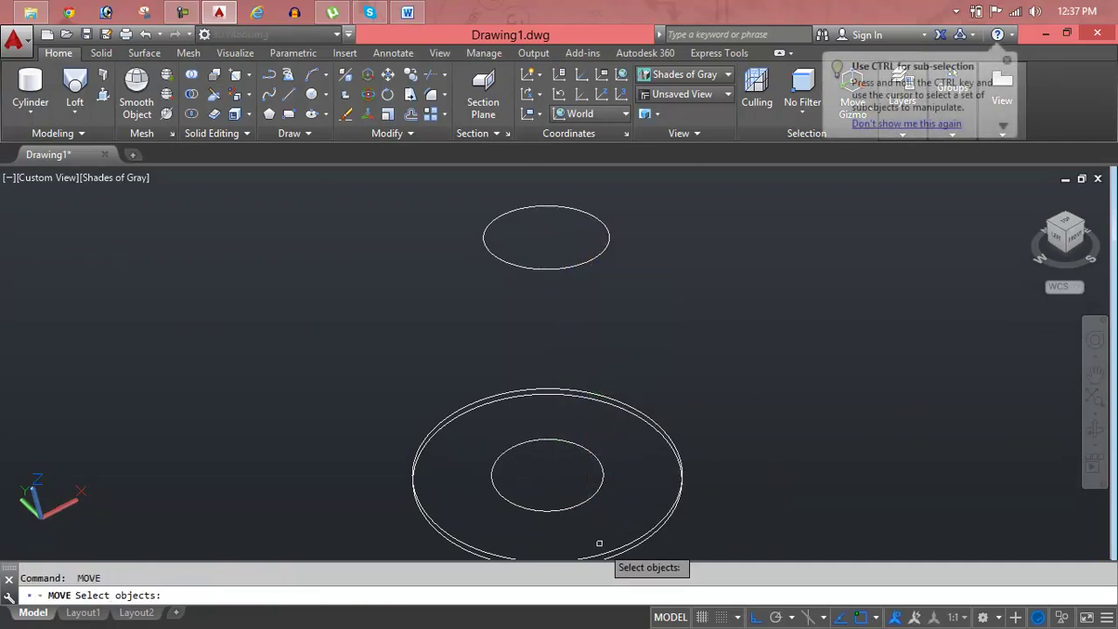
click(586, 496)
key(Return)
click(591, 491)
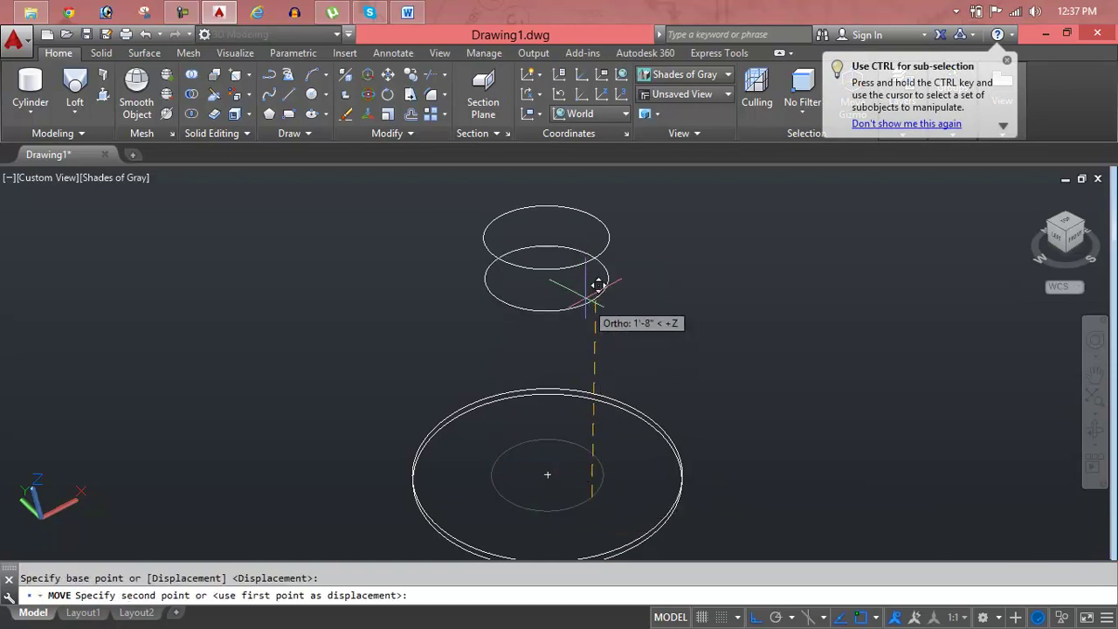
scroll(599, 305, up, 3)
mouse_move(594, 237)
middle_down()
mouse_move(587, 419)
mouse_move(599, 489)
middle_up()
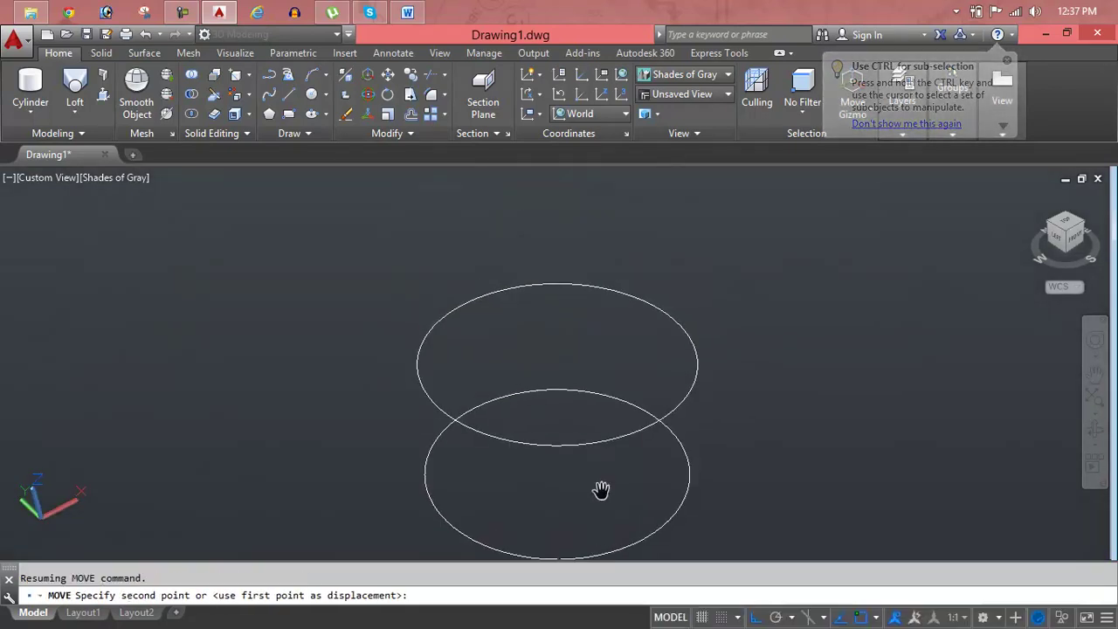
scroll(599, 472, up, 3)
scroll(612, 445, up, 3)
middle_drag(612, 444, 609, 253)
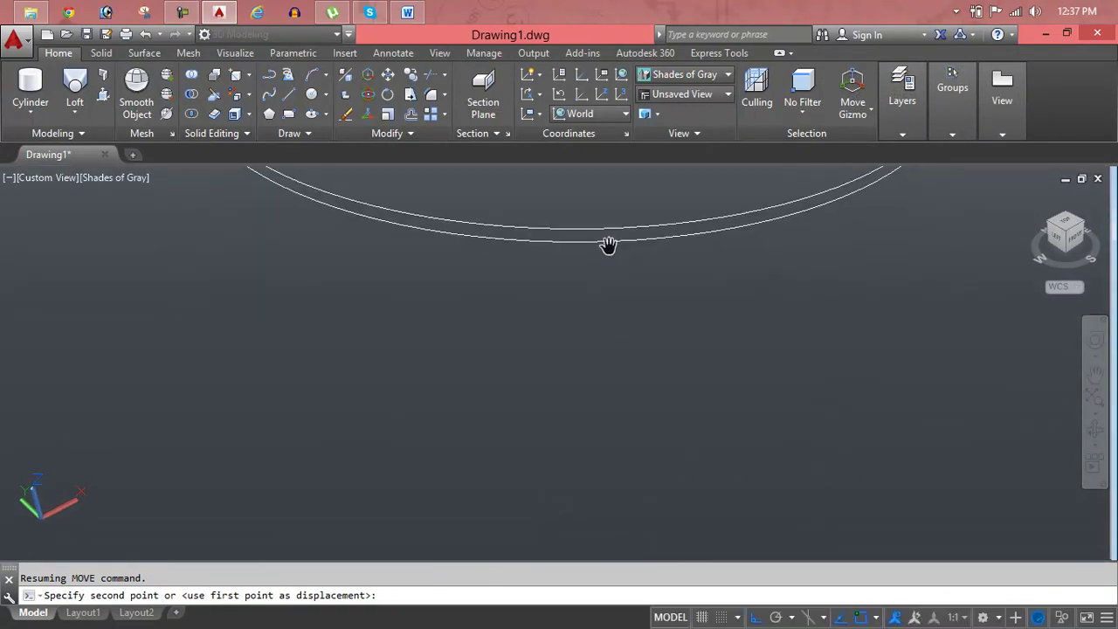
scroll(609, 249, down, 3)
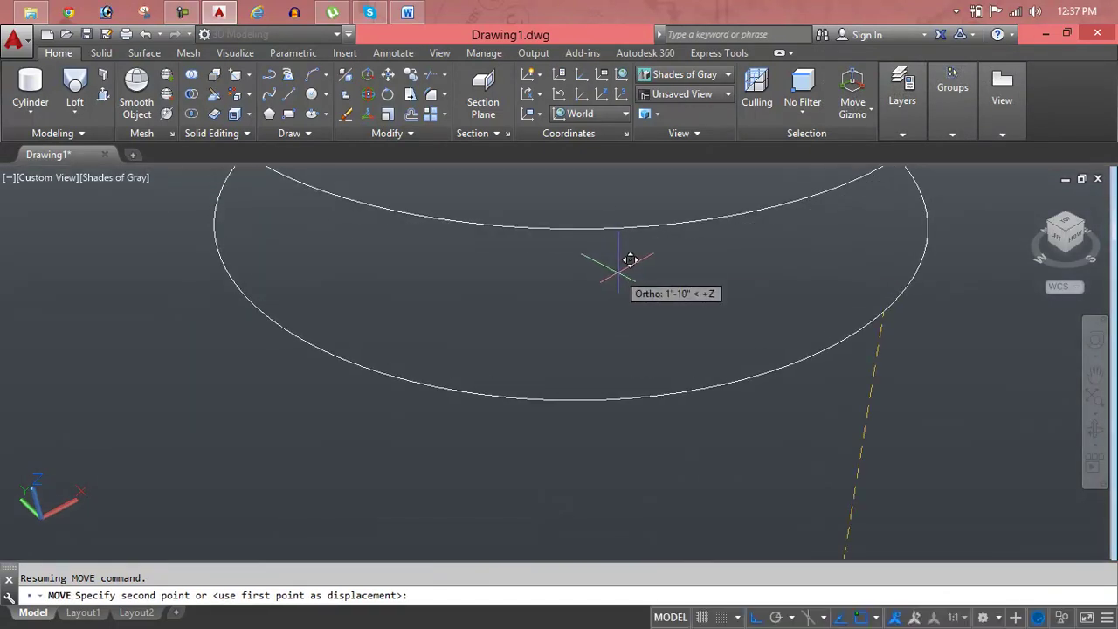
click(614, 178)
scroll(611, 270, down, 3)
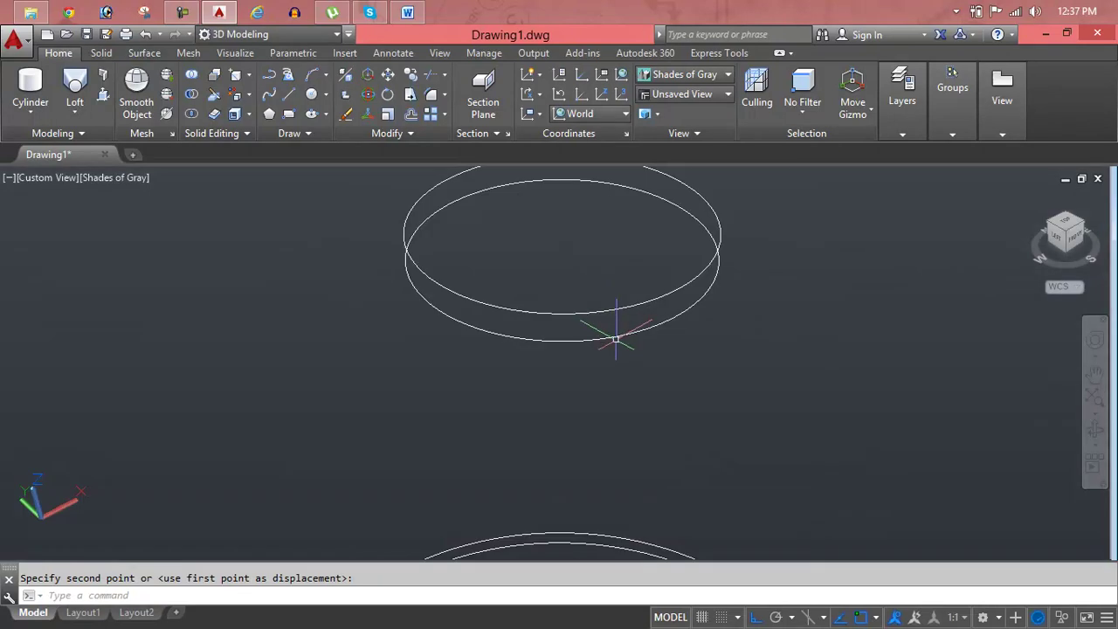
scroll(611, 332, down, 2)
scroll(614, 369, down, 2)
middle_drag(614, 369, 619, 270)
scroll(565, 378, up, 2)
scroll(564, 378, up, 2)
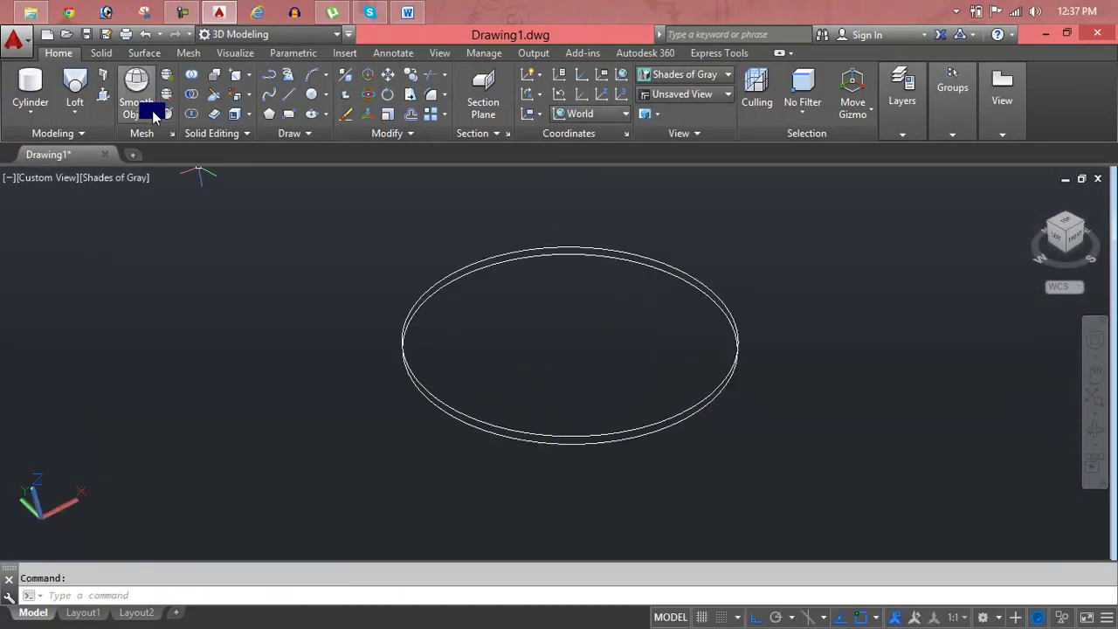
Loft the four stacked circles, bottom to top, into a solid flared vase.
click(76, 83)
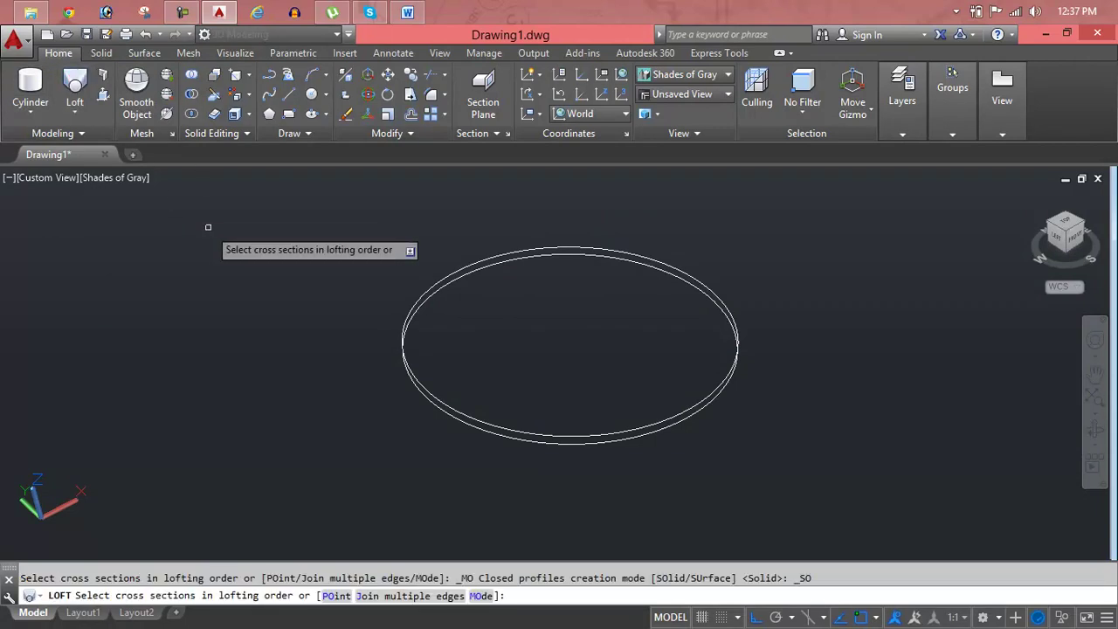
click(615, 434)
click(616, 433)
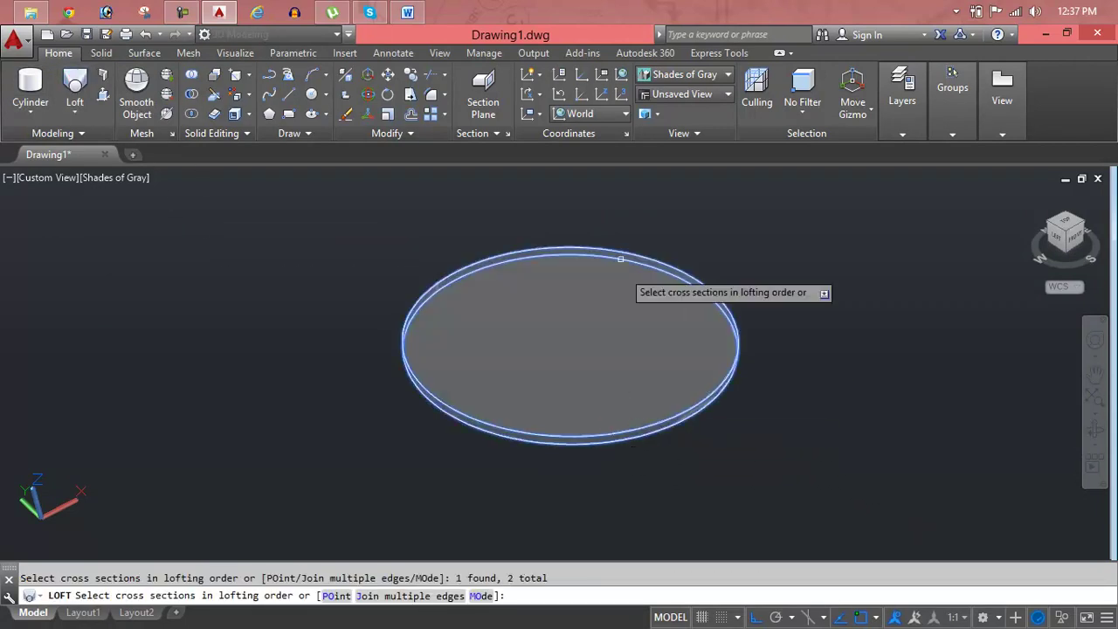
scroll(621, 270, down, 2)
middle_drag(620, 257, 595, 396)
scroll(555, 358, up, 2)
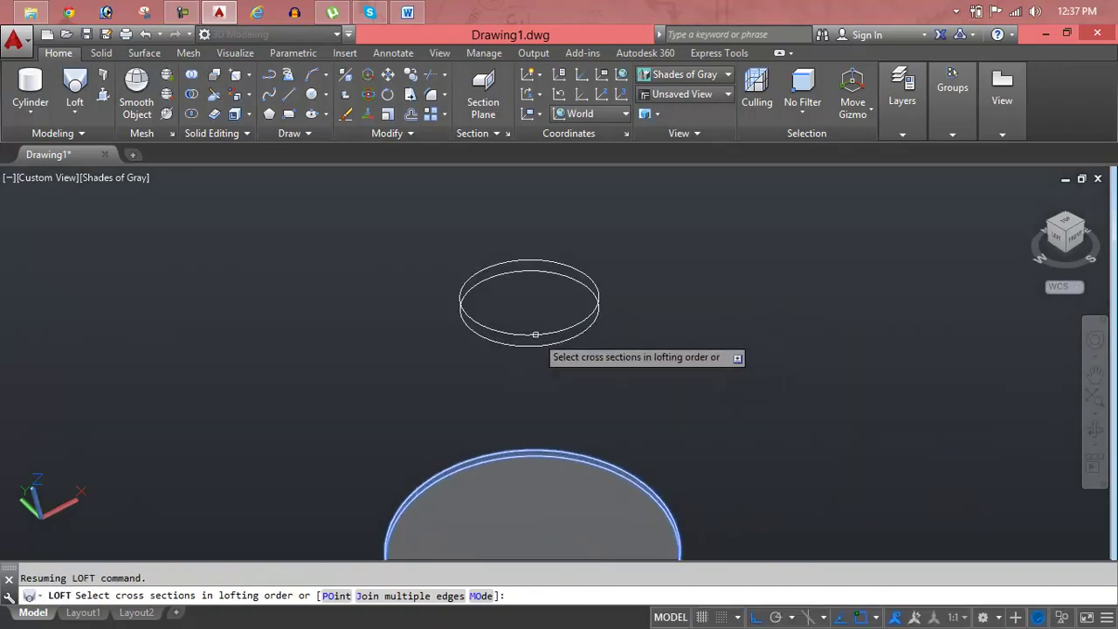
click(535, 344)
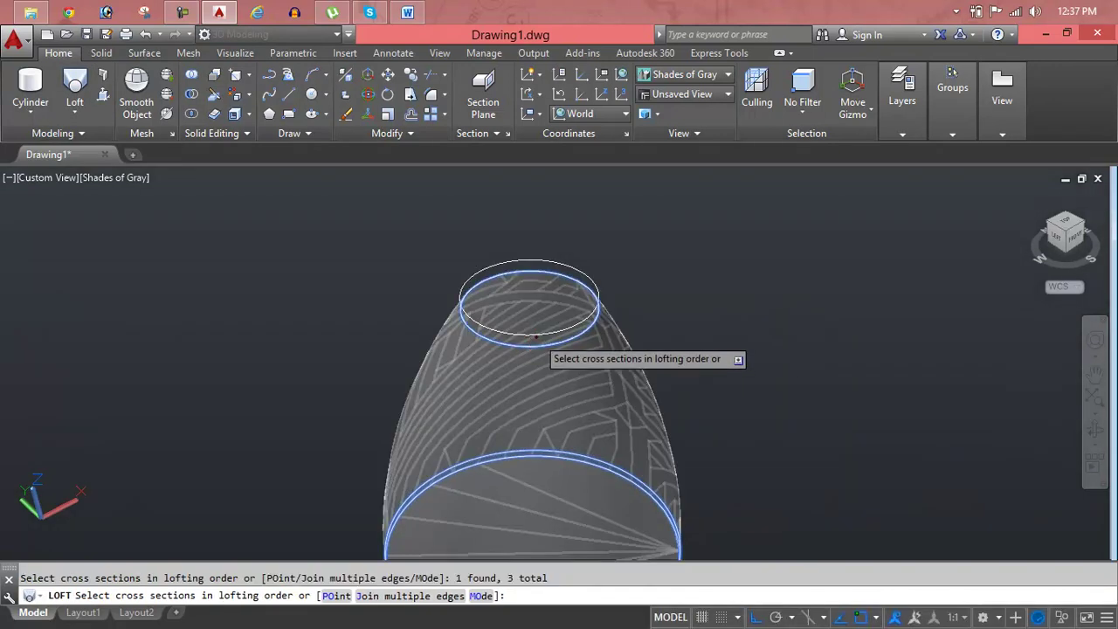
click(537, 336)
key(Return)
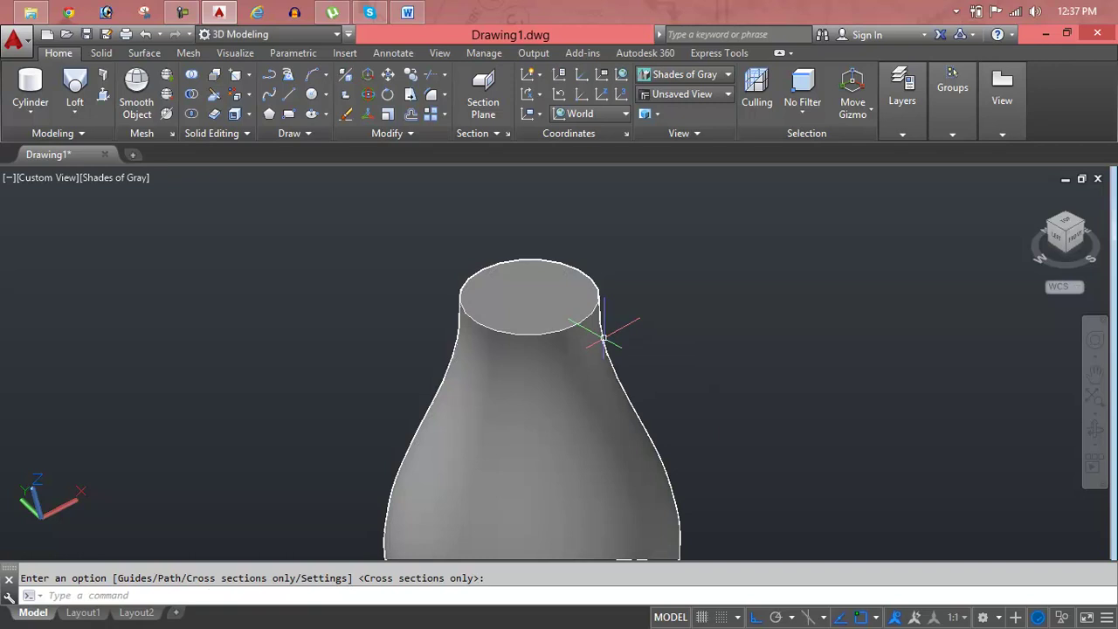
scroll(604, 354, down, 3)
key(Escape)
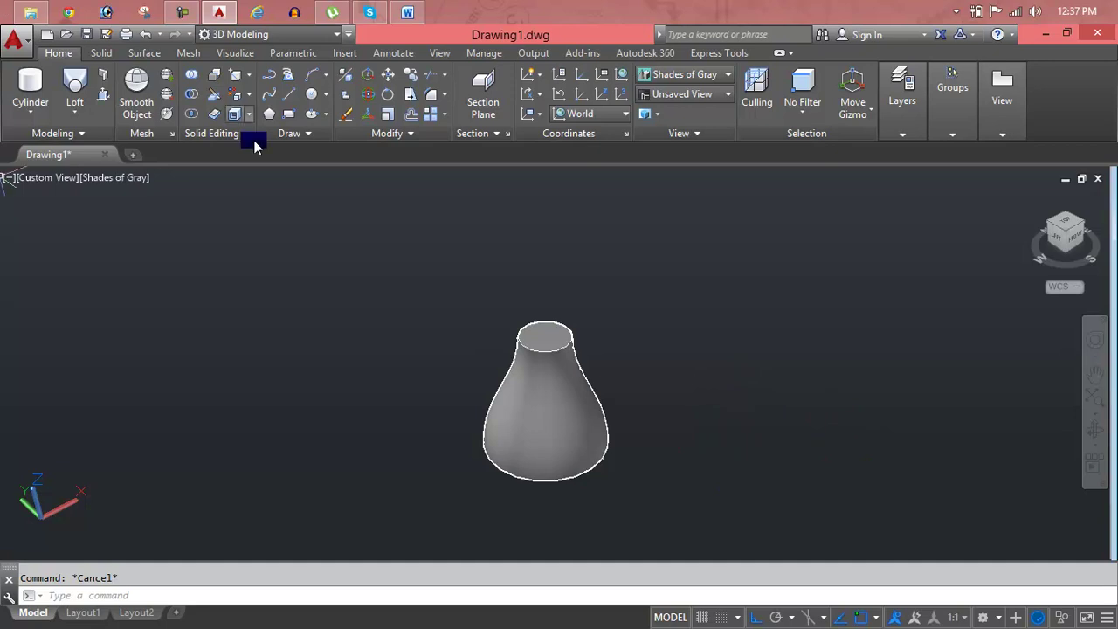
Shell the lofted vase, removing its top face, with a 0.3" wall offset.
click(239, 117)
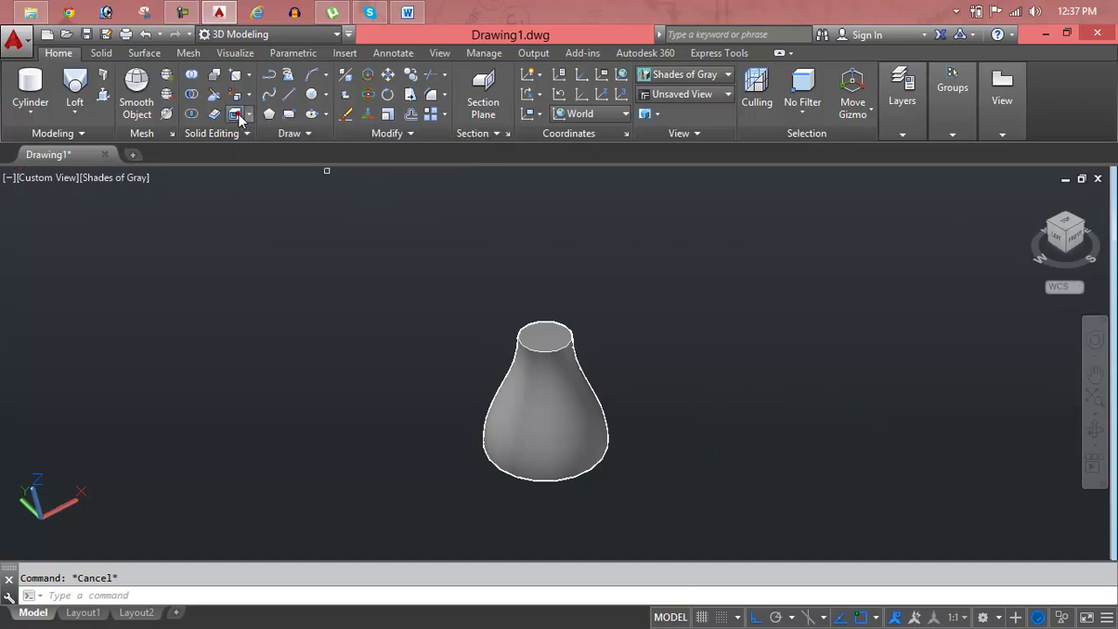
click(573, 410)
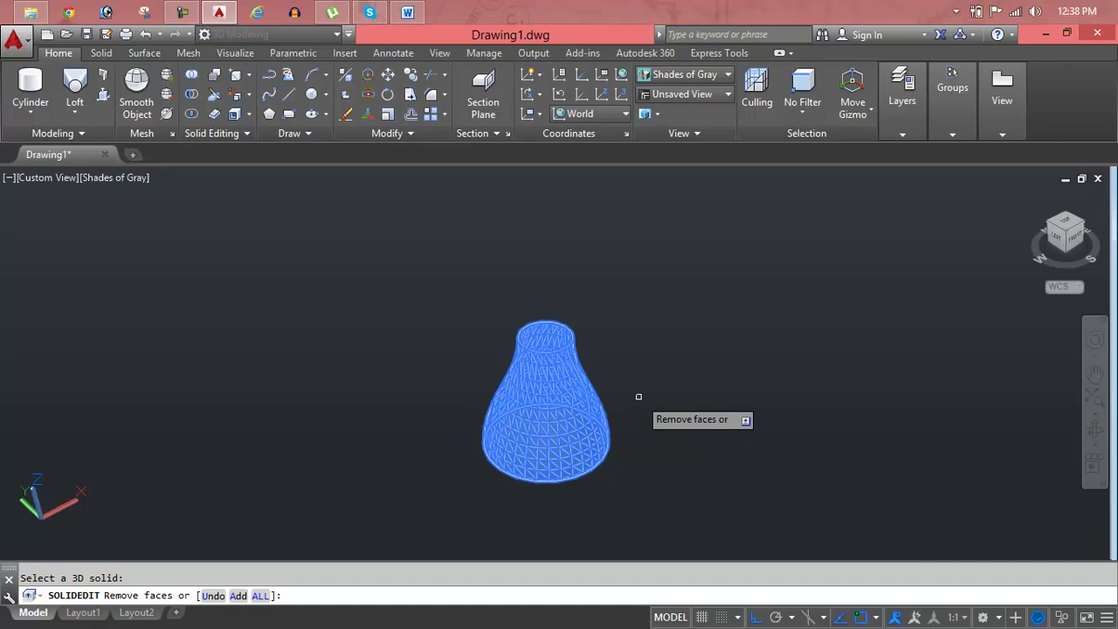
text(a)
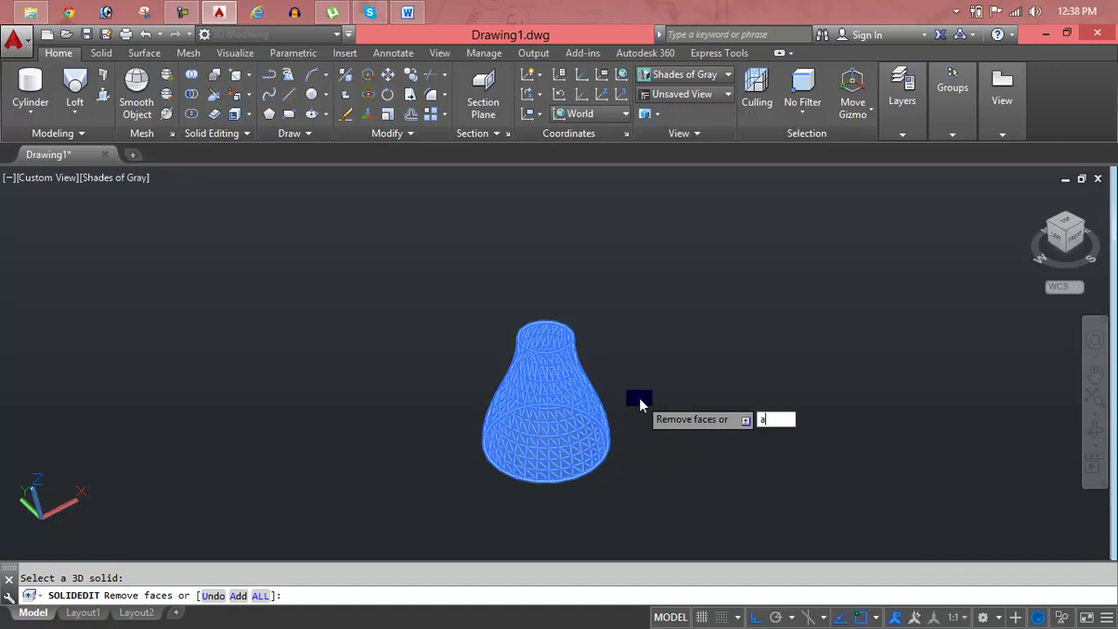
key(Return)
text(r)
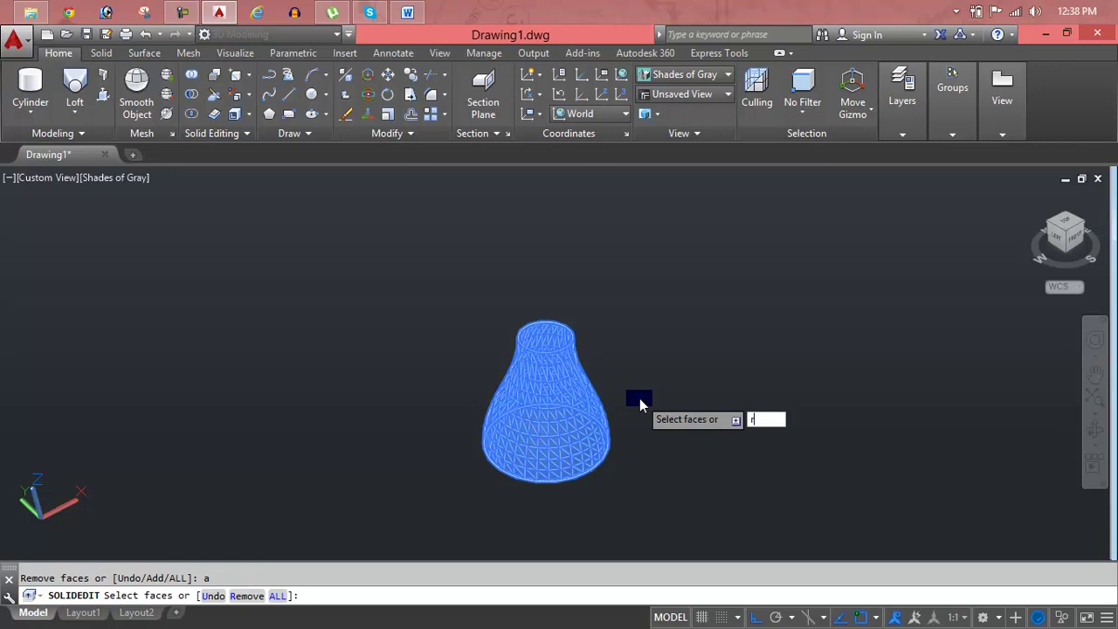
key(Return)
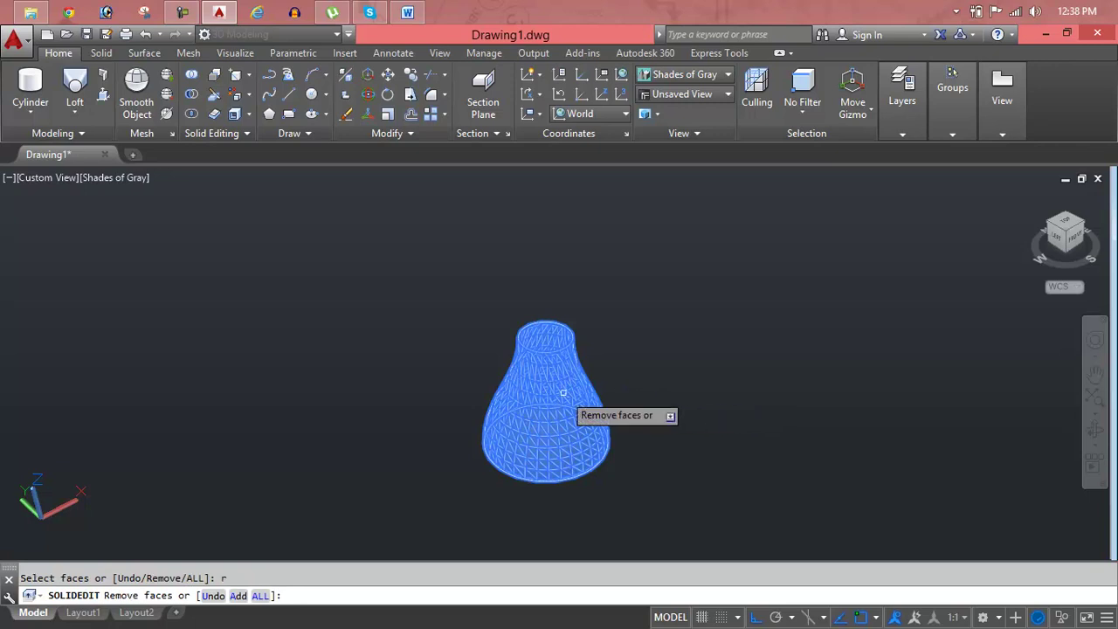
shift+middle_drag(564, 393, 565, 482)
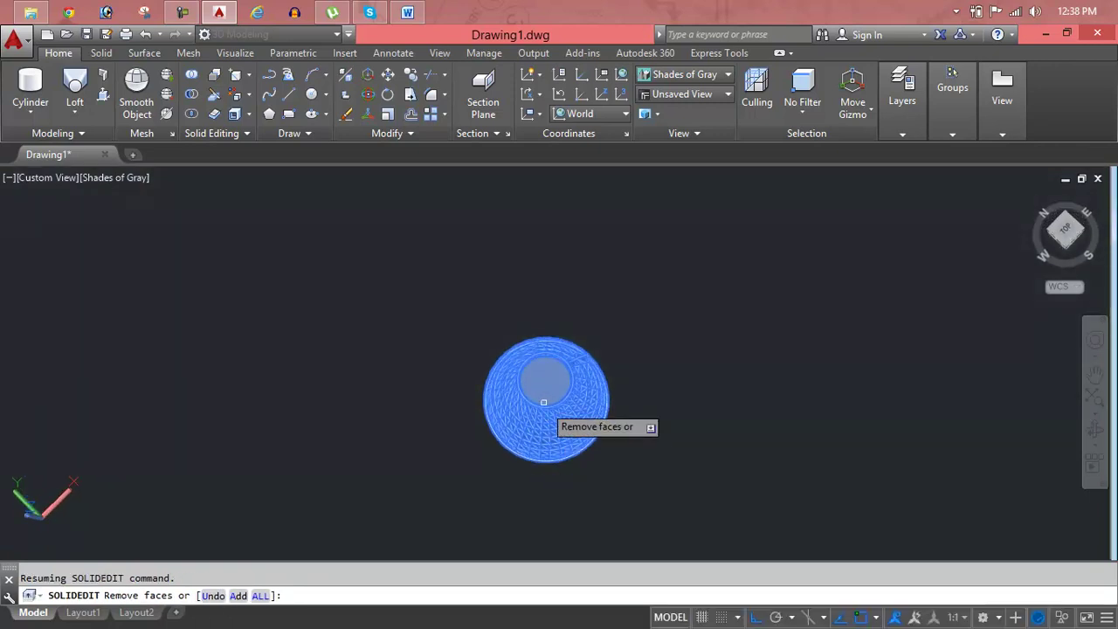
click(544, 384)
mouse_move(560, 441)
shift+middle_down()
mouse_move(613, 165)
mouse_move(600, 179)
shift+middle_up()
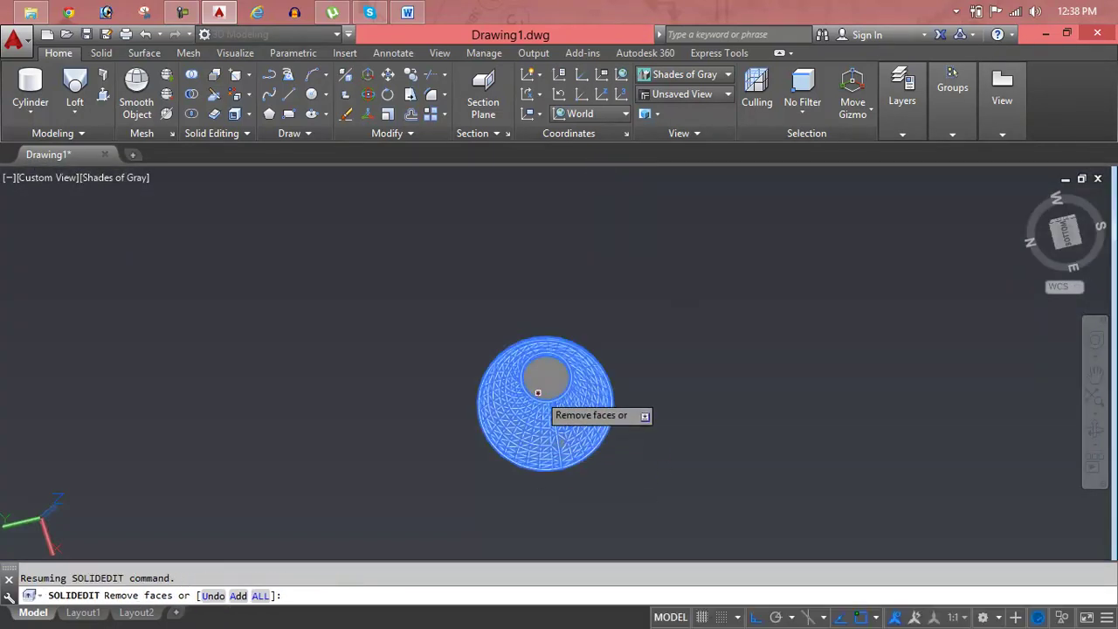
click(538, 393)
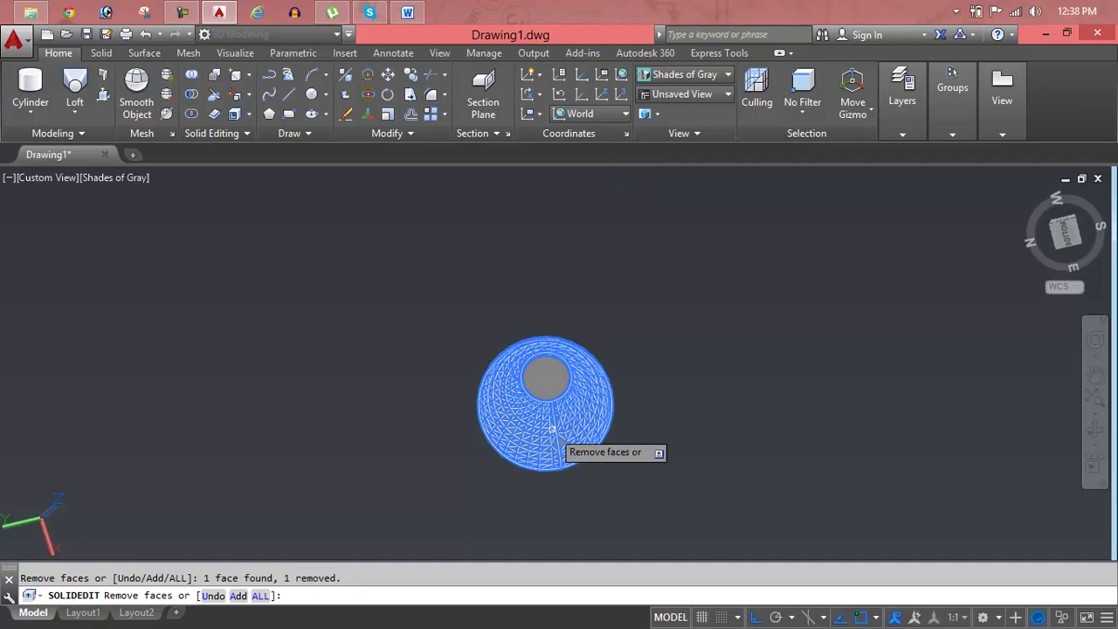
key(Return)
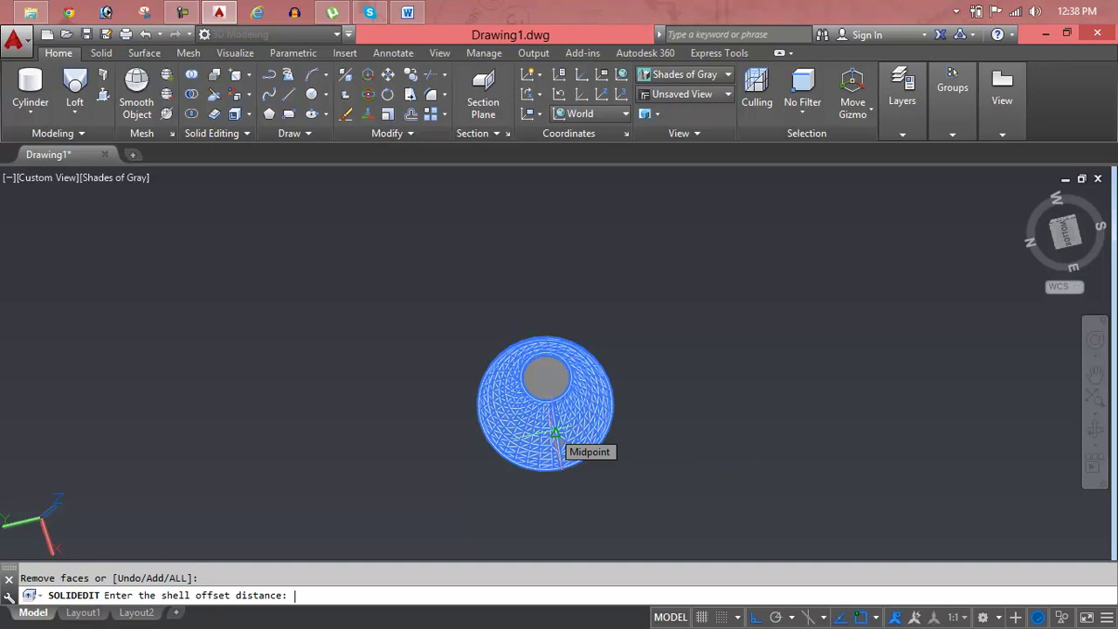
text(0.3")
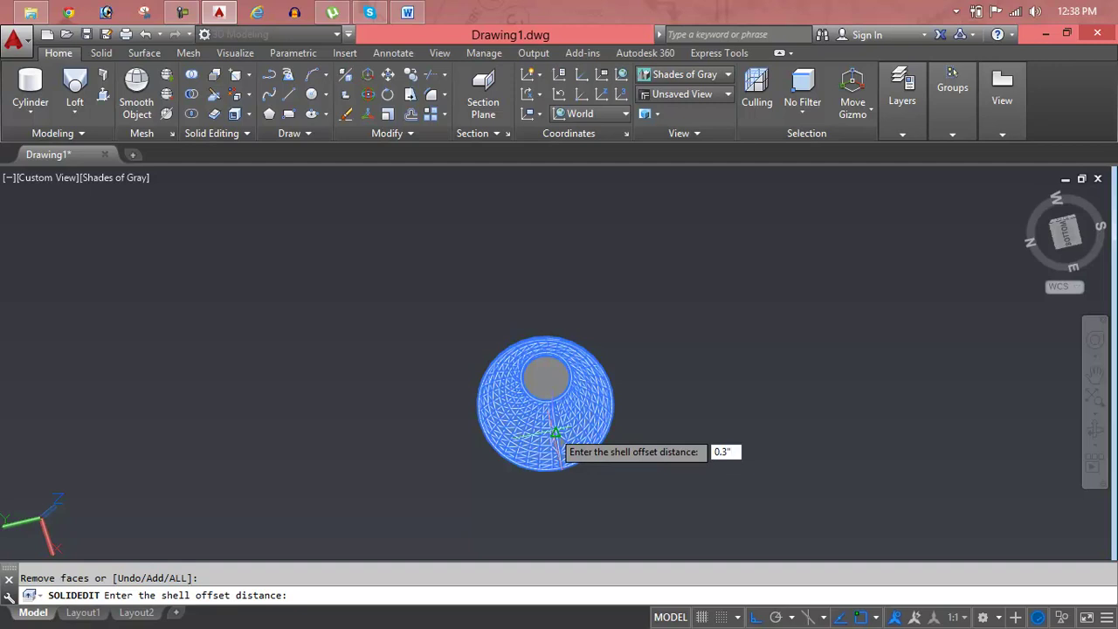
key(Return)
key(Return)
key(Return)
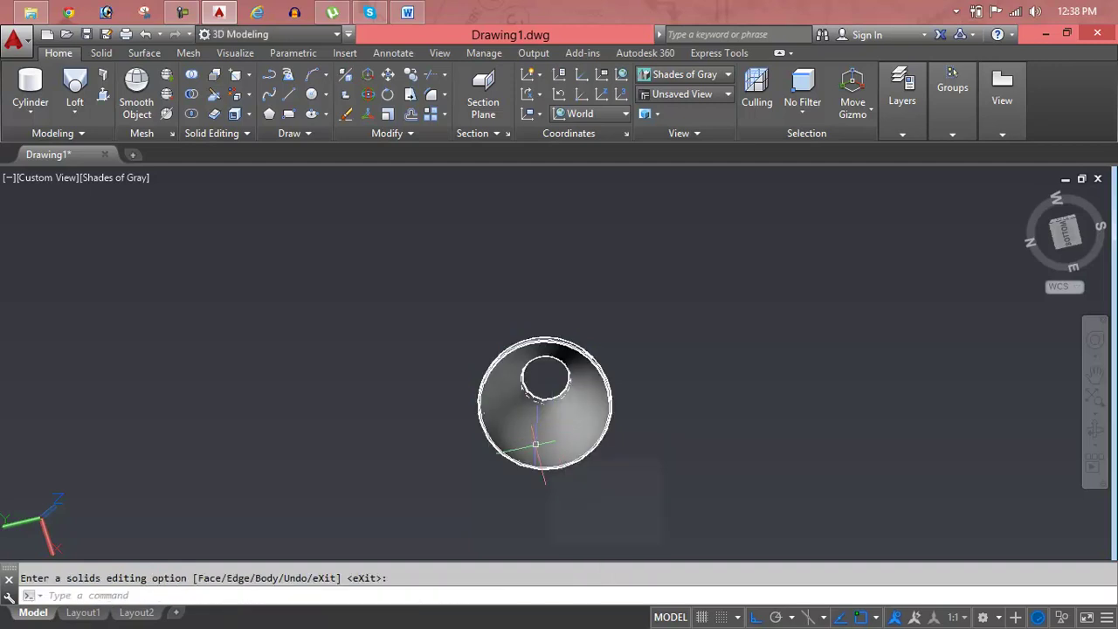
Close the shell command and orbit around the hollow vase to inspect its sides and underside.
shift+middle_drag(536, 445, 554, 539)
key(Return)
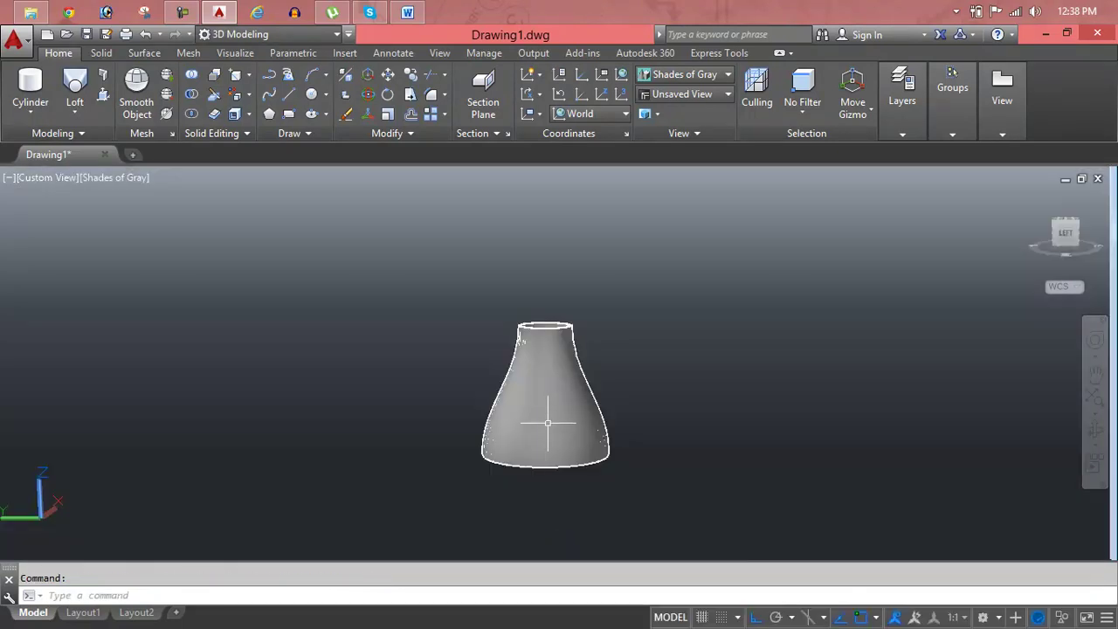
shift+middle_drag(548, 423, 569, 516)
mouse_move(579, 412)
shift+middle_down()
mouse_move(554, 444)
mouse_move(600, 142)
mouse_move(625, 232)
mouse_move(544, 369)
mouse_move(379, 303)
shift+middle_up()
mouse_move(541, 426)
shift+middle_down()
mouse_move(534, 376)
mouse_move(667, 320)
mouse_move(696, 261)
mouse_move(730, 288)
mouse_move(632, 449)
mouse_move(631, 474)
shift+middle_up()
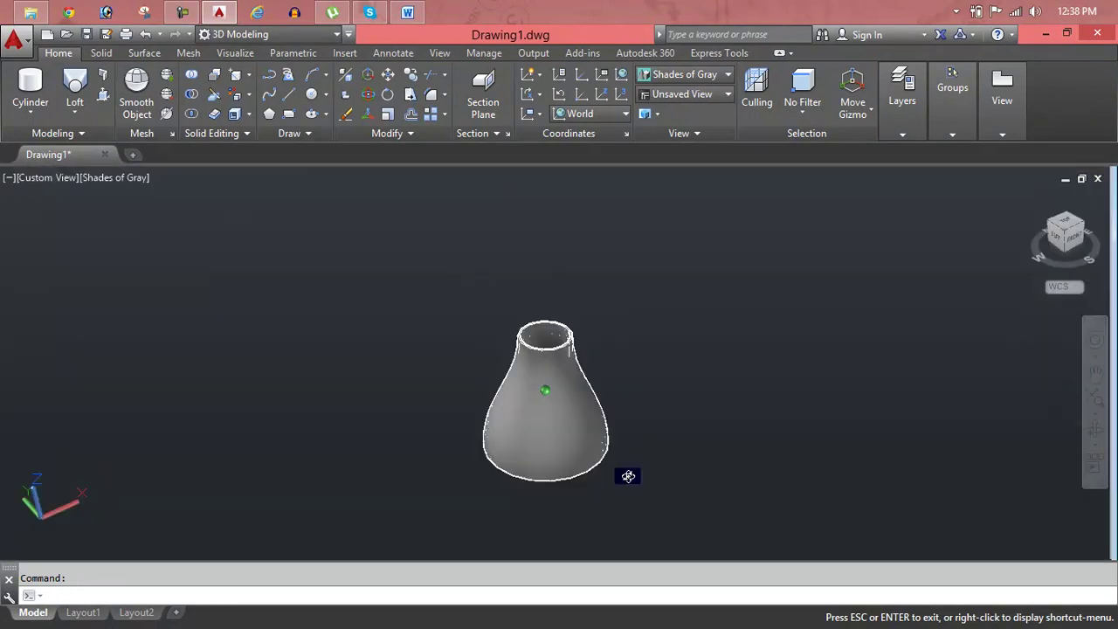